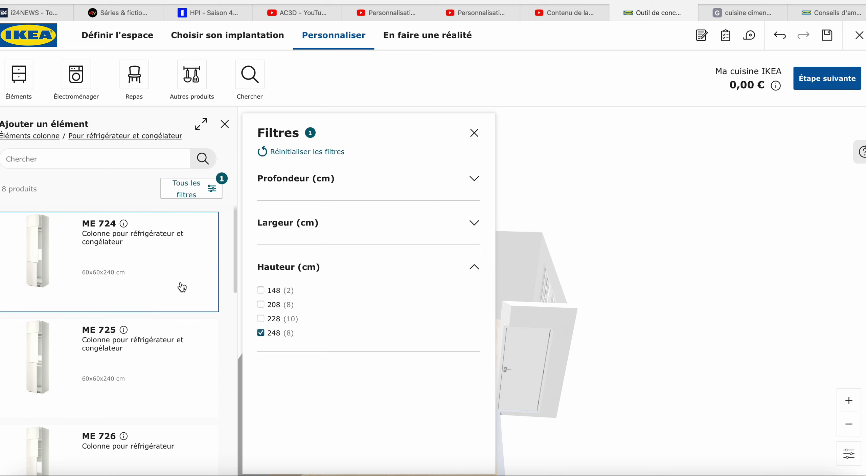
# Step: Add the ME 7270 fridge or freezer column (60x60x240 cm) to the room and close the catalogue
pyautogui.scroll(-8, 179, 277)
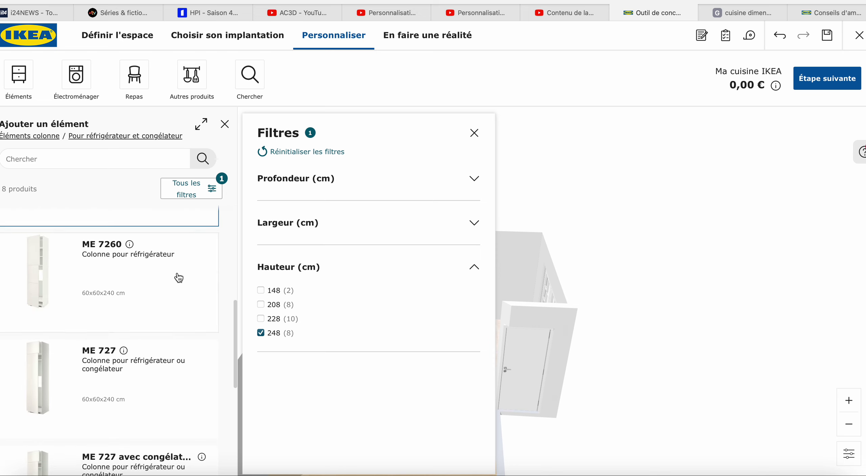
pyautogui.scroll(-2, 175, 282)
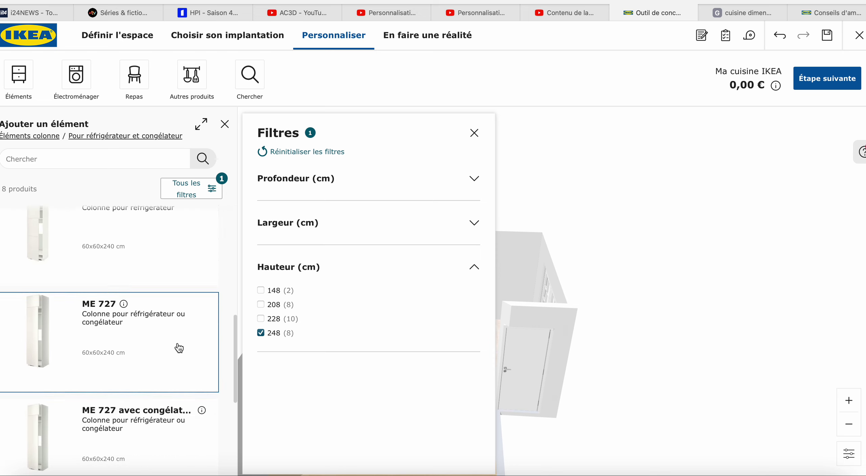
pyautogui.scroll(-4, 178, 347)
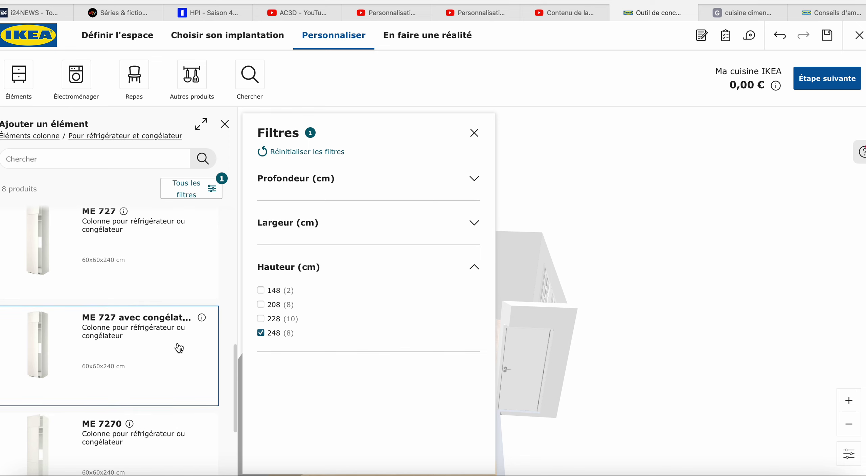
pyautogui.scroll(-2, 179, 347)
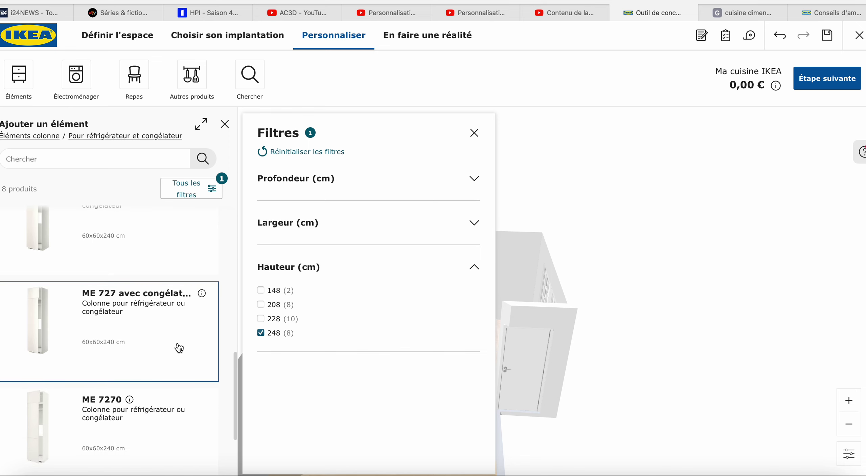
pyautogui.click(151, 394)
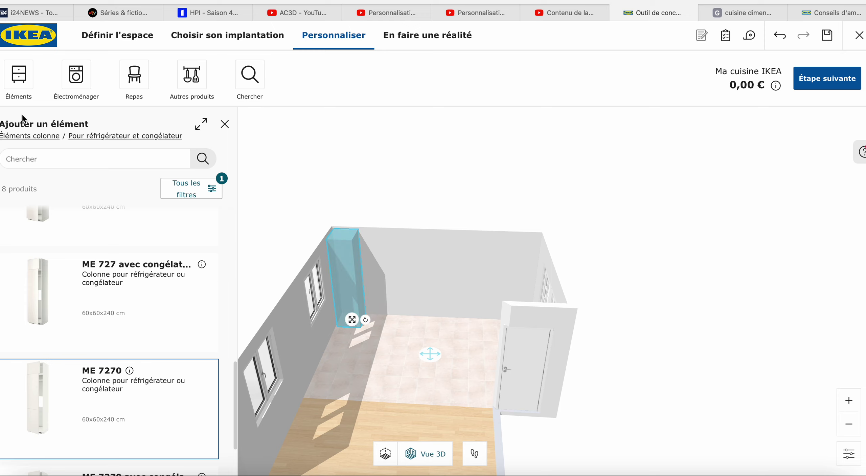
pyautogui.click(34, 140)
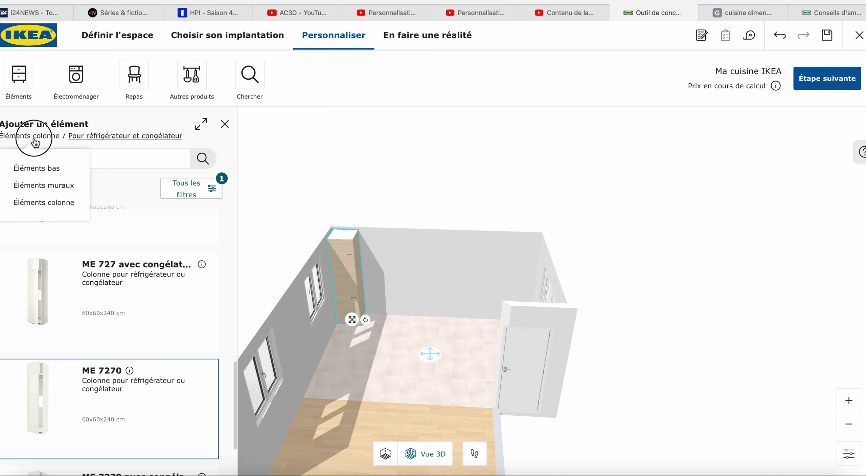
pyautogui.click(224, 125)
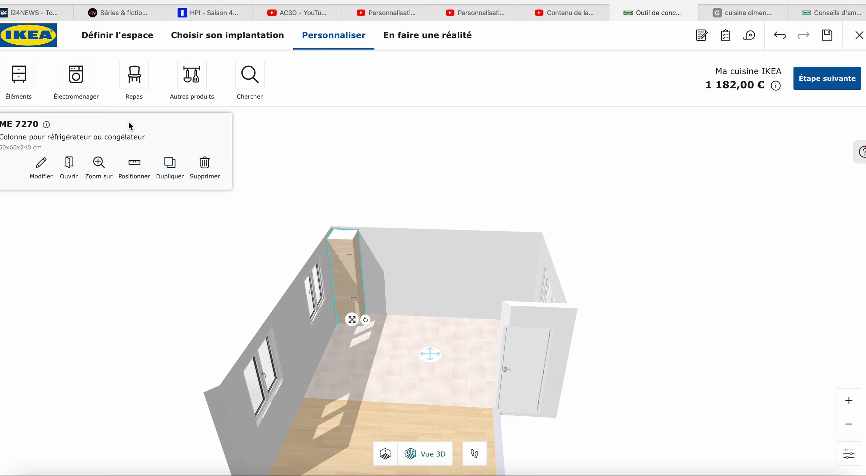
# Step: List all products under Éléments colonne and filter them to a height of 248 cm
pyautogui.click(21, 77)
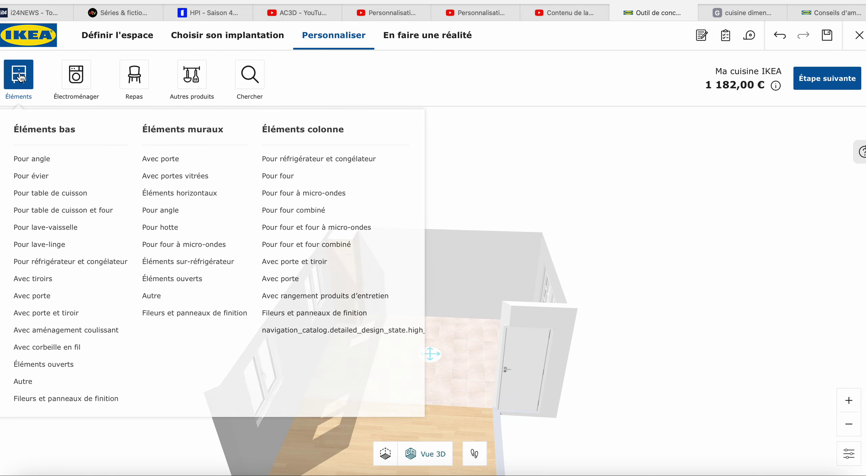
pyautogui.click(284, 135)
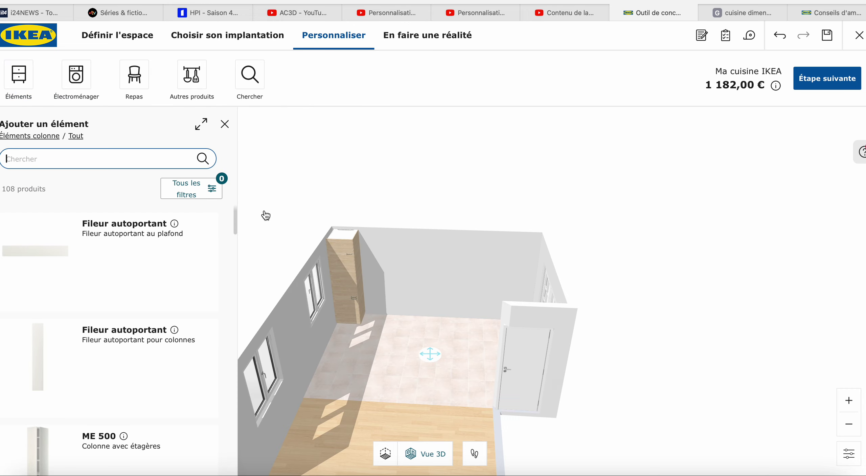
pyautogui.click(217, 189)
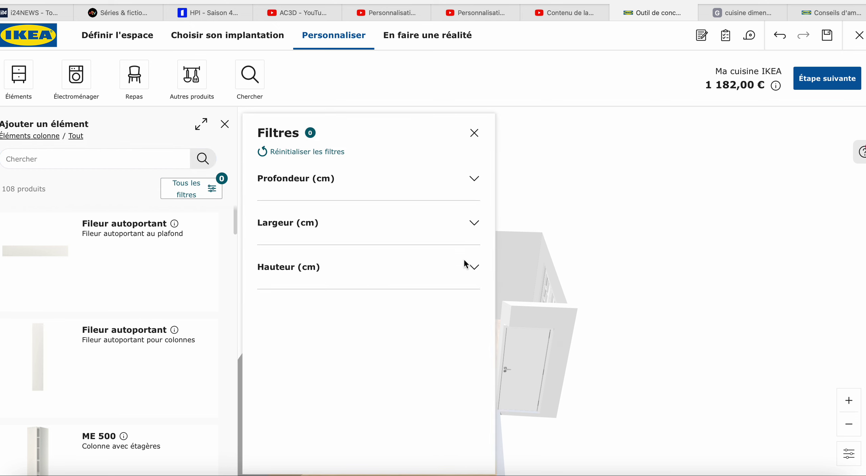
pyautogui.click(471, 266)
pyautogui.click(263, 334)
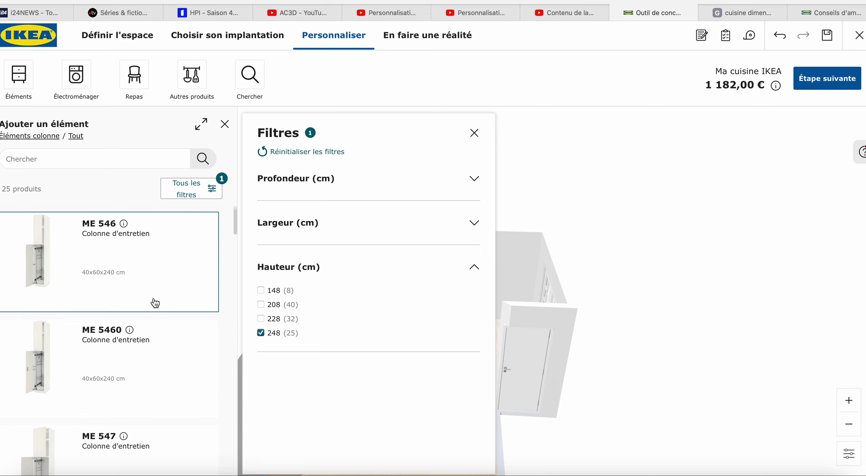
# Step: Add the ME 5460 cleaning column (40x60x240 cm) beside the fridge column
pyautogui.scroll(-1, 158, 295)
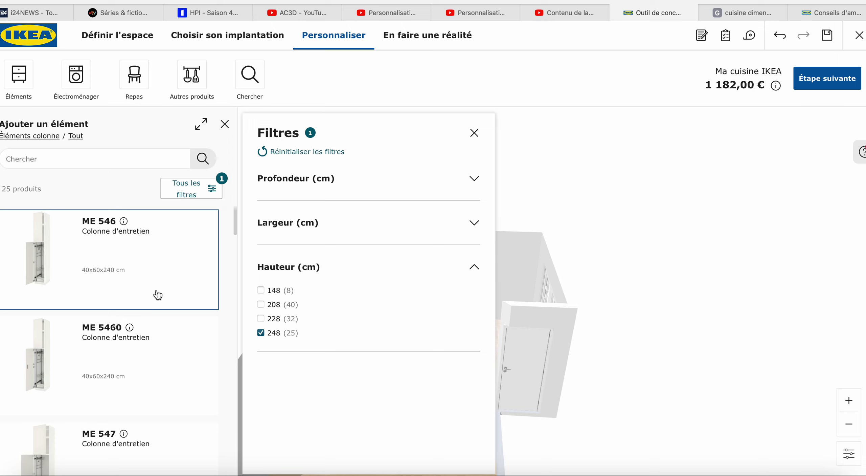
pyautogui.scroll(-1, 158, 295)
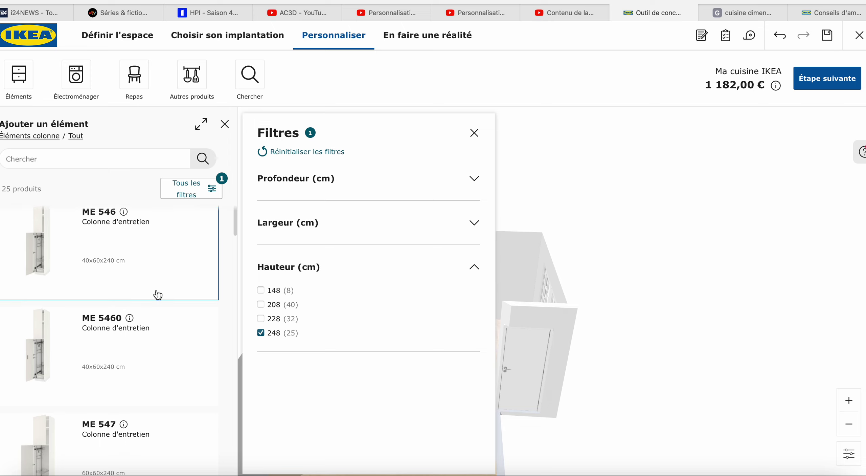
pyautogui.scroll(-2, 158, 295)
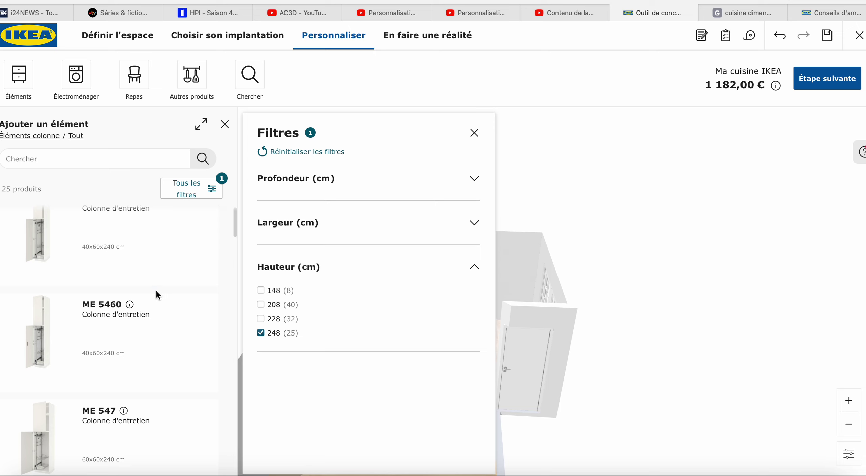
pyautogui.scroll(1, 157, 296)
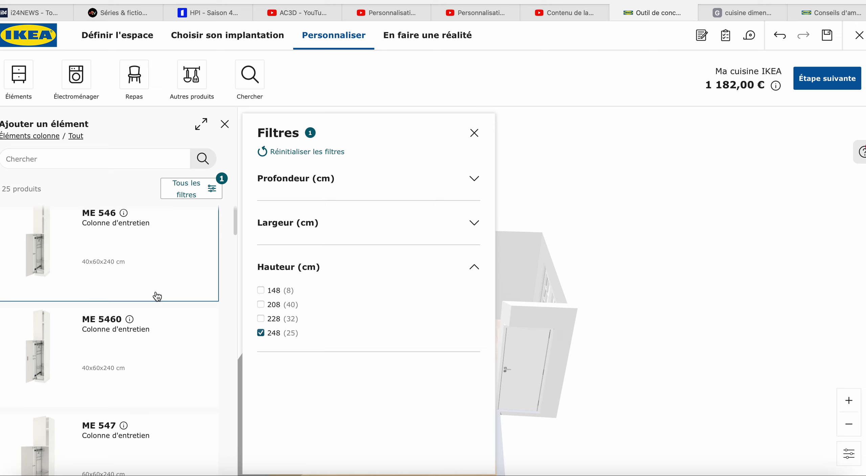
pyautogui.scroll(1, 157, 295)
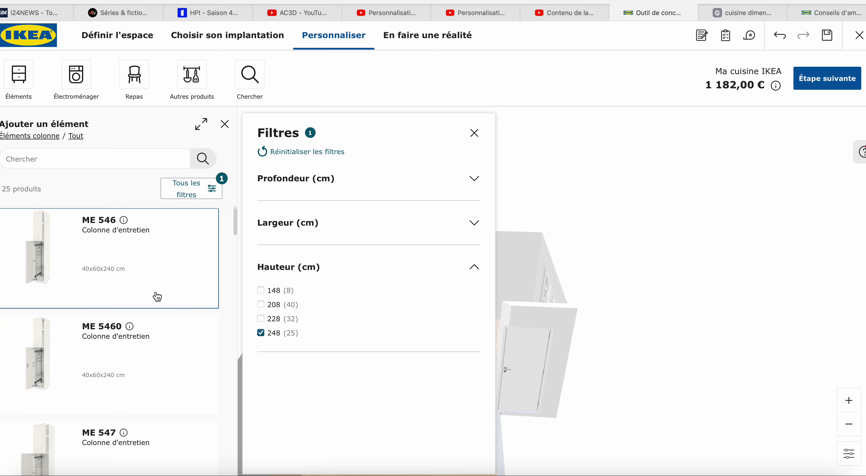
pyautogui.click(130, 360)
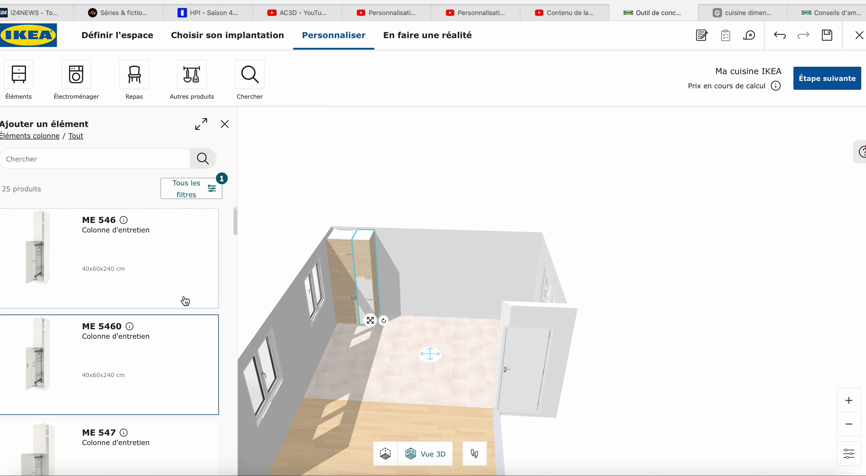
# Step: Add the ME 750 microwave column with shelves (60x60x240 cm) beside the cleaning column
pyautogui.scroll(-6, 163, 352)
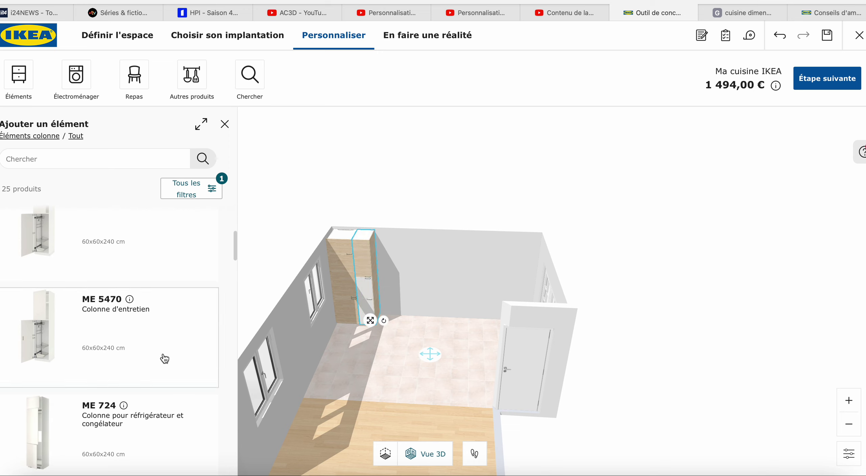
pyautogui.scroll(-10, 165, 358)
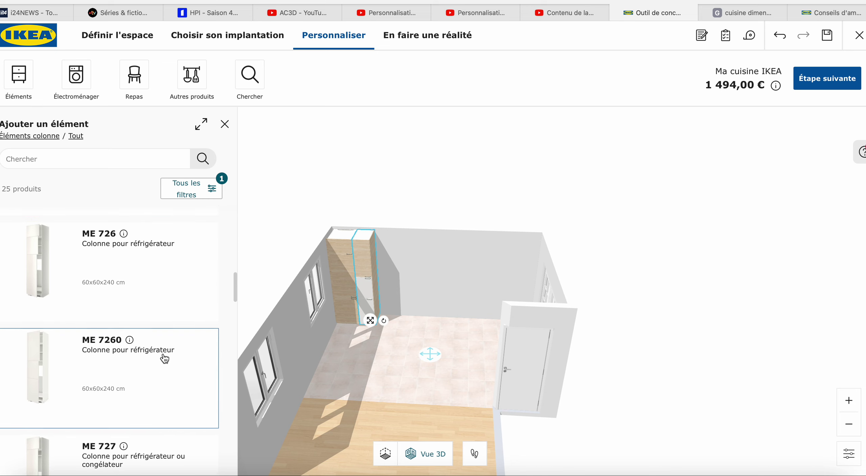
pyautogui.scroll(-11, 165, 359)
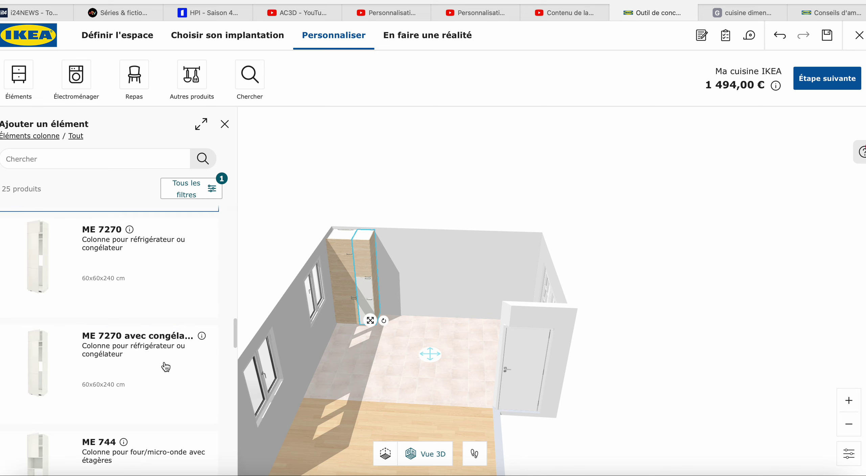
pyautogui.scroll(-7, 166, 366)
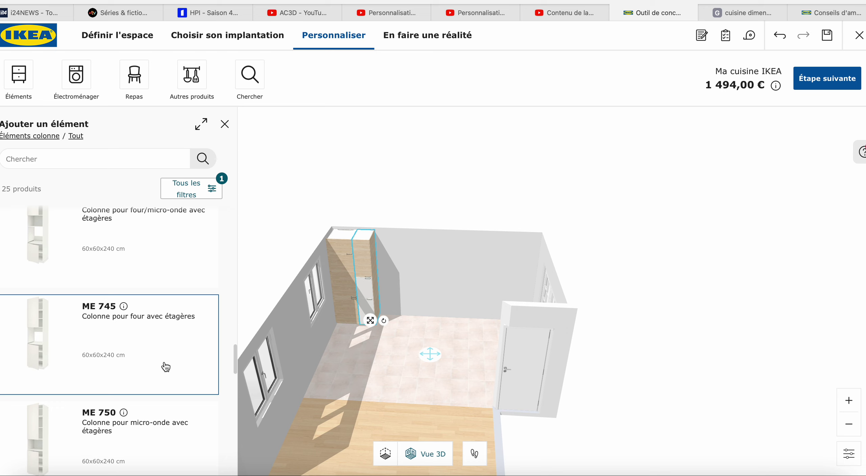
pyautogui.scroll(-1, 165, 367)
pyautogui.scroll(-2, 165, 366)
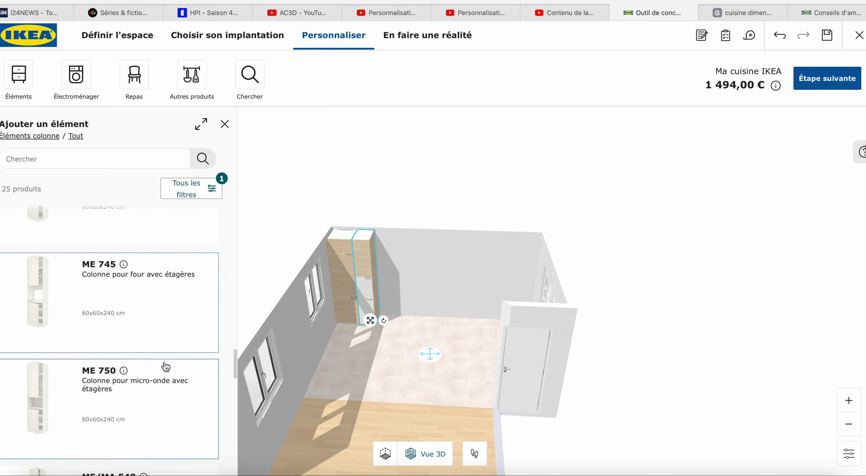
pyautogui.scroll(-3, 166, 366)
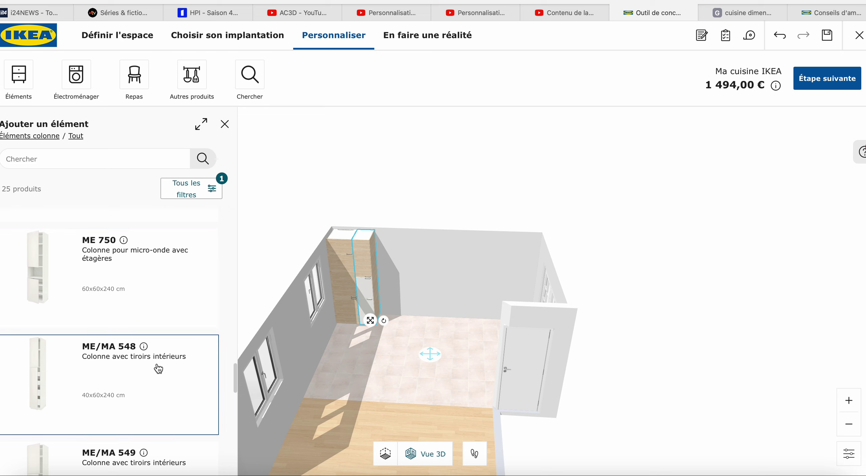
pyautogui.scroll(1, 160, 370)
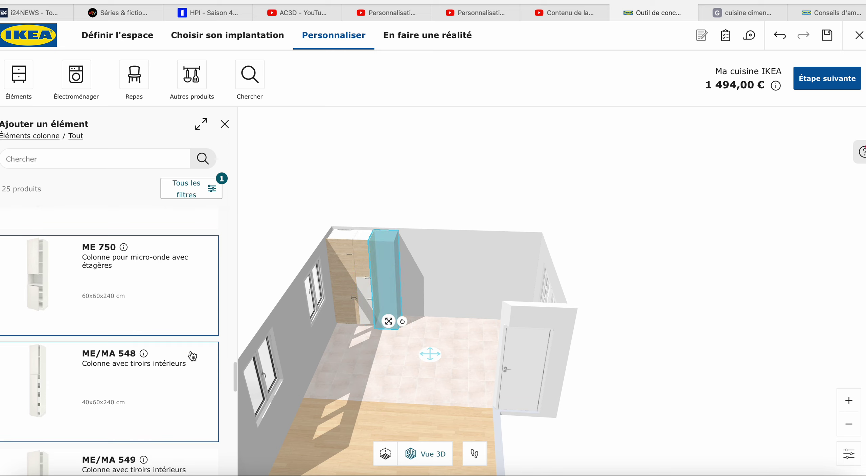
# Step: Add the ME/MA 548 column with inner drawers (40x60x240 cm) beside the microwave column and close the catalogue
pyautogui.scroll(-1, 182, 361)
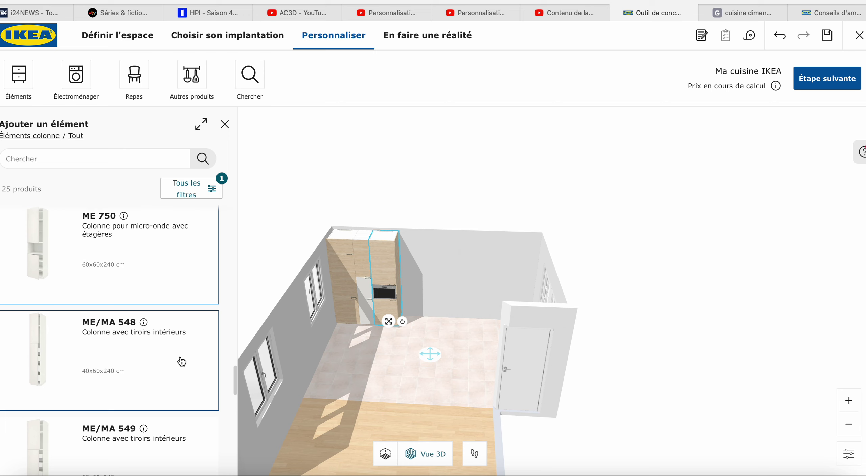
pyautogui.scroll(-1, 182, 361)
pyautogui.scroll(-2, 173, 356)
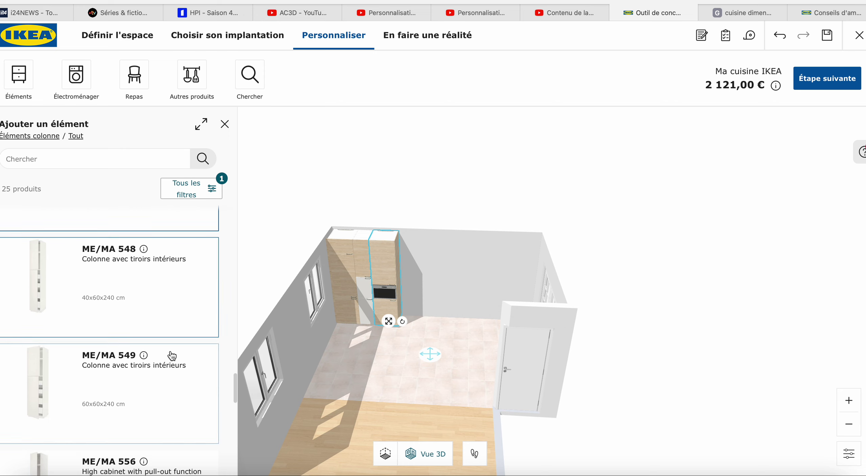
pyautogui.click(143, 288)
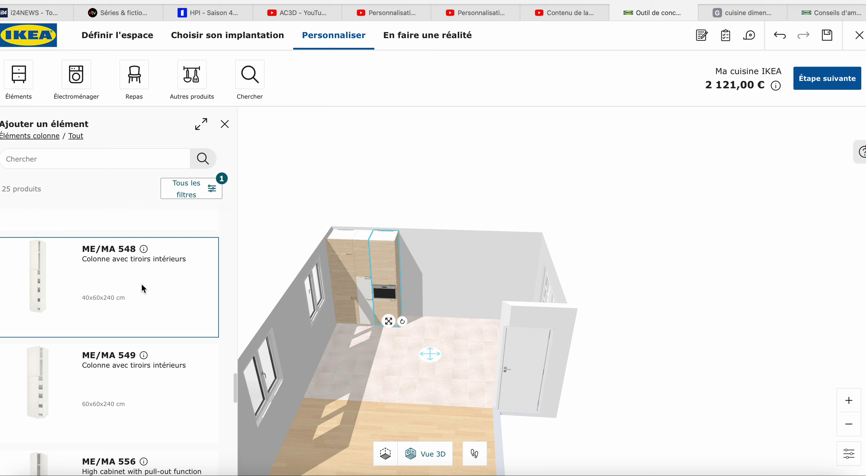
pyautogui.click(226, 125)
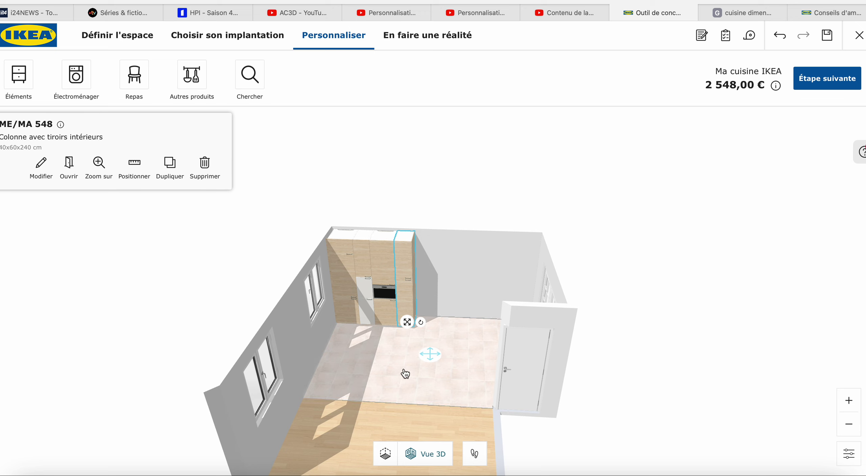
# Step: Move the ME 7270 fridge column from the window-side corner to the opposite end of the back wall
pyautogui.moveTo(405, 373); pyautogui.dragTo(362, 355)
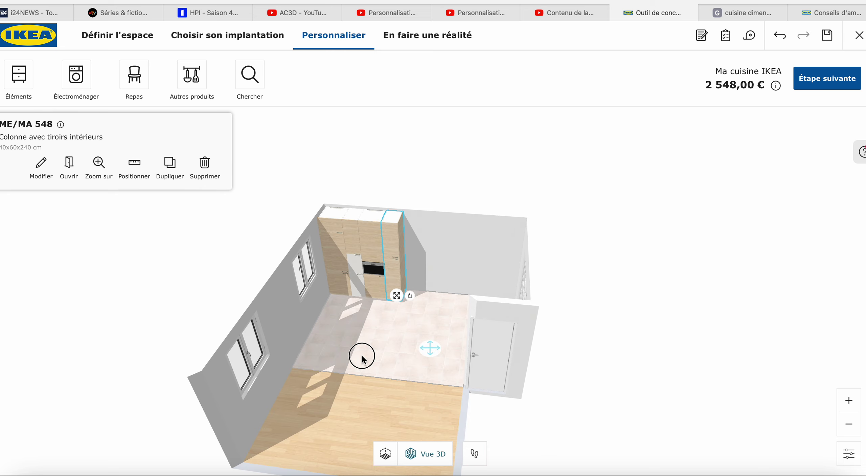
pyautogui.click(336, 285)
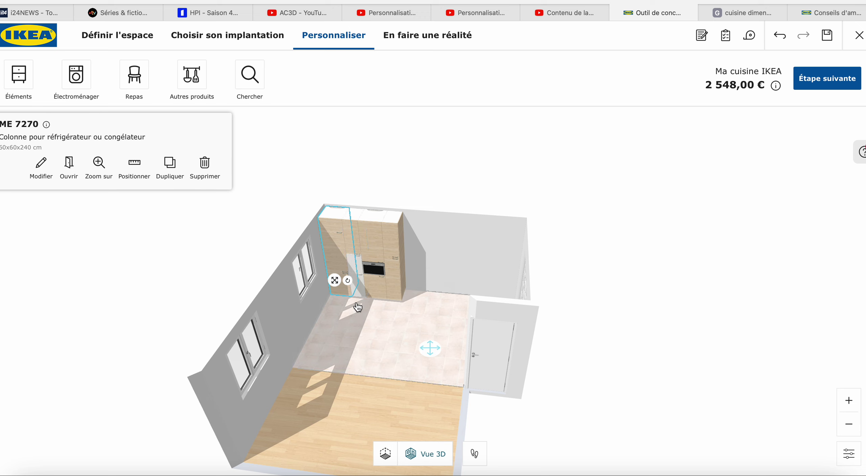
pyautogui.moveTo(361, 335); pyautogui.dragTo(375, 365)
pyautogui.moveTo(316, 285); pyautogui.dragTo(483, 268)
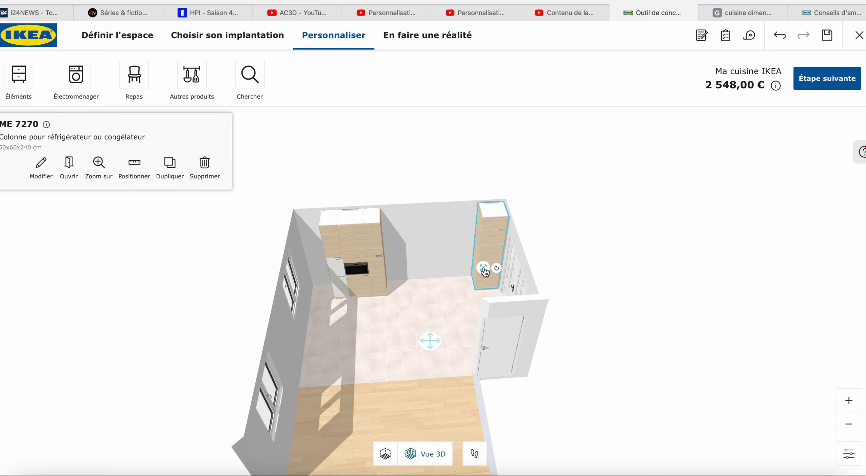
# Step: Open the fronts of the ME/MA 548 drawer column and the ME 5460 cleaning column together
pyautogui.click(382, 287)
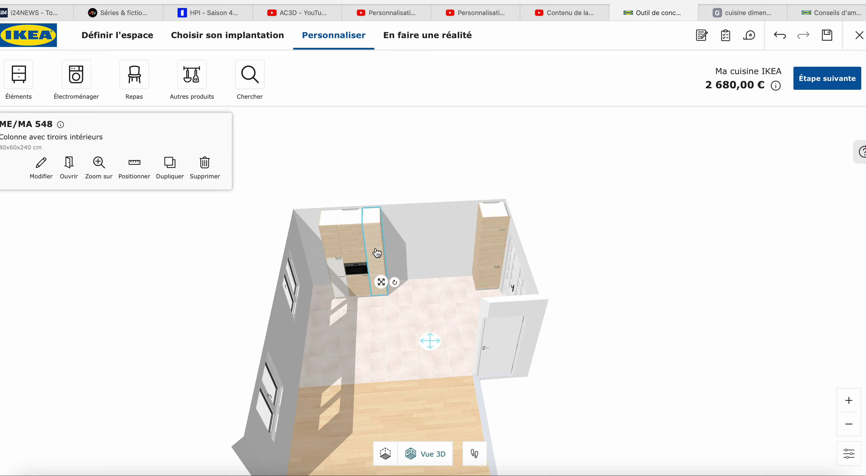
pyautogui.keyDown('shift'); pyautogui.click(343, 249); pyautogui.keyUp('shift')
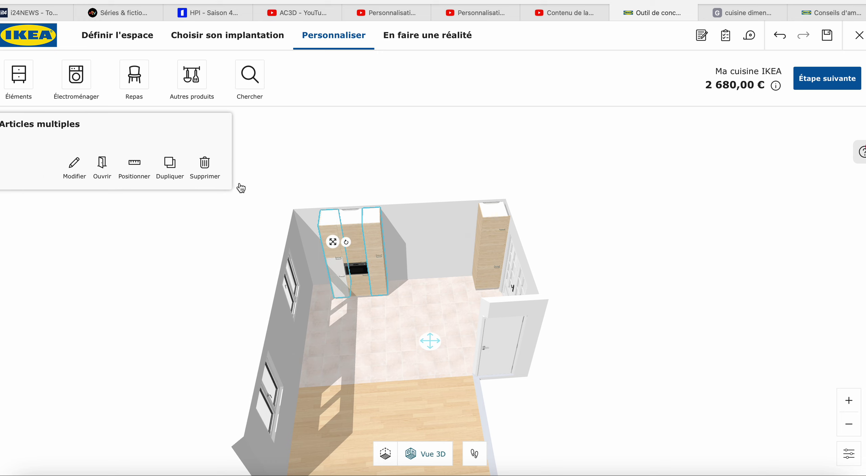
pyautogui.click(102, 166)
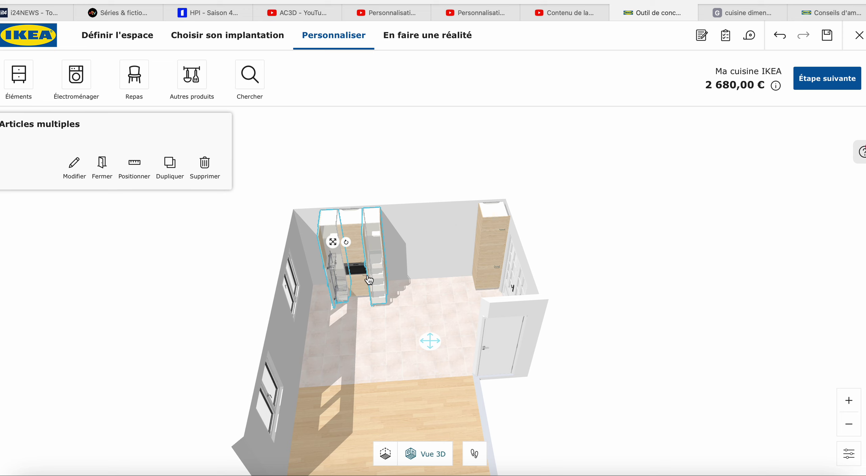
# Step: Move the ME/MA 548 drawer column into the back-wall corner opposite the windows and place the ME 7270 fridge column beside it
pyautogui.click(378, 281)
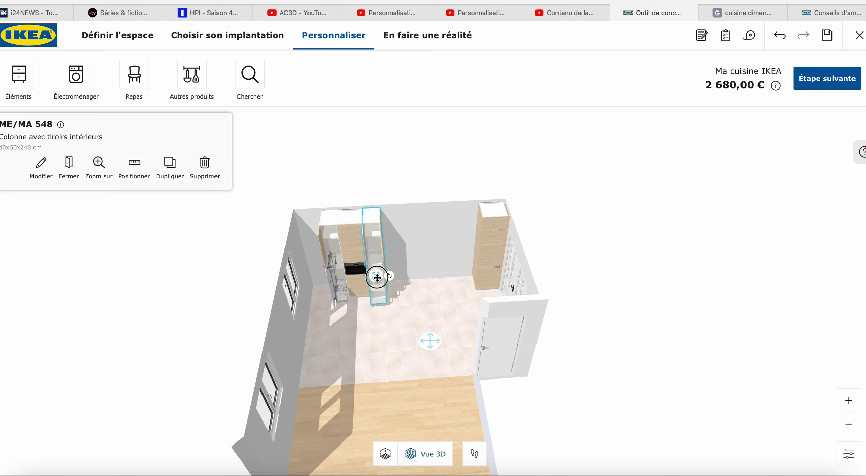
pyautogui.moveTo(378, 278); pyautogui.dragTo(436, 267)
pyautogui.click(495, 259)
pyautogui.moveTo(495, 259); pyautogui.dragTo(399, 299)
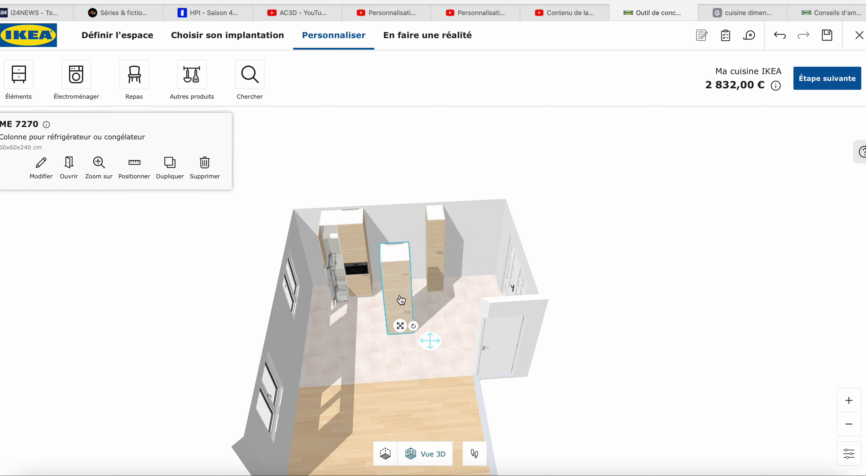
pyautogui.click(440, 259)
pyautogui.moveTo(440, 259); pyautogui.dragTo(496, 257)
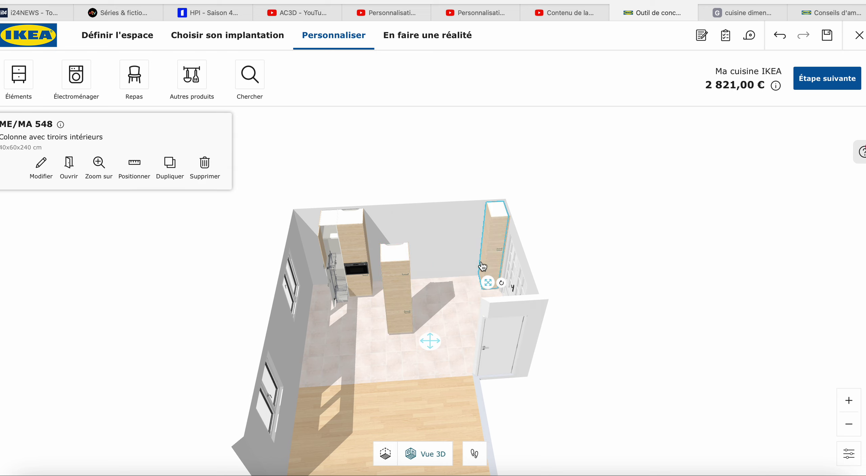
pyautogui.click(394, 297)
pyautogui.moveTo(394, 298); pyautogui.dragTo(471, 251)
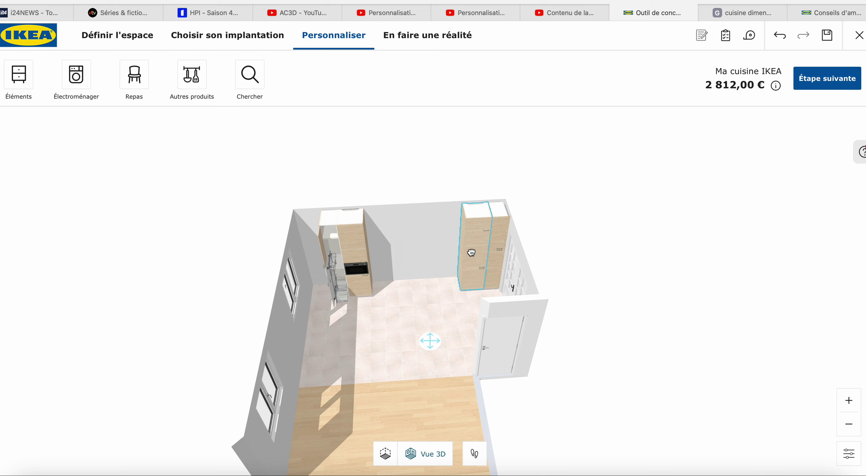
# Step: Reposition the ME 5460 cleaning column in the window-side corner of the back wall, against the microwave column
pyautogui.click(333, 266)
pyautogui.moveTo(333, 267)
pyautogui.mouseDown()
pyautogui.moveTo(303, 255)
pyautogui.moveTo(337, 254)
pyautogui.mouseUp()
pyautogui.click(360, 254)
pyautogui.click(394, 337)
pyautogui.moveTo(394, 336); pyautogui.dragTo(389, 320)
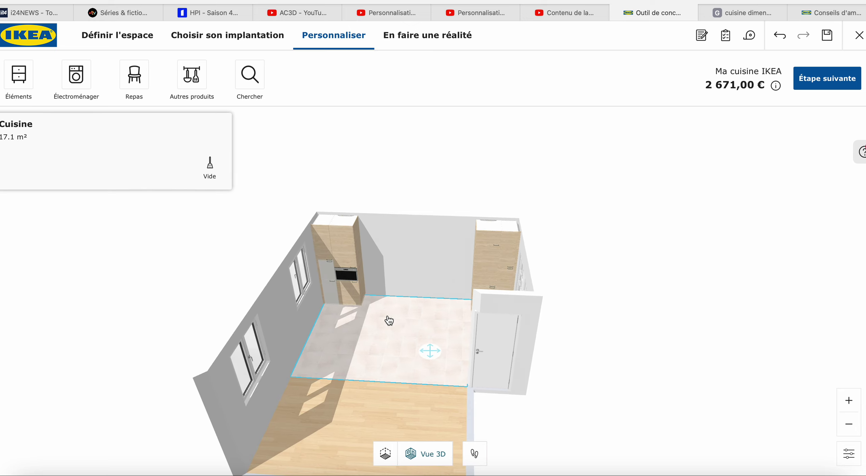
# Step: Replace the doors of all four columns together with NICKEBO matt grey-green (mat gris vert) doors
pyautogui.click(333, 288)
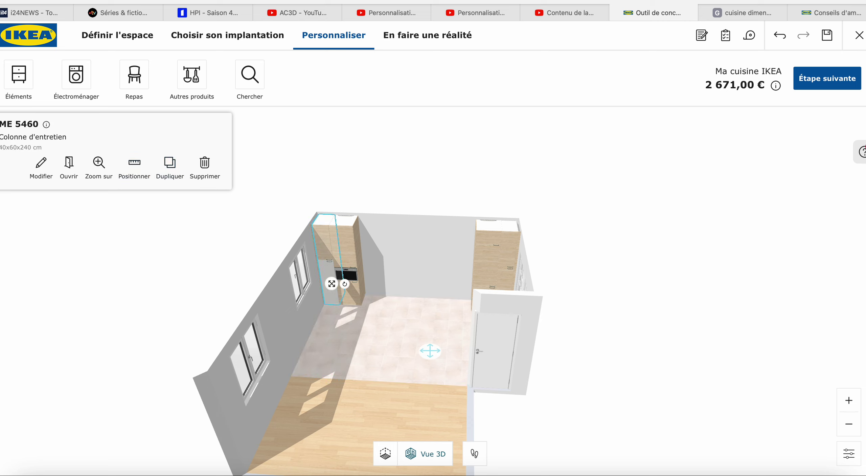
pyautogui.click(41, 166)
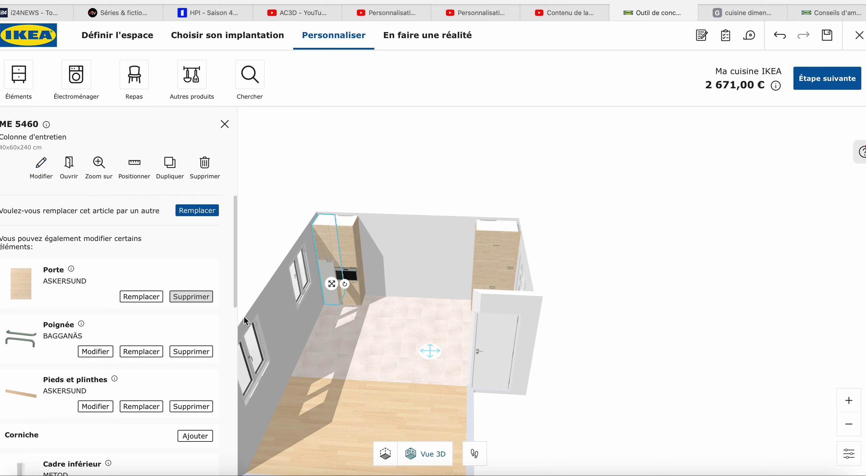
pyautogui.keyDown('shift'); pyautogui.click(349, 264); pyautogui.keyUp('shift')
pyautogui.keyDown('shift'); pyautogui.click(499, 270); pyautogui.keyUp('shift')
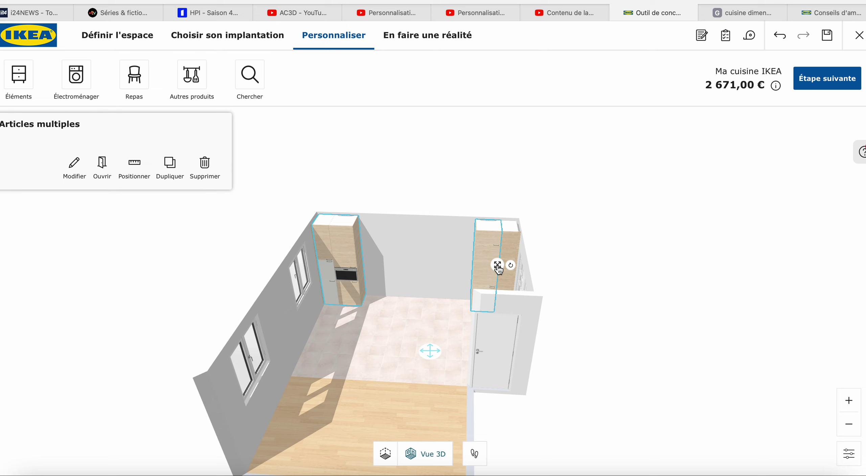
pyautogui.keyDown('shift'); pyautogui.click(509, 259); pyautogui.keyUp('shift')
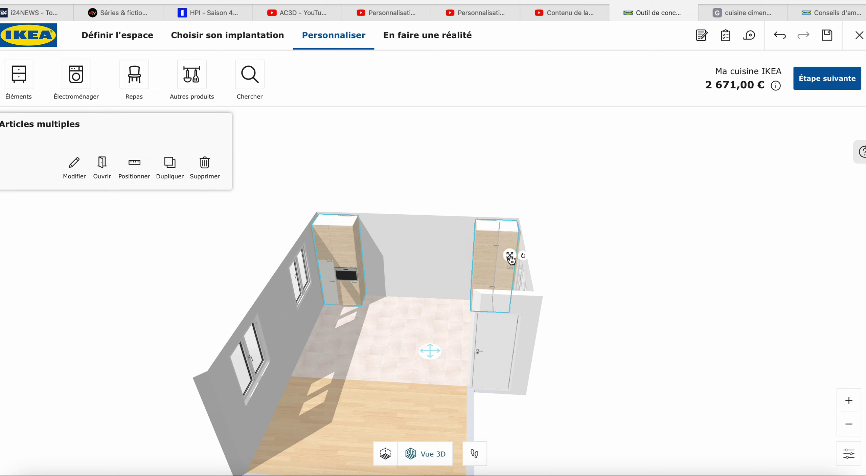
pyautogui.click(74, 173)
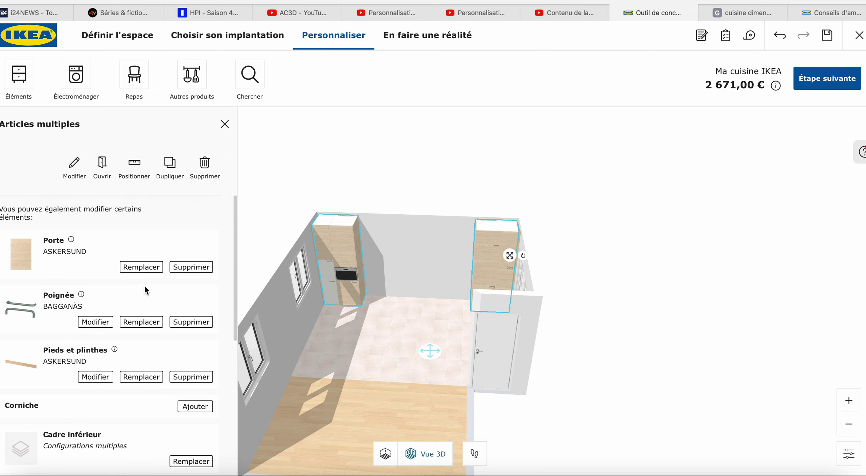
pyautogui.click(141, 267)
pyautogui.scroll(-5, 140, 330)
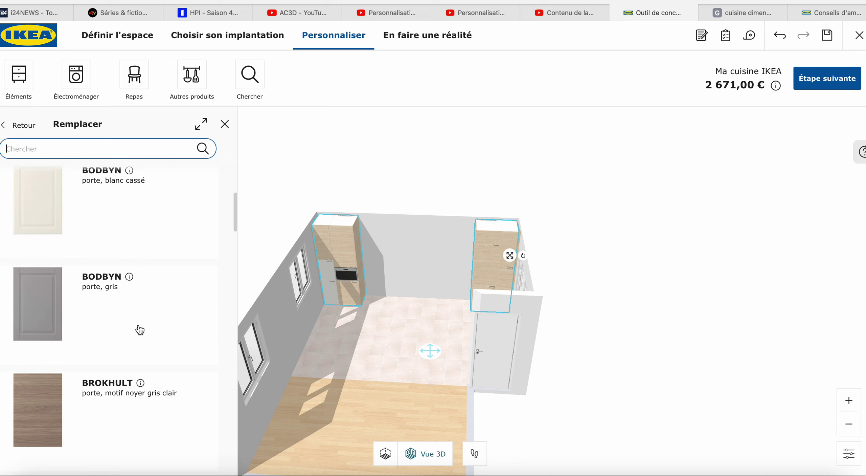
pyautogui.scroll(-6, 139, 330)
pyautogui.scroll(-2, 139, 330)
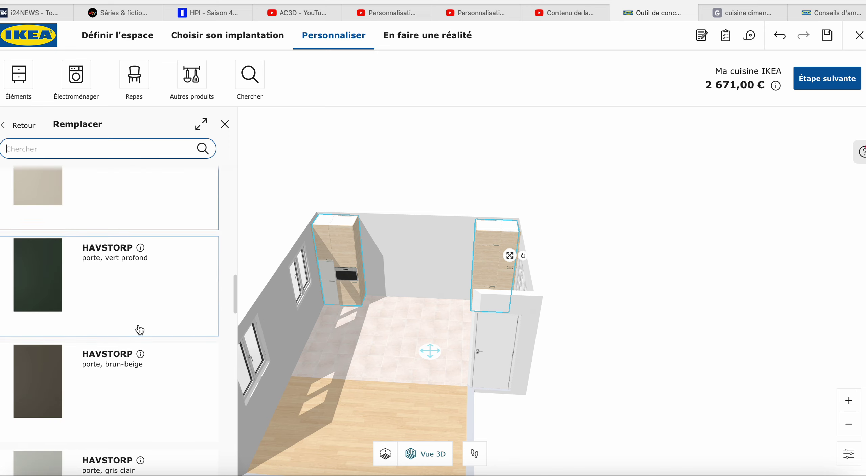
pyautogui.scroll(-15, 140, 330)
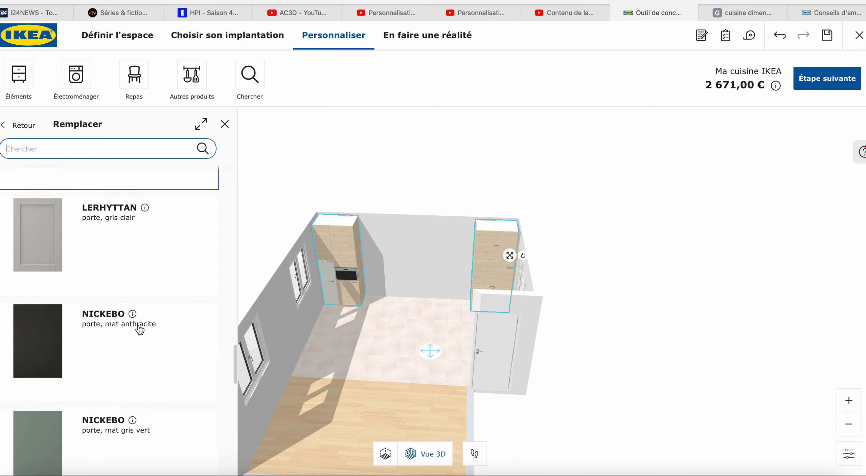
pyautogui.scroll(-2, 139, 330)
pyautogui.click(128, 391)
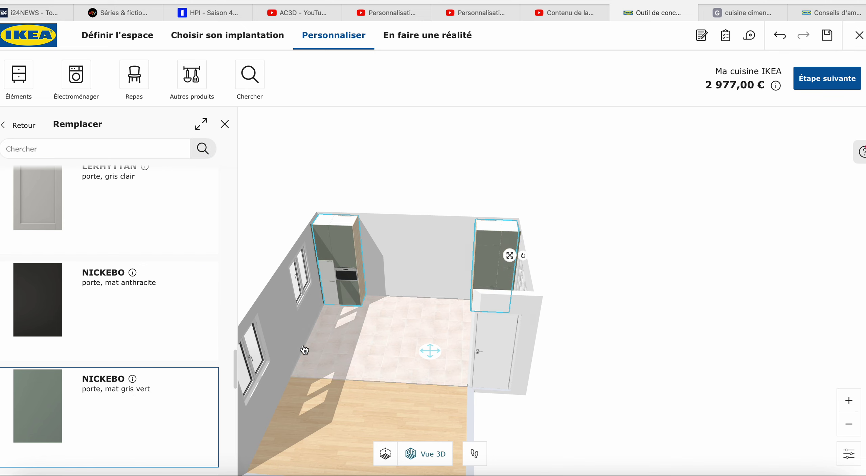
pyautogui.click(224, 125)
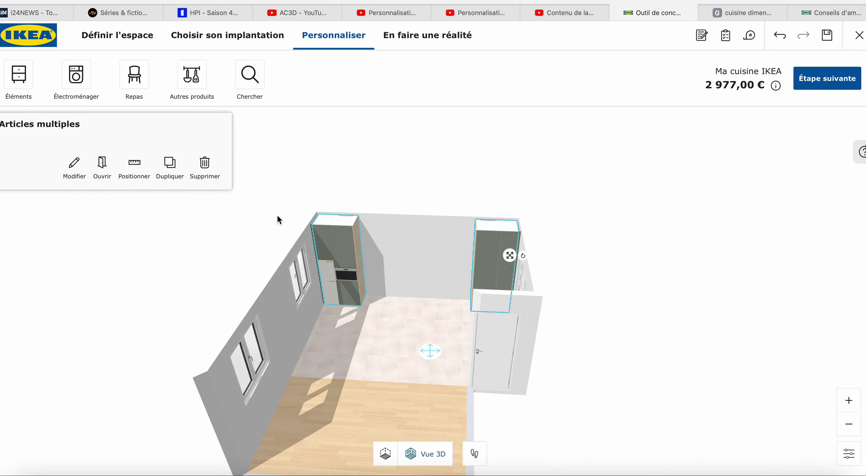
# Step: Examine the ME 5460 cleaning column's editable components and the replacement options for its lower METOD frame
pyautogui.click(331, 291)
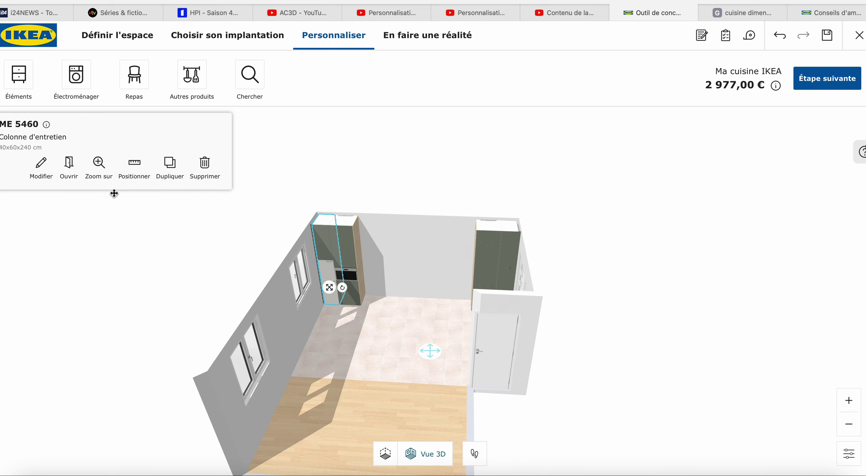
pyautogui.click(41, 169)
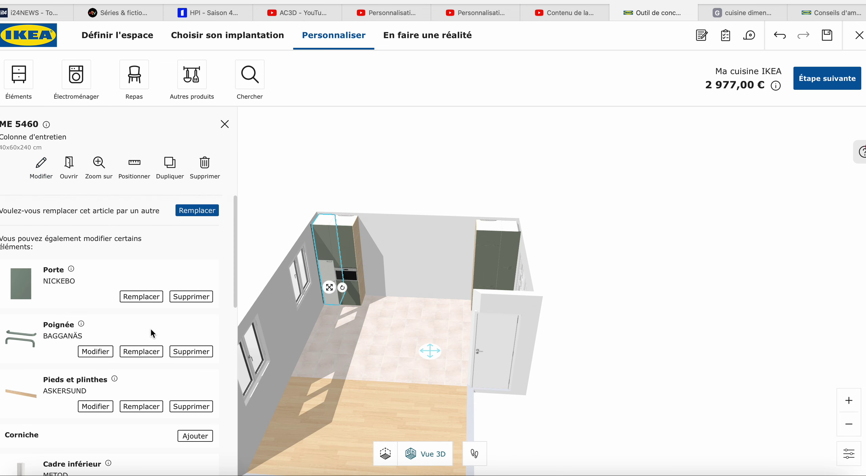
pyautogui.scroll(-1, 149, 331)
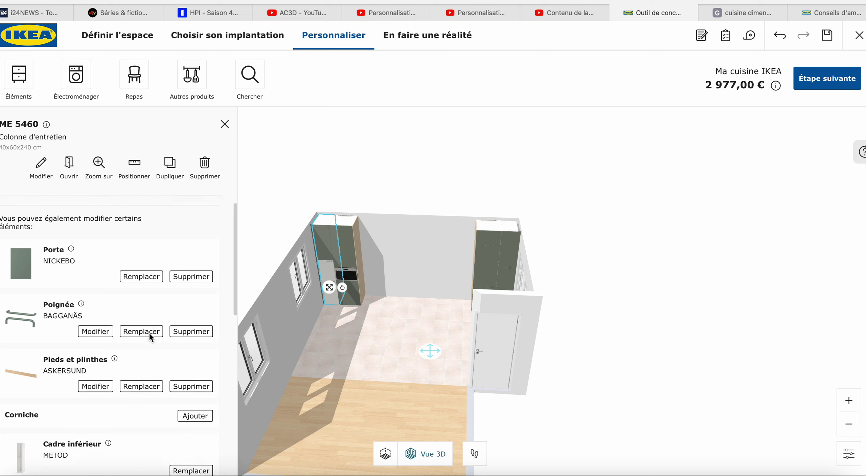
pyautogui.click(149, 333)
pyautogui.scroll(-2, 150, 335)
pyautogui.scroll(-6, 150, 335)
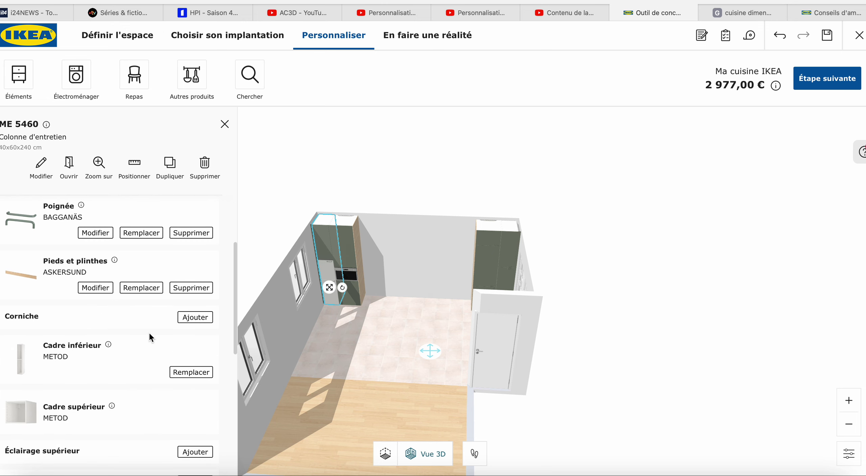
pyautogui.scroll(-7, 149, 332)
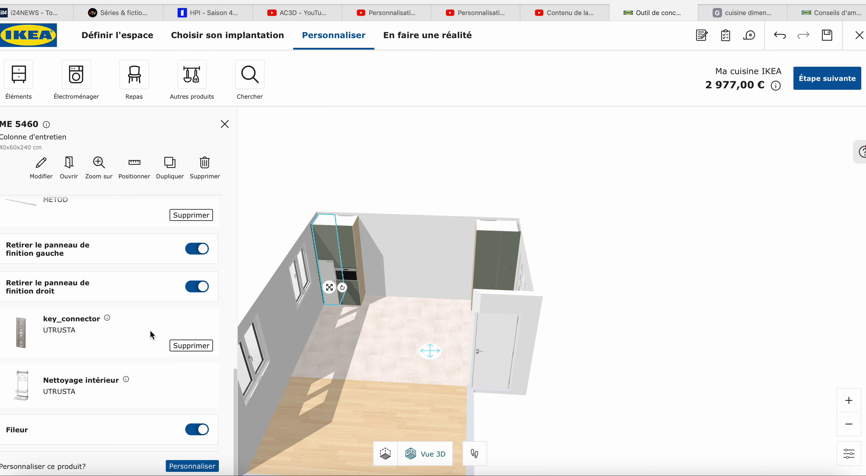
pyautogui.scroll(3, 150, 330)
pyautogui.scroll(2, 150, 330)
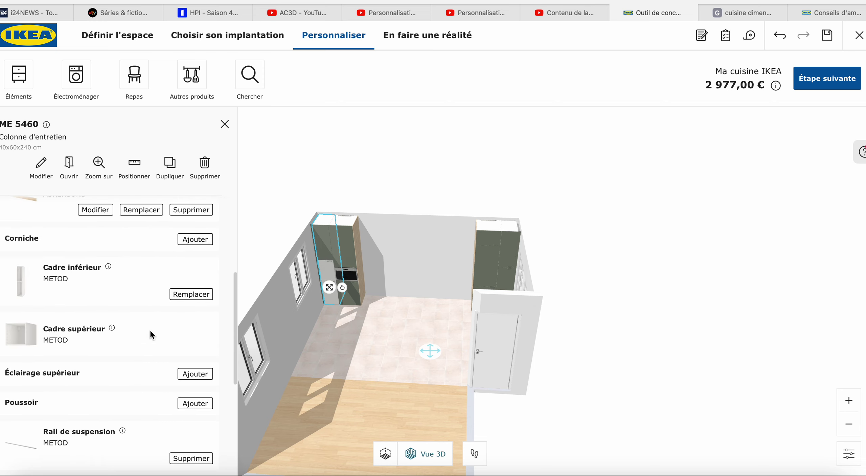
pyautogui.scroll(1, 150, 332)
pyautogui.scroll(1, 150, 331)
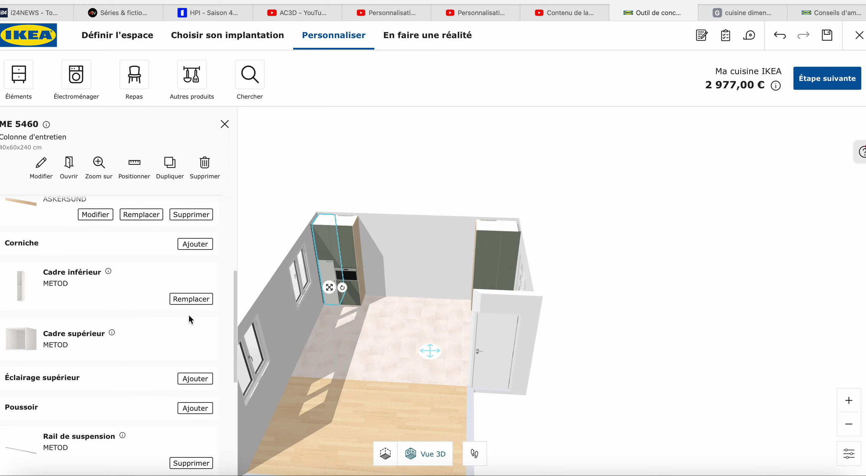
pyautogui.scroll(3, 137, 297)
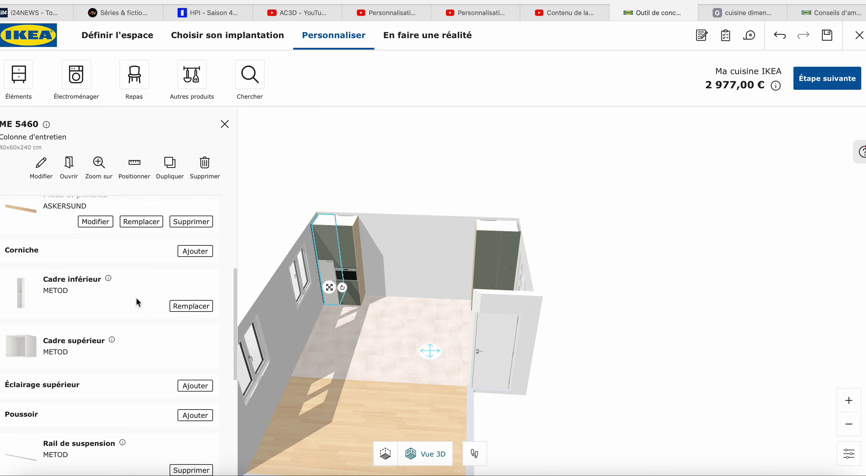
pyautogui.scroll(10, 136, 296)
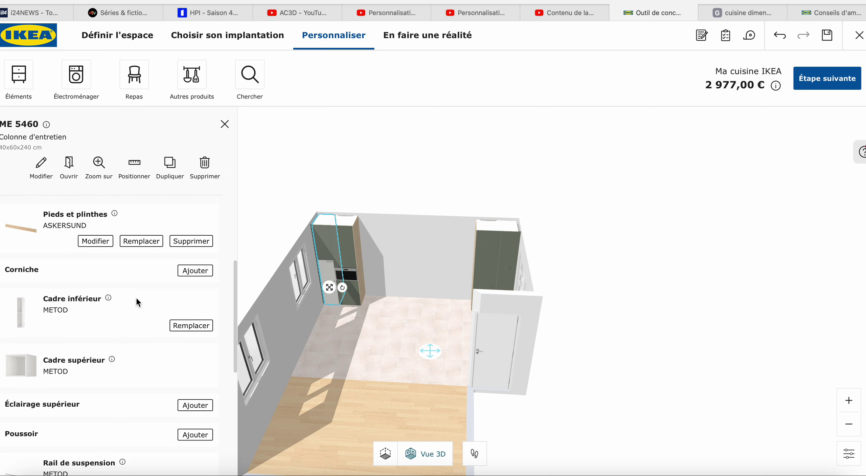
pyautogui.scroll(1, 136, 299)
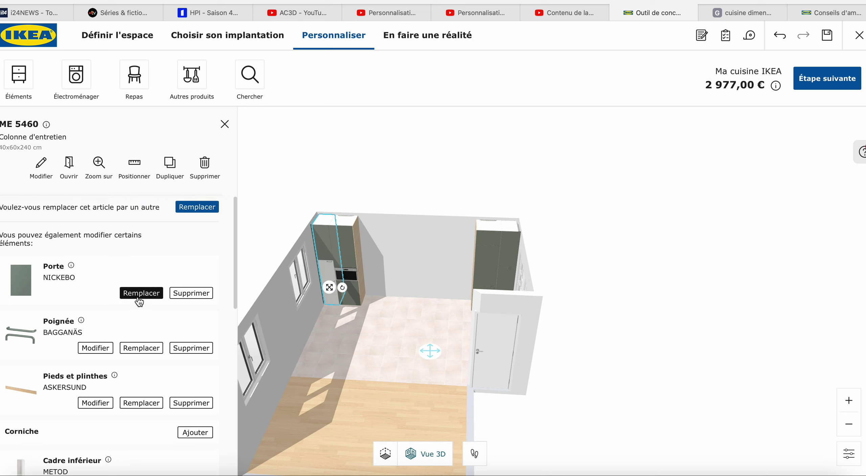
pyautogui.scroll(-2, 161, 364)
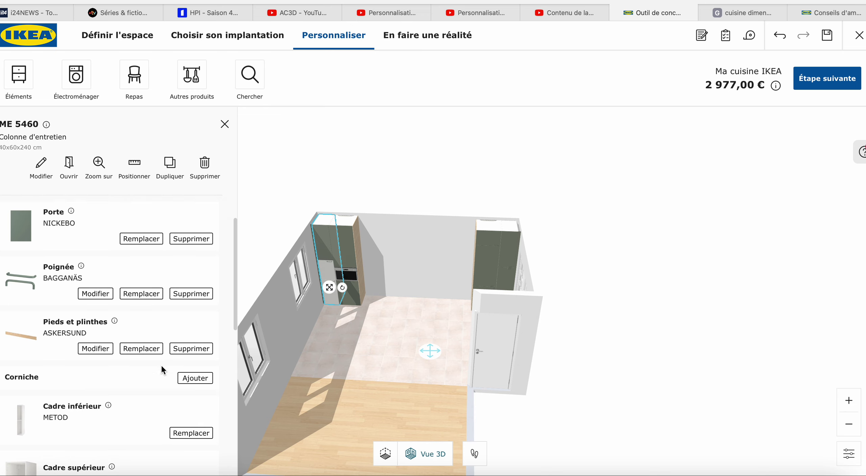
pyautogui.click(197, 431)
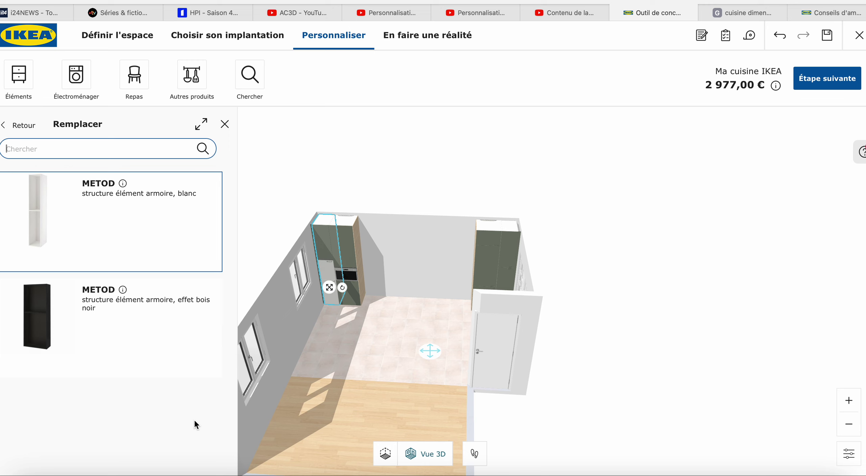
pyautogui.click(24, 129)
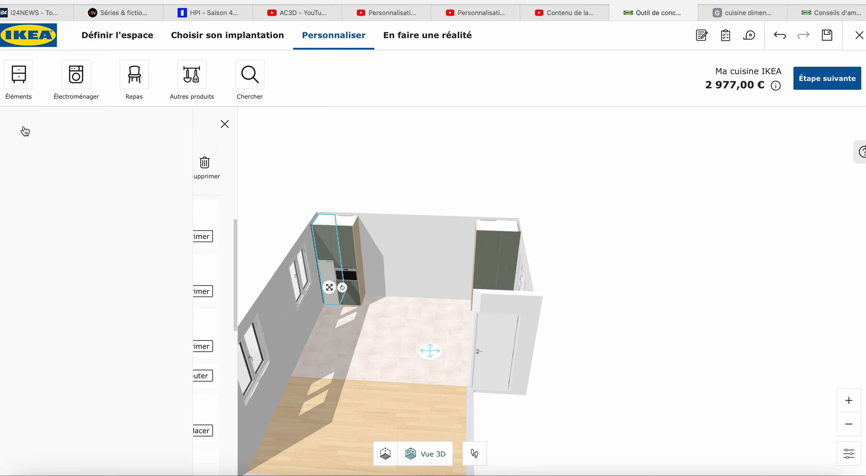
# Step: Delete the ME 5460 cleaning column from the window-side corner
pyautogui.click(357, 354)
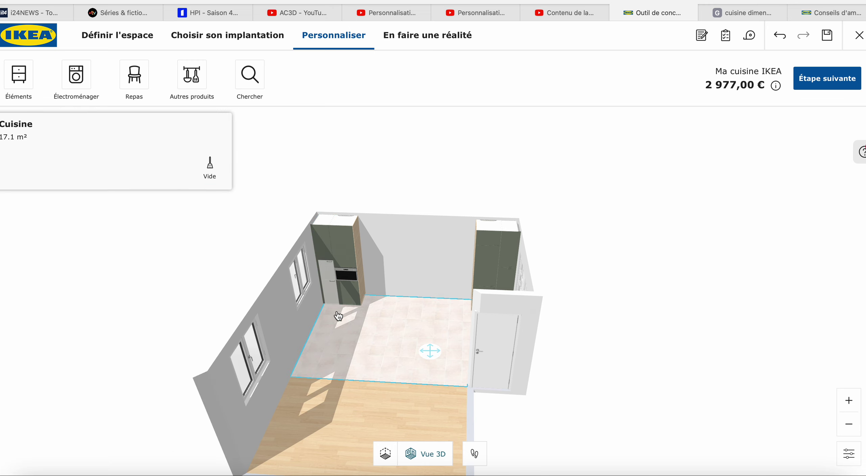
pyautogui.click(322, 283)
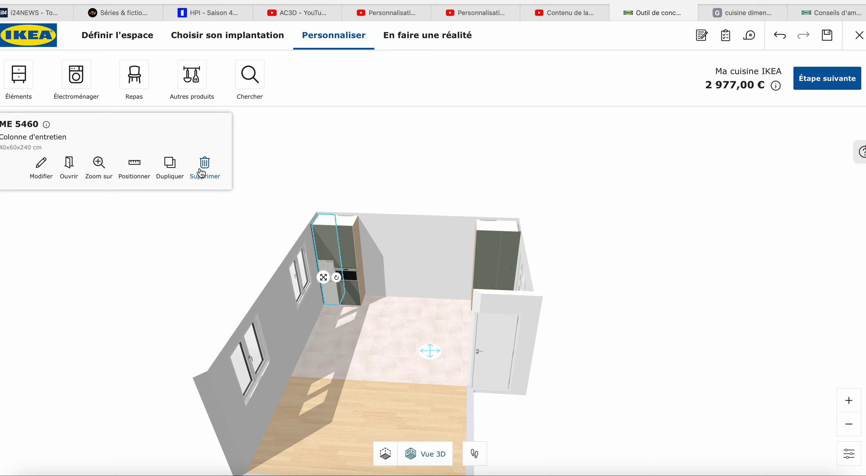
pyautogui.click(202, 166)
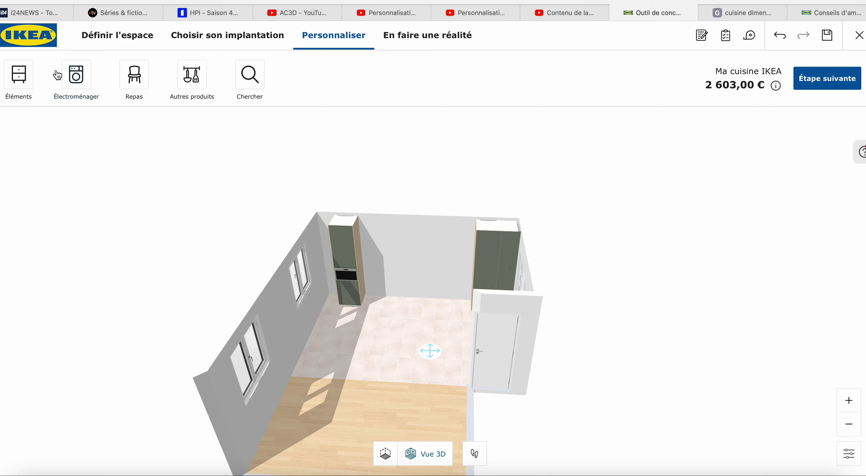
# Step: Filter the tall cleaning-storage columns (Avec rangement produits d'entretien) to a height of 248 cm and a width of 40 cm
pyautogui.click(19, 74)
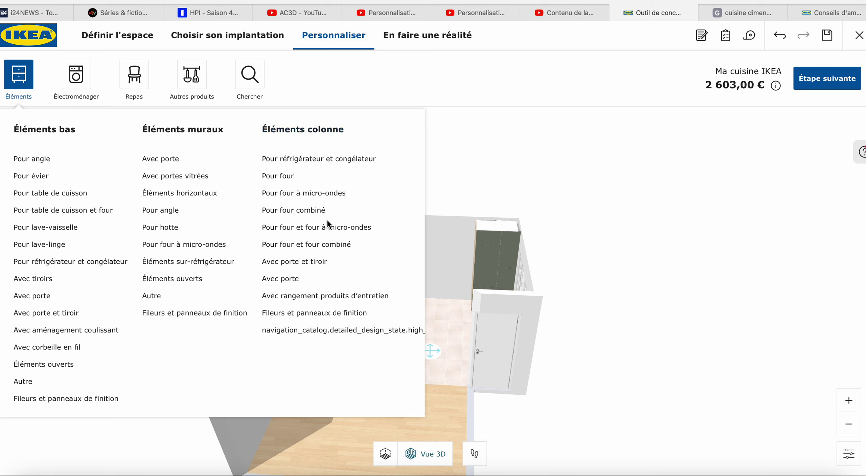
pyautogui.click(342, 295)
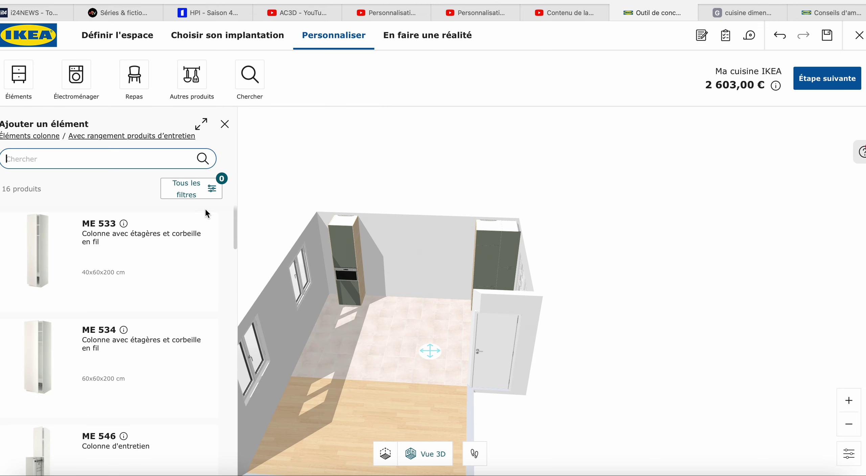
pyautogui.click(203, 189)
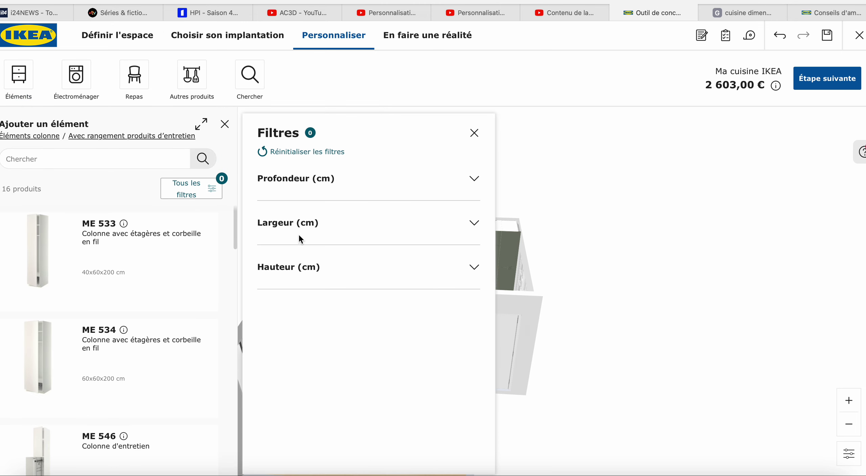
pyautogui.click(472, 275)
pyautogui.click(260, 319)
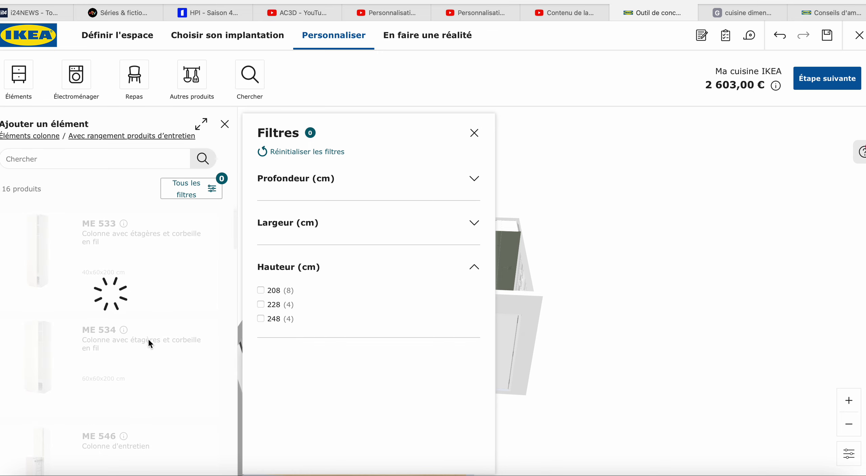
pyautogui.scroll(-2, 159, 346)
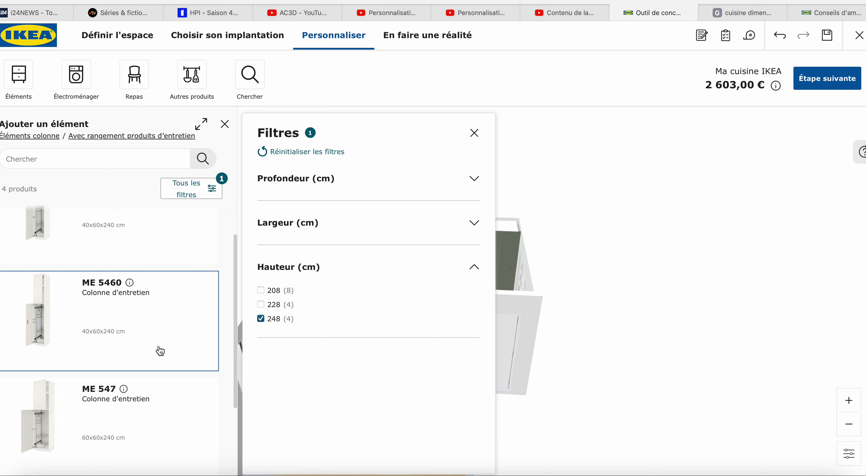
pyautogui.scroll(-3, 161, 351)
pyautogui.scroll(-1, 160, 351)
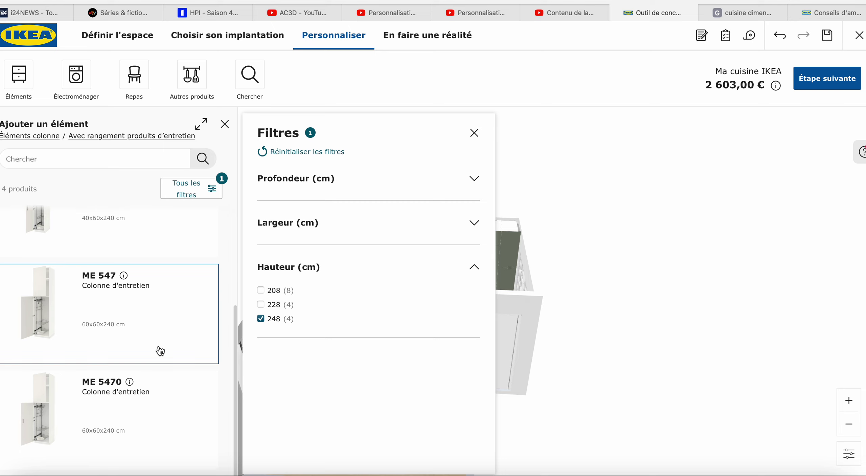
pyautogui.scroll(2, 160, 351)
pyautogui.click(473, 223)
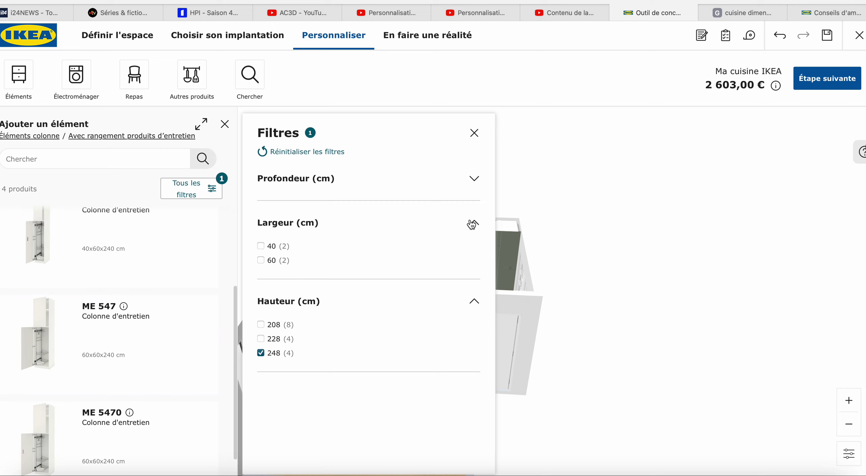
pyautogui.click(261, 247)
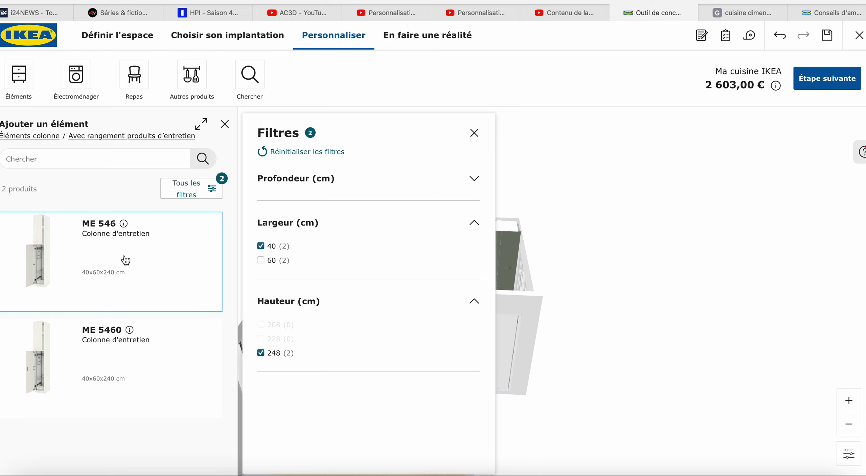
# Step: Check the ME 5460's product details and add the ME 5460 and ME 546 cleaning columns beside the microwave column
pyautogui.click(129, 329)
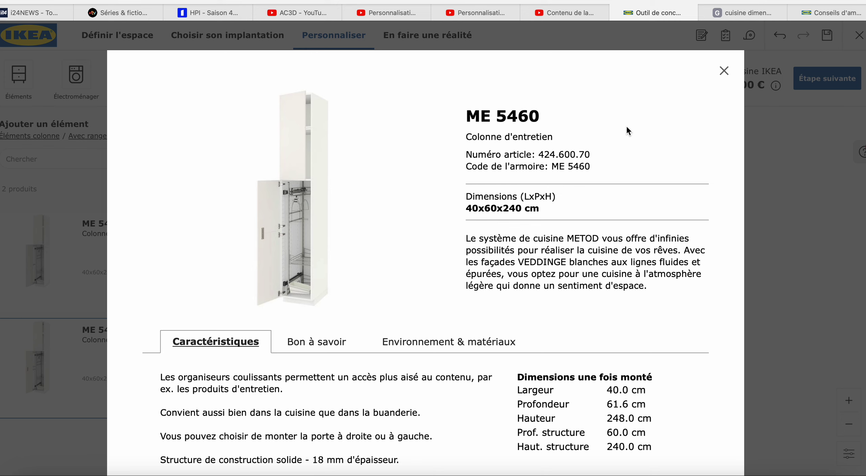
pyautogui.click(724, 71)
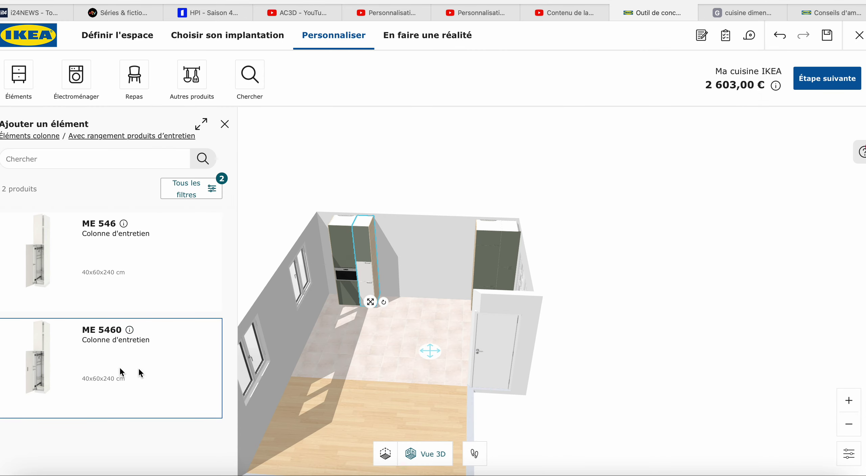
pyautogui.click(131, 254)
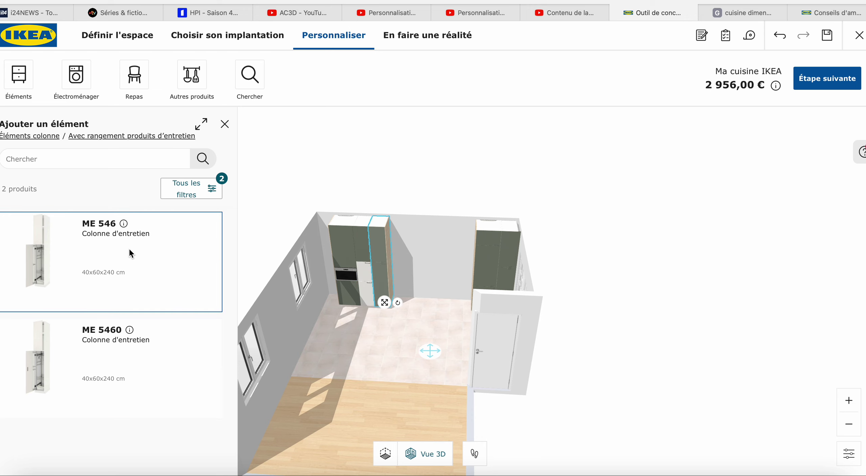
# Step: Delete the ME 5460 cleaning column standing between the microwave column and the ME 546
pyautogui.click(370, 291)
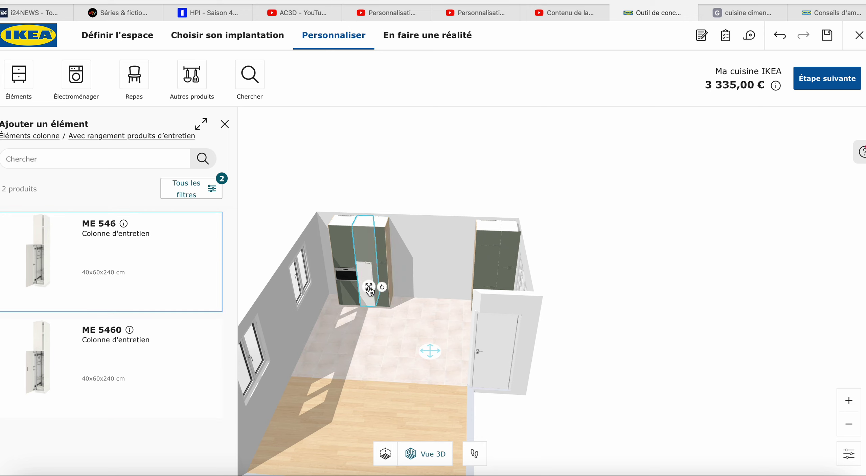
pyautogui.click(224, 130)
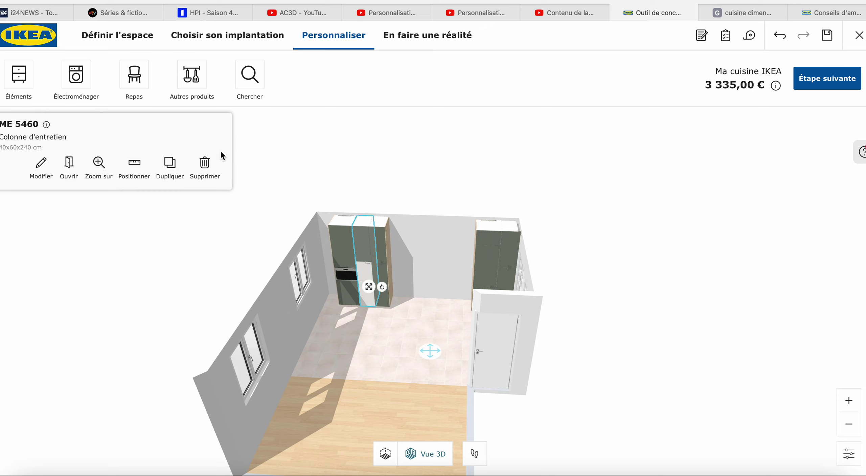
pyautogui.click(204, 165)
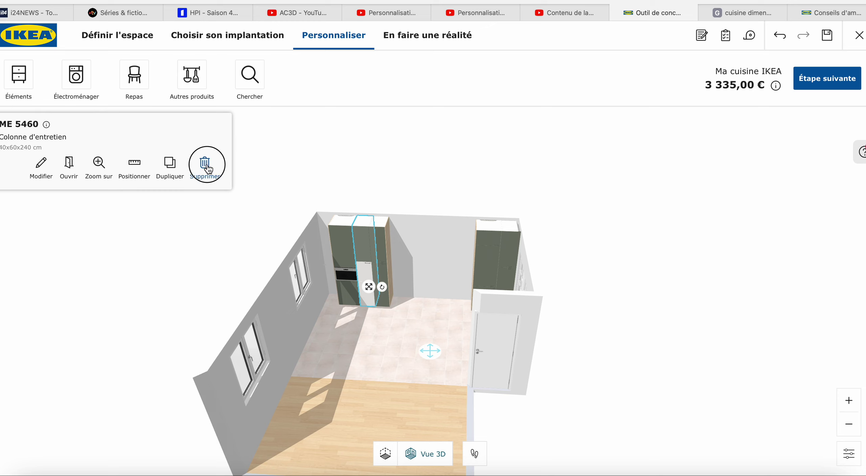
# Step: Move the ME 546 cleaning column into the window-side corner of the back wall, against the microwave column
pyautogui.click(381, 276)
pyautogui.moveTo(380, 276); pyautogui.dragTo(344, 296)
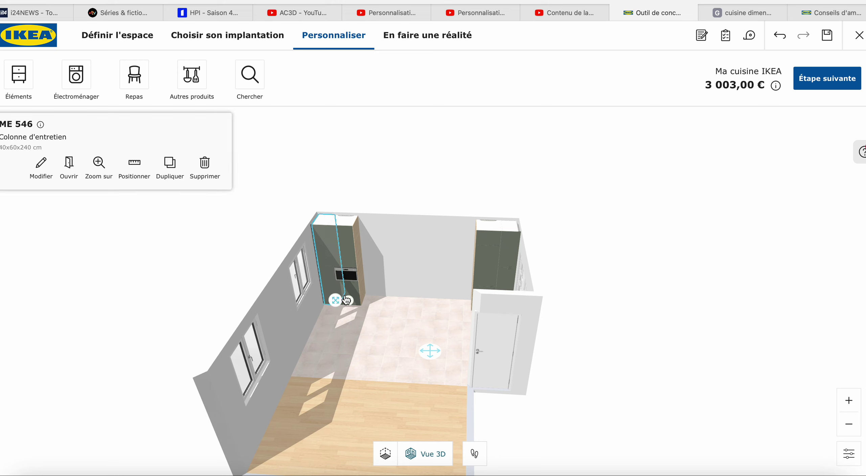
pyautogui.click(355, 347)
pyautogui.moveTo(402, 365); pyautogui.dragTo(393, 333)
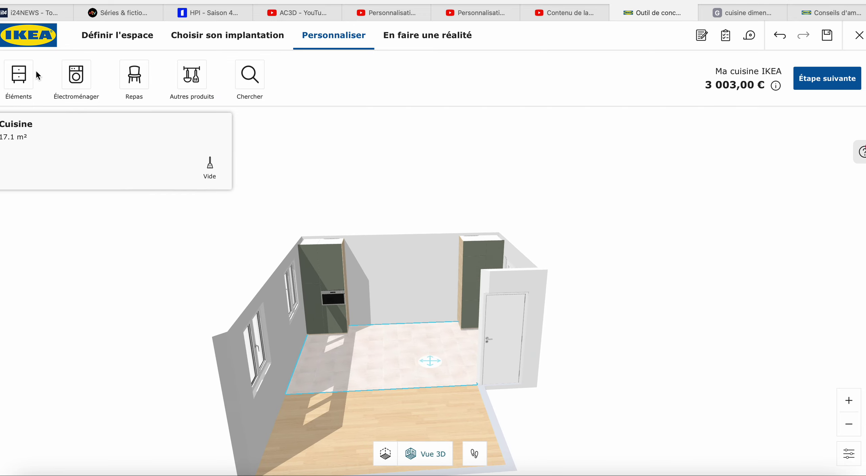
# Step: List all wall units (Éléments muraux) in the catalogue and filter them to a depth of 60 cm
pyautogui.click(21, 81)
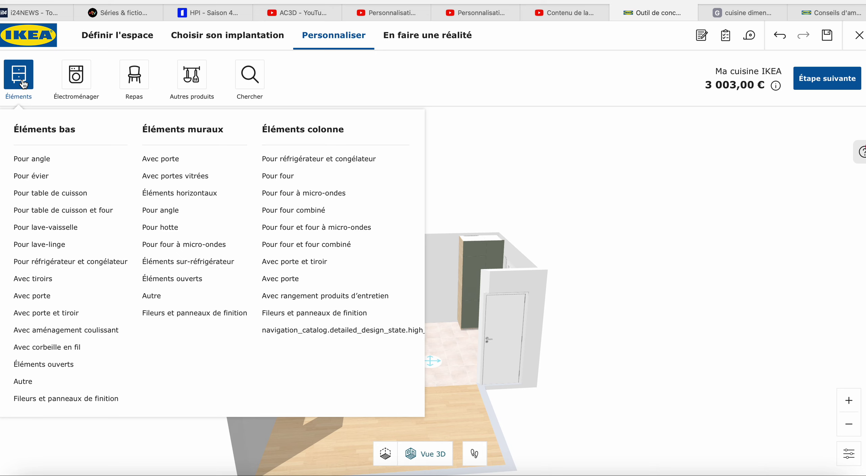
pyautogui.click(185, 135)
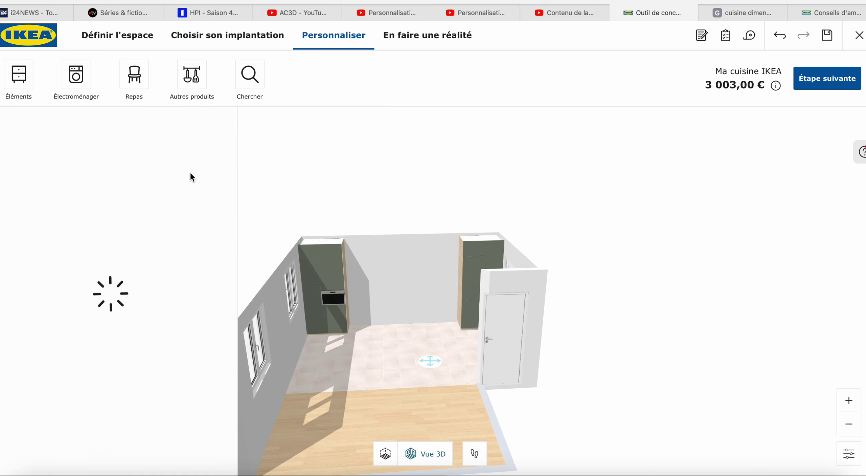
pyautogui.click(218, 194)
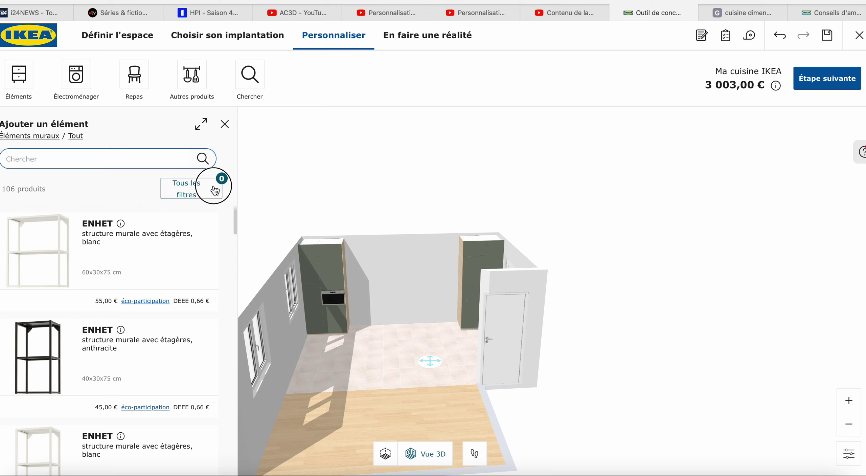
pyautogui.click(480, 183)
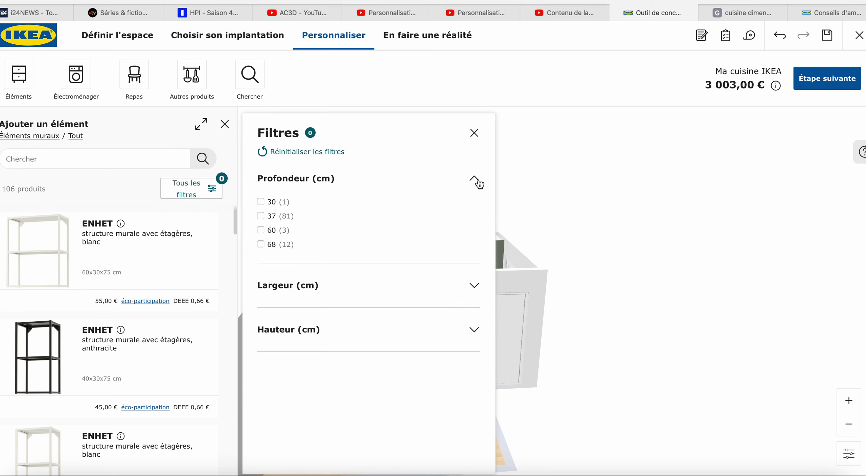
pyautogui.click(266, 232)
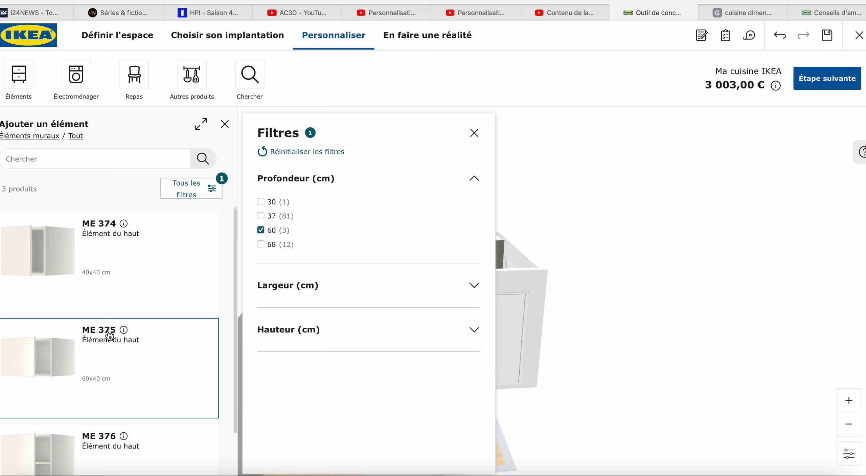
# Step: Add an ME 376 top unit, 60x60 cm, high on the back wall beside the microwave column
pyautogui.scroll(-1, 121, 355)
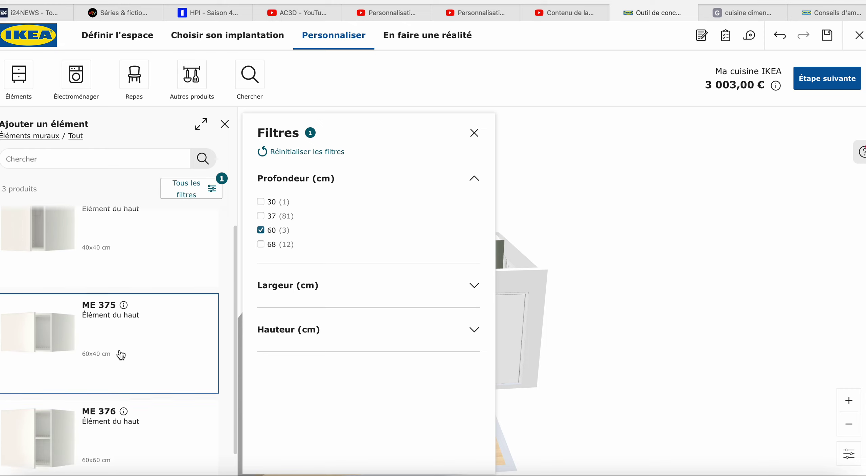
pyautogui.scroll(-1, 121, 355)
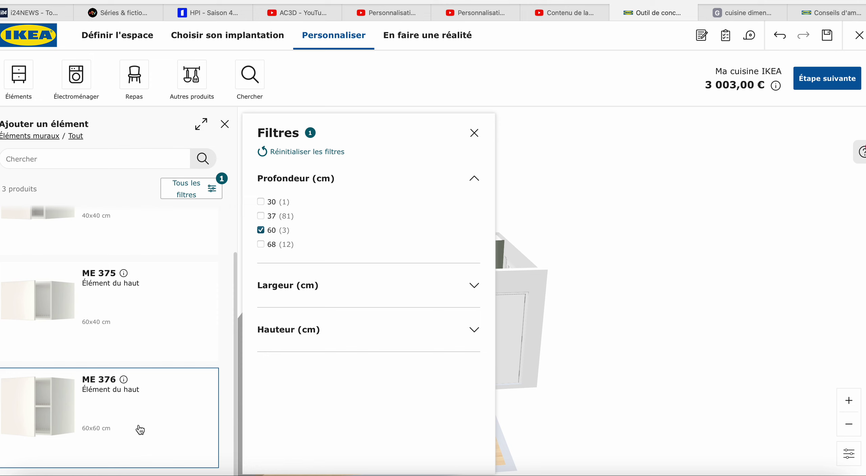
pyautogui.click(120, 425)
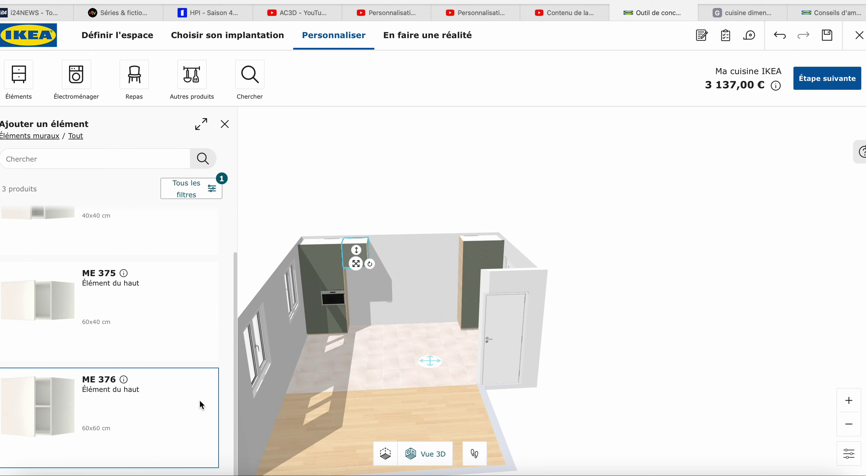
pyautogui.click(227, 129)
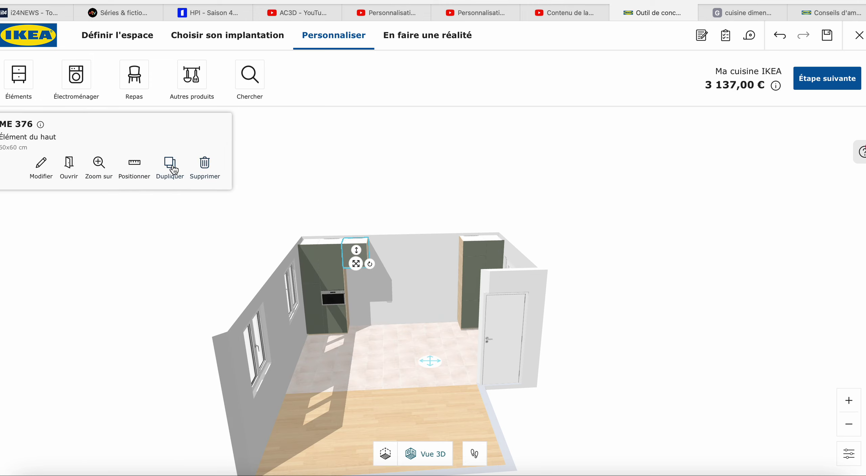
# Step: Duplicate the ME 376 top unit four times to fill the upper back wall up to the door-side columns
pyautogui.click(171, 167)
pyautogui.click(173, 168)
pyautogui.click(174, 168)
pyautogui.click(173, 168)
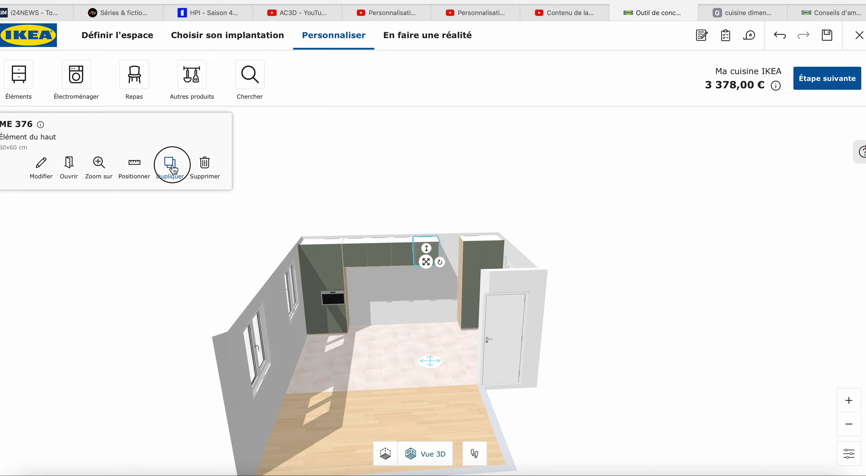
pyautogui.click(174, 169)
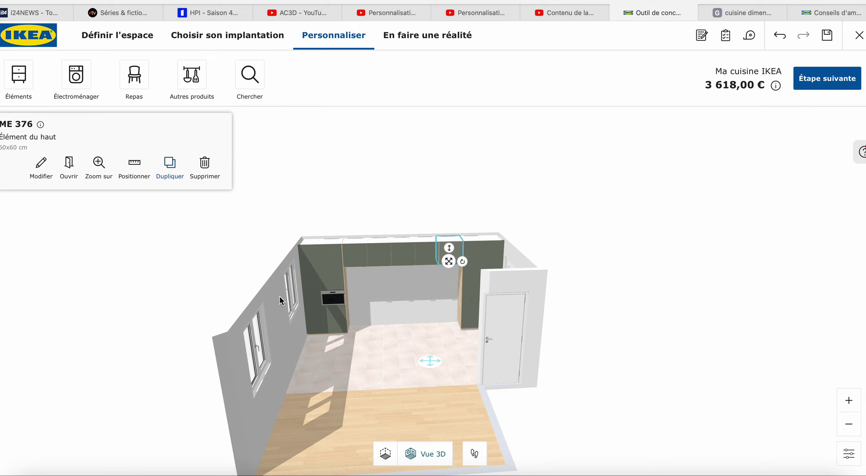
# Step: Examine the back wall's columns and top units in 3D with the viewpoint height set to floor level (Sol)
pyautogui.click(410, 372)
pyautogui.moveTo(397, 327); pyautogui.dragTo(396, 300)
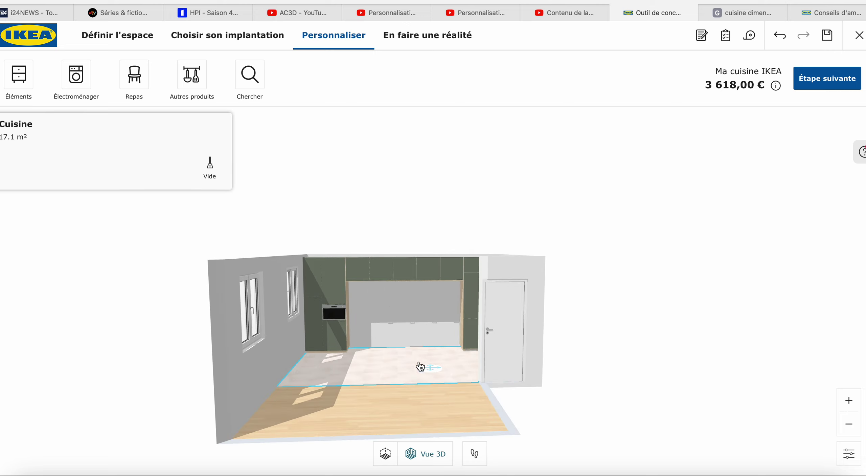
pyautogui.moveTo(419, 389)
pyautogui.mouseDown()
pyautogui.moveTo(414, 368)
pyautogui.moveTo(429, 372)
pyautogui.moveTo(406, 371)
pyautogui.moveTo(412, 366)
pyautogui.mouseUp()
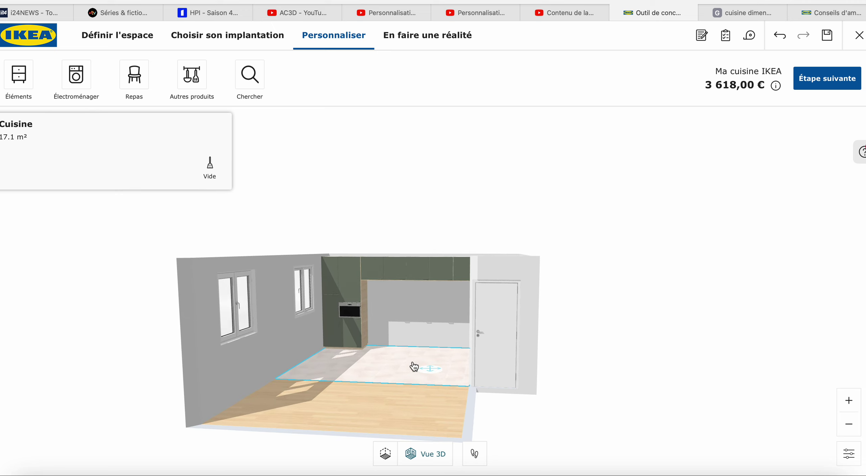
pyautogui.scroll(5, 414, 366)
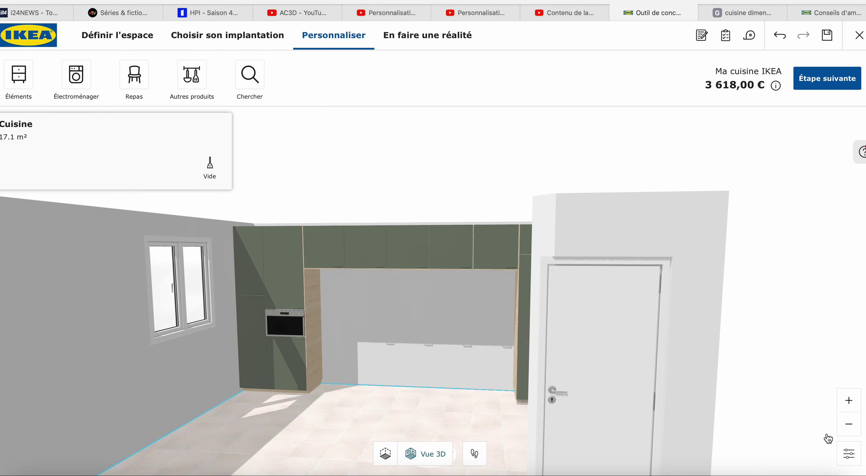
pyautogui.click(848, 453)
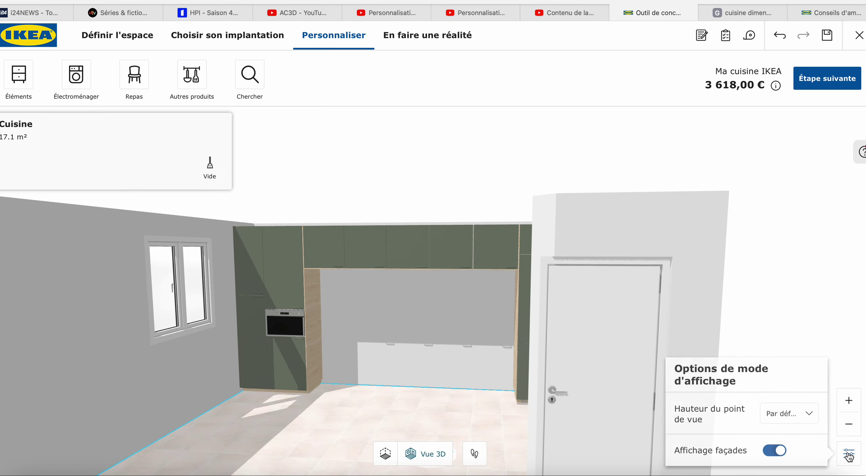
pyautogui.click(809, 414)
pyautogui.click(789, 431)
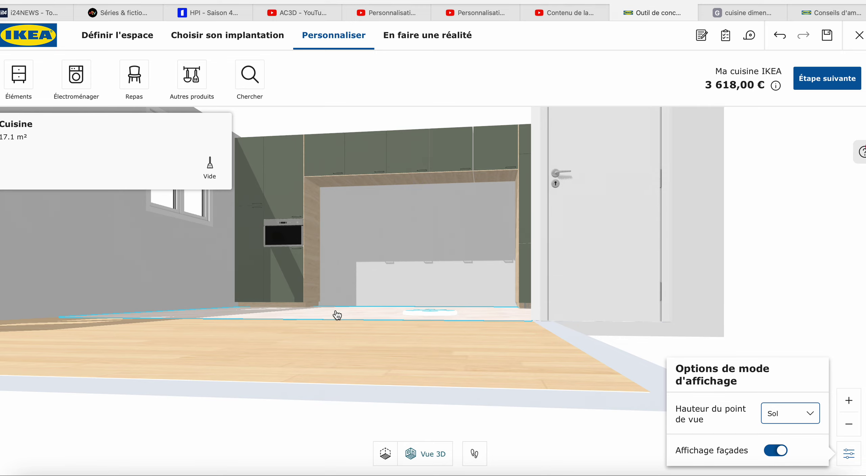
pyautogui.moveTo(297, 343)
pyautogui.mouseDown()
pyautogui.moveTo(334, 354)
pyautogui.moveTo(338, 368)
pyautogui.moveTo(324, 371)
pyautogui.moveTo(308, 346)
pyautogui.moveTo(310, 353)
pyautogui.mouseUp()
# Step: List the horizontal wall units (Éléments horizontaux) and add an ME 342 unit, 40x40 cm, to the plan
pyautogui.click(19, 81)
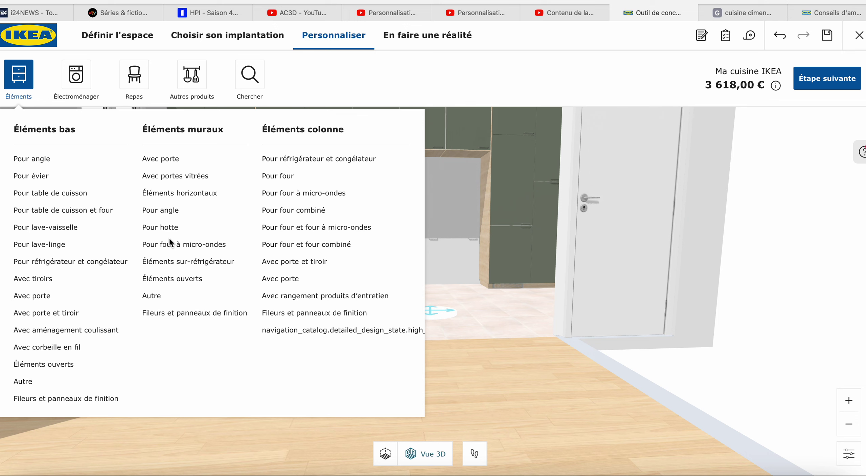
pyautogui.click(180, 192)
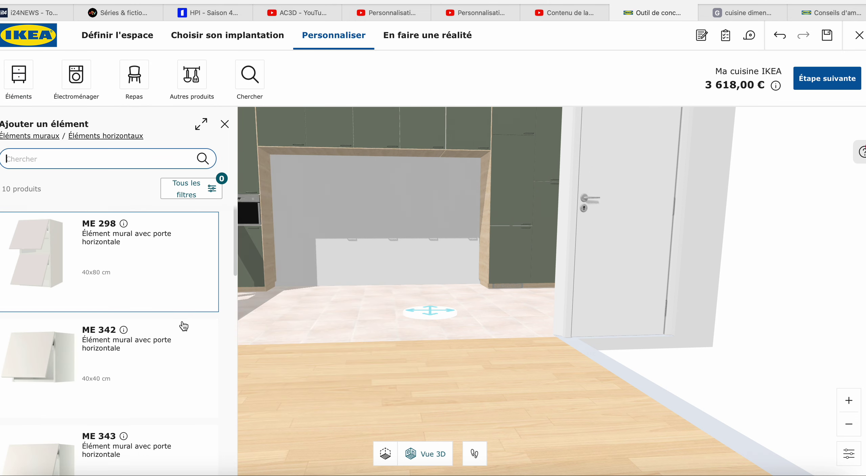
pyautogui.scroll(-1, 184, 327)
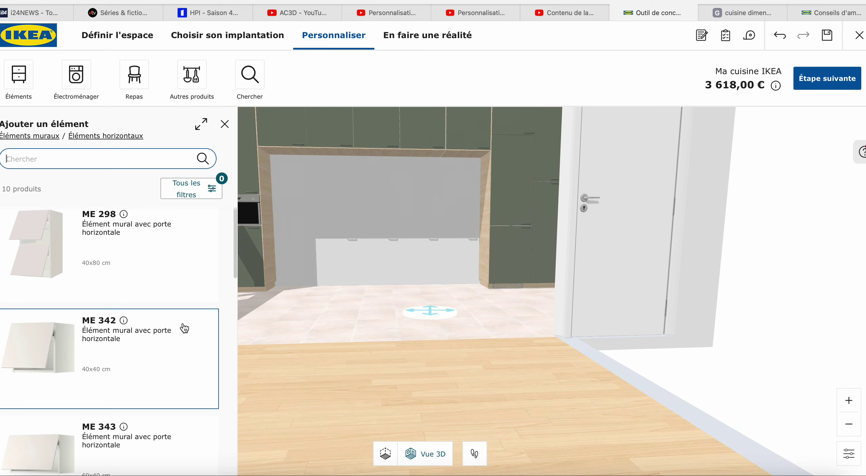
pyautogui.scroll(-1, 185, 328)
pyautogui.click(149, 331)
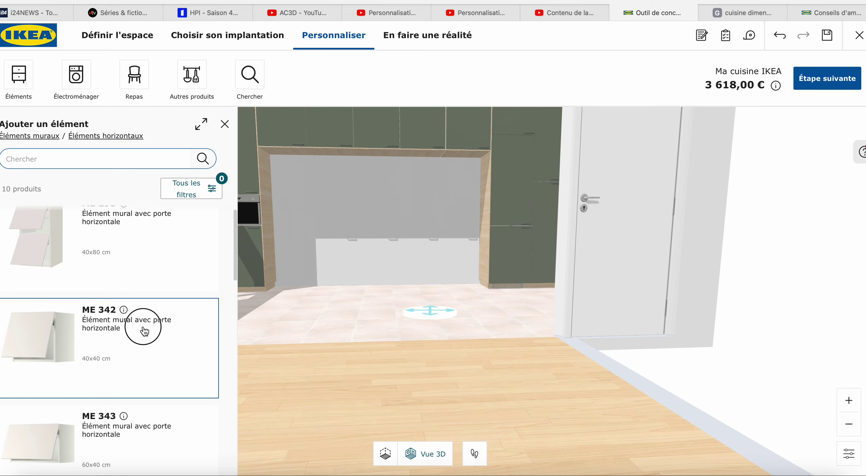
# Step: Add an ME 343 horizontal wall unit, 60x40 cm, and an ME 344 horizontal wall unit, 80x40 cm, to the plan
pyautogui.scroll(-3, 142, 329)
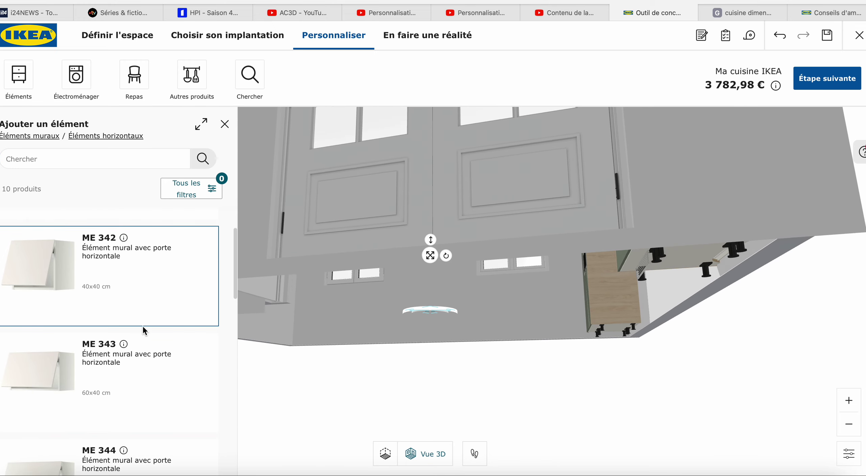
pyautogui.click(135, 361)
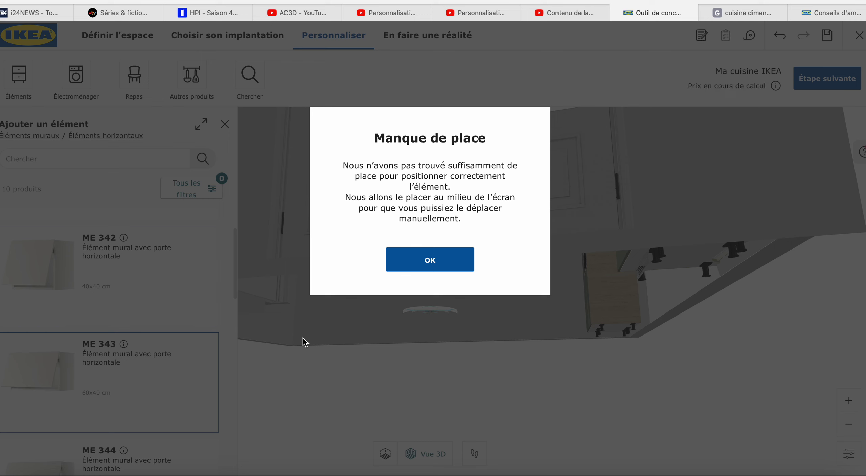
pyautogui.click(412, 258)
pyautogui.scroll(-3, 166, 383)
pyautogui.scroll(-1, 166, 385)
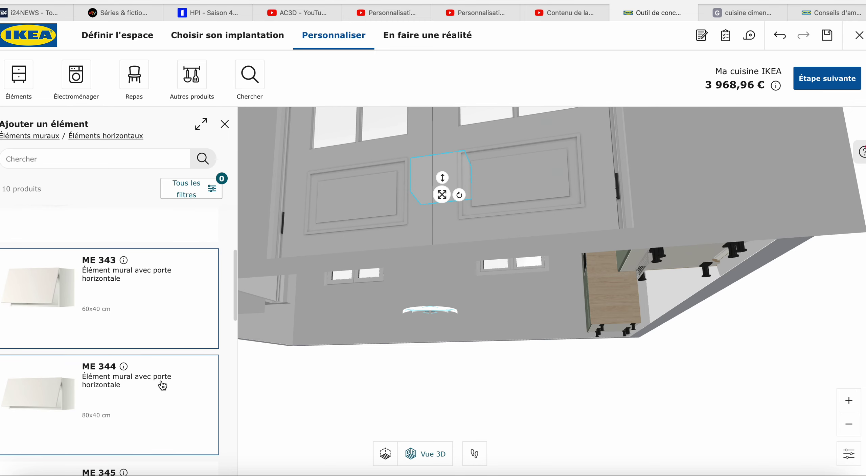
pyautogui.click(136, 392)
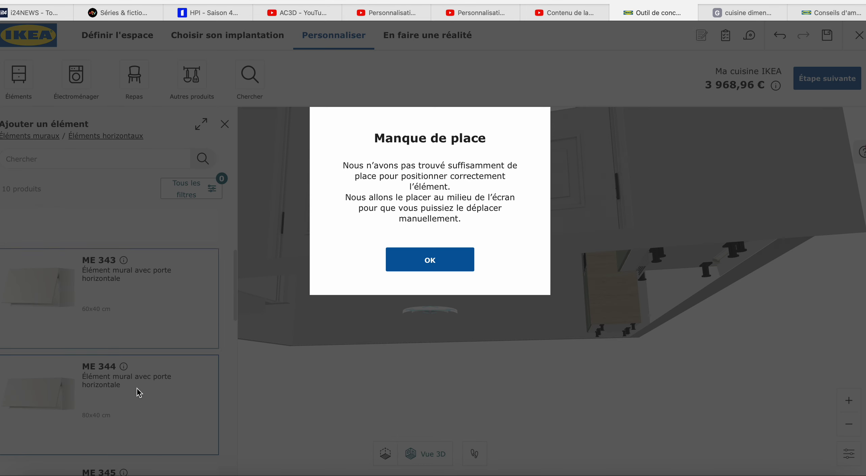
pyautogui.click(446, 267)
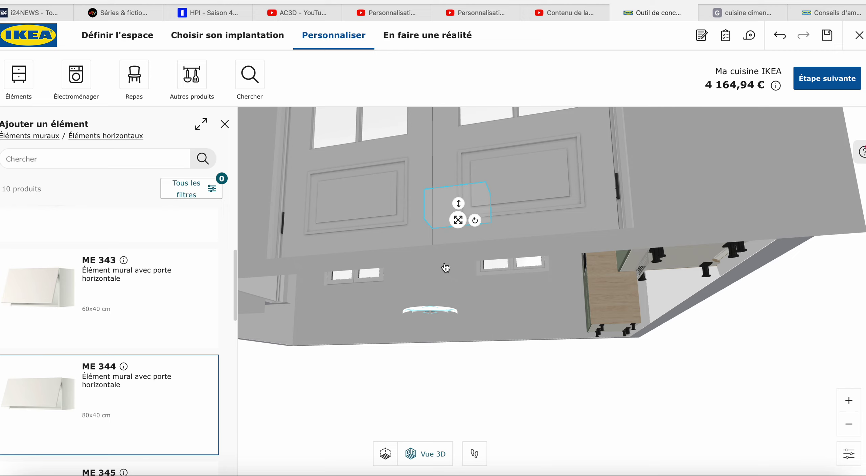
# Step: Move the ME 344 and ME 343 units from the middle of the room to the window wall beside the ME 342 unit
pyautogui.click(224, 125)
pyautogui.moveTo(322, 216); pyautogui.dragTo(418, 260)
pyautogui.click(432, 228)
pyautogui.scroll(-5, 418, 260)
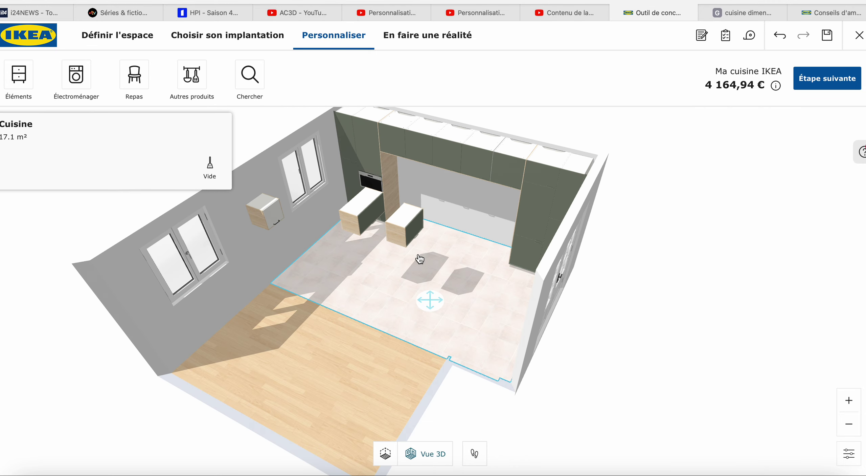
pyautogui.click(376, 213)
pyautogui.moveTo(376, 213); pyautogui.dragTo(241, 183)
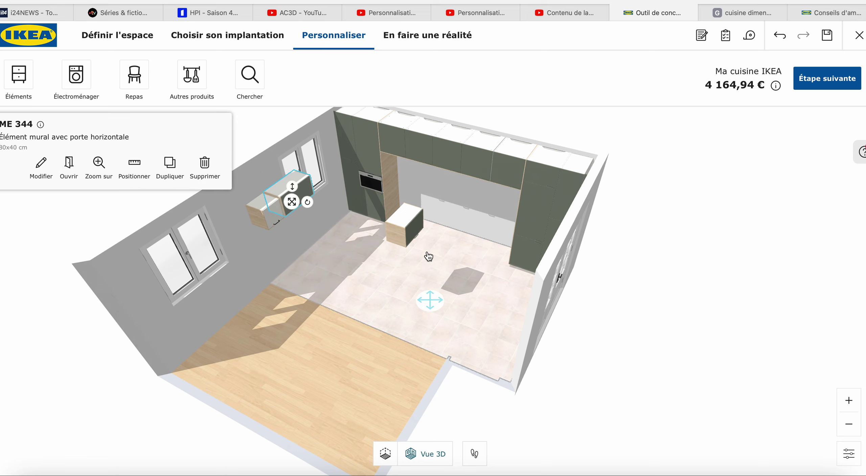
pyautogui.moveTo(413, 238); pyautogui.dragTo(266, 201)
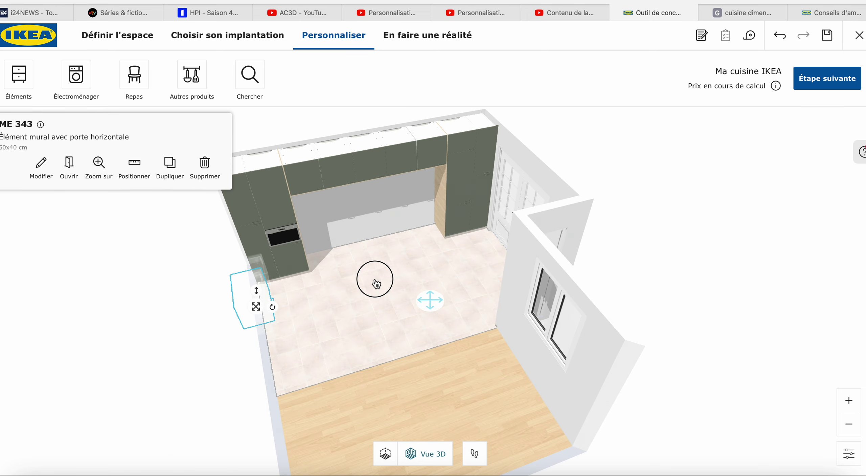
# Step: List the base units for sinks (Éléments bas, Pour évier) and filter them to a width of 80 cm
pyautogui.click(22, 82)
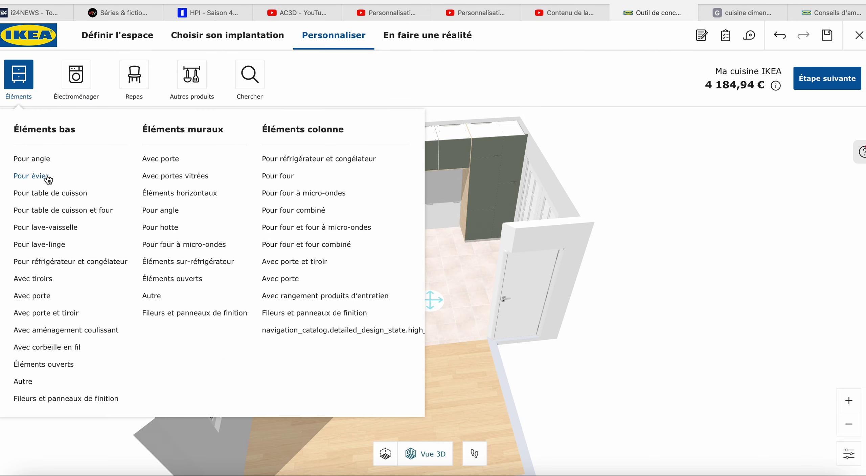
pyautogui.click(31, 176)
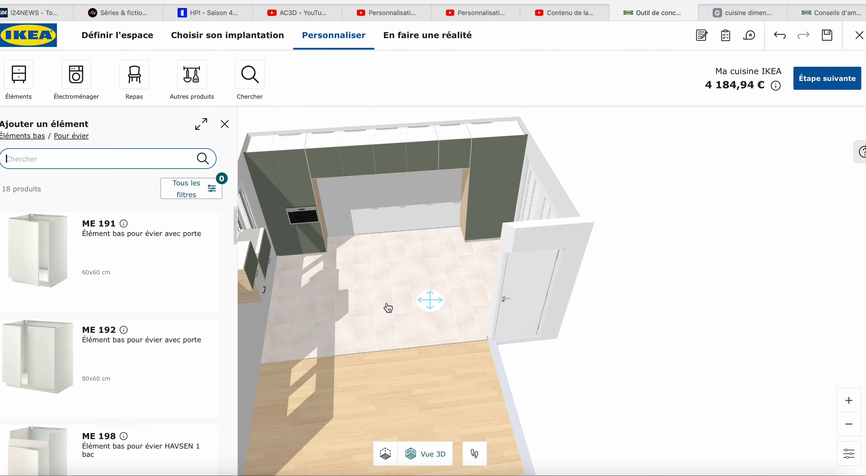
pyautogui.click(213, 193)
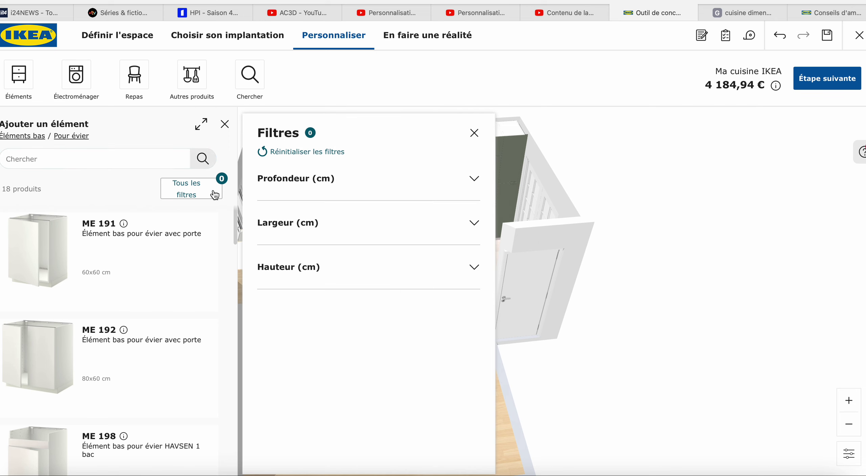
pyautogui.click(474, 226)
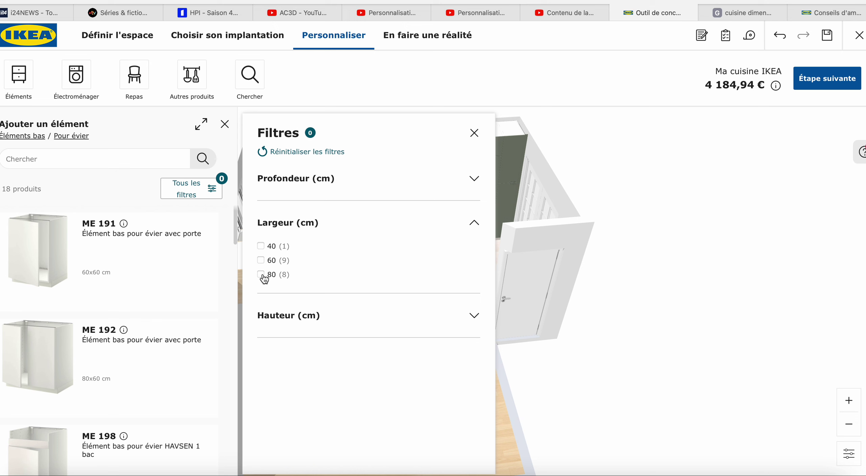
pyautogui.click(262, 275)
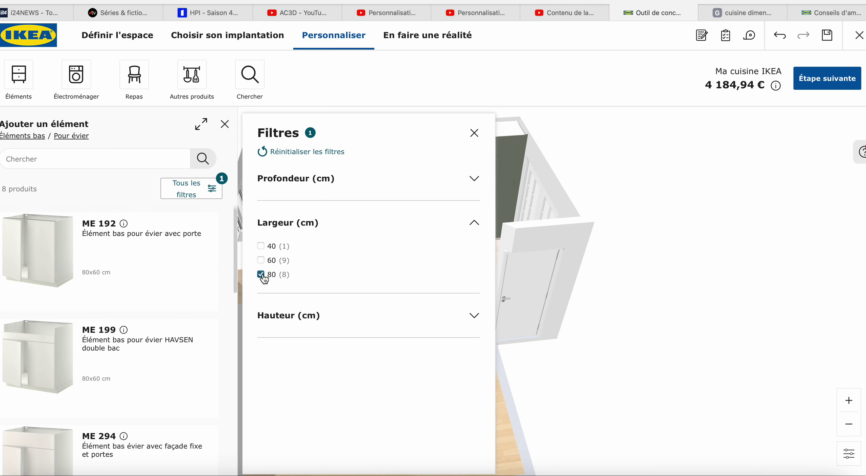
pyautogui.click(264, 276)
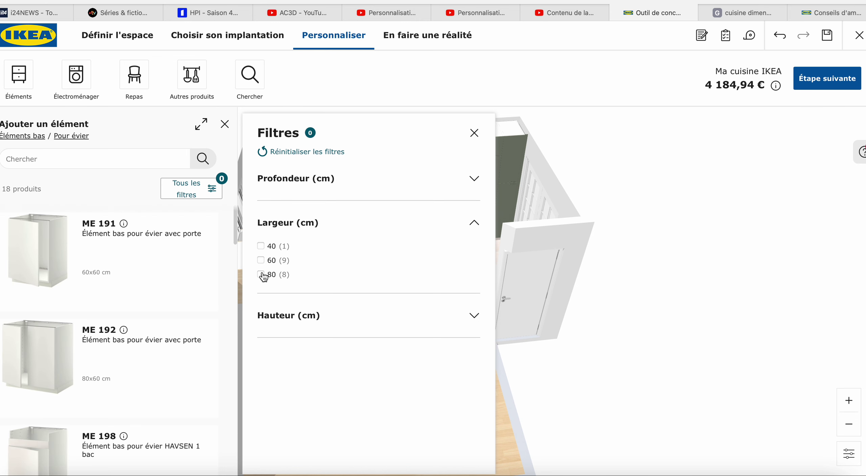
pyautogui.click(263, 274)
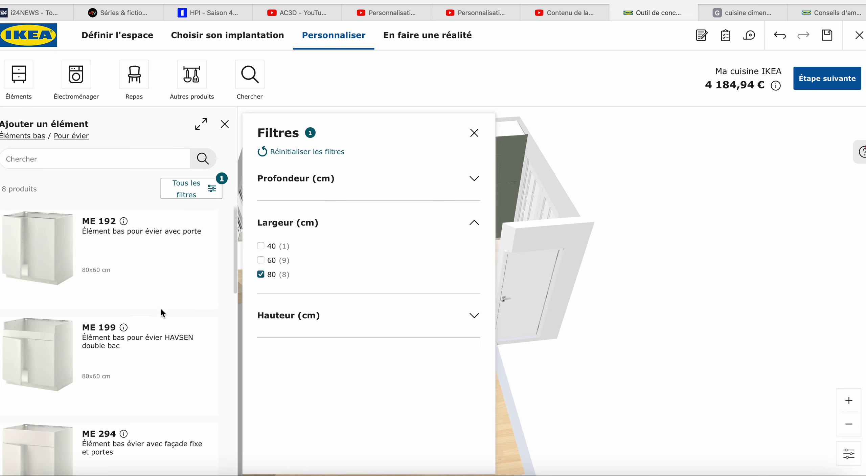
# Step: Add an ME/MA 194 sink base unit beside the microwave column and an ME/MA 296 sink base unit next to it, both 80x60 cm
pyautogui.scroll(-8, 162, 313)
pyautogui.scroll(-3, 162, 313)
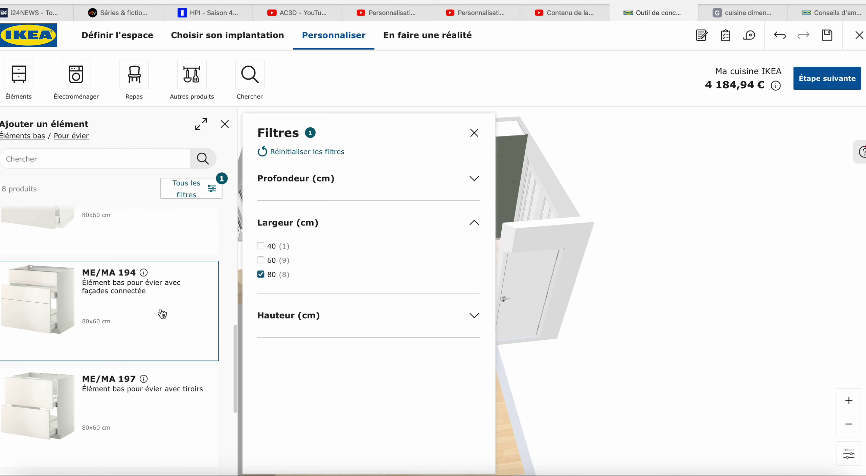
pyautogui.scroll(-1, 162, 313)
pyautogui.click(143, 293)
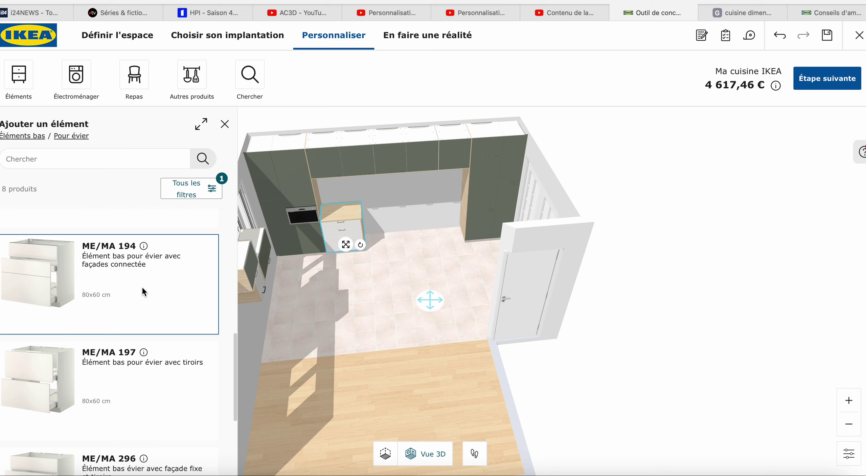
pyautogui.scroll(-3, 142, 291)
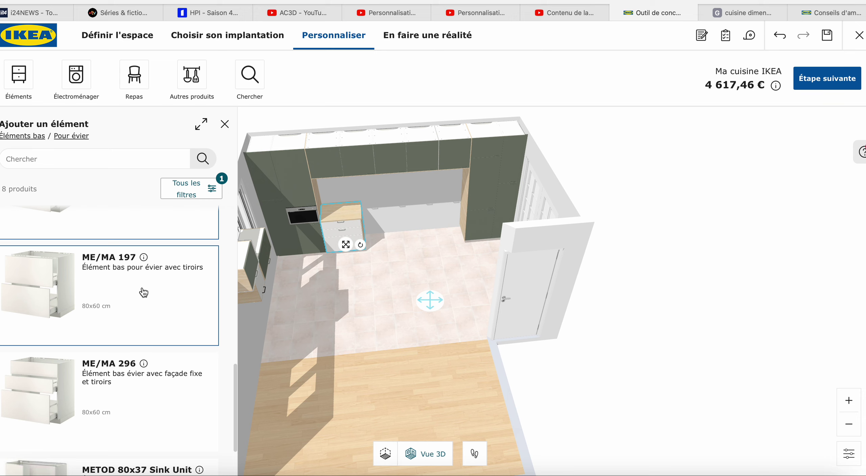
pyautogui.scroll(-2, 144, 293)
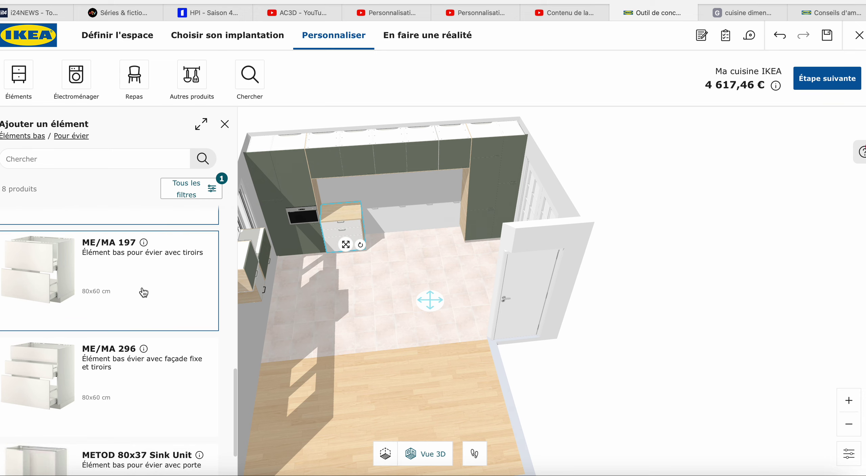
pyautogui.click(153, 326)
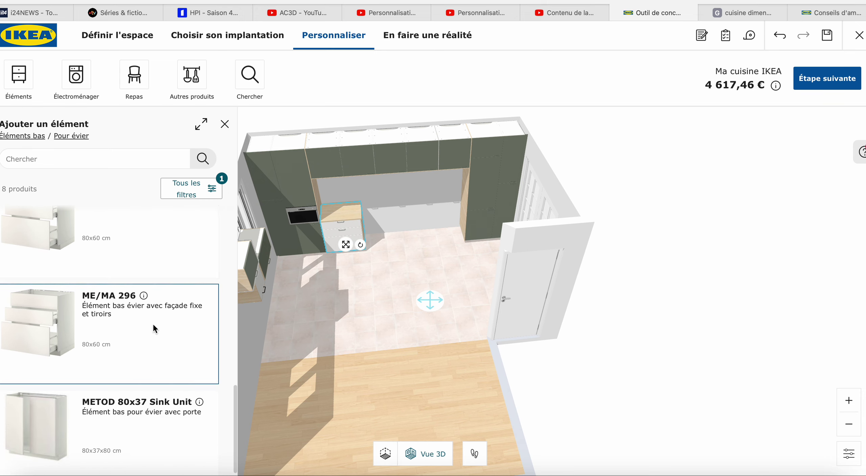
# Step: Add the white single-bowl HAVSEN sink, 53x47 cm, to the ME/MA 296 base unit
pyautogui.click(226, 126)
pyautogui.click(48, 173)
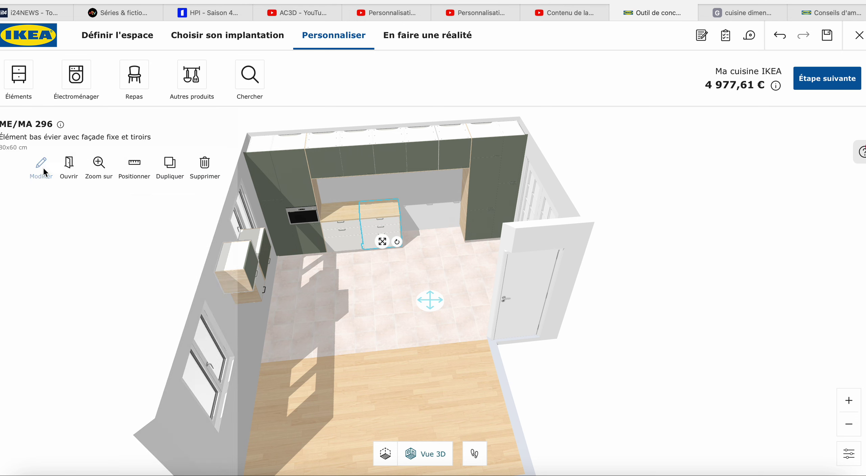
pyautogui.click(200, 273)
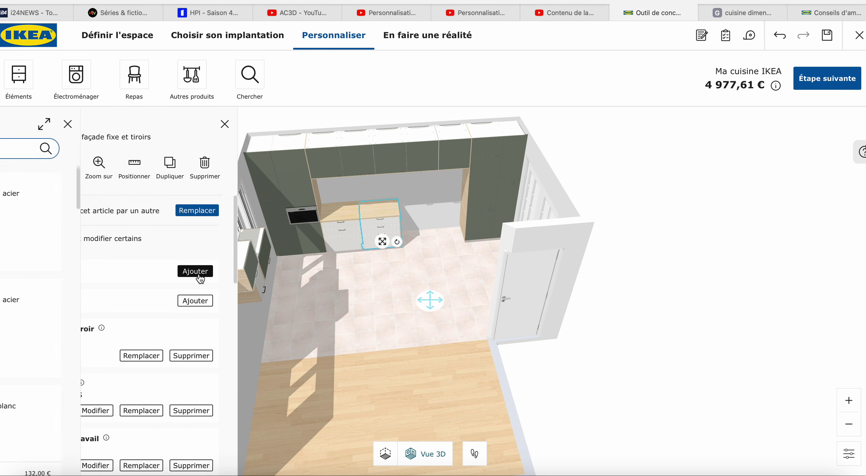
pyautogui.click(163, 403)
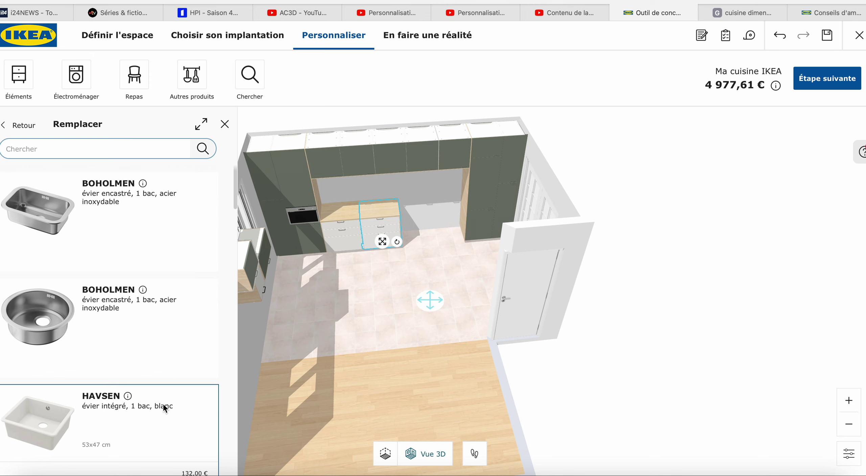
# Step: Examine the sinks (Évier) offered for the ME/MA 194 base unit beside the microwave column
pyautogui.click(339, 234)
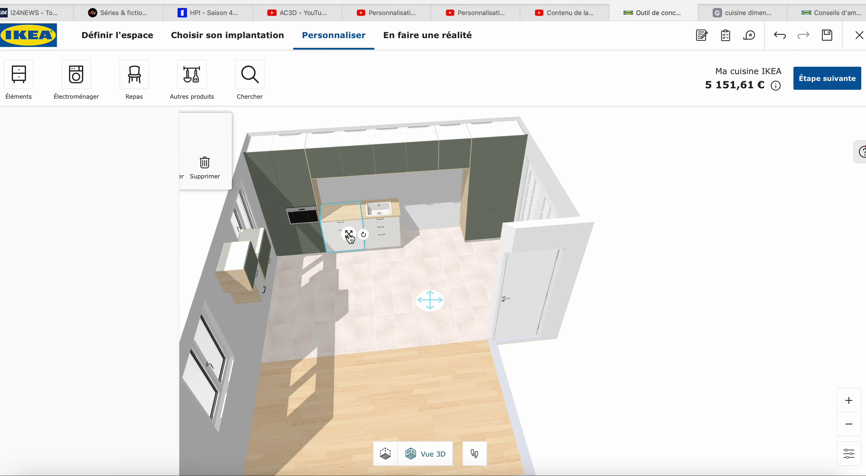
pyautogui.click(42, 167)
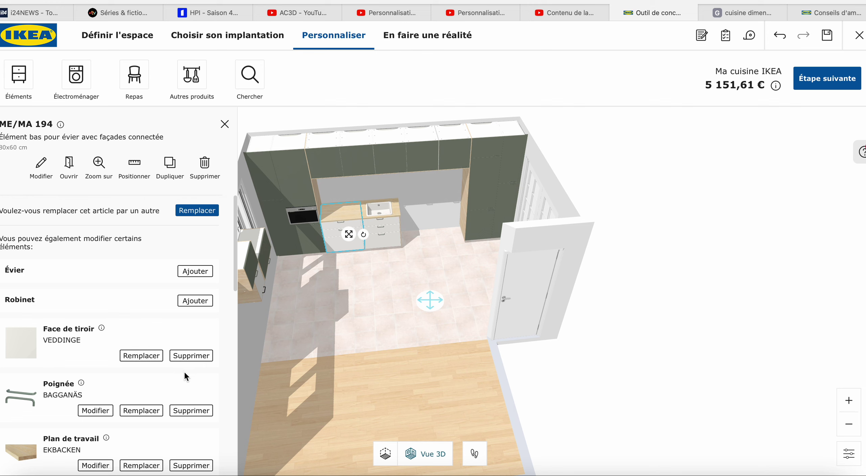
pyautogui.scroll(-1, 199, 354)
pyautogui.scroll(-1, 207, 353)
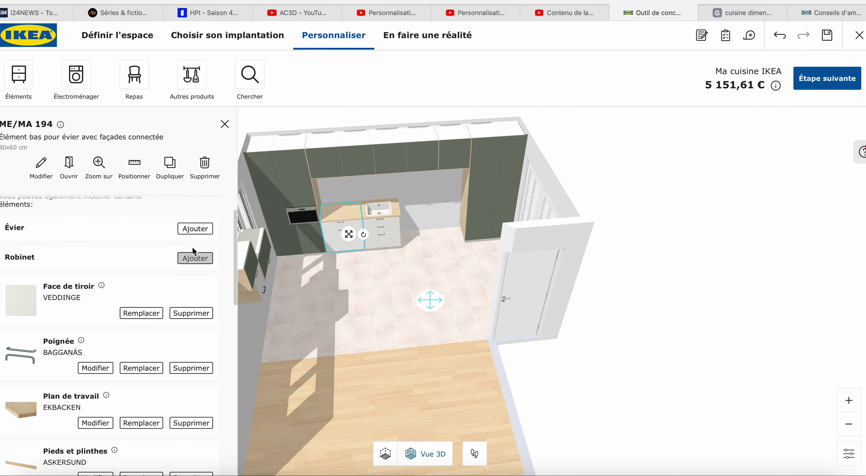
pyautogui.click(196, 229)
pyautogui.scroll(-20, 165, 336)
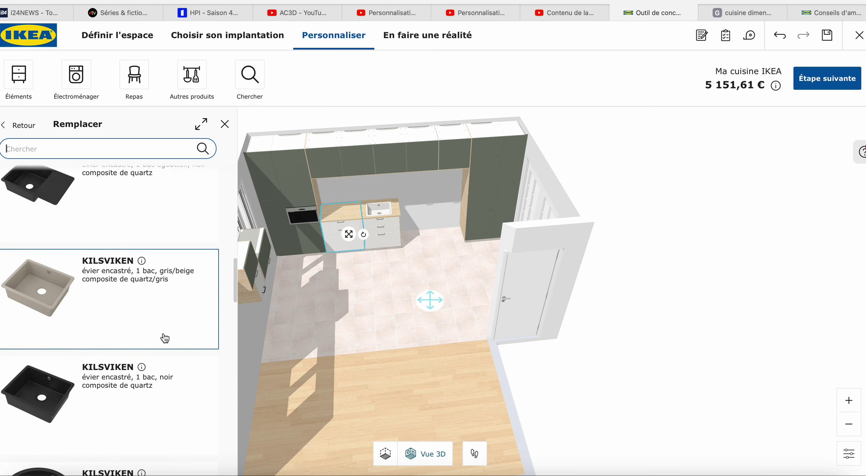
pyautogui.scroll(-6, 164, 338)
pyautogui.scroll(13, 164, 337)
pyautogui.scroll(1, 164, 338)
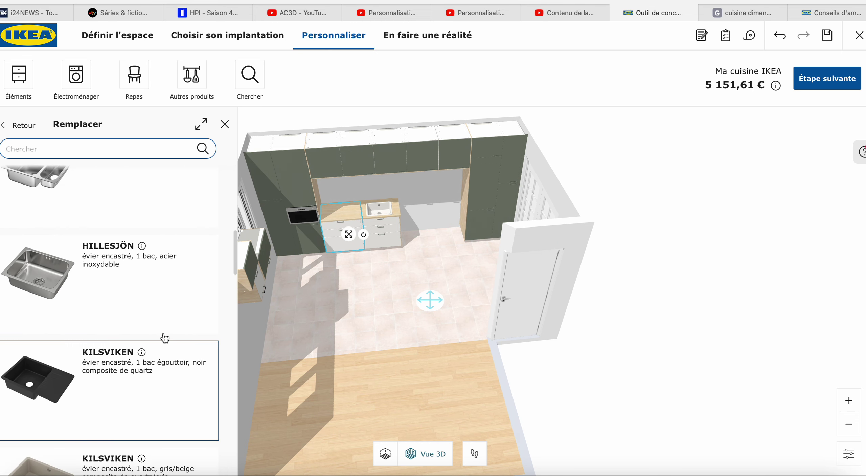
pyautogui.click(327, 293)
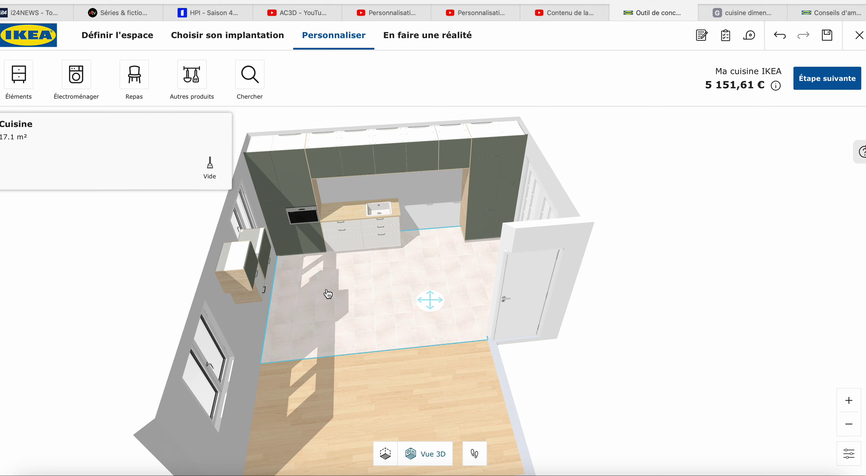
# Step: Delete the ME/MA 194 sink base unit beside the microwave column and select the ME/MA 296 unit
pyautogui.click(340, 235)
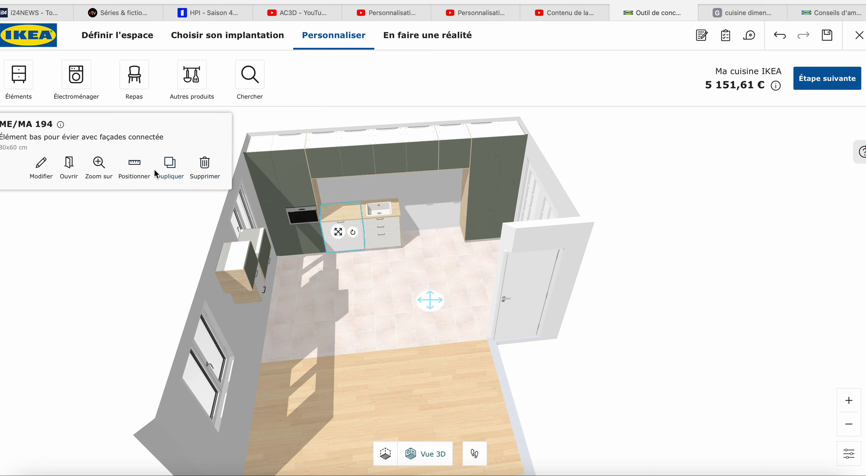
pyautogui.click(204, 164)
pyautogui.click(380, 229)
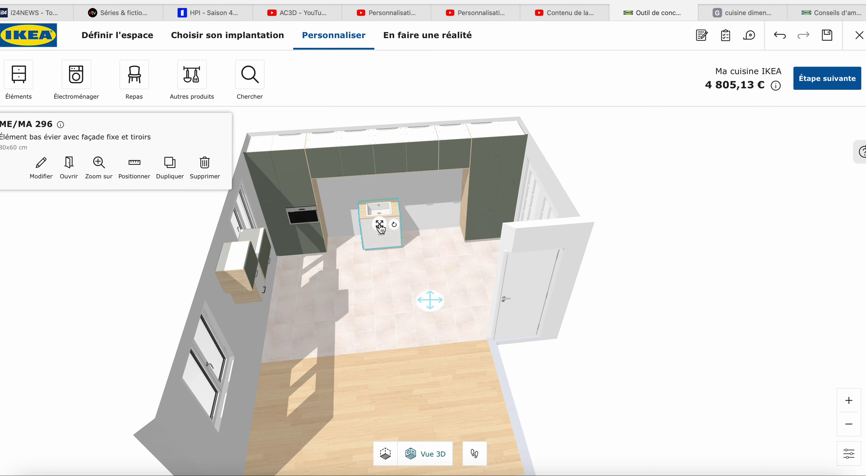
# Step: Move the ME/MA 296 sink base unit to roughly midway between the two column groups, displaying its distances to neighbouring elements as a guide
pyautogui.moveTo(381, 228); pyautogui.dragTo(395, 220)
pyautogui.click(141, 169)
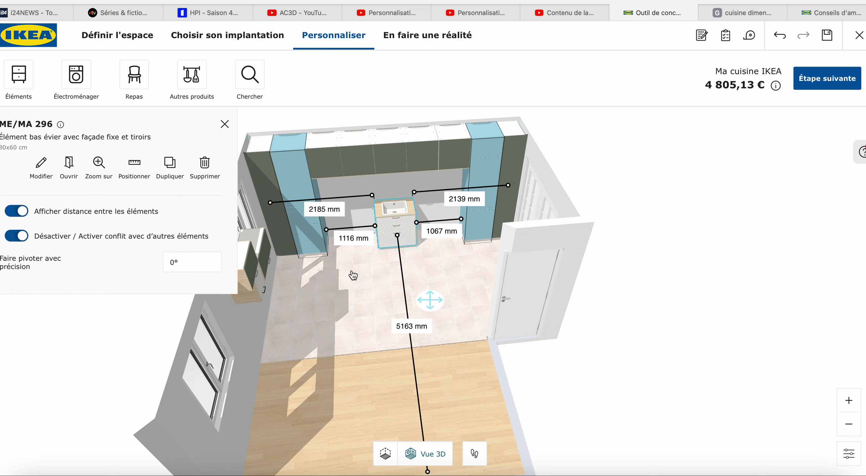
pyautogui.click(367, 260)
pyautogui.click(389, 233)
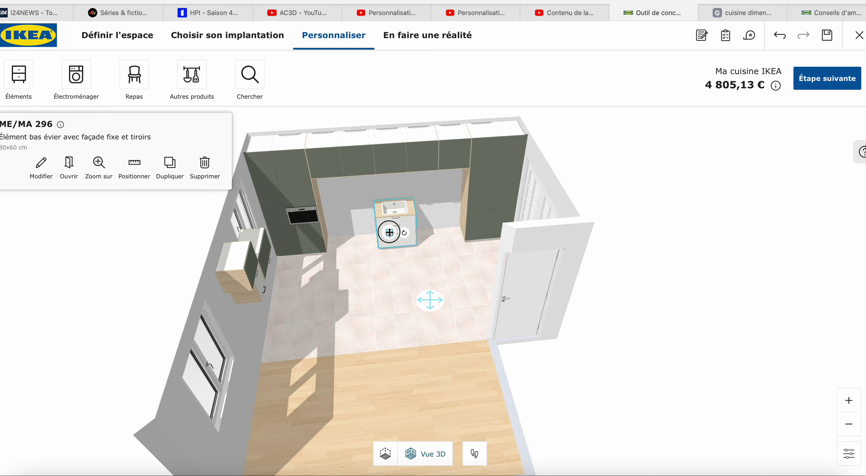
pyautogui.moveTo(390, 232); pyautogui.dragTo(387, 231)
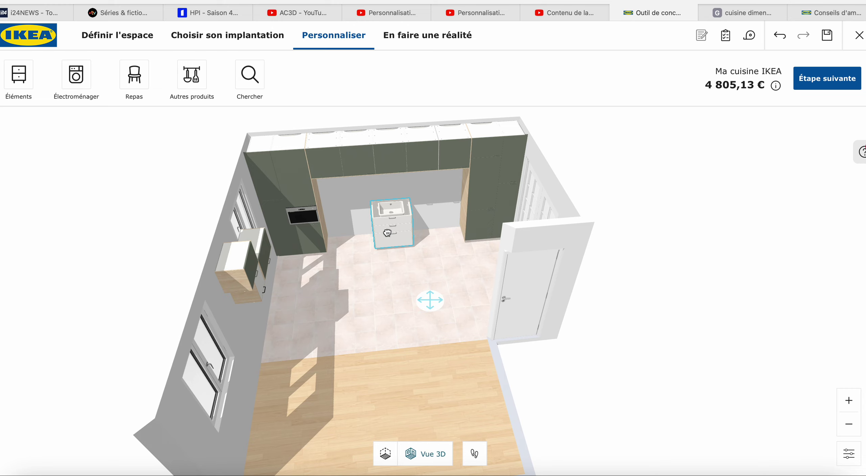
# Step: Open the ME/MA 296 unit's drawers and examine its interior
pyautogui.click(70, 164)
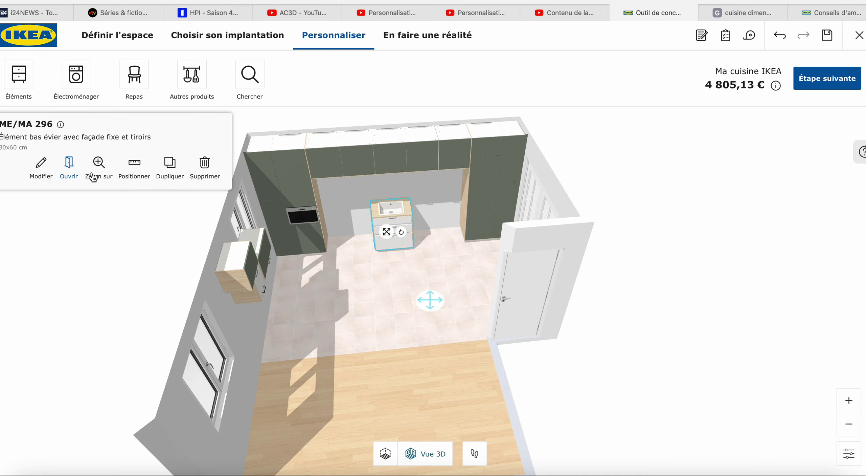
pyautogui.moveTo(463, 290)
pyautogui.mouseDown()
pyautogui.moveTo(392, 286)
pyautogui.moveTo(385, 273)
pyautogui.moveTo(388, 265)
pyautogui.moveTo(396, 284)
pyautogui.moveTo(438, 306)
pyautogui.moveTo(456, 298)
pyautogui.mouseUp()
pyautogui.click(359, 293)
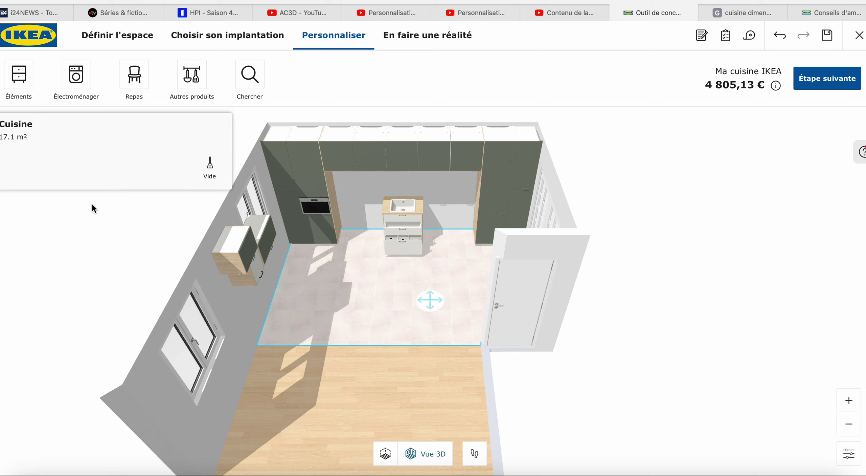
pyautogui.click(19, 83)
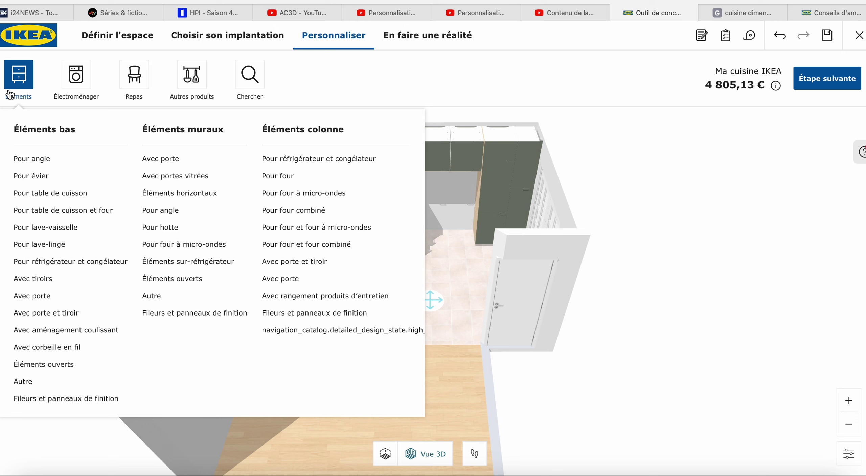
pyautogui.click(450, 230)
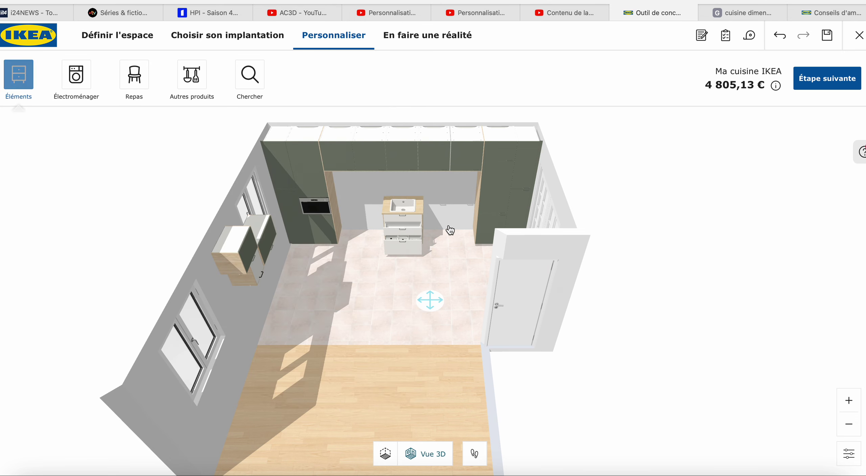
# Step: Add a sorting bin (Poubelle de tri) to the ME/MA 296 sink base unit
pyautogui.click(397, 224)
pyautogui.click(41, 166)
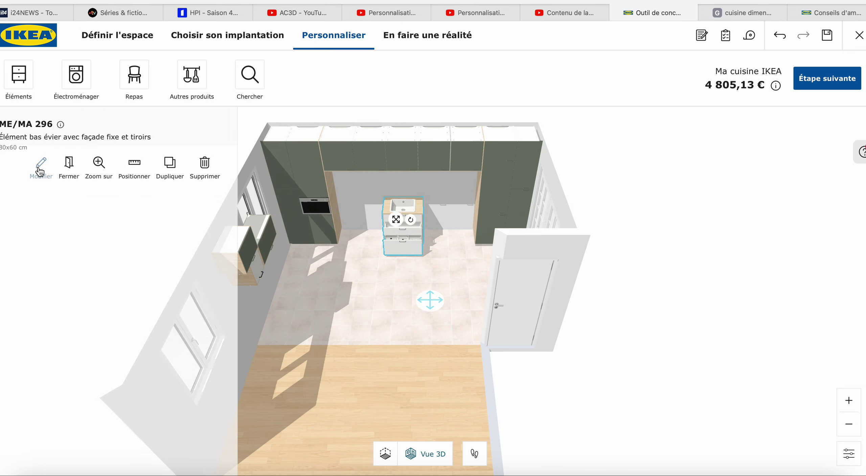
pyautogui.scroll(-10, 147, 343)
pyautogui.scroll(-8, 147, 343)
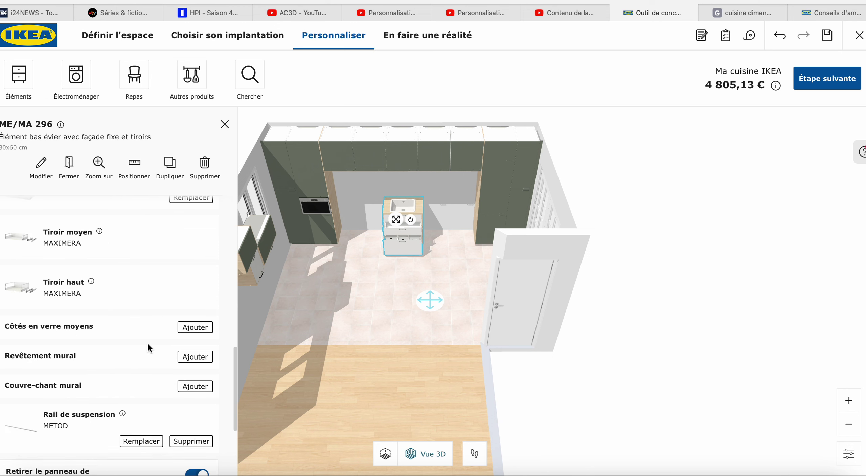
pyautogui.click(191, 433)
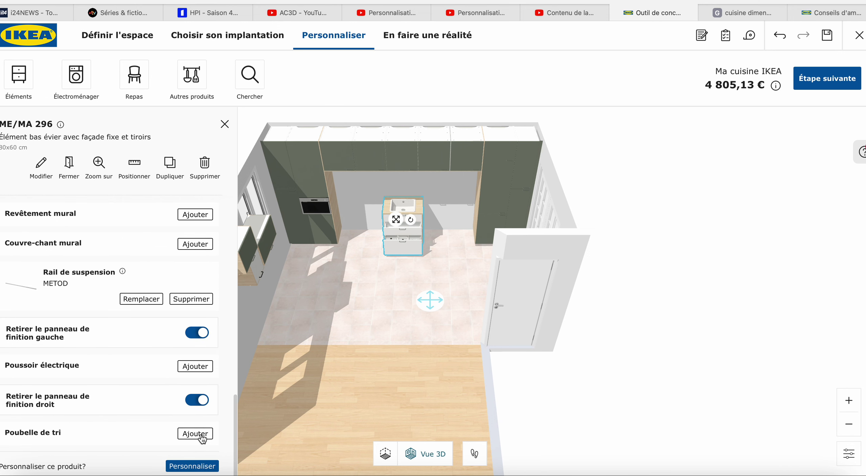
pyautogui.click(387, 296)
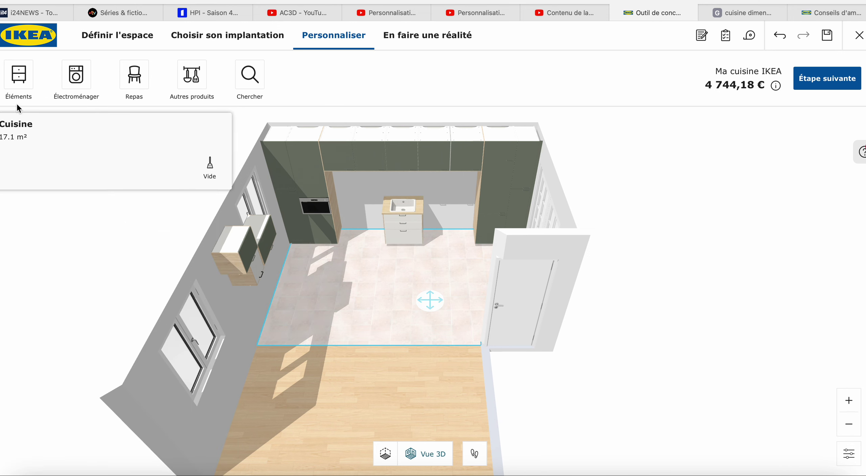
# Step: List the base units for sinks (Pour évier) and filter them to a width of 60 cm
pyautogui.click(21, 82)
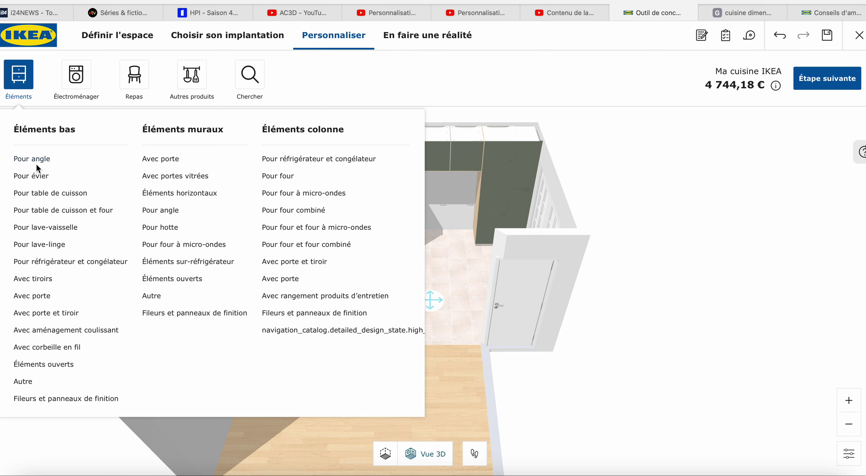
pyautogui.click(32, 176)
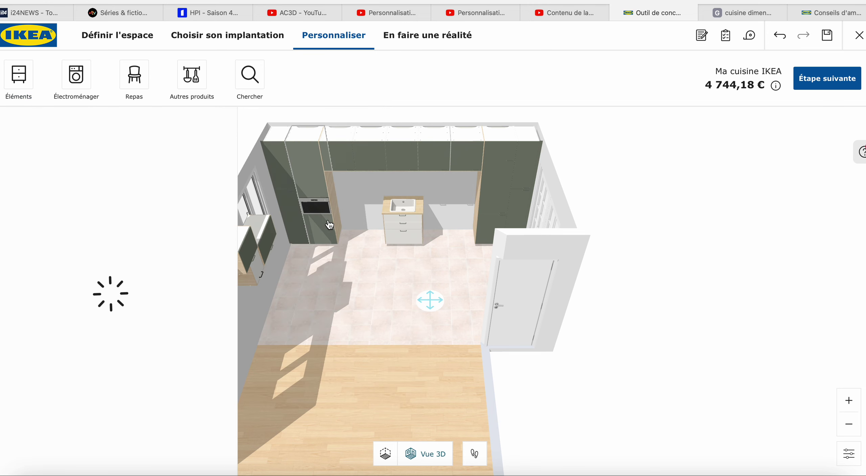
pyautogui.click(213, 190)
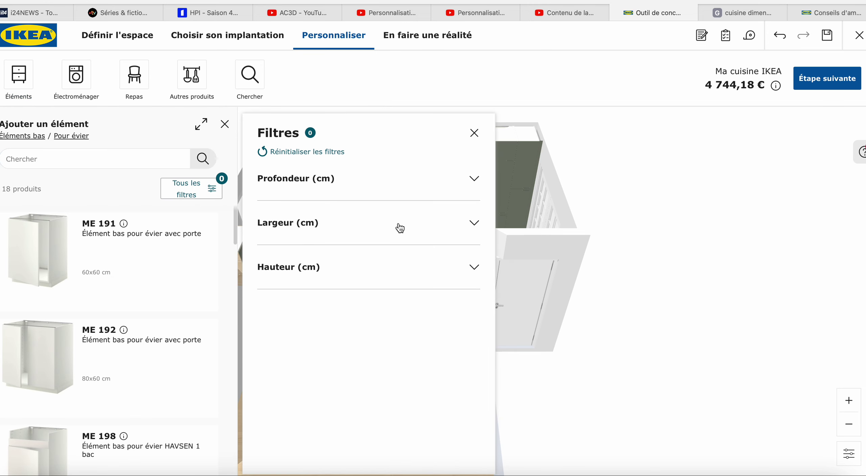
pyautogui.click(478, 230)
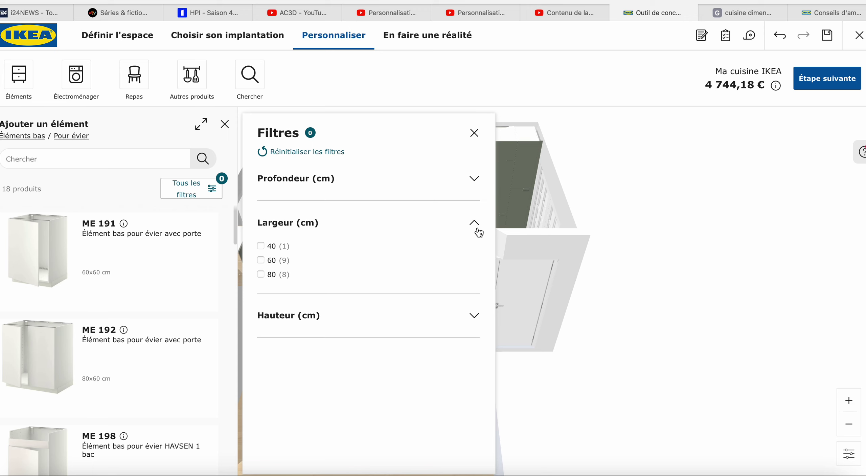
pyautogui.click(261, 260)
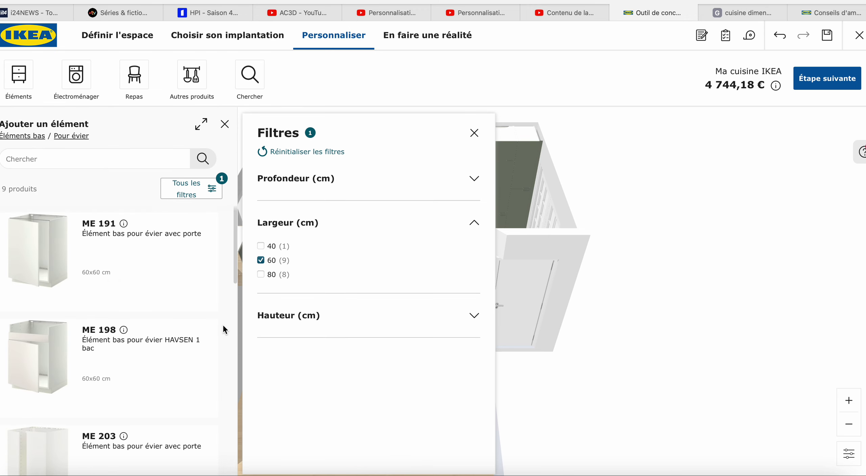
# Step: Find the 60x60 cm ME/MA 193 sink base unit and examine its product details
pyautogui.scroll(-8, 150, 355)
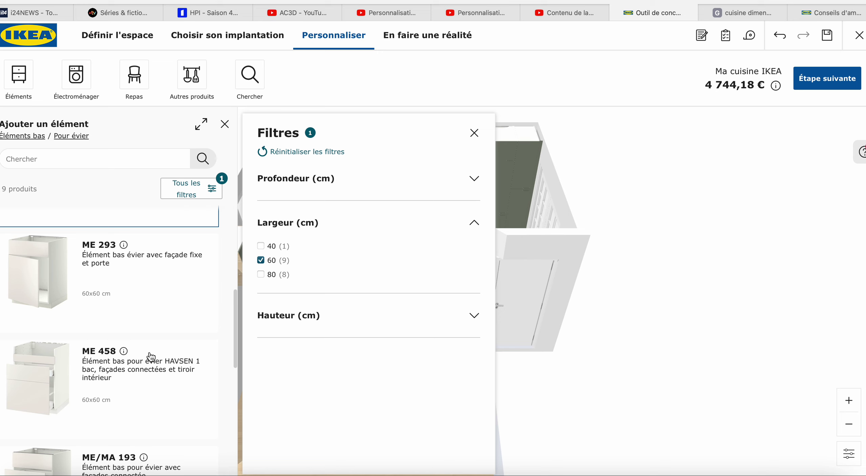
pyautogui.scroll(-3, 151, 355)
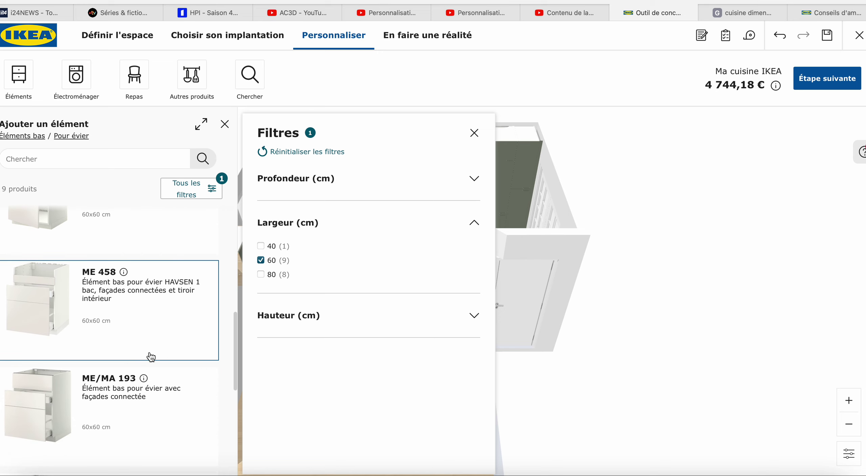
pyautogui.click(143, 384)
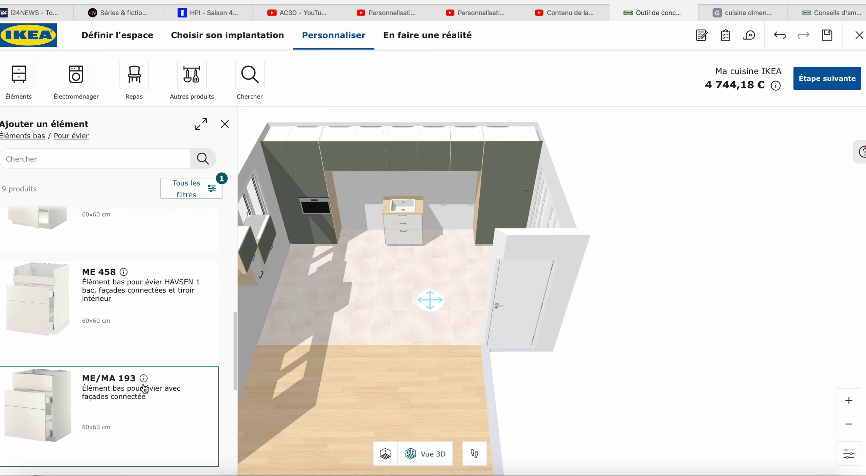
pyautogui.click(144, 385)
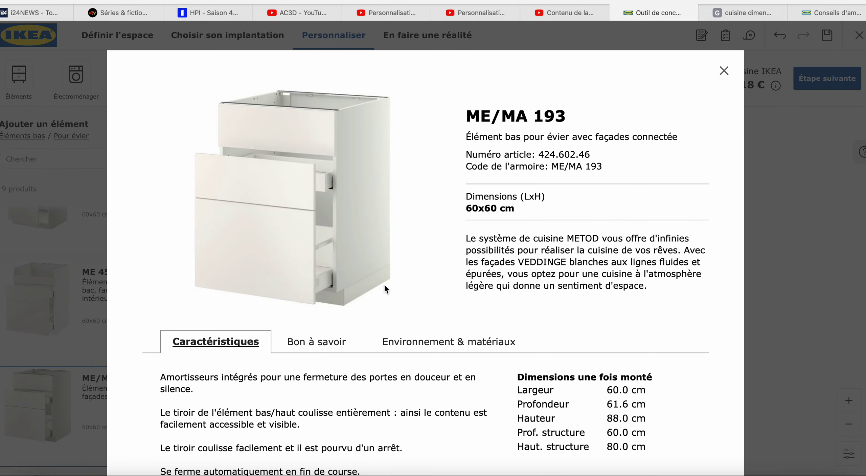
pyautogui.click(724, 72)
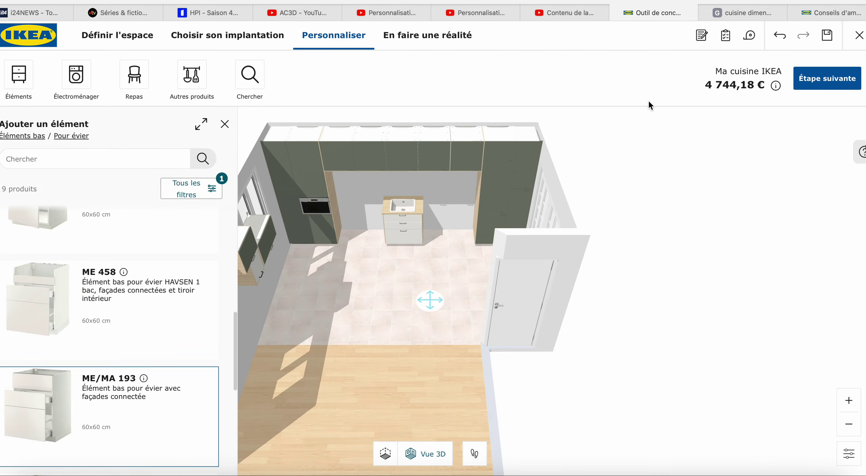
# Step: Add the ME/MA 193 sink base unit and place it against the ME/MA 296 unit, on the microwave column's side
pyautogui.click(108, 402)
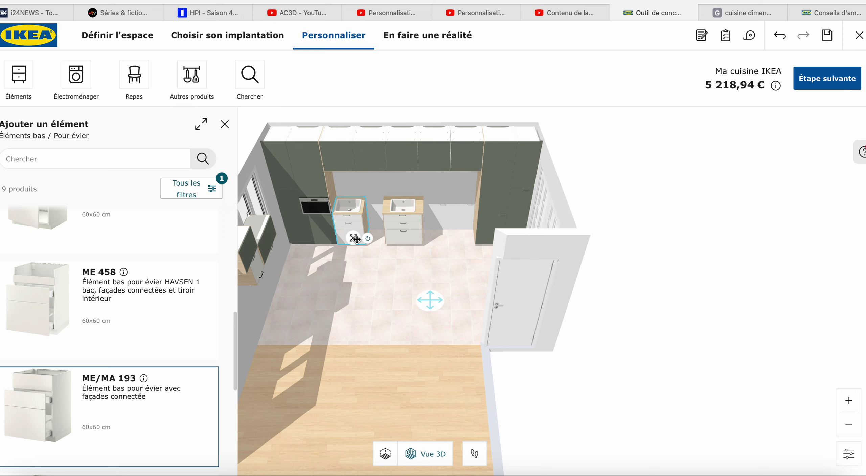
pyautogui.moveTo(355, 239); pyautogui.dragTo(383, 233)
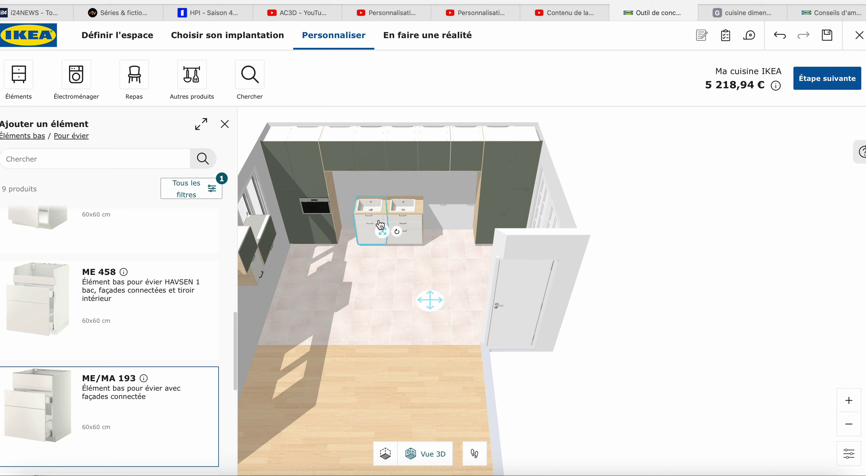
pyautogui.click(225, 124)
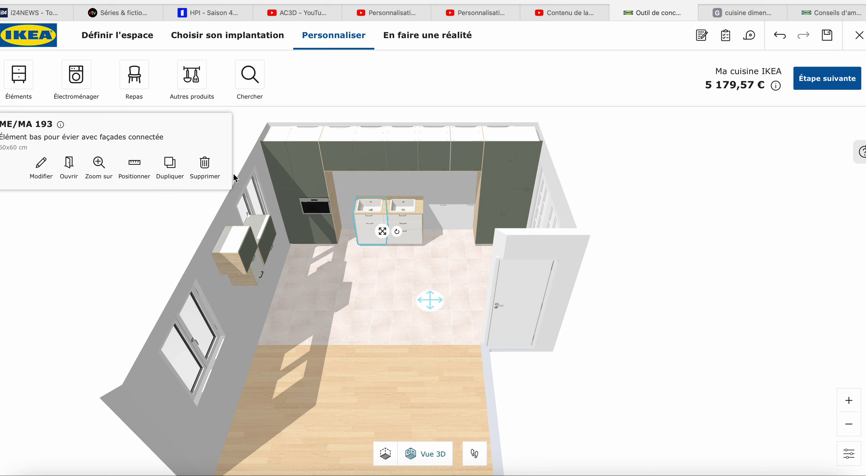
# Step: Inspect the opened ME/MA 193 unit and add the Poubelle-3_ventilée sorting bins, applied to the selection only
pyautogui.click(71, 165)
pyautogui.moveTo(441, 290); pyautogui.dragTo(396, 290)
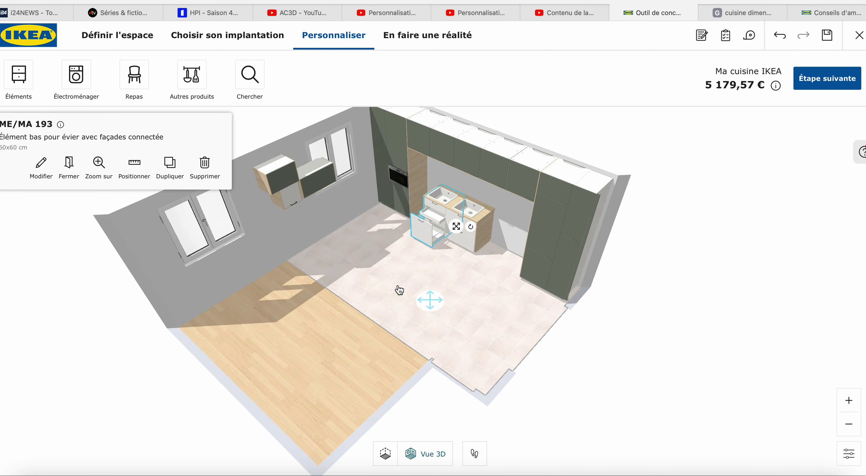
pyautogui.click(40, 168)
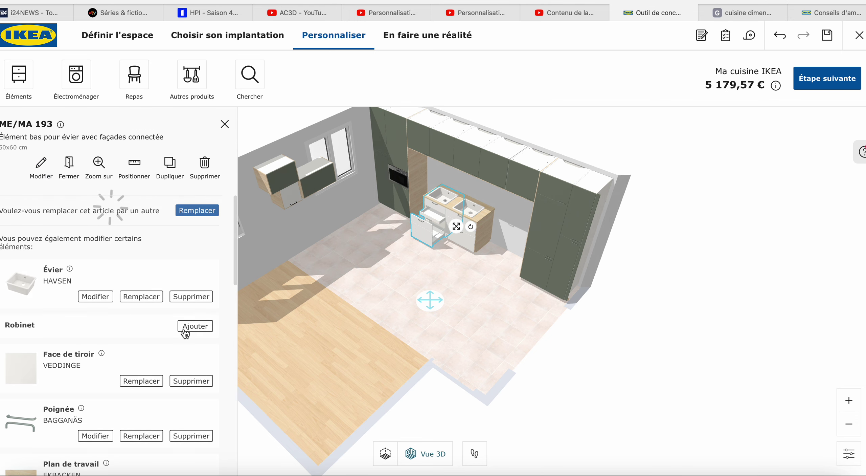
pyautogui.scroll(-15, 183, 328)
pyautogui.scroll(-2, 184, 329)
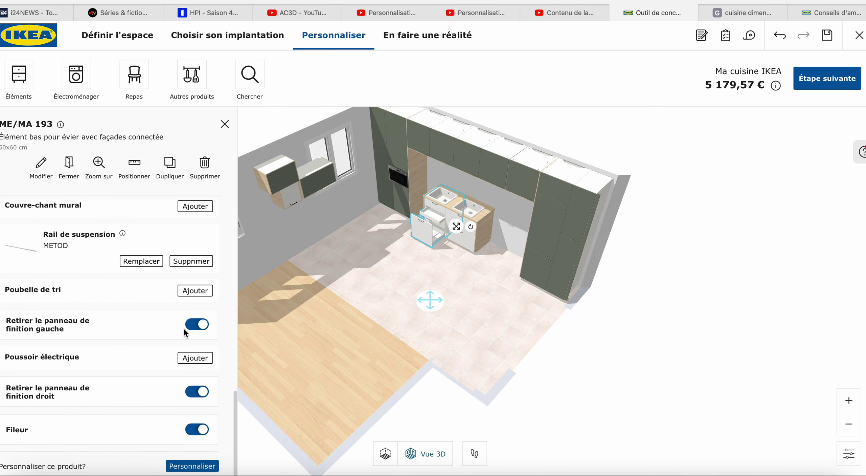
pyautogui.click(195, 290)
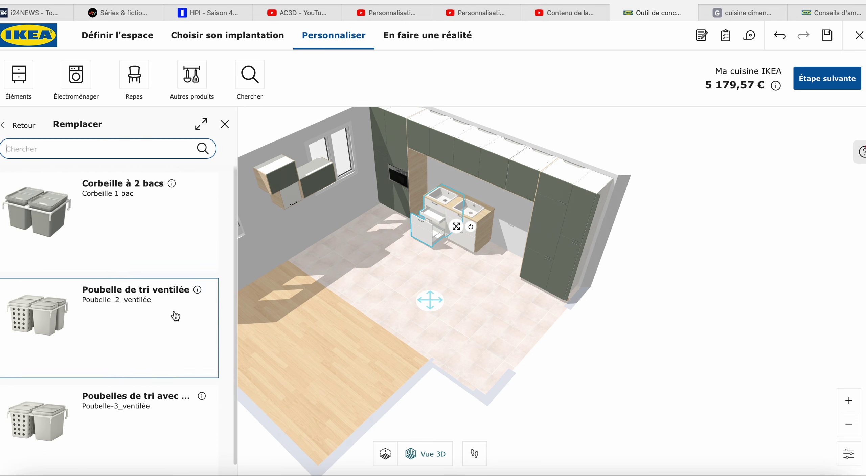
pyautogui.scroll(-1, 175, 315)
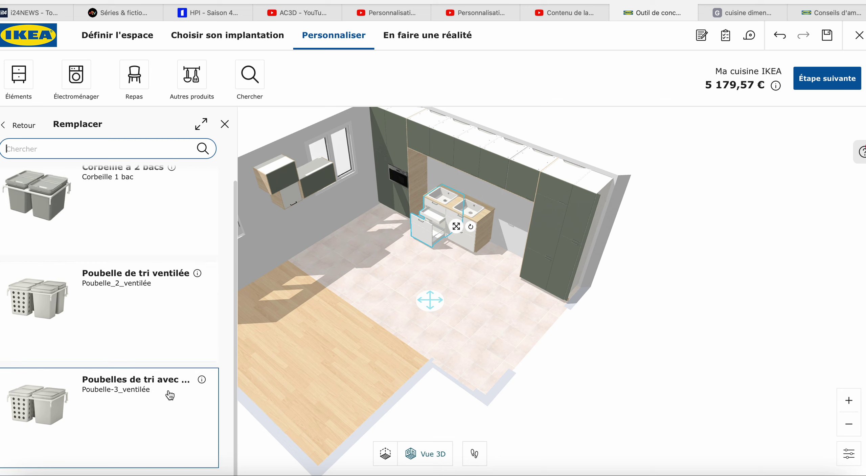
pyautogui.click(189, 381)
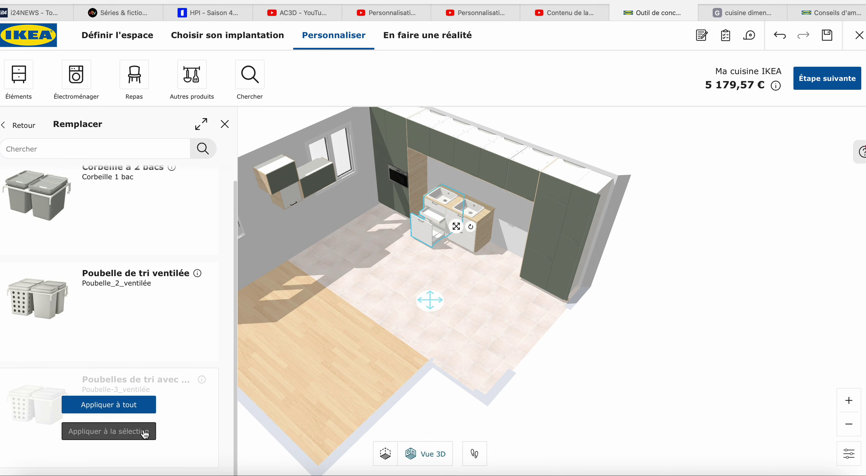
pyautogui.click(143, 432)
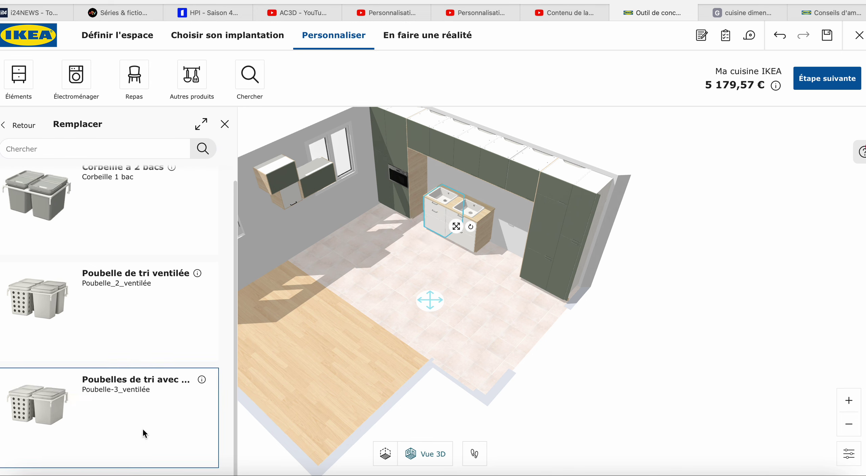
pyautogui.click(224, 124)
# Step: Remove the HAVSEN sink from the ME/MA 193 base unit and review the two adjoining base units
pyautogui.click(41, 174)
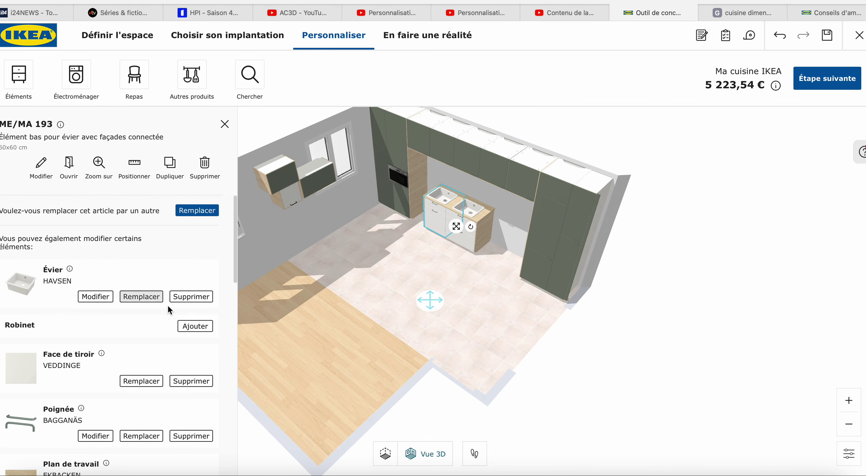
pyautogui.click(191, 297)
pyautogui.moveTo(354, 265); pyautogui.dragTo(412, 254)
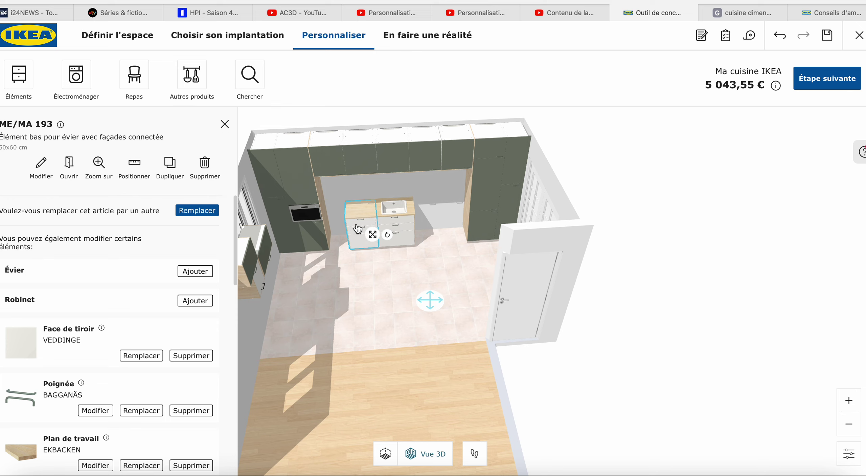
pyautogui.click(399, 230)
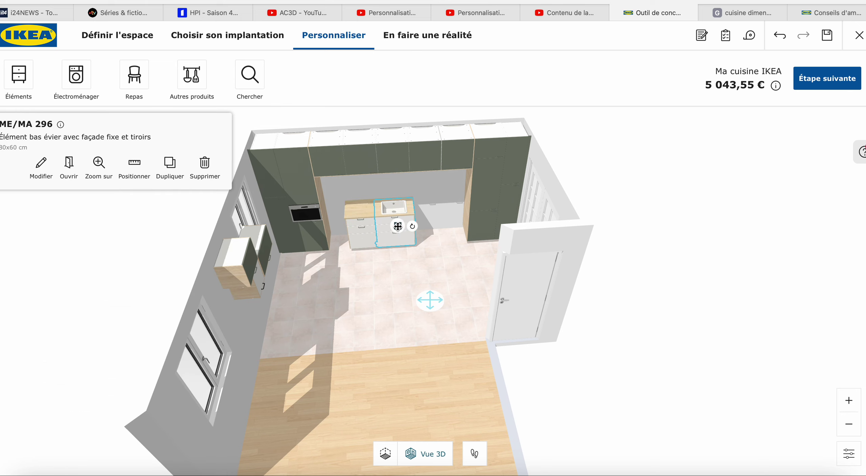
pyautogui.click(402, 274)
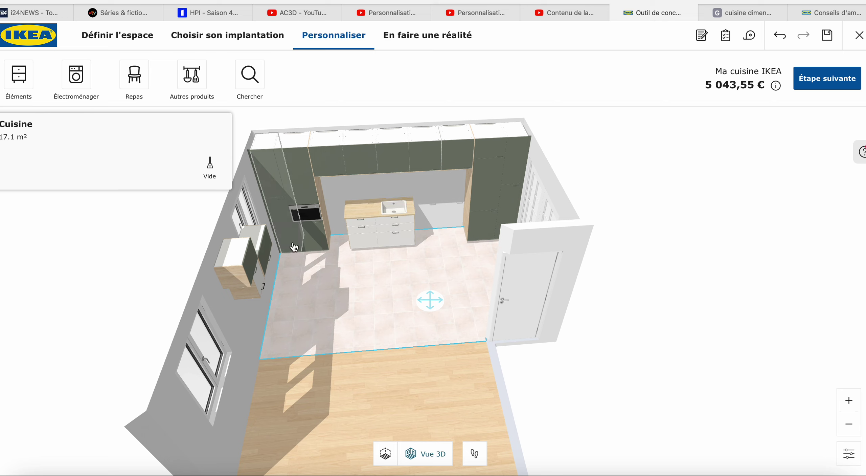
# Step: Add the DELSJÖN mixer tap in the "effet étain" finish to the ME/MA 296 sink base unit
pyautogui.click(405, 212)
pyautogui.click(40, 171)
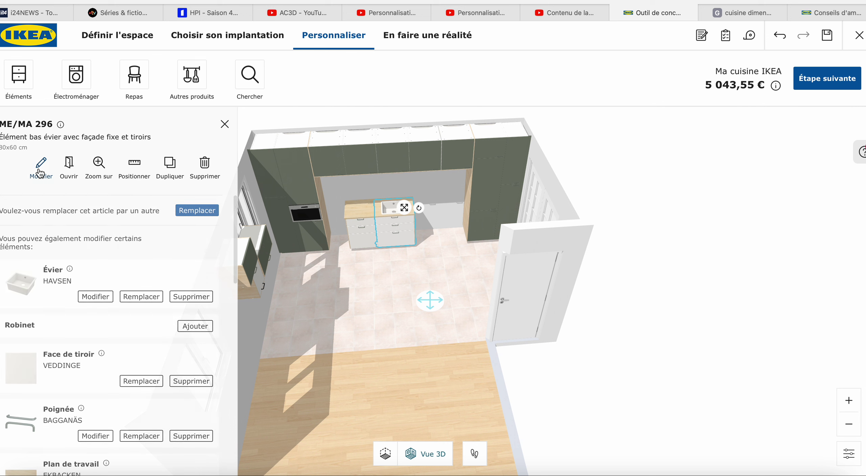
pyautogui.click(191, 328)
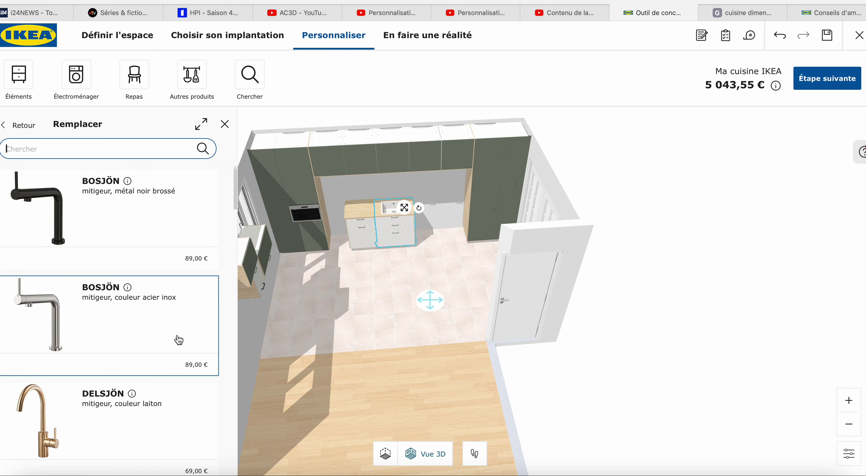
pyautogui.scroll(-6, 179, 339)
pyautogui.scroll(-3, 178, 340)
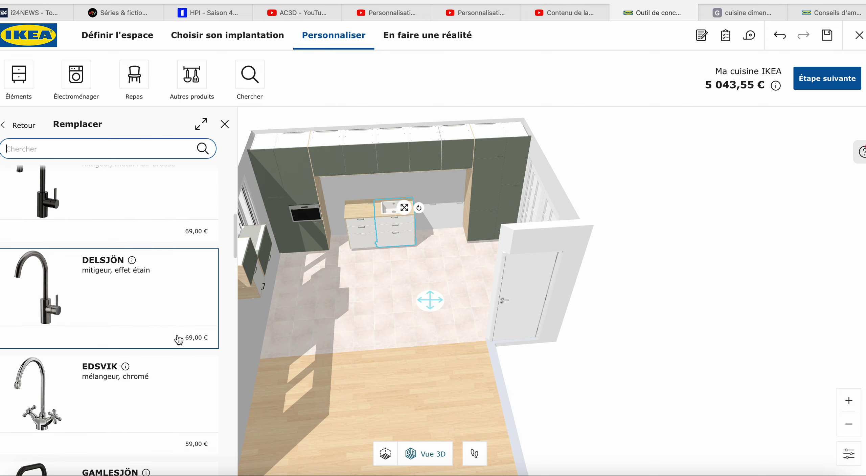
pyautogui.scroll(-3, 178, 340)
pyautogui.scroll(-1, 178, 339)
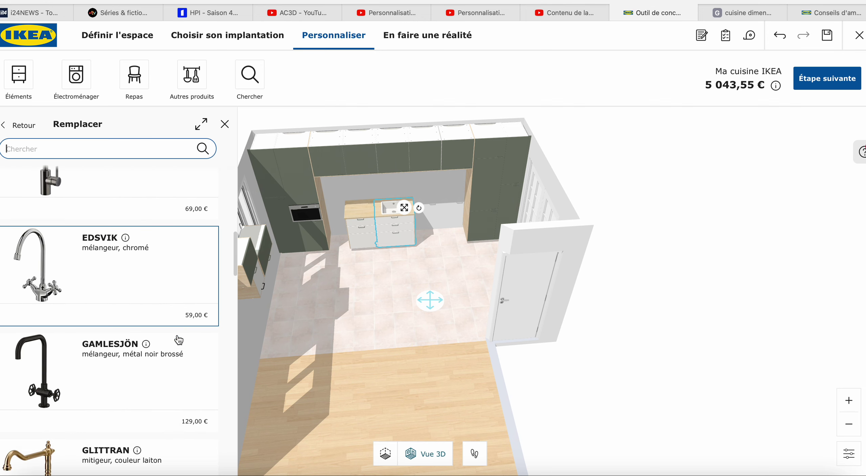
pyautogui.scroll(3, 179, 339)
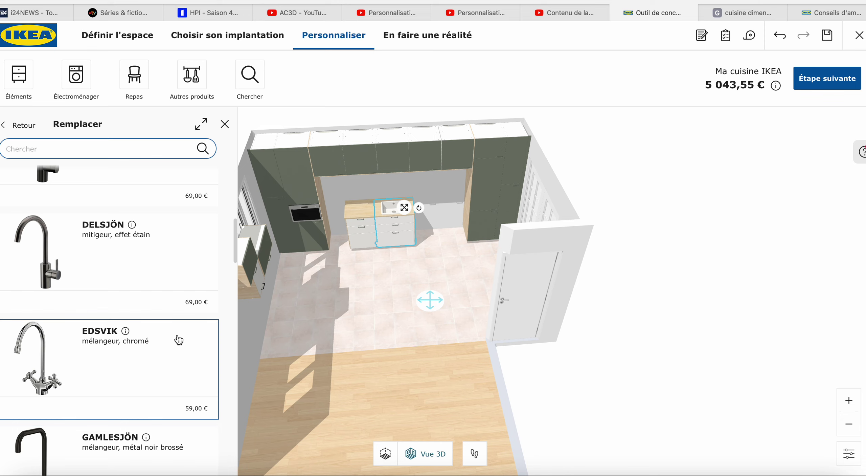
pyautogui.click(139, 271)
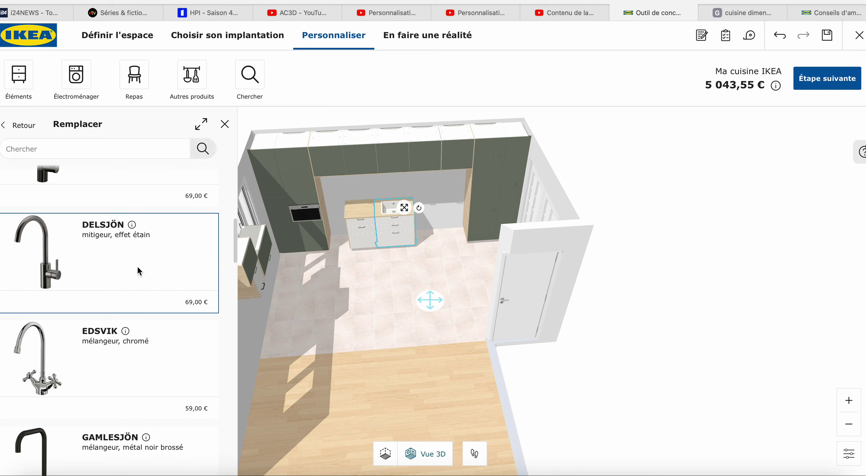
pyautogui.click(406, 286)
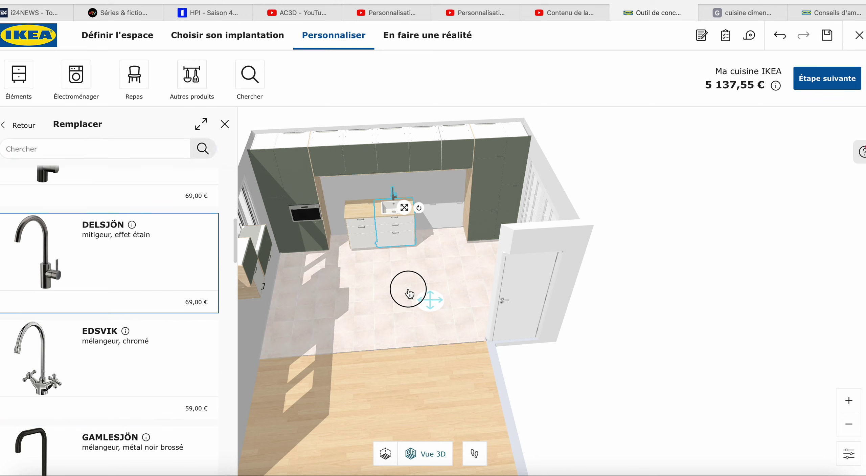
# Step: Add the 60 cm ME 201 dishwasher with three drawer fronts on the open side of the ME/MA 296 sink unit
pyautogui.click(20, 81)
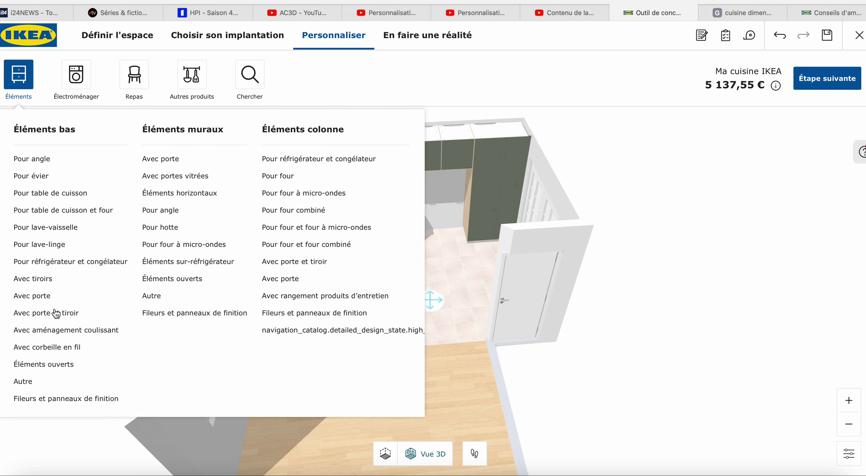
pyautogui.click(41, 279)
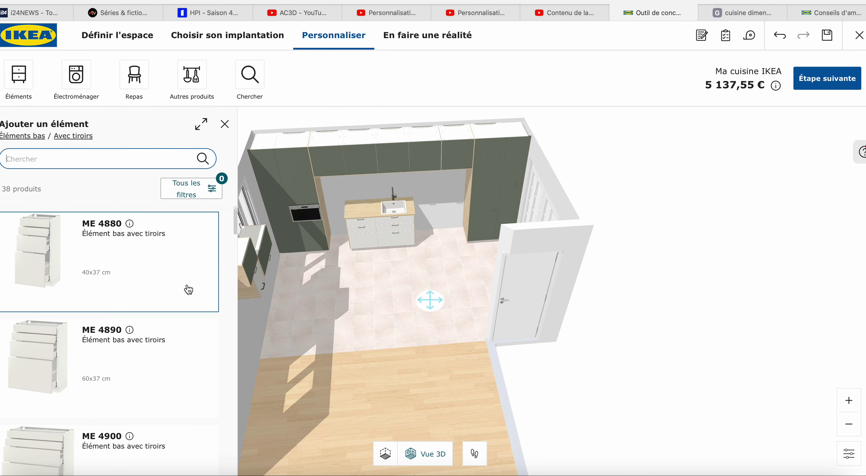
pyautogui.click(23, 85)
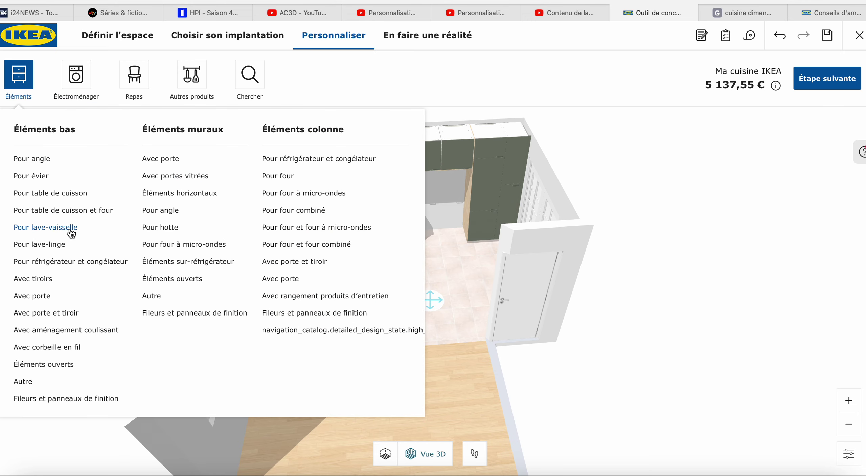
pyautogui.click(70, 232)
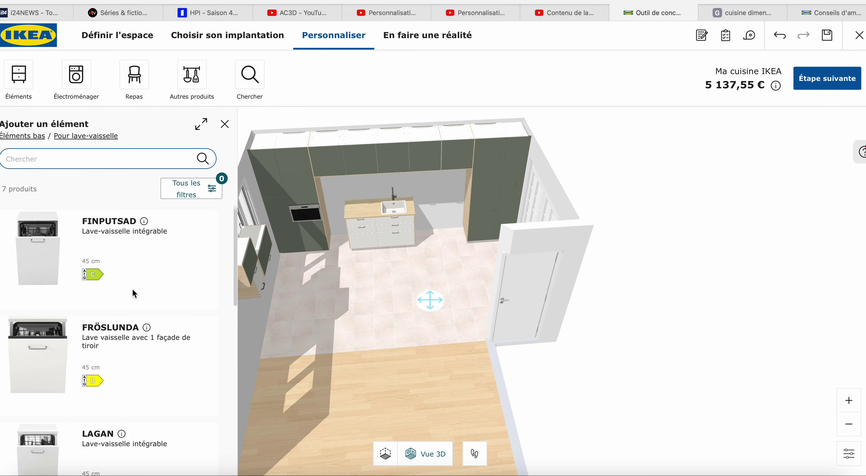
pyautogui.scroll(-10, 132, 288)
pyautogui.click(132, 303)
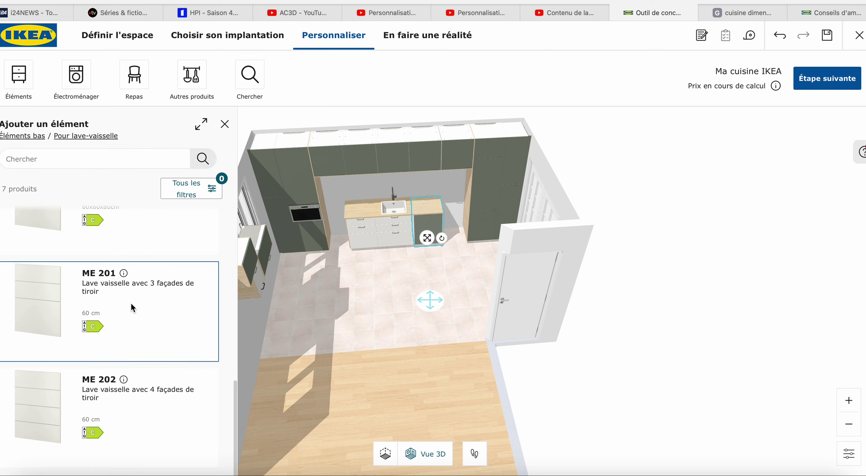
pyautogui.click(290, 302)
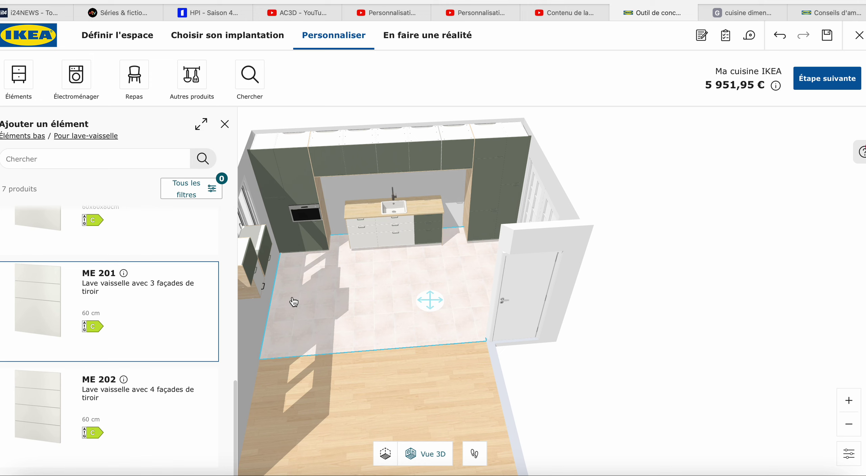
pyautogui.click(224, 125)
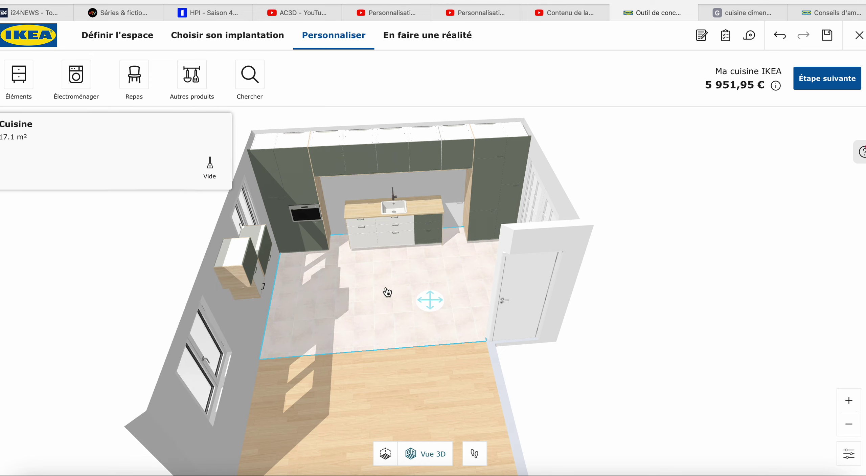
# Step: Measure the gaps from the ME 201 dishwasher and the ME/MA 193 unit to their neighbouring columns
pyautogui.click(428, 234)
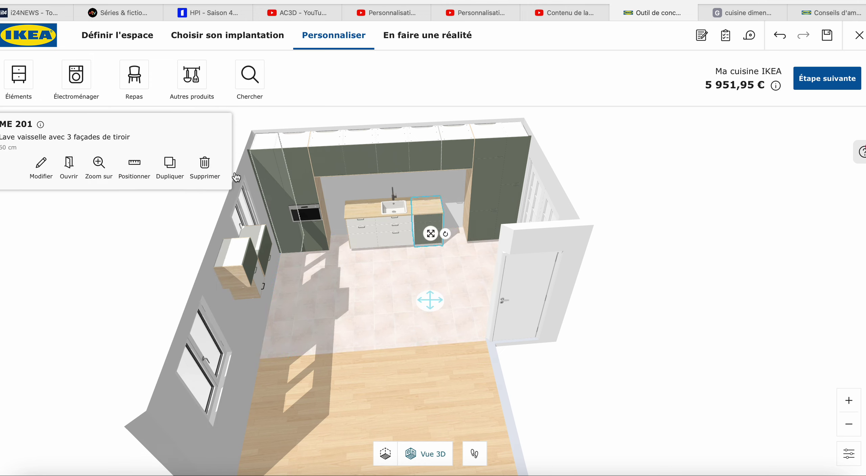
pyautogui.click(134, 168)
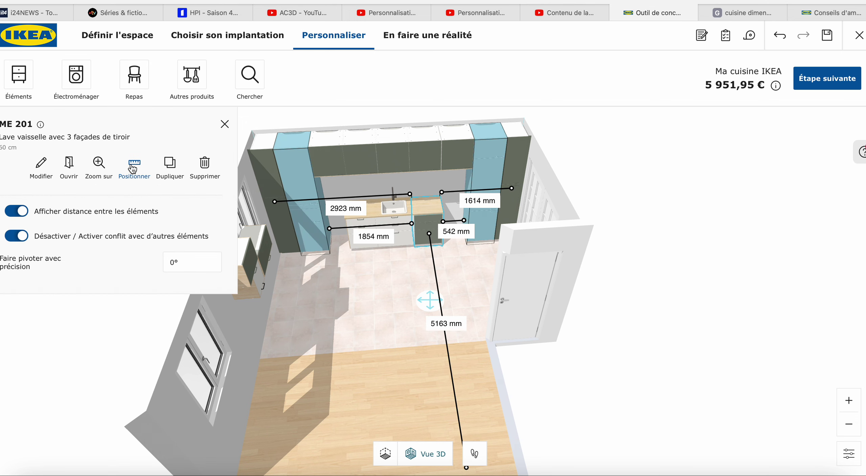
pyautogui.click(357, 253)
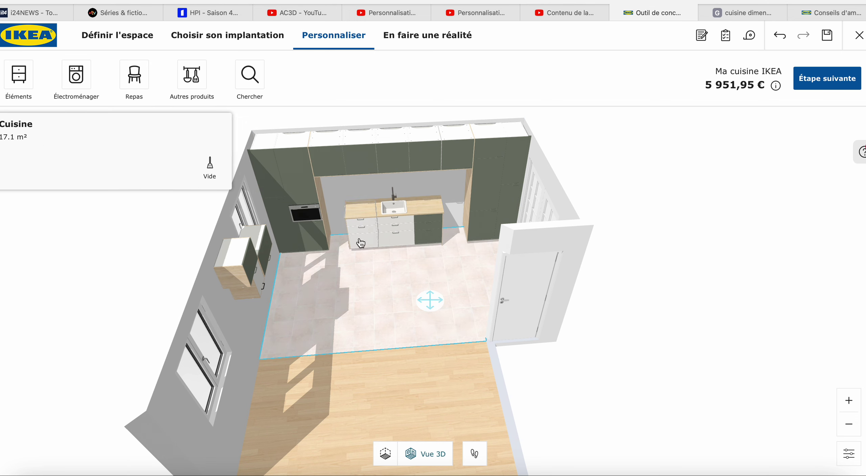
pyautogui.click(360, 243)
pyautogui.click(134, 167)
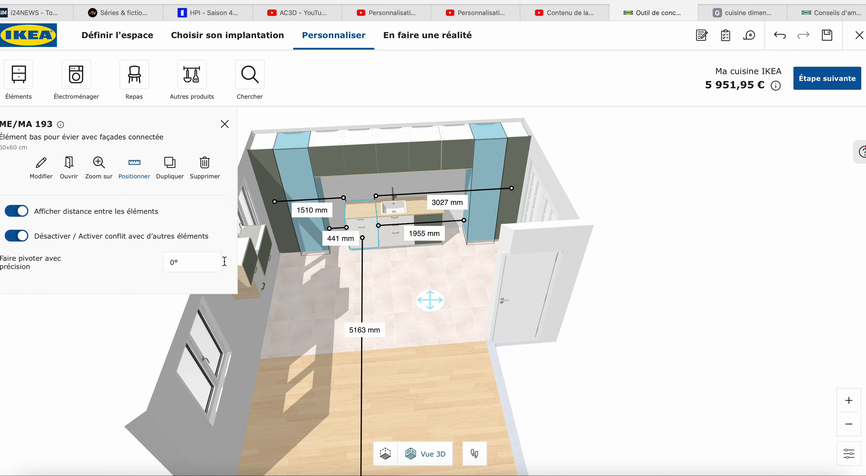
pyautogui.click(299, 309)
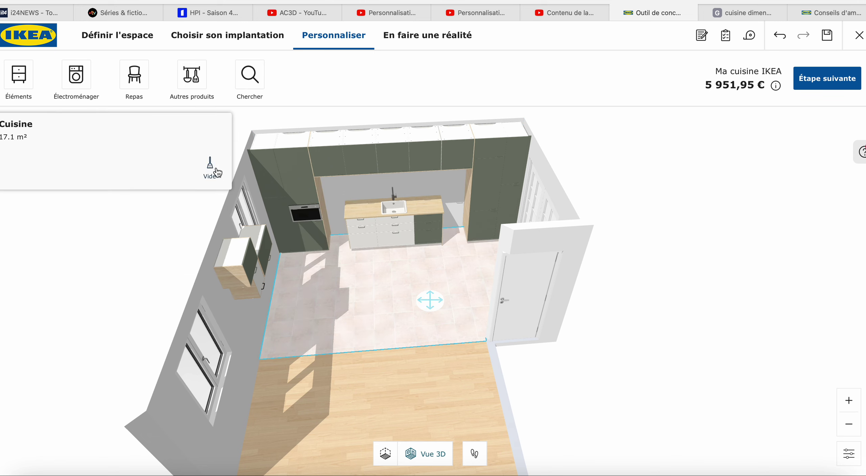
# Step: Filter the base units with drawers to 60 cm width and add the 60x60 cm ME/MA 145 unit
pyautogui.click(18, 79)
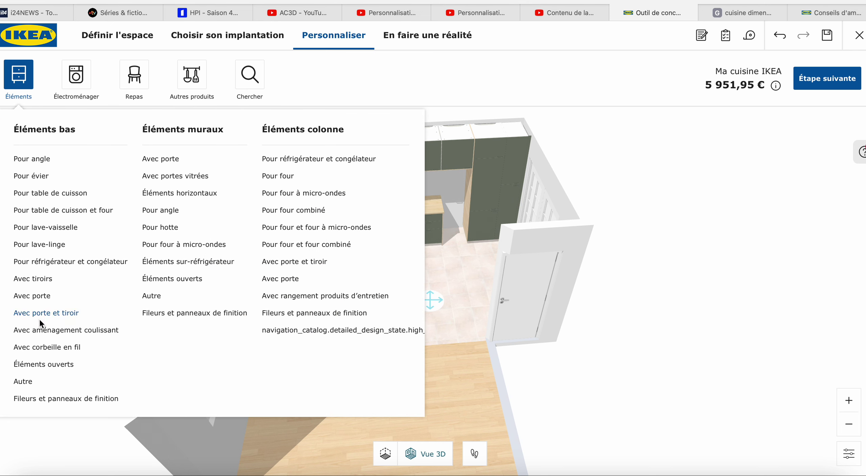
pyautogui.click(38, 279)
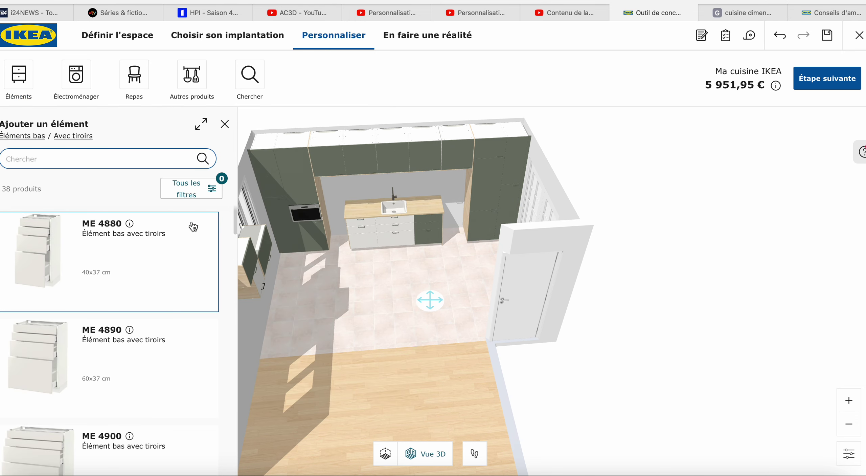
pyautogui.click(211, 188)
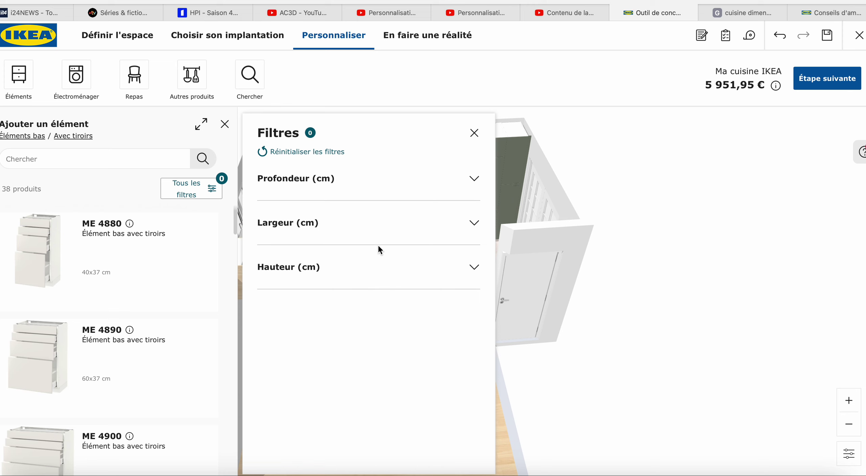
pyautogui.click(469, 229)
pyautogui.click(260, 260)
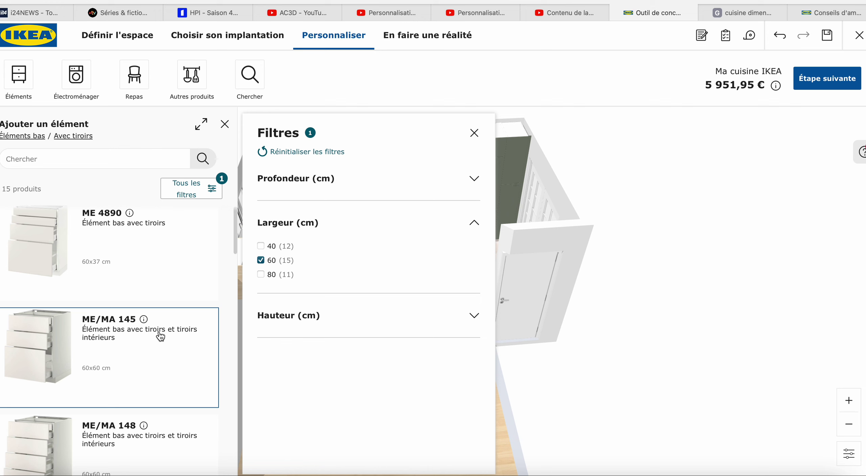
pyautogui.click(159, 332)
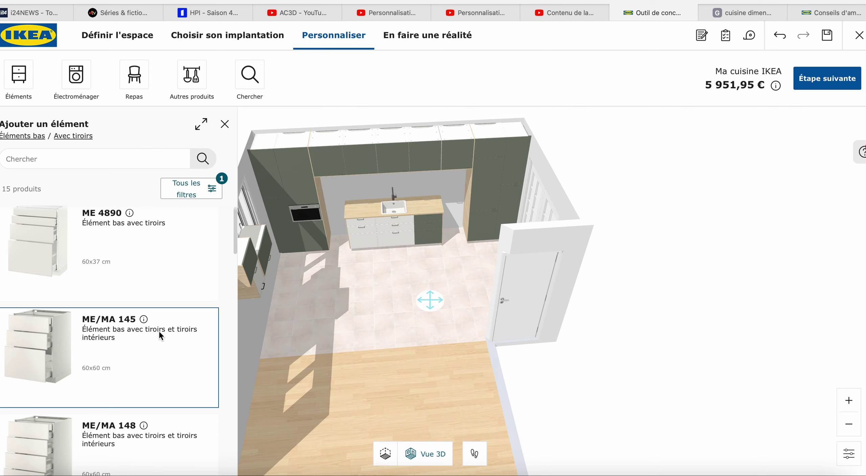
pyautogui.click(159, 332)
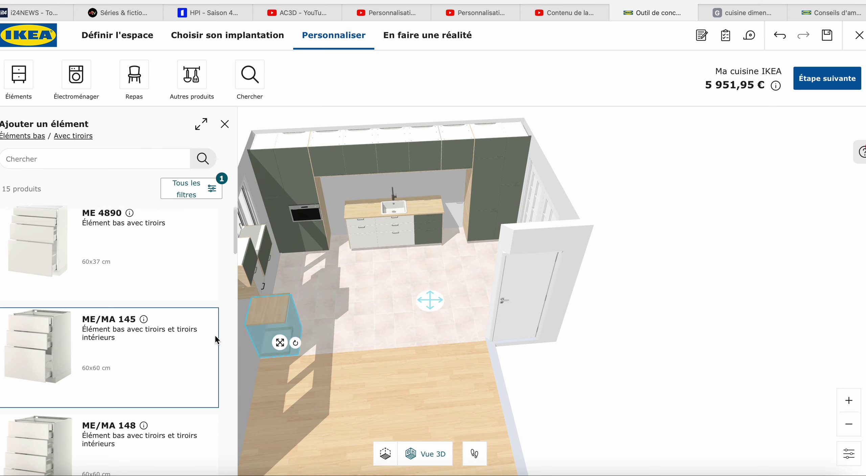
pyautogui.click(392, 284)
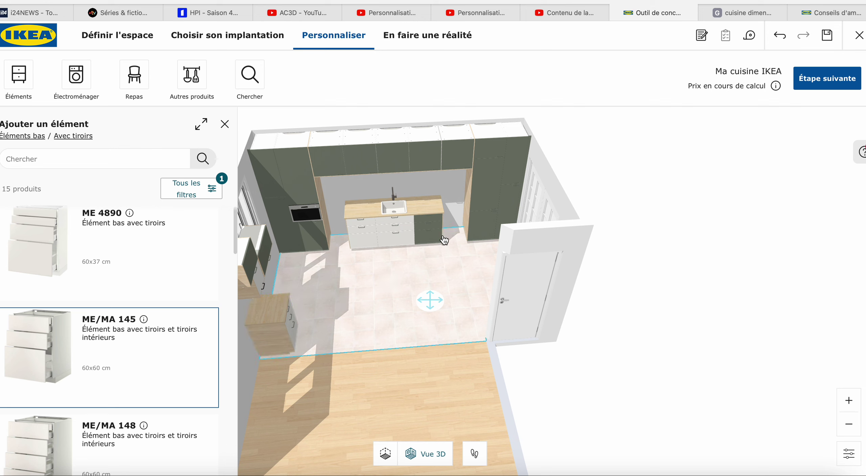
# Step: Move the ME/MA 145 drawer unit from the side wall to the back wall, between the dishwasher and the columns on the door side
pyautogui.click(286, 322)
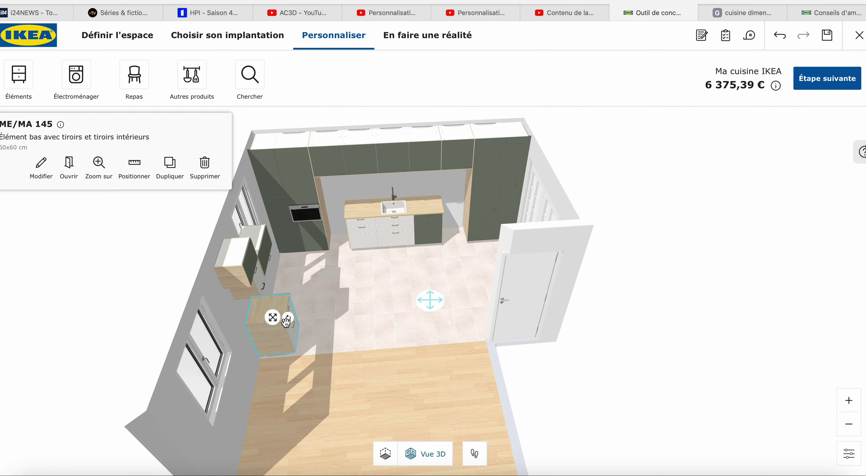
pyautogui.moveTo(275, 315); pyautogui.dragTo(373, 297)
pyautogui.click(365, 232)
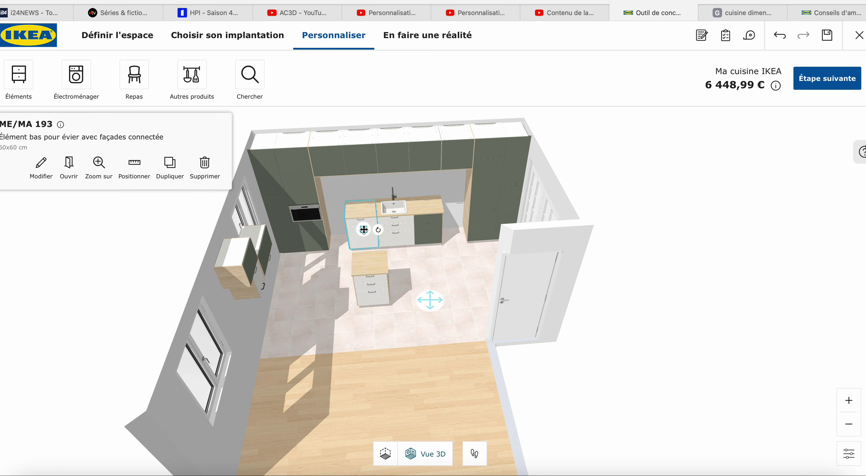
pyautogui.moveTo(366, 230); pyautogui.dragTo(422, 228)
pyautogui.click(385, 228)
pyautogui.click(428, 227)
pyautogui.moveTo(376, 288); pyautogui.dragTo(434, 226)
pyautogui.click(375, 291)
# Step: Slide the dishwasher, the ME/MA 296 sink unit and the ME/MA 193 unit against the ME/MA 145 drawer unit in one continuous row
pyautogui.click(417, 227)
pyautogui.click(389, 228)
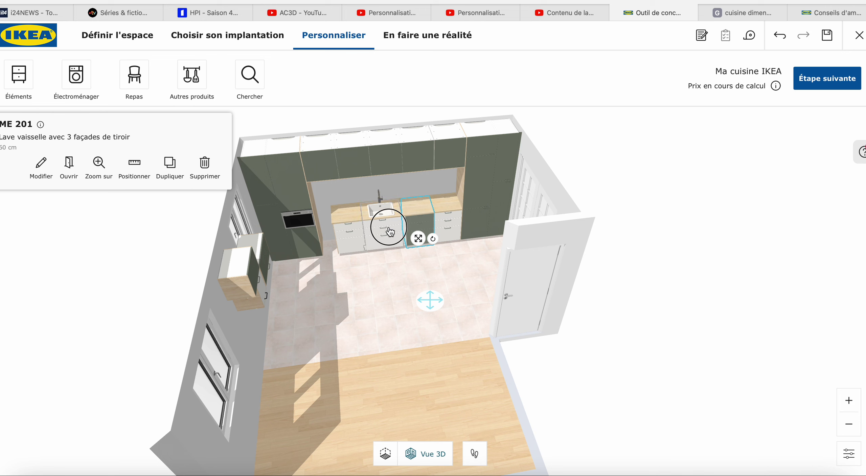
pyautogui.click(354, 225)
pyautogui.moveTo(354, 225)
pyautogui.mouseDown()
pyautogui.moveTo(381, 225)
pyautogui.moveTo(353, 238)
pyautogui.mouseUp()
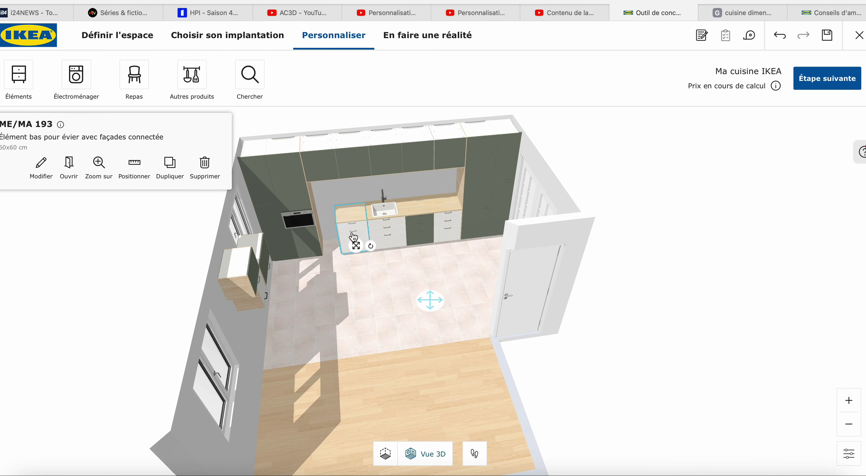
# Step: Measure the gap between the ME/MA 193 unit and the microwave column, and review the base unit row
pyautogui.click(135, 169)
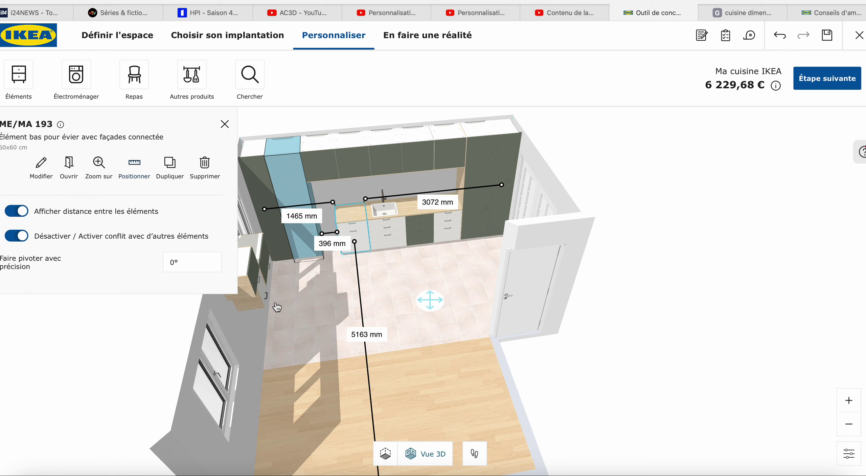
pyautogui.click(304, 310)
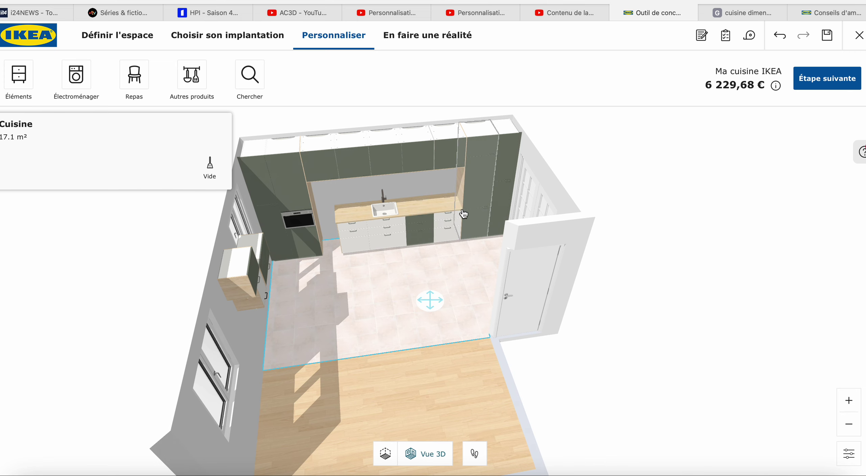
pyautogui.scroll(-1, 464, 213)
pyautogui.scroll(1, 464, 214)
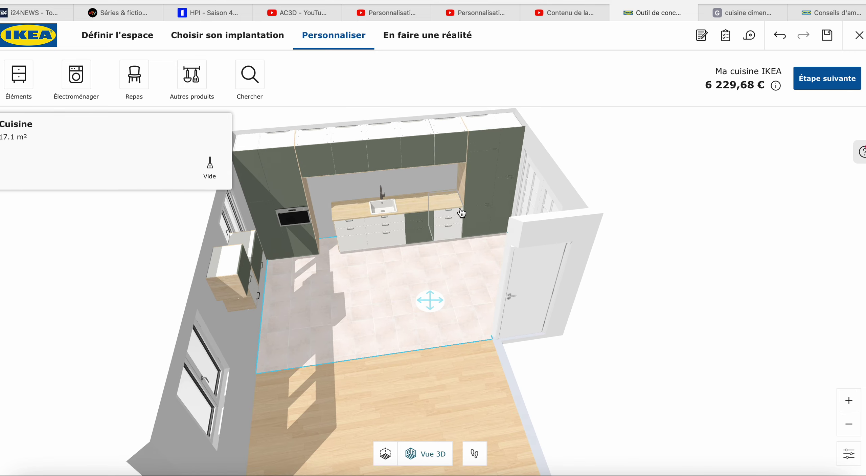
pyautogui.click(254, 199)
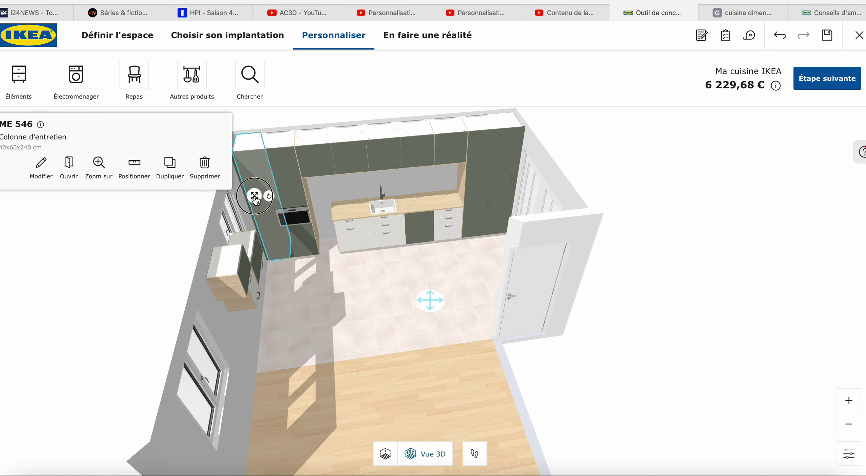
pyautogui.moveTo(255, 196); pyautogui.dragTo(254, 193)
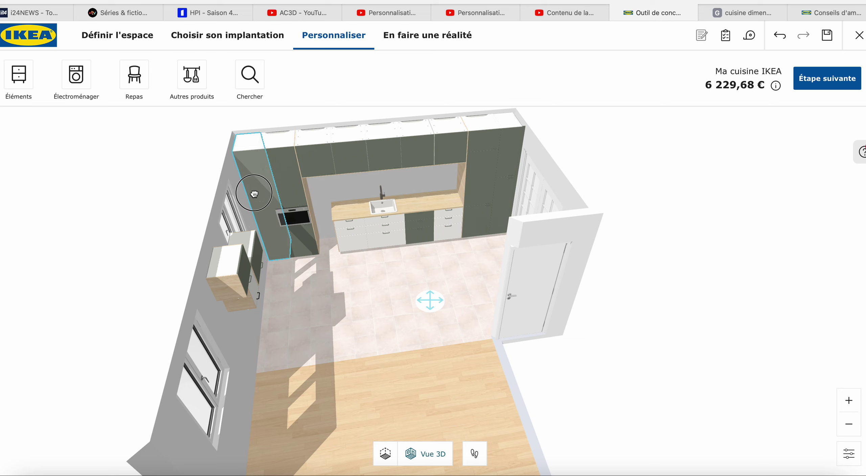
pyautogui.moveTo(254, 193); pyautogui.dragTo(254, 193)
# Step: Filter the base units with drawers to 40 cm width and add the 40x60 cm ME/MA 144 unit beside the microwave column
pyautogui.click(28, 79)
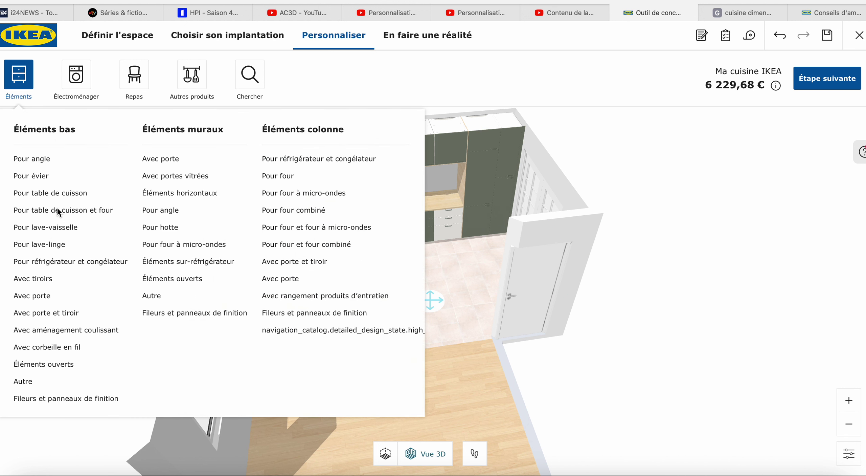
pyautogui.click(33, 279)
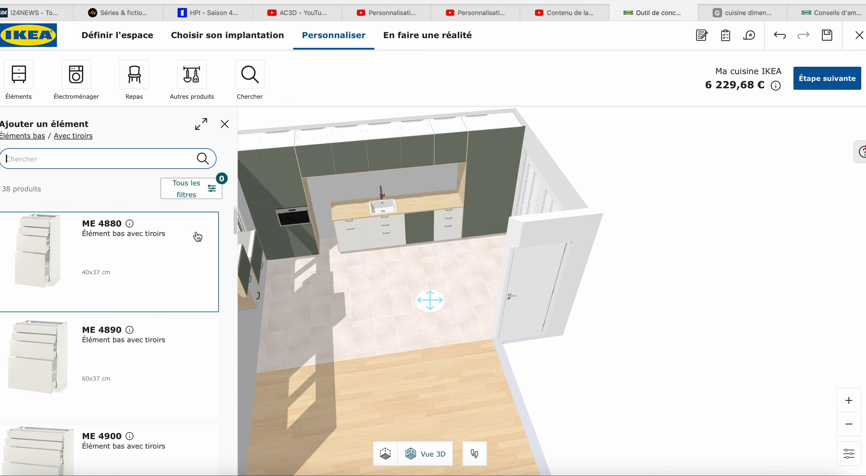
pyautogui.click(211, 190)
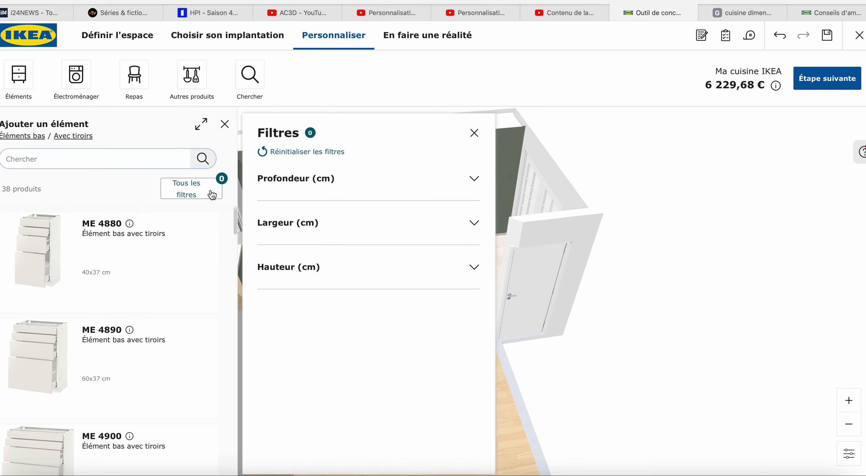
pyautogui.click(478, 223)
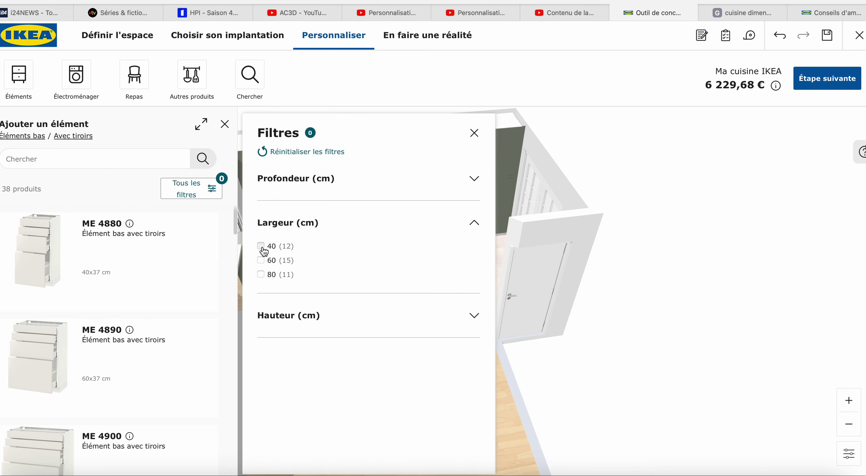
pyautogui.click(262, 248)
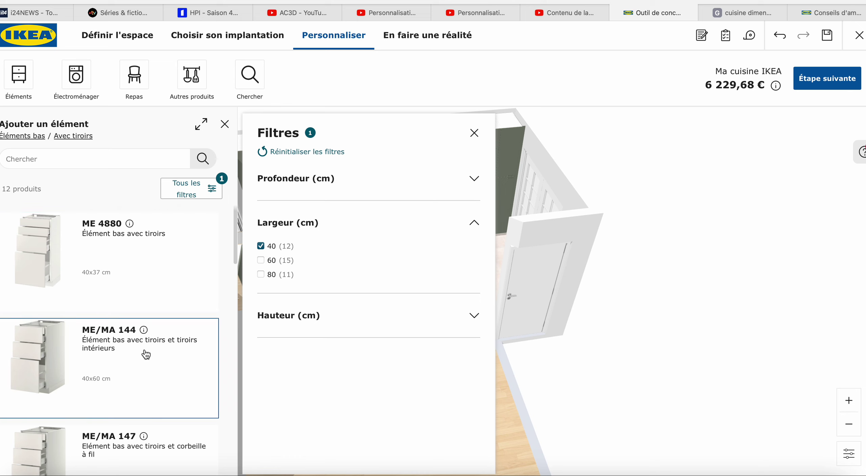
pyautogui.scroll(-1, 146, 354)
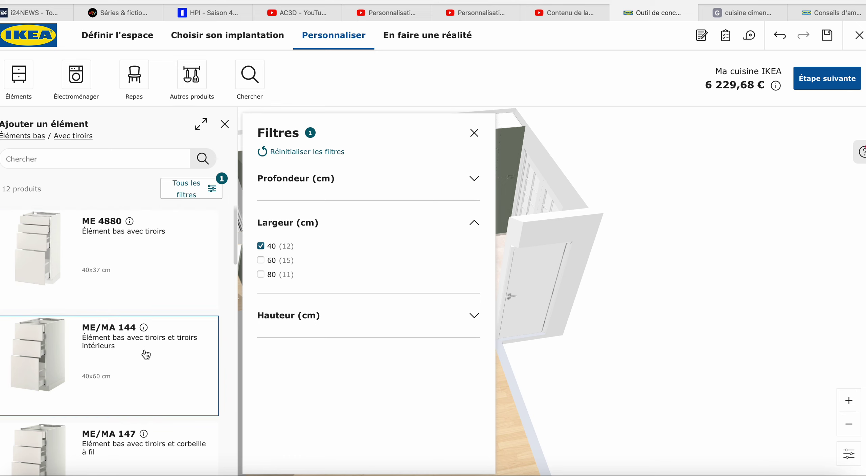
pyautogui.click(146, 352)
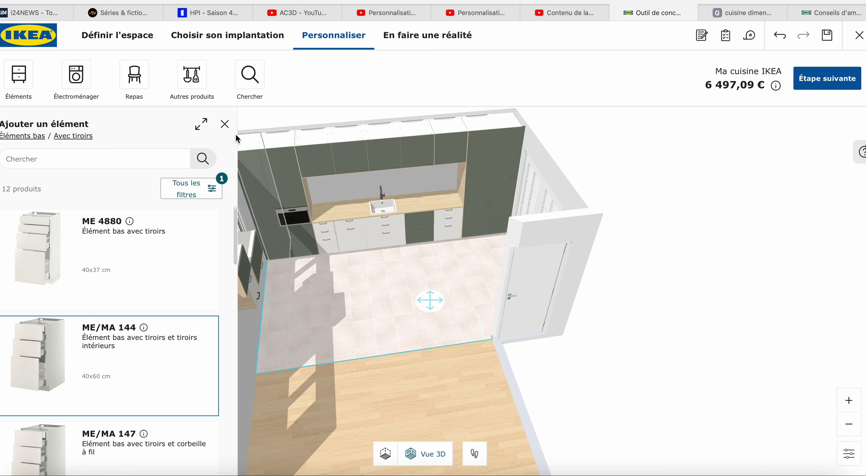
pyautogui.click(224, 124)
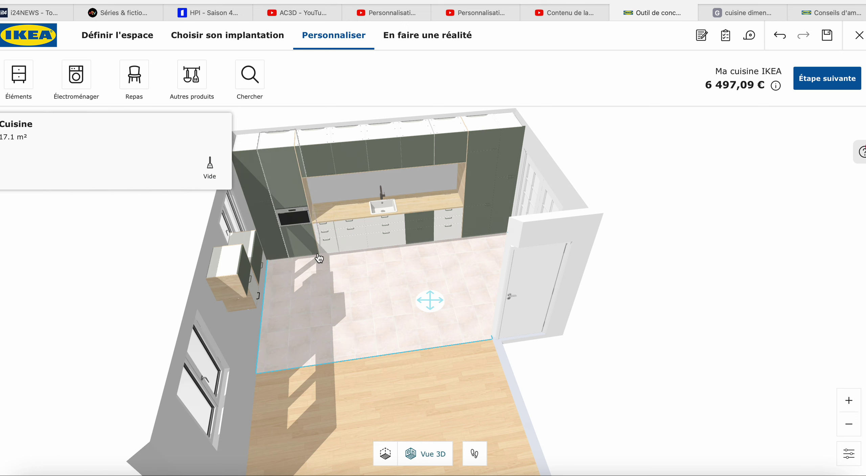
pyautogui.click(328, 245)
pyautogui.click(351, 233)
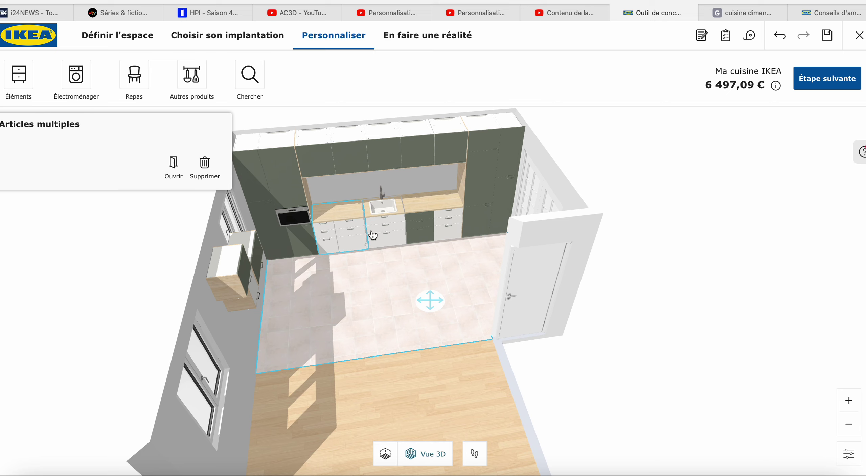
pyautogui.click(419, 225)
pyautogui.click(447, 225)
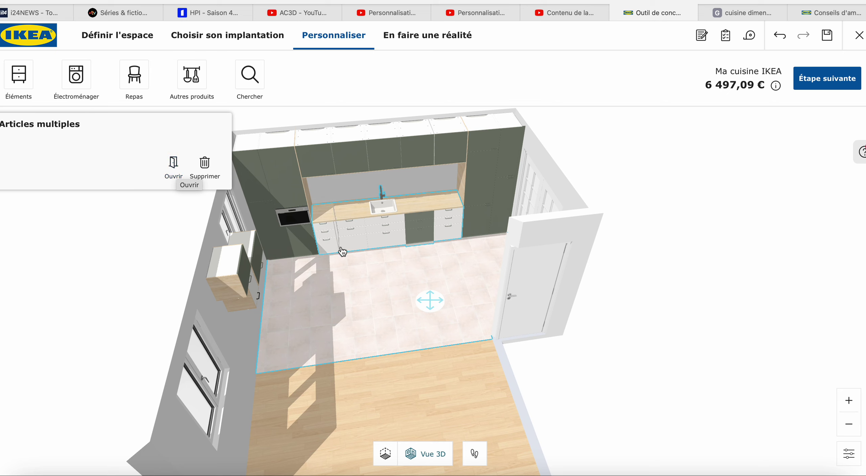
pyautogui.click(355, 280)
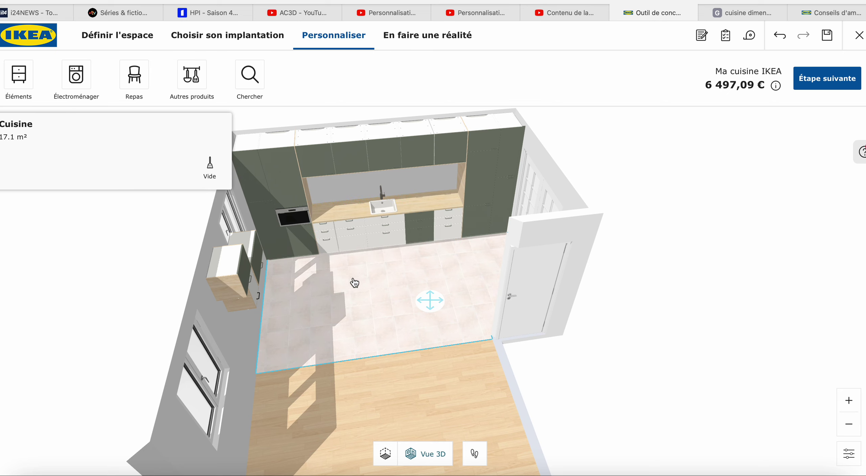
pyautogui.click(362, 396)
pyautogui.click(356, 311)
pyautogui.click(330, 372)
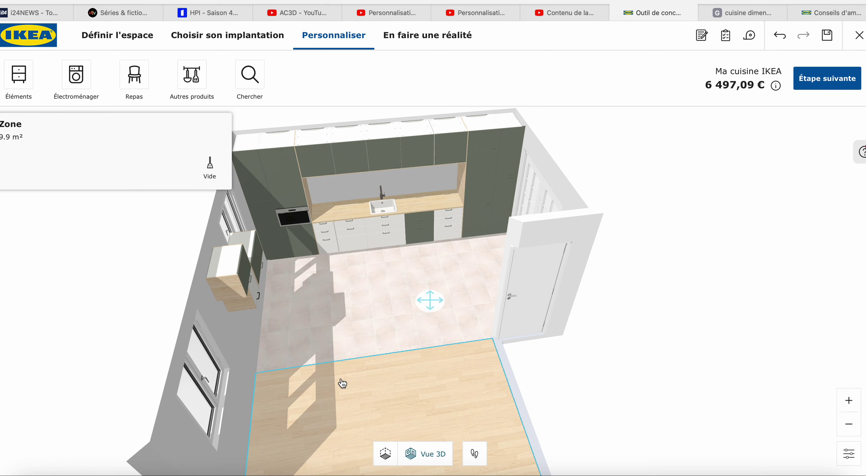
pyautogui.click(343, 330)
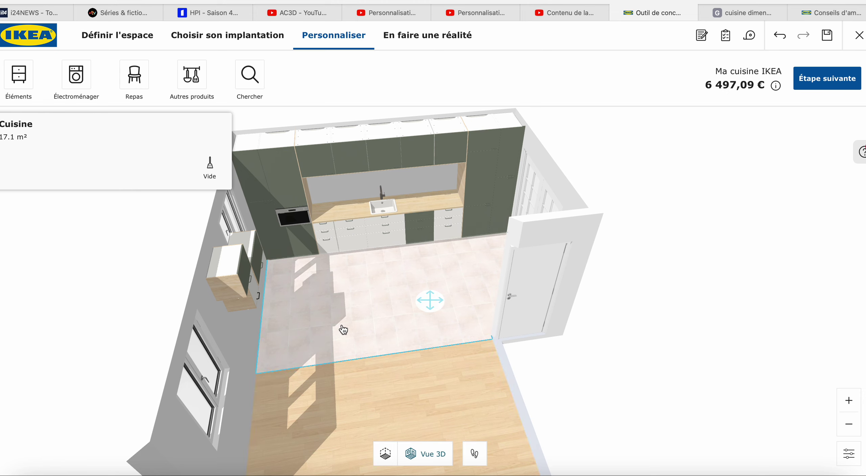
# Step: Replace the drawer fronts of all base units except the dishwasher with ASKERSUND in light ash effect
pyautogui.click(323, 243)
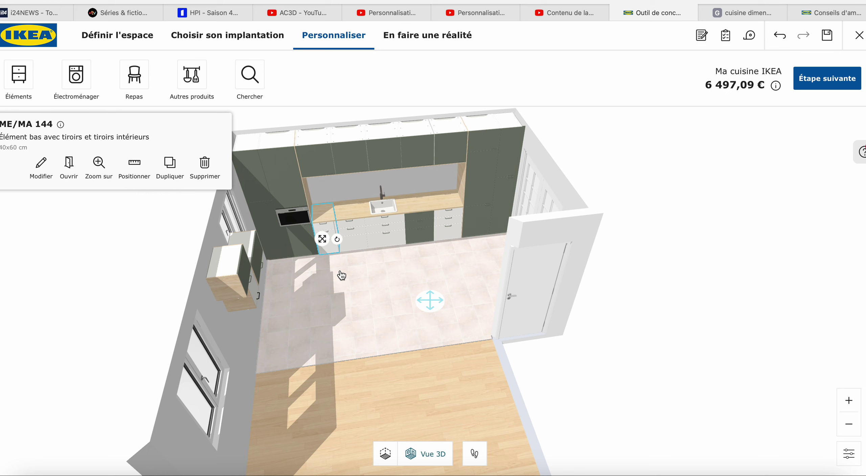
pyautogui.keyDown('shift'); pyautogui.click(347, 248); pyautogui.keyUp('shift')
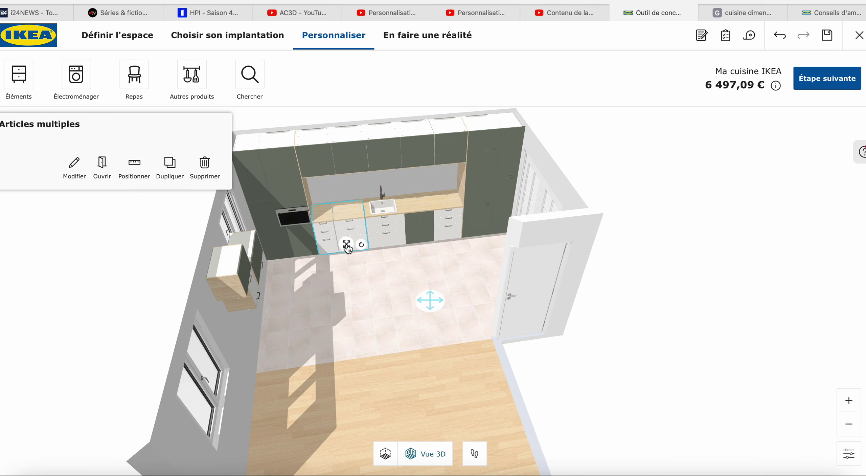
pyautogui.keyDown('shift'); pyautogui.click(385, 234); pyautogui.keyUp('shift')
pyautogui.keyDown('shift'); pyautogui.click(446, 230); pyautogui.keyUp('shift')
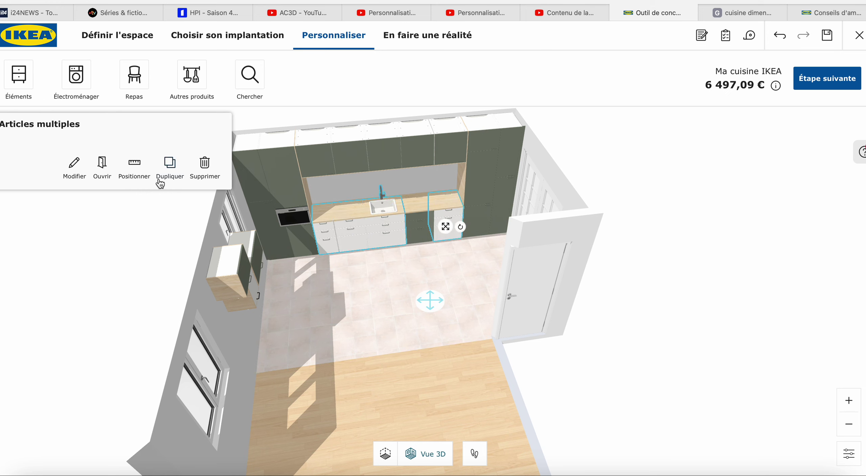
pyautogui.click(74, 166)
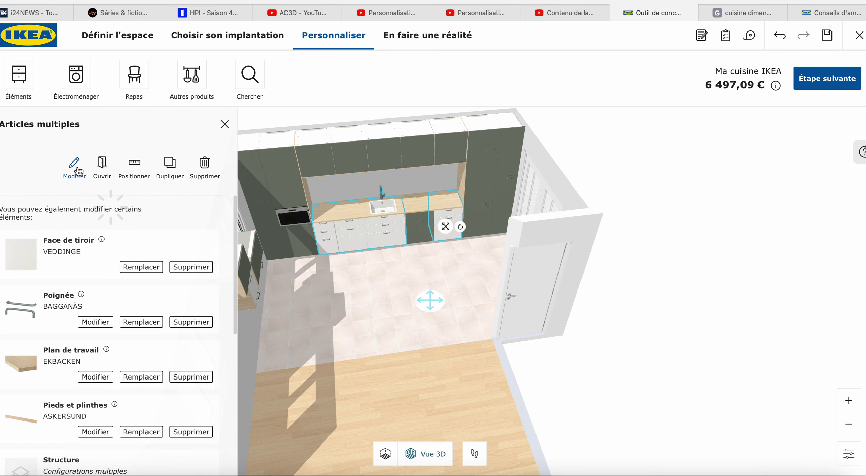
pyautogui.click(141, 267)
pyautogui.scroll(-1, 130, 305)
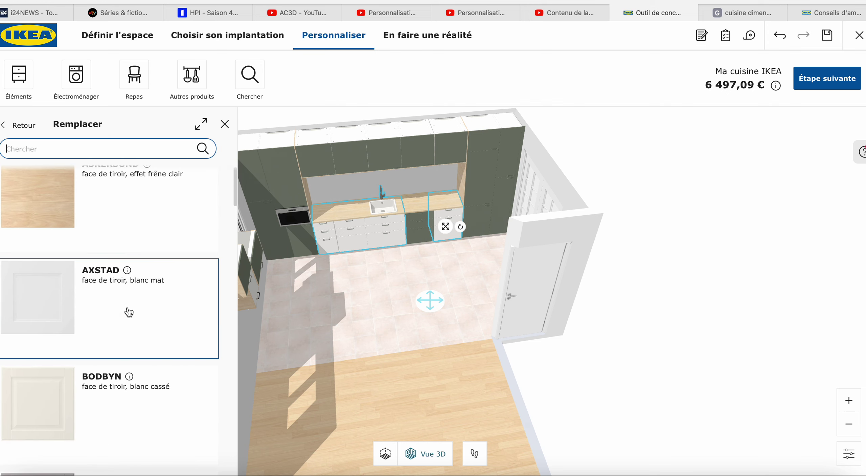
pyautogui.click(125, 222)
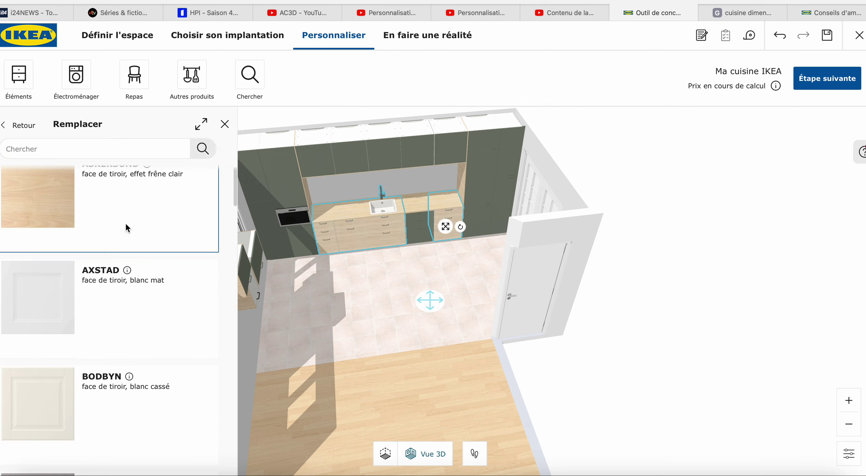
pyautogui.click(408, 287)
# Step: Replace the ME 201 dishwasher's front with ASKERSUND in light ash effect, applying it to the selection only
pyautogui.click(425, 239)
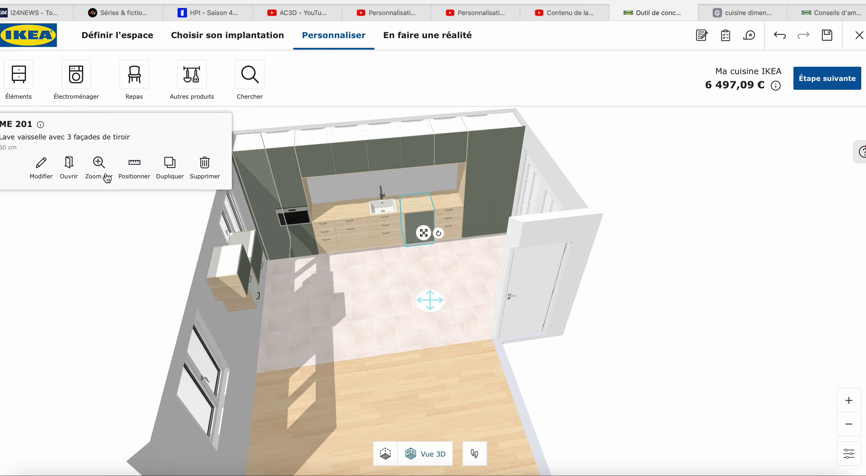
pyautogui.click(41, 166)
pyautogui.click(144, 297)
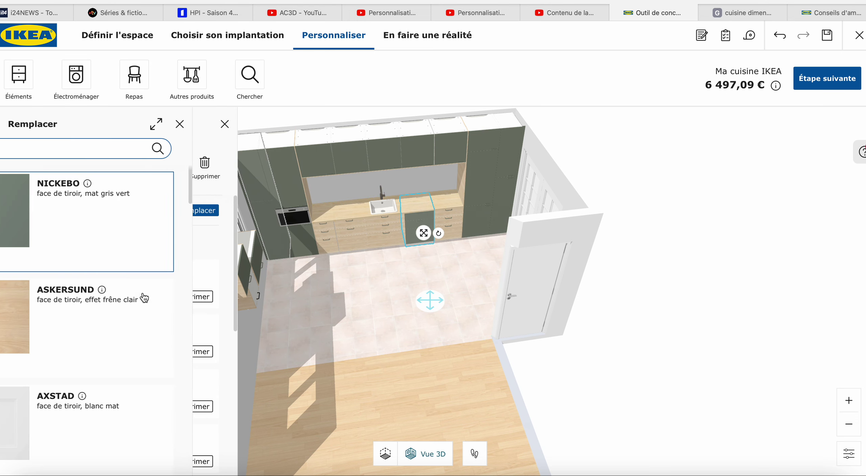
pyautogui.click(128, 326)
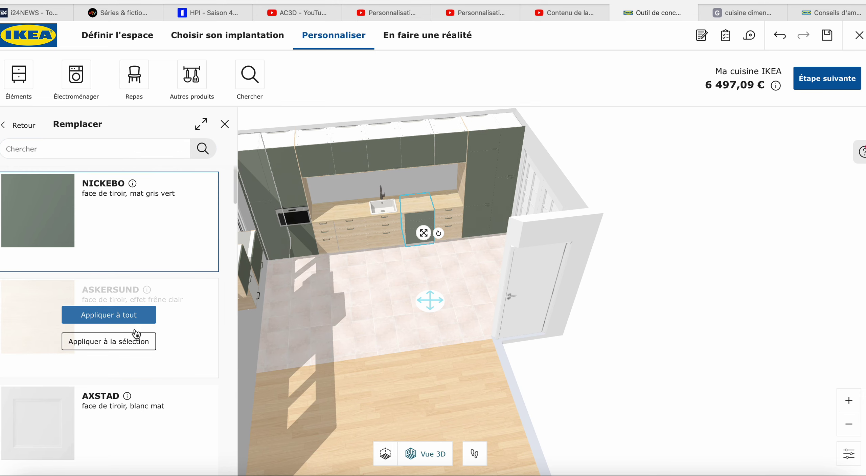
pyautogui.click(108, 341)
pyautogui.click(325, 313)
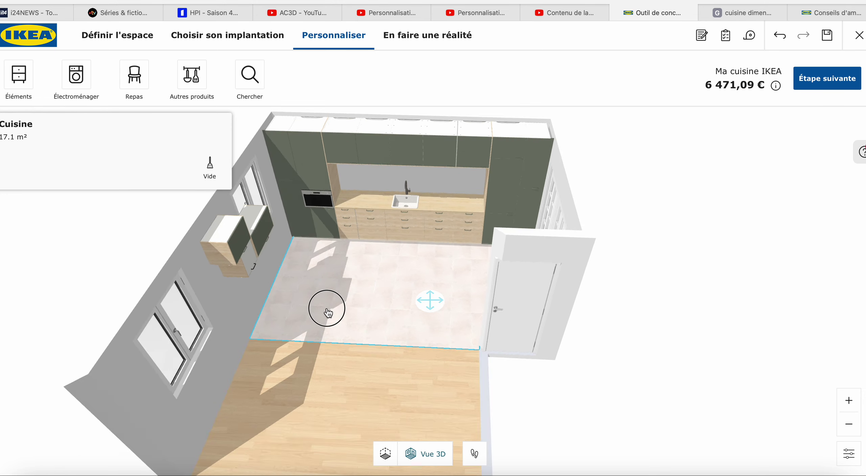
# Step: Move the ME 342 wall unit from the window wall to the back wall, below the upper units beside the microwave column
pyautogui.moveTo(328, 313); pyautogui.dragTo(313, 287)
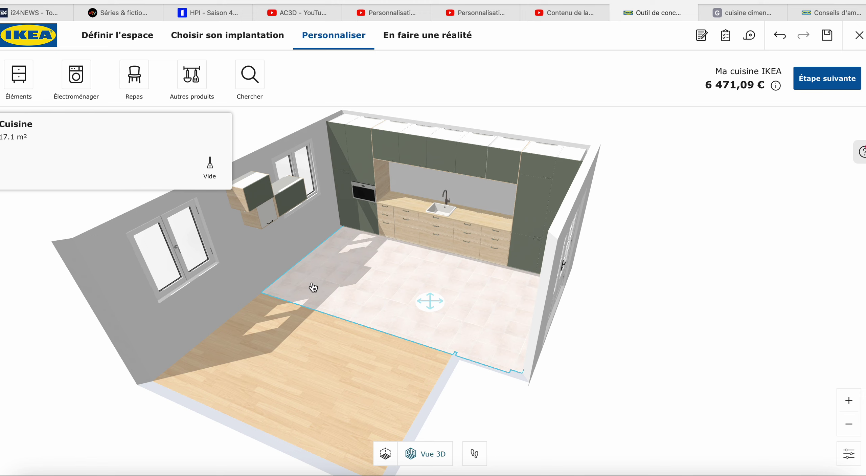
pyautogui.click(263, 220)
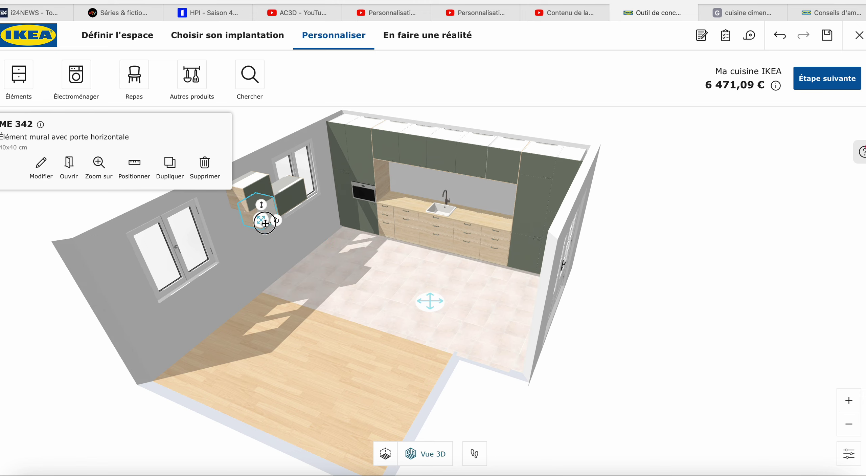
pyautogui.moveTo(265, 223); pyautogui.dragTo(386, 164)
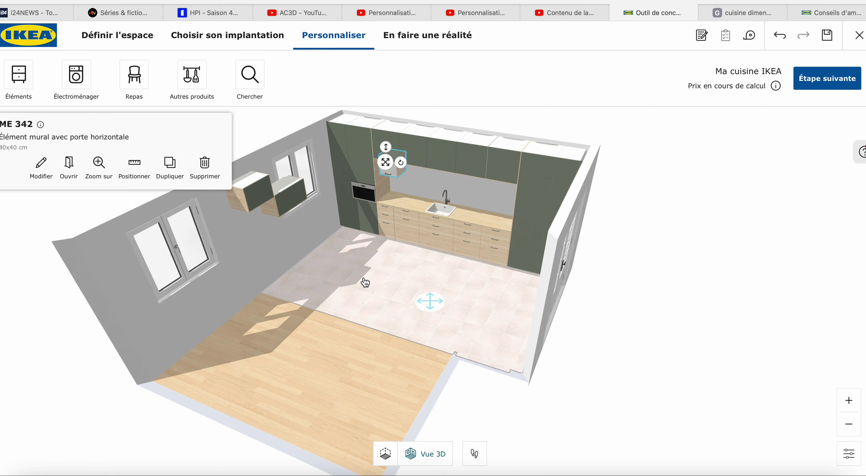
pyautogui.moveTo(364, 282); pyautogui.dragTo(378, 281)
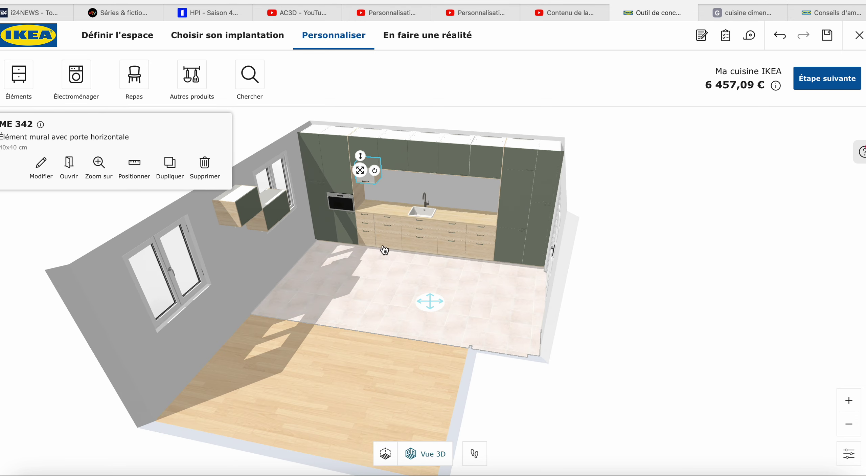
pyautogui.click(386, 235)
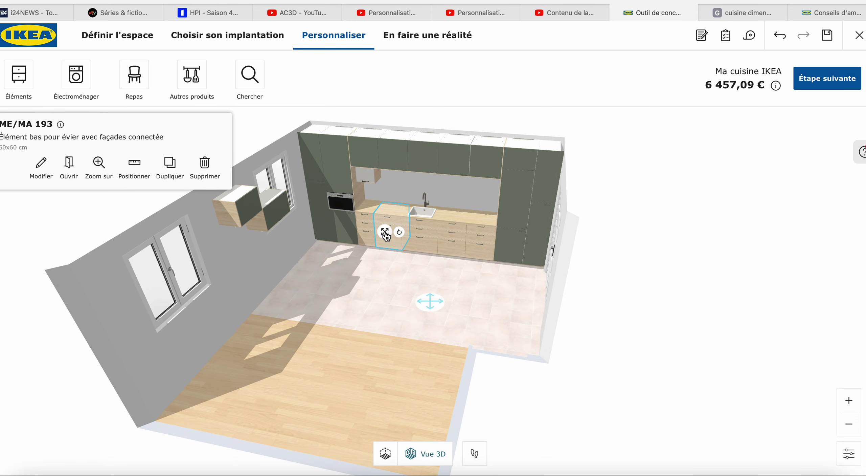
# Step: Move the 60x40 cm ME 343 wall unit from the window wall to the worktop area beside the microwave column
pyautogui.click(247, 203)
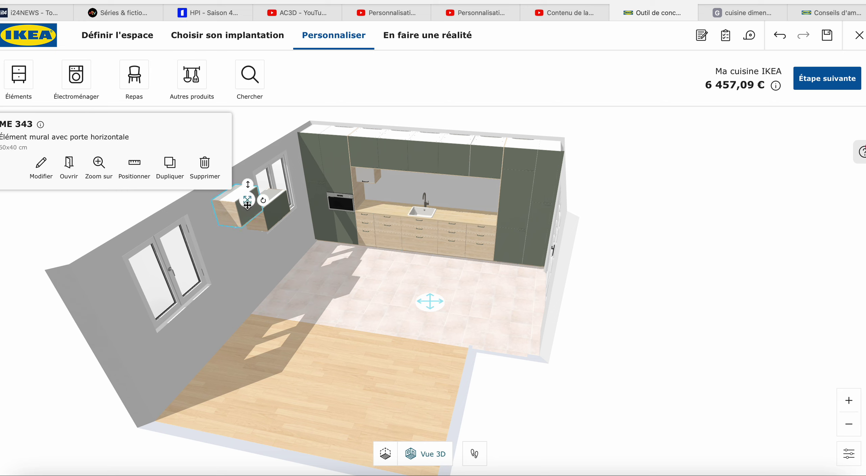
pyautogui.moveTo(247, 203); pyautogui.dragTo(397, 177)
pyautogui.moveTo(398, 178); pyautogui.dragTo(379, 185)
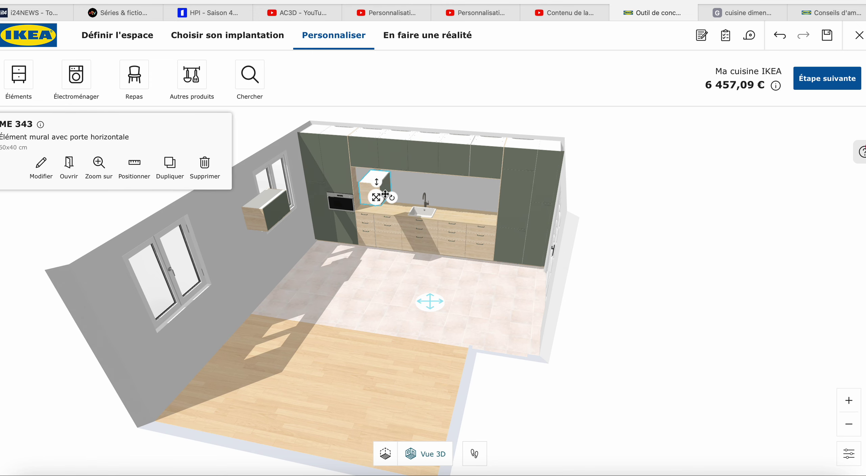
# Step: Set the viewpoint height to Plan de travail and align the ME 343 wall unit beside the ME 342 on the back wall
pyautogui.scroll(-2, 393, 201)
pyautogui.scroll(10, 393, 201)
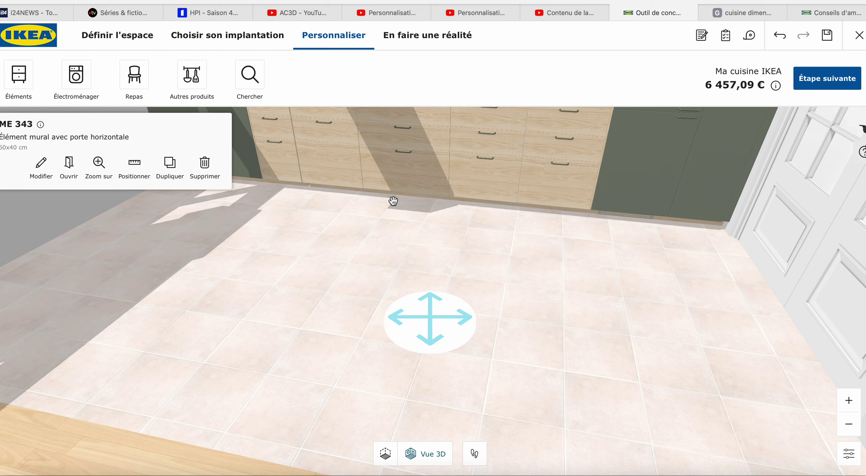
pyautogui.moveTo(389, 239)
pyautogui.mouseDown()
pyautogui.moveTo(380, 208)
pyautogui.moveTo(369, 211)
pyautogui.moveTo(349, 187)
pyautogui.moveTo(344, 162)
pyautogui.moveTo(399, 229)
pyautogui.mouseUp()
pyautogui.click(851, 454)
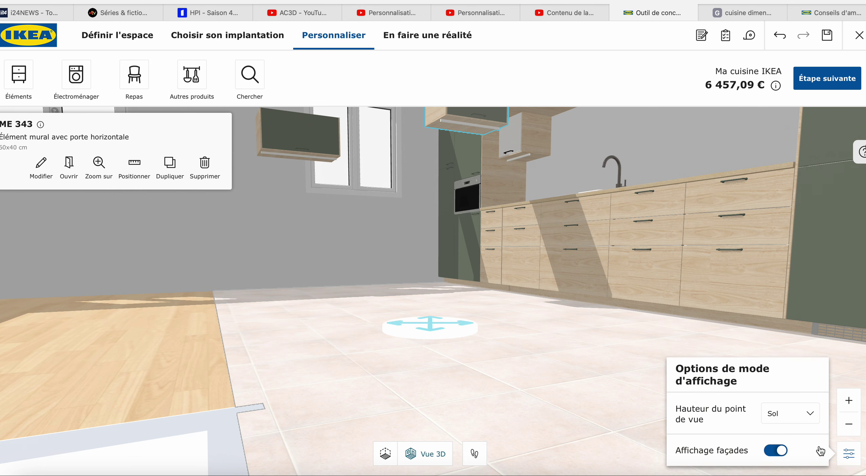
pyautogui.click(812, 414)
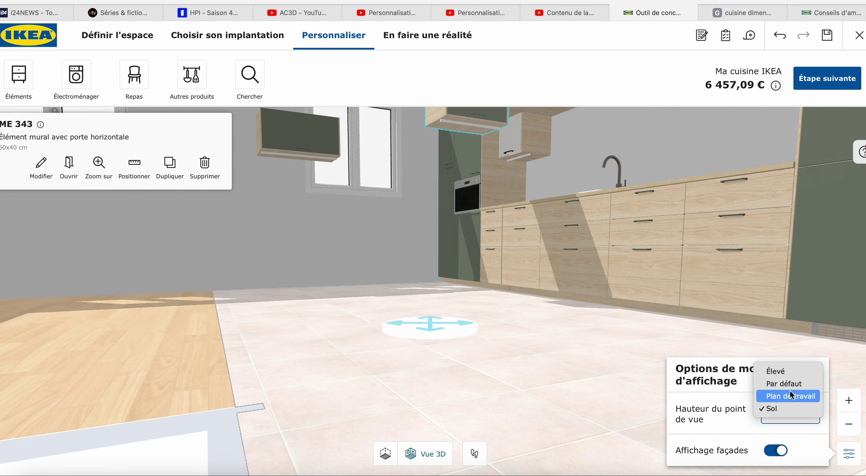
pyautogui.click(791, 395)
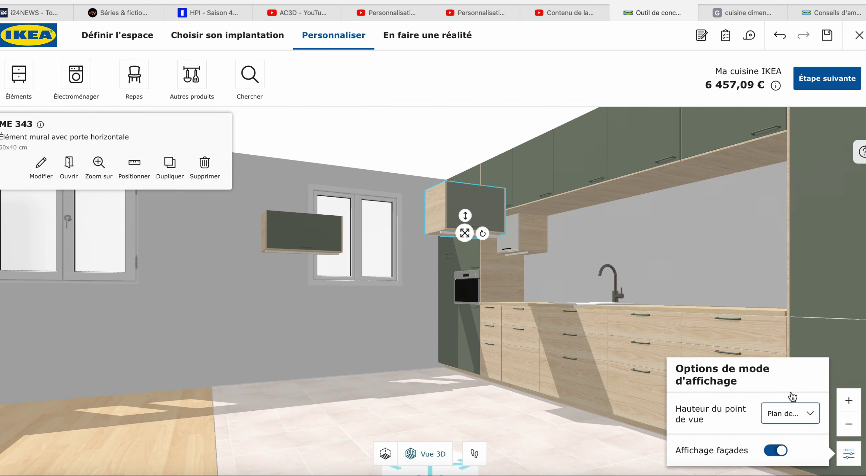
pyautogui.moveTo(464, 234); pyautogui.dragTo(553, 245)
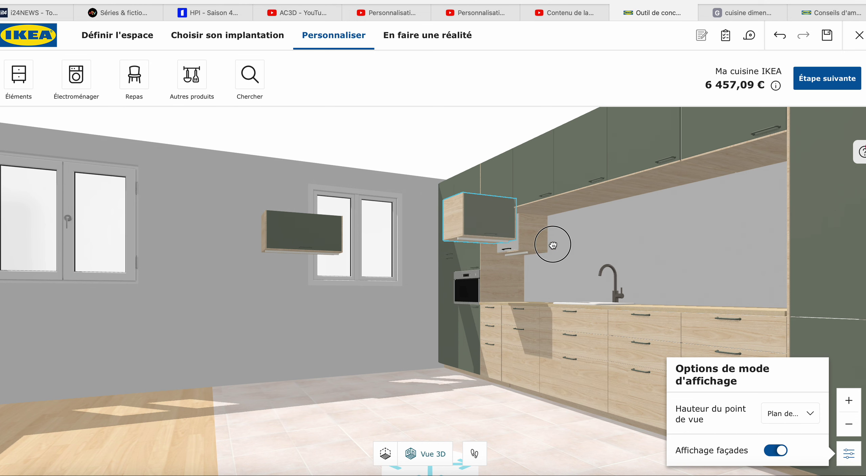
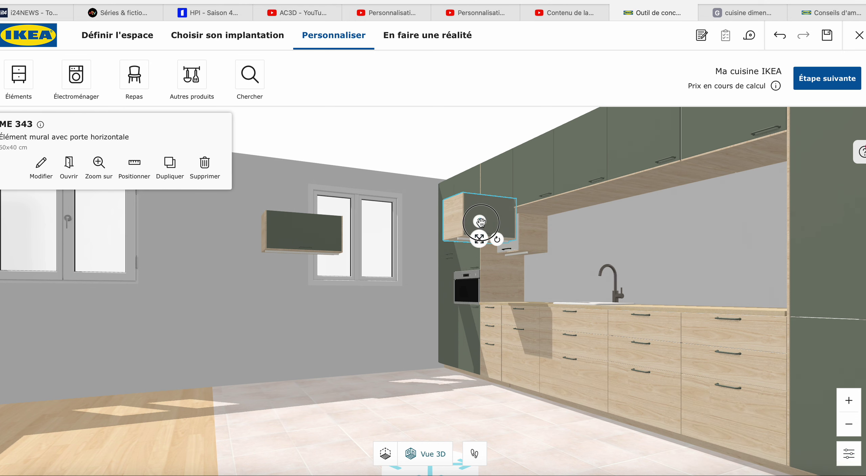
pyautogui.moveTo(484, 222); pyautogui.dragTo(550, 254)
# Step: Move the 80x40 cm ME 344 wall unit from the window wall to the back wall above the worktop
pyautogui.click(309, 241)
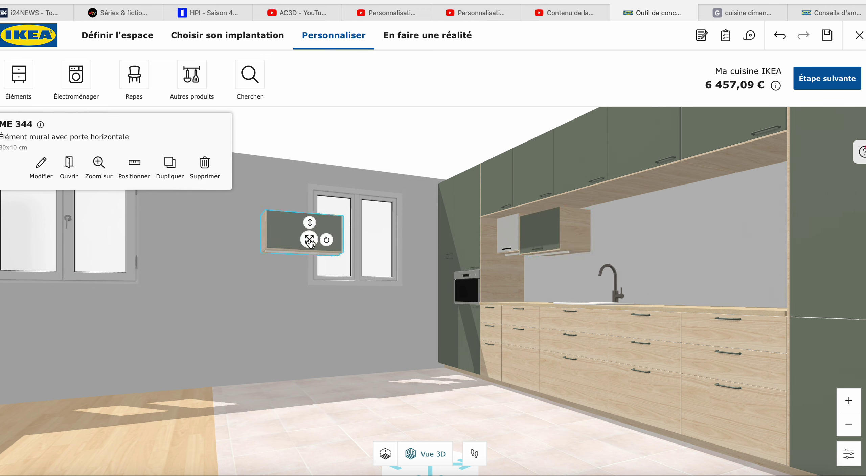
pyautogui.moveTo(309, 240); pyautogui.dragTo(546, 244)
pyautogui.moveTo(573, 300); pyautogui.dragTo(582, 301)
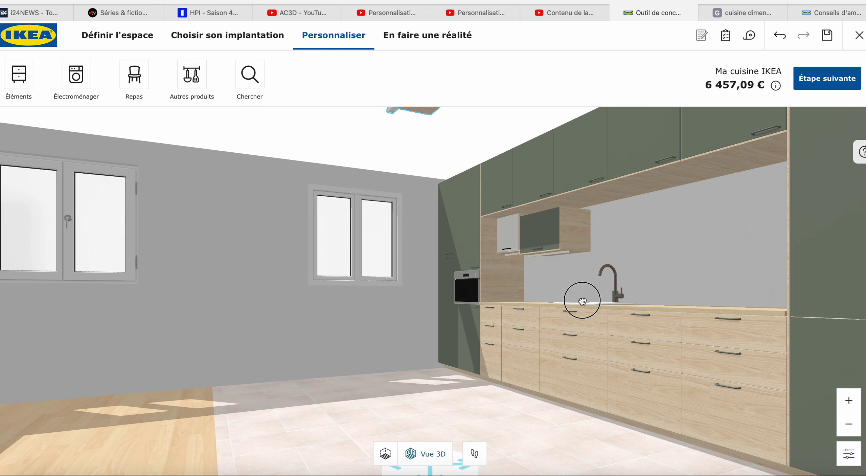
pyautogui.moveTo(557, 237); pyautogui.dragTo(705, 206)
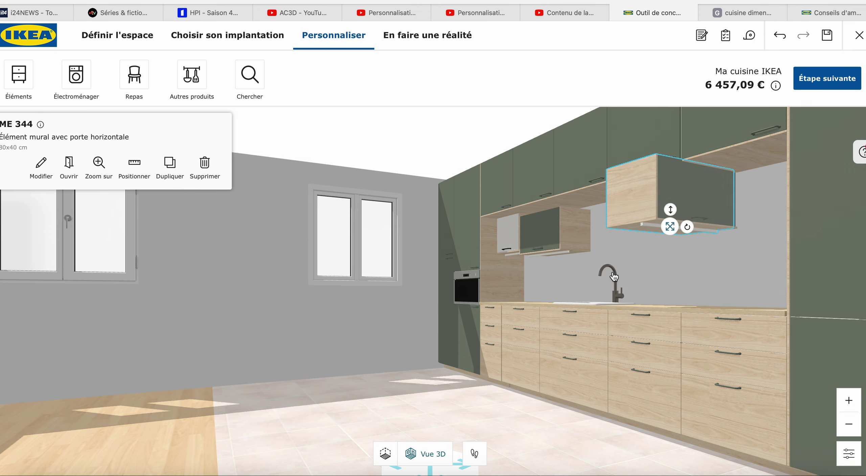
pyautogui.moveTo(613, 279); pyautogui.dragTo(665, 270)
# Step: Raise the ME 343 wall unit slightly, rotate the ME 344 to face the room and set it against the ME 343's free side
pyautogui.click(337, 278)
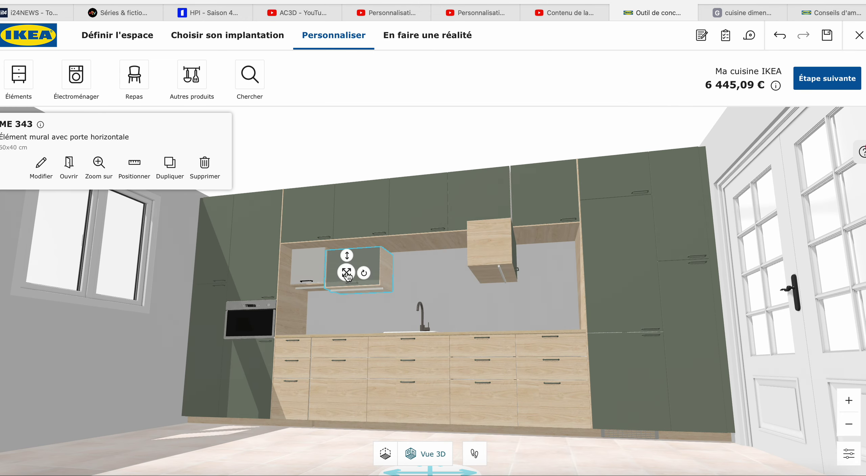
pyautogui.moveTo(348, 256); pyautogui.dragTo(348, 251)
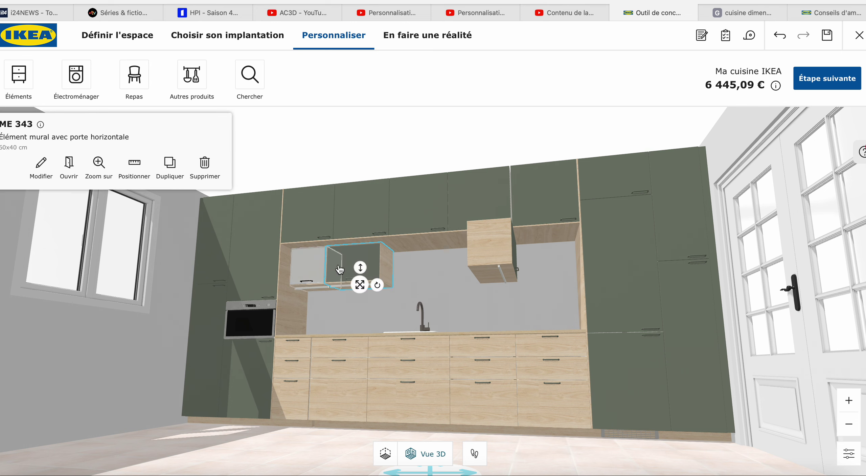
pyautogui.click(497, 252)
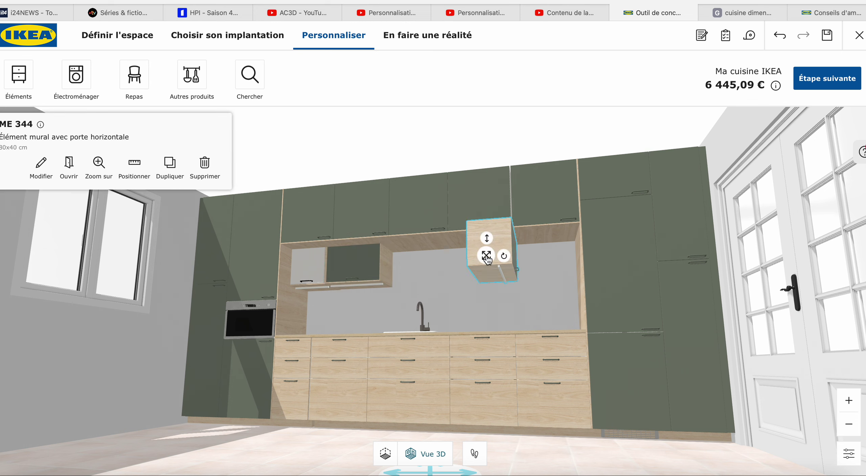
pyautogui.click(504, 260)
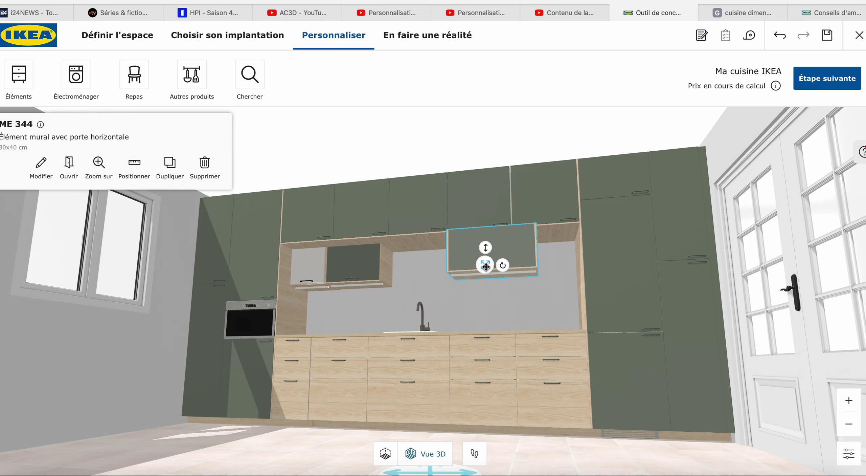
pyautogui.moveTo(485, 266); pyautogui.dragTo(412, 289)
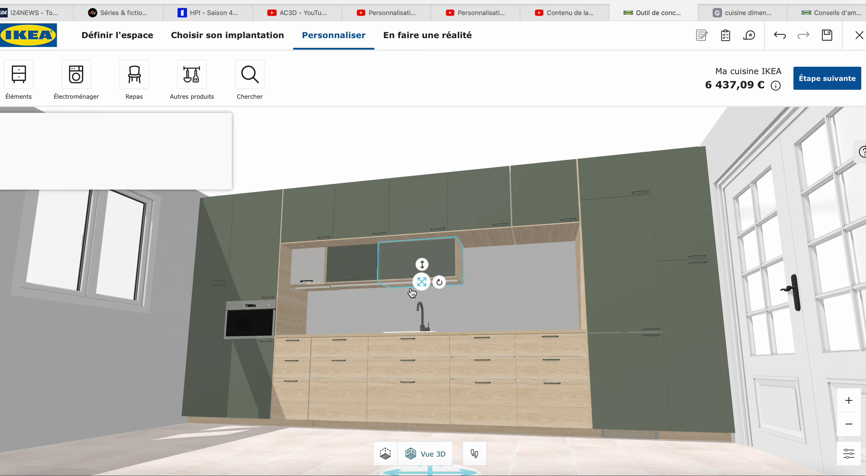
# Step: Duplicate the ME 343 wall unit and place the copy on the back wall against the free side of the ME 344
pyautogui.click(354, 268)
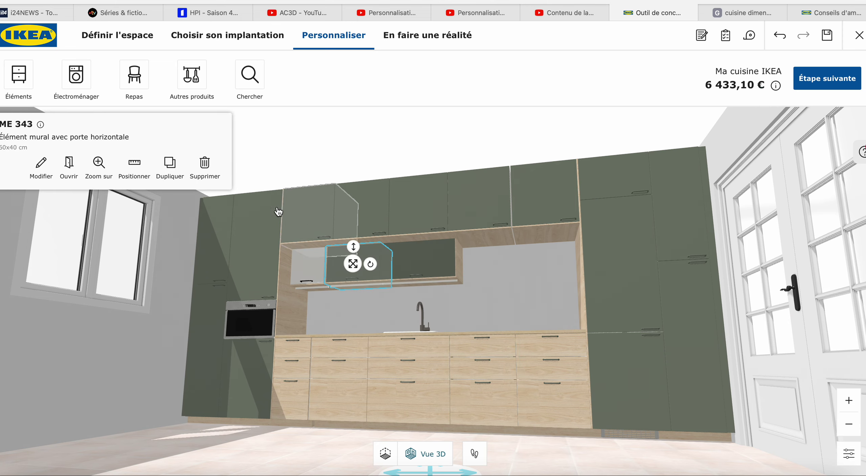
pyautogui.click(172, 175)
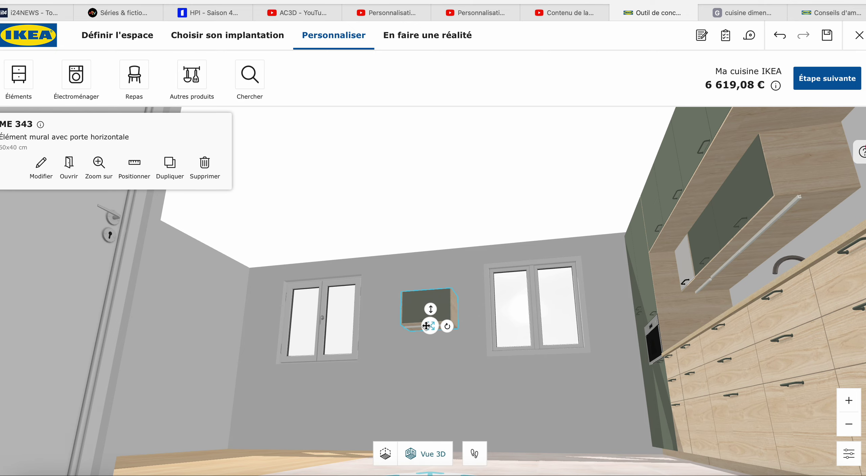
pyautogui.moveTo(426, 325); pyautogui.dragTo(758, 304)
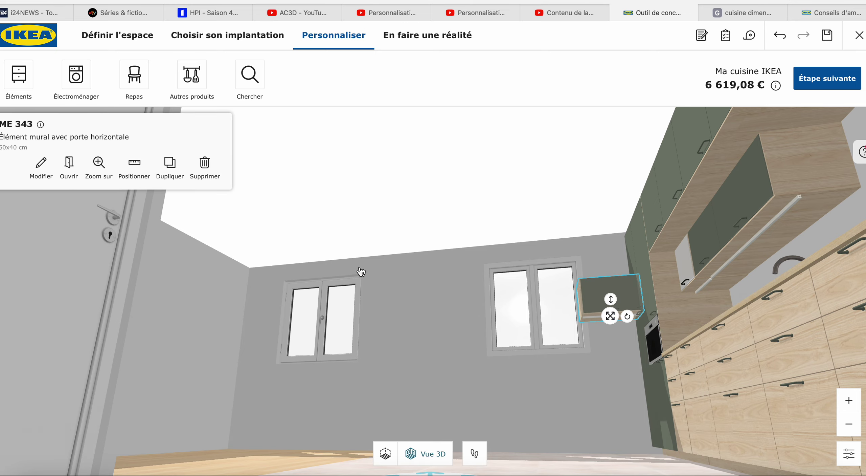
pyautogui.moveTo(361, 271); pyautogui.dragTo(461, 274)
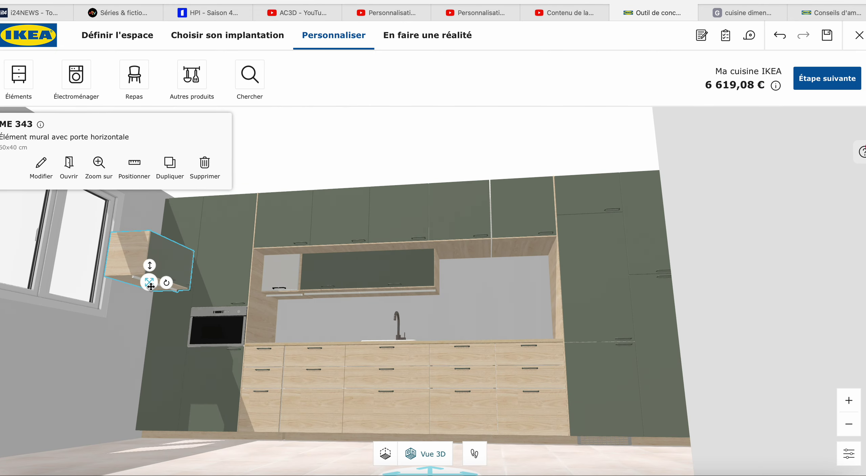
pyautogui.moveTo(151, 286); pyautogui.dragTo(451, 309)
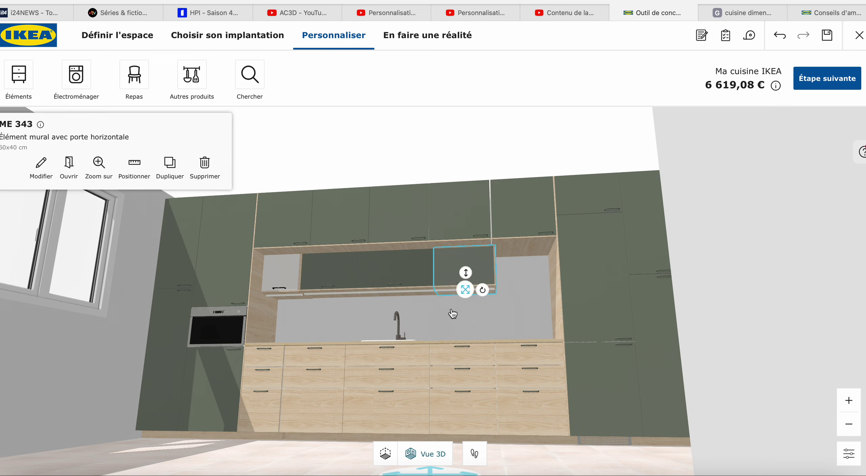
# Step: Duplicate the end ME 343 wall unit and place the copy in the remaining gap beside the tall columns on the door side
pyautogui.click(473, 378)
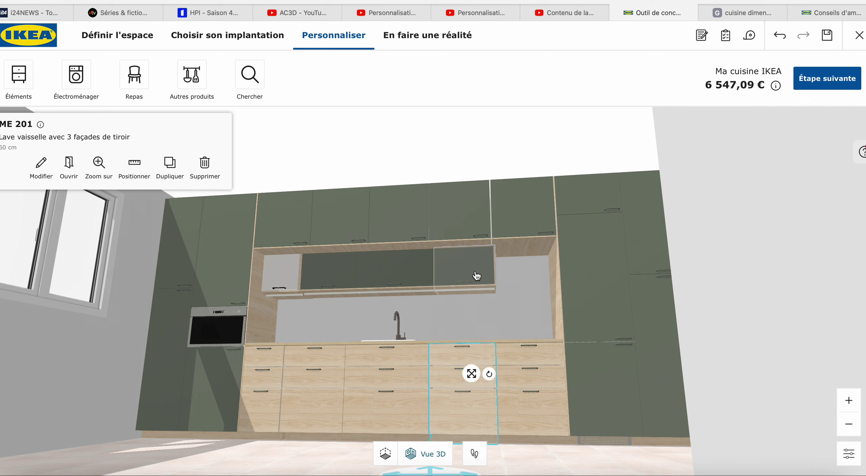
pyautogui.click(526, 361)
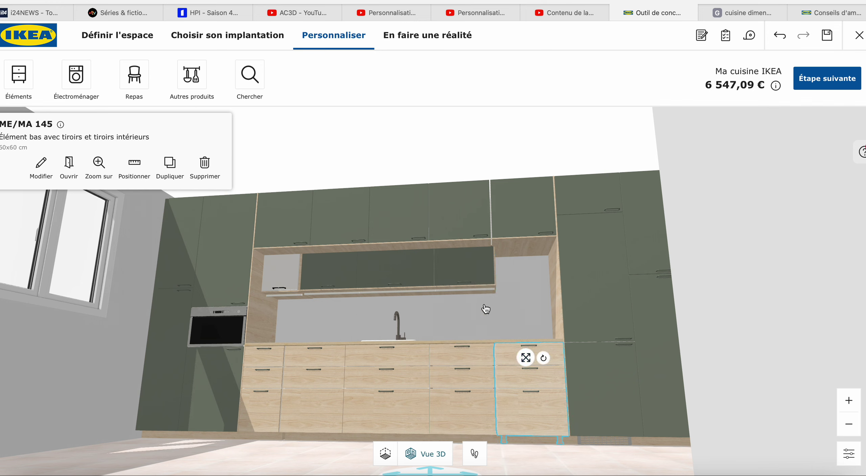
pyautogui.click(464, 287)
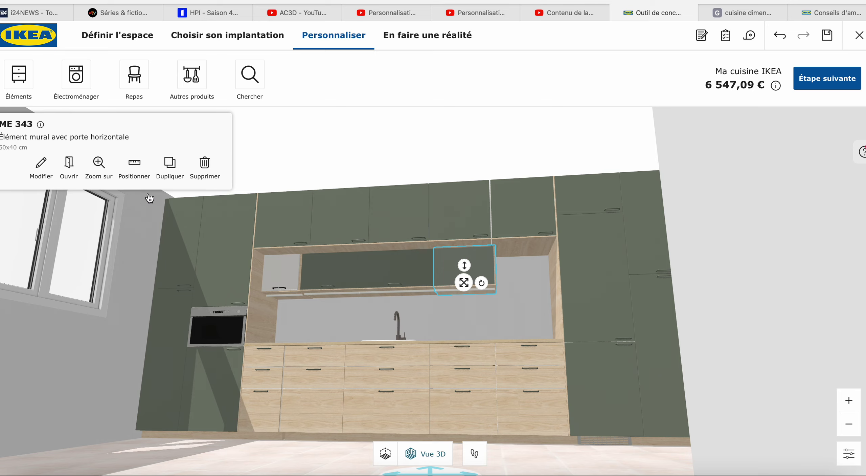
pyautogui.click(168, 174)
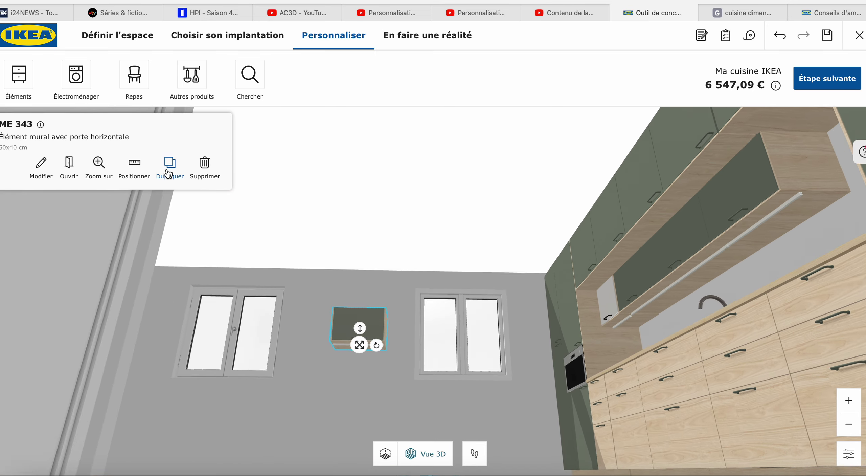
pyautogui.moveTo(434, 337); pyautogui.dragTo(646, 349)
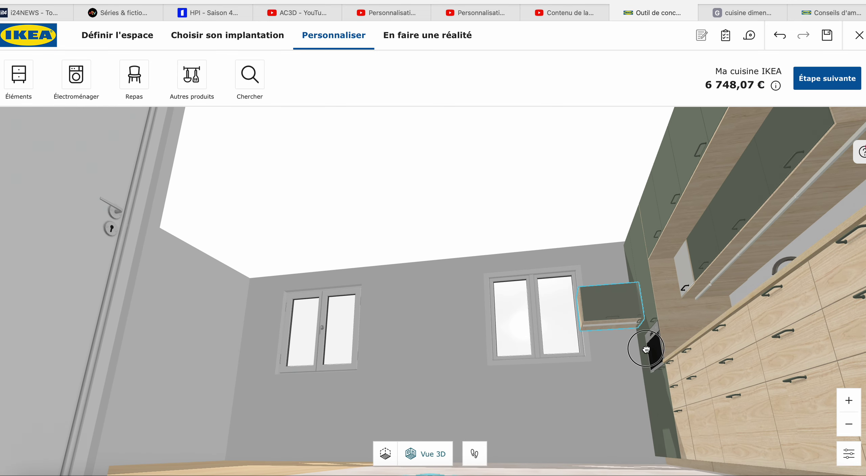
pyautogui.moveTo(833, 307); pyautogui.dragTo(705, 231)
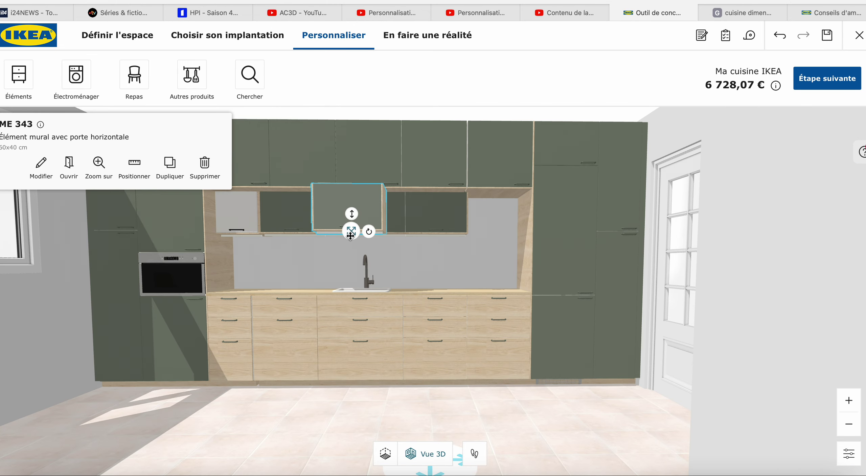
pyautogui.moveTo(351, 231); pyautogui.dragTo(501, 243)
# Step: Review the editable components shared by all five wall units directly above the worktop
pyautogui.click(247, 222)
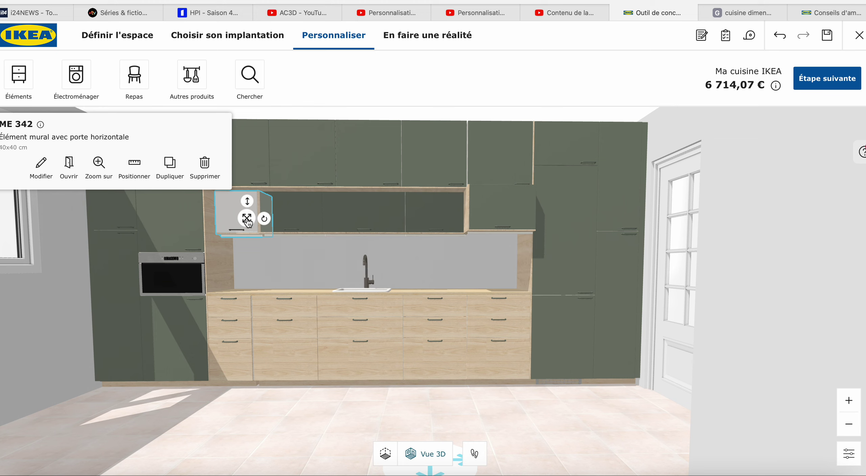
pyautogui.keyDown('shift'); pyautogui.click(326, 219); pyautogui.keyUp('shift')
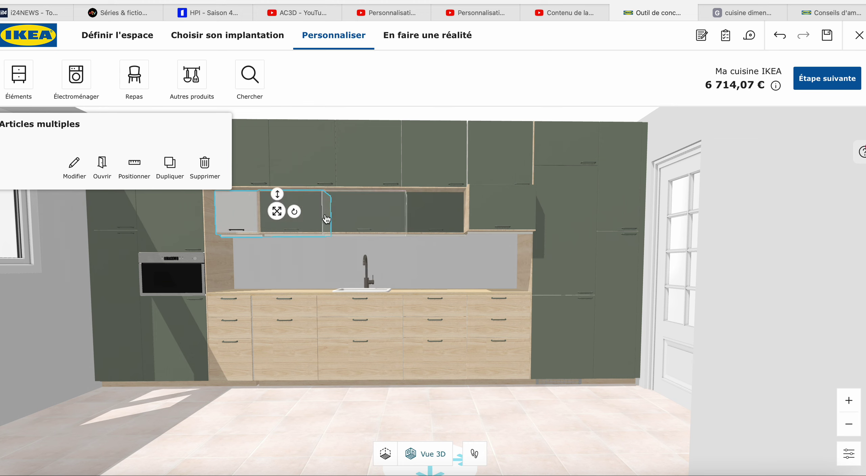
pyautogui.keyDown('shift'); pyautogui.click(344, 215); pyautogui.keyUp('shift')
pyautogui.keyDown('shift'); pyautogui.click(427, 216); pyautogui.keyUp('shift')
pyautogui.keyDown('shift'); pyautogui.click(480, 210); pyautogui.keyUp('shift')
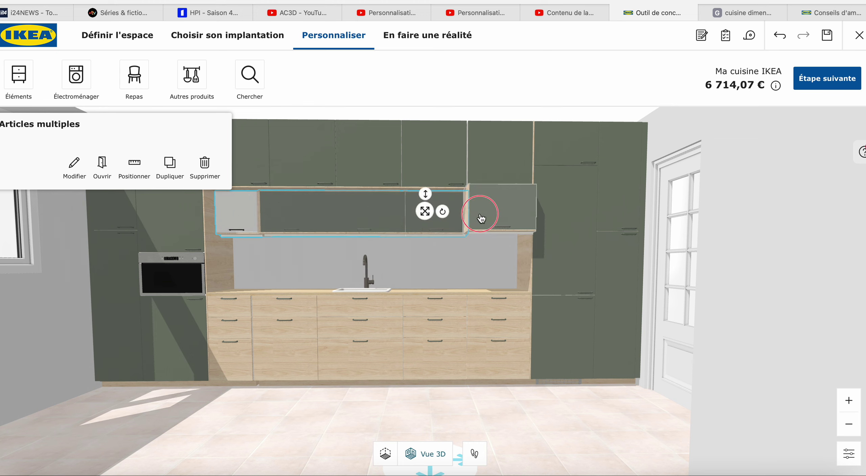
pyautogui.click(74, 165)
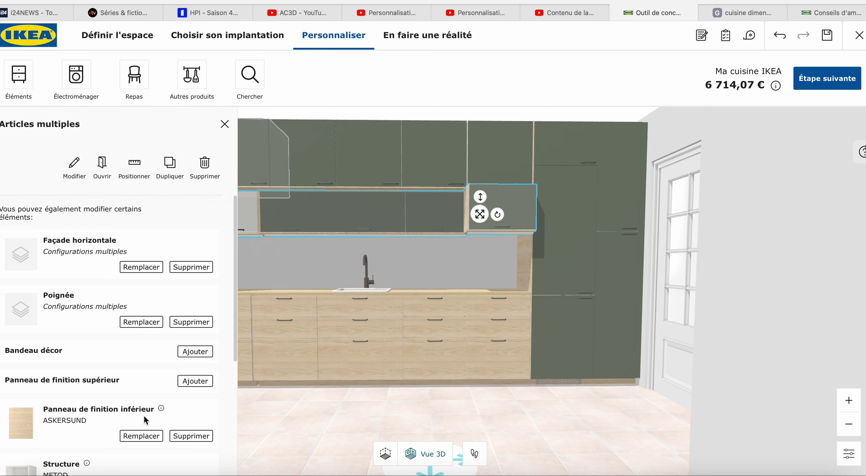
pyautogui.scroll(-5, 142, 411)
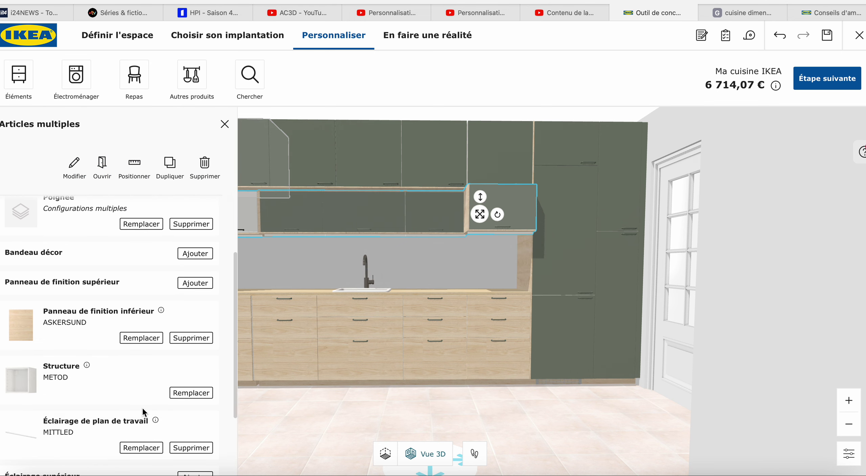
pyautogui.scroll(-2, 143, 410)
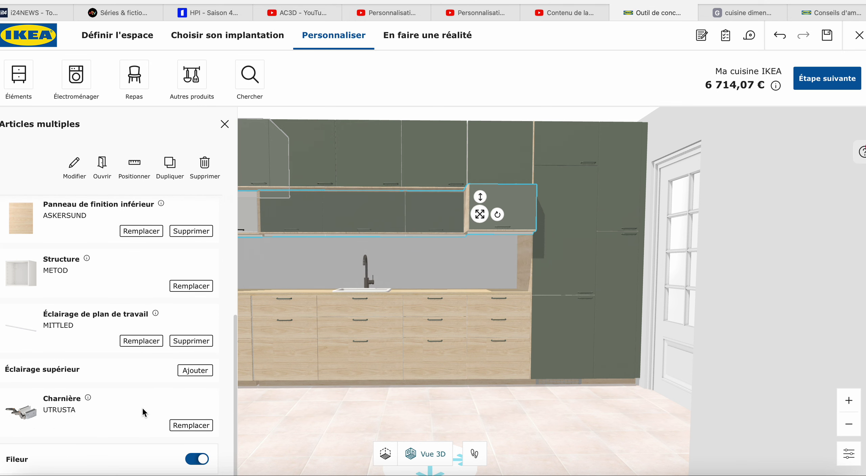
pyautogui.scroll(4, 142, 407)
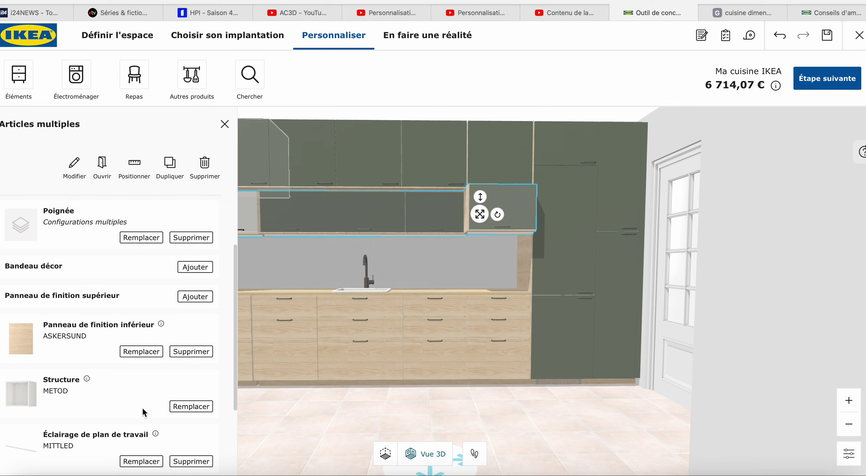
pyautogui.click(290, 271)
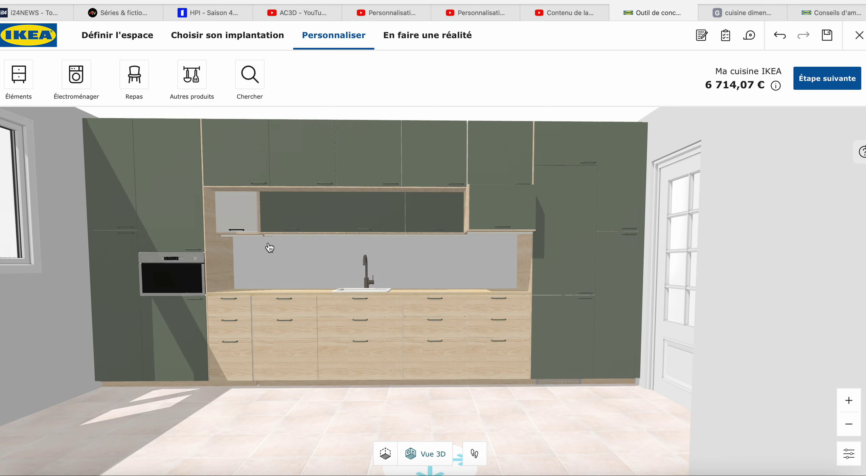
# Step: Remove the right finishing panel from the white ME 342 wall unit
pyautogui.click(238, 216)
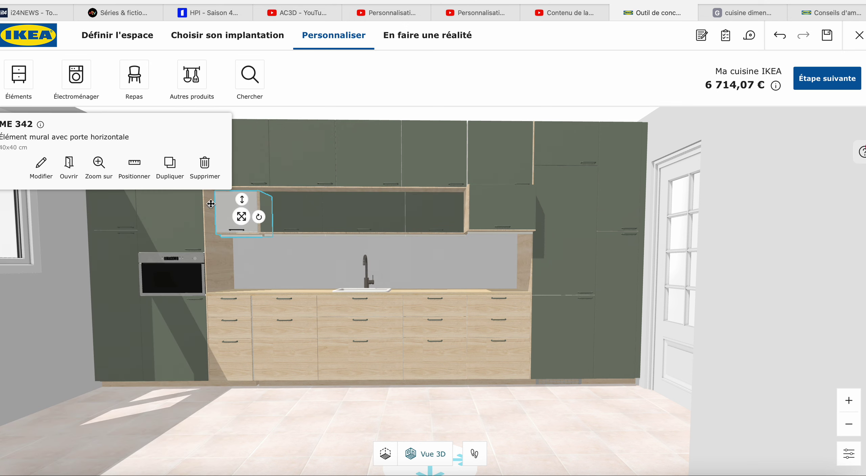
pyautogui.click(41, 163)
pyautogui.scroll(-1, 161, 415)
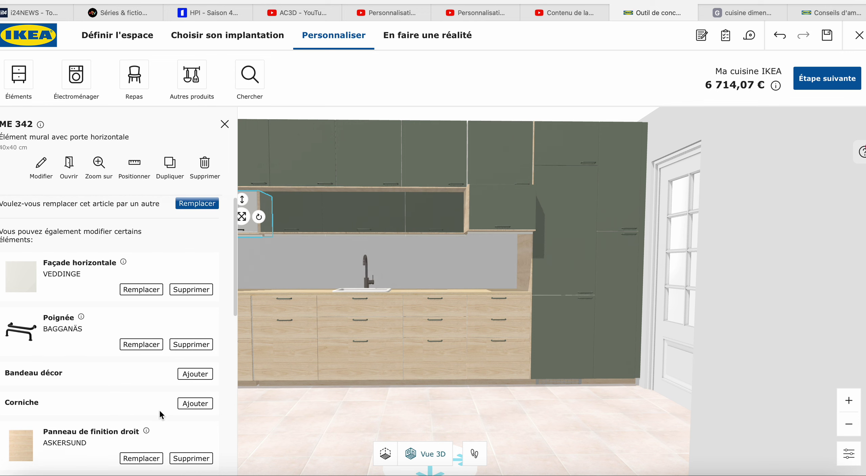
pyautogui.click(192, 459)
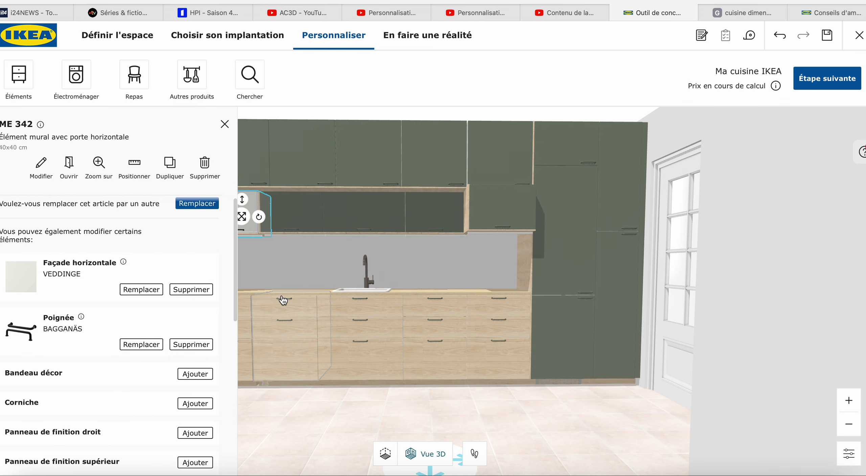
pyautogui.click(286, 257)
# Step: Shift the ME 343, ME 344 and second ME 343 wall units toward the ME 342, then reposition the door-side ME 343
pyautogui.moveTo(284, 212); pyautogui.dragTo(270, 210)
pyautogui.click(278, 214)
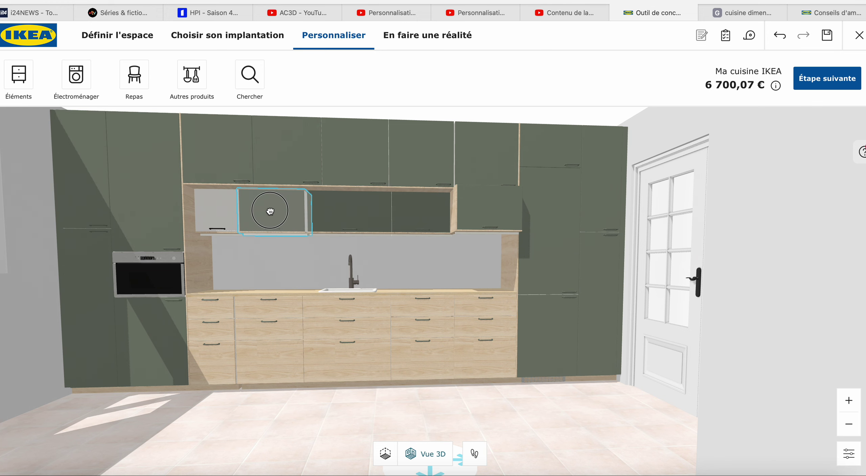
pyautogui.click(327, 208)
pyautogui.moveTo(327, 208); pyautogui.dragTo(313, 207)
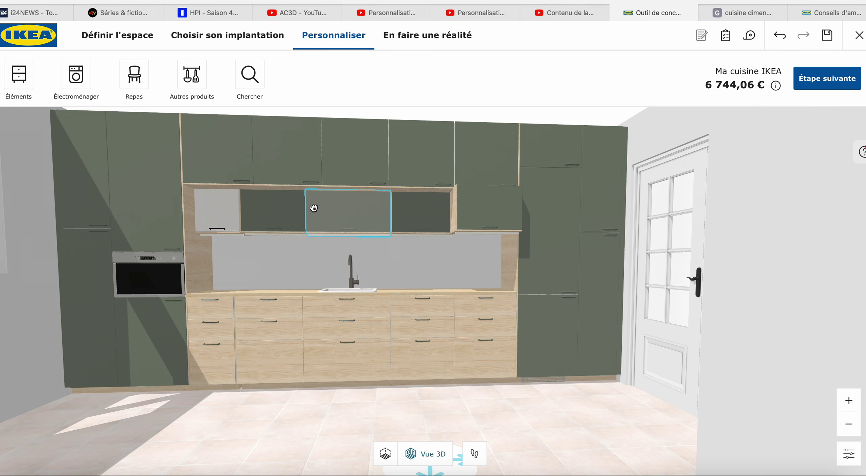
pyautogui.click(404, 209)
pyautogui.moveTo(403, 208); pyautogui.dragTo(390, 208)
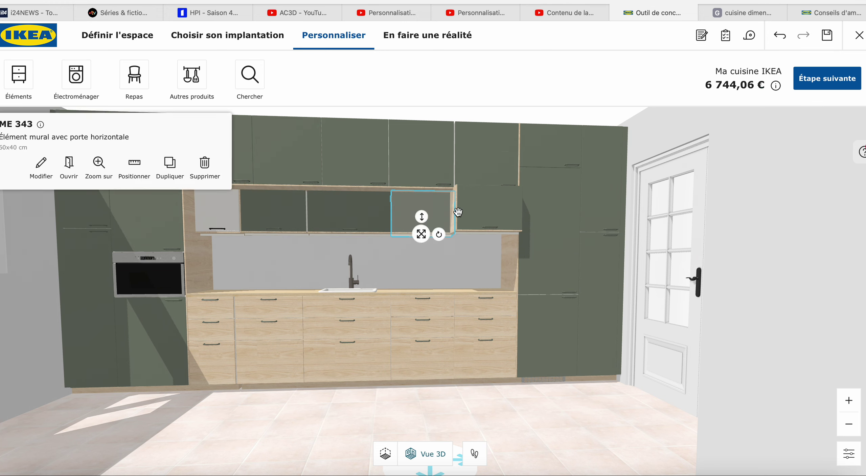
pyautogui.click(478, 202)
pyautogui.moveTo(479, 207)
pyautogui.mouseDown()
pyautogui.moveTo(470, 201)
pyautogui.moveTo(484, 206)
pyautogui.mouseUp()
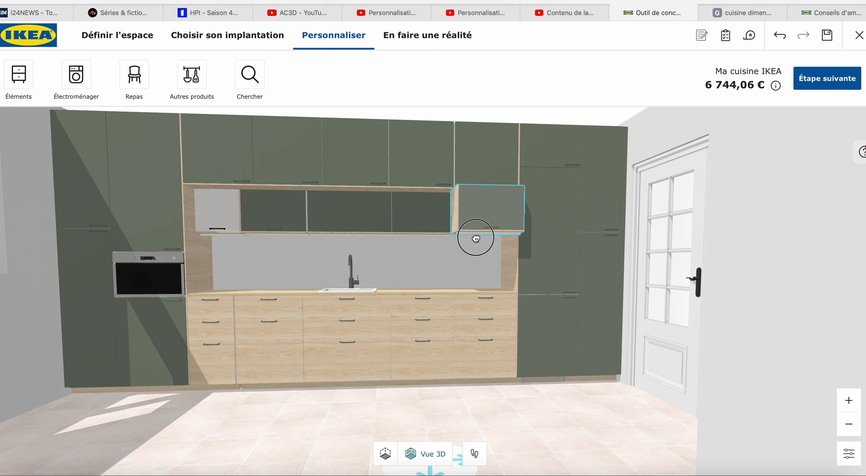
# Step: Try to move the ME 342 toward the oven column and bring the adjoining ME 343 and ME 344 up to it
pyautogui.click(195, 225)
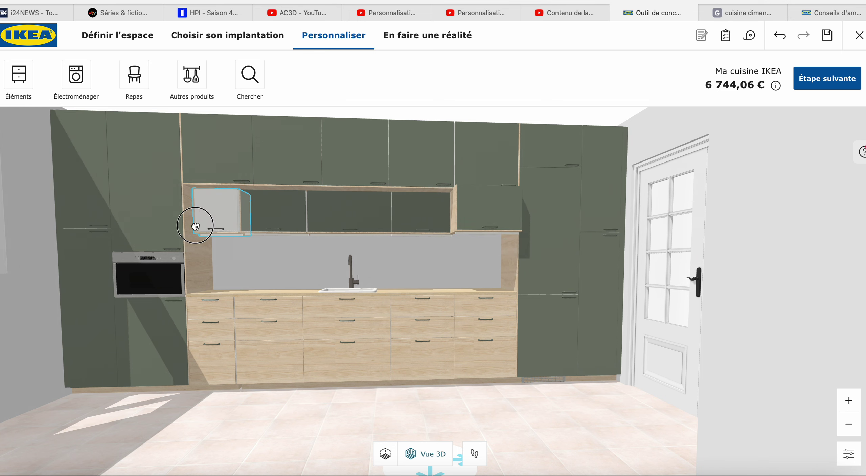
pyautogui.moveTo(155, 237); pyautogui.dragTo(155, 236)
pyautogui.click(281, 216)
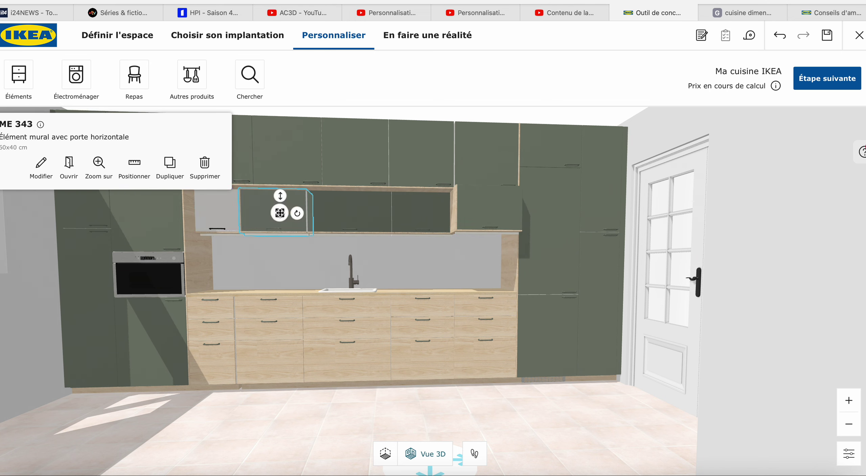
pyautogui.moveTo(279, 213); pyautogui.dragTo(265, 212)
pyautogui.click(344, 212)
pyautogui.moveTo(344, 212); pyautogui.dragTo(314, 219)
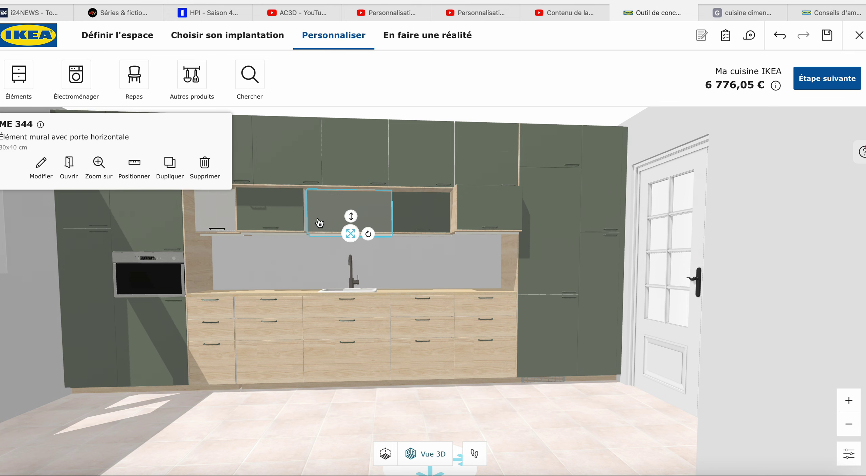
# Step: Set the ME 343 beside the ME 342 back against the wall, in line with the ME 344
pyautogui.scroll(5, 332, 224)
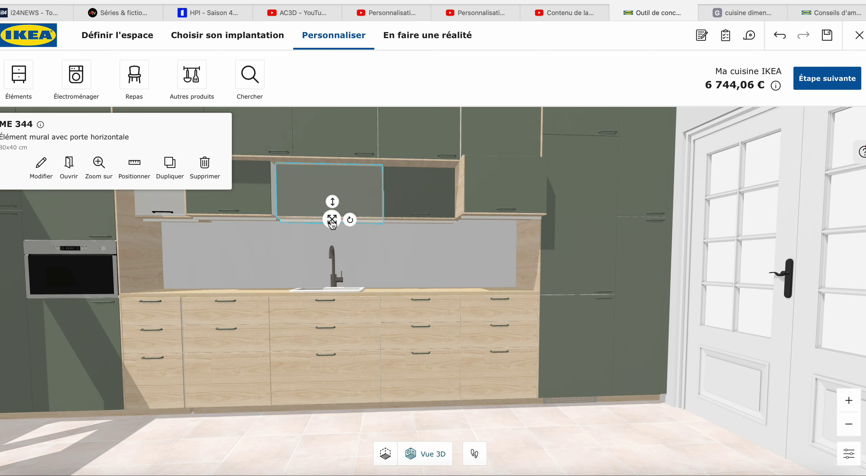
pyautogui.moveTo(256, 227); pyautogui.dragTo(261, 204)
pyautogui.click(174, 265)
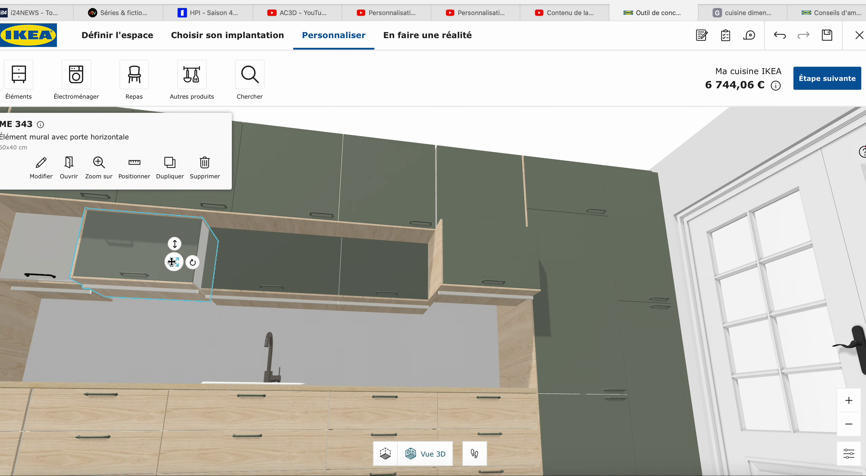
pyautogui.moveTo(178, 266); pyautogui.dragTo(187, 270)
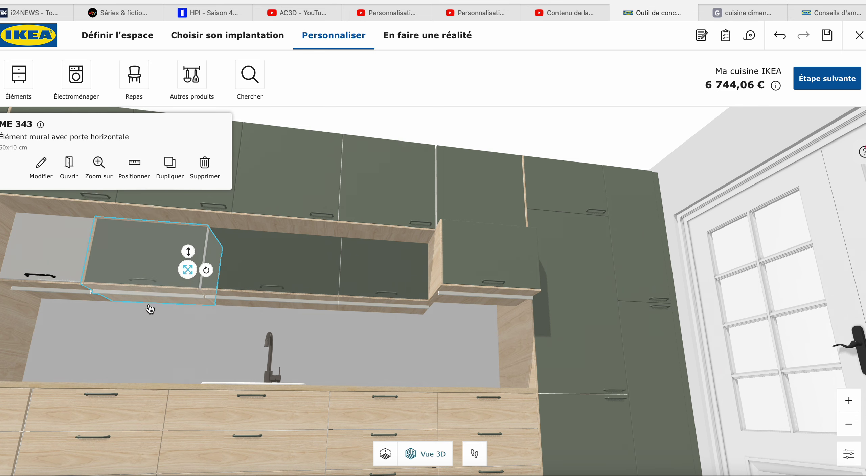
# Step: Remove the left finishing panel from the ME 343 wall unit beside the ME 342
pyautogui.click(42, 169)
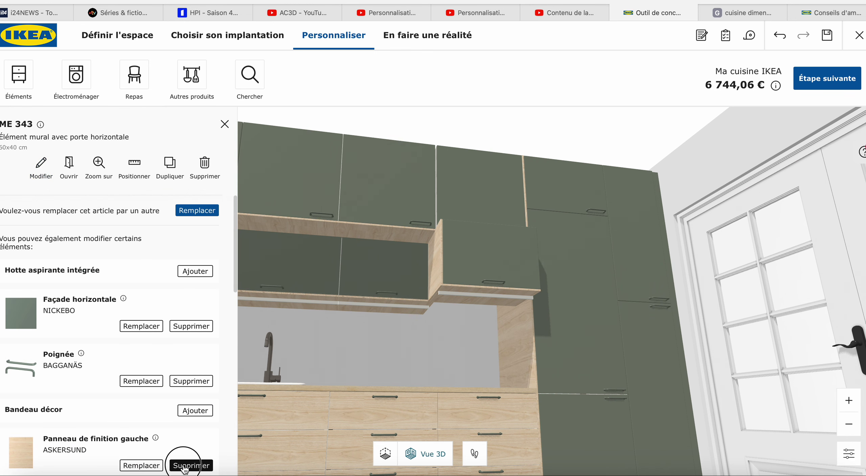
pyautogui.click(184, 466)
pyautogui.click(299, 314)
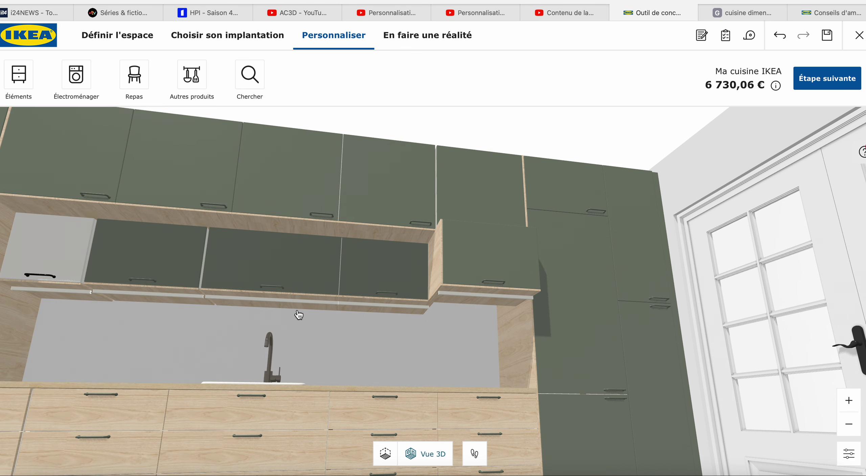
# Step: Try to close the remaining gap between the ME 342 and the adjoining ME 343, keeping the ME 344 alongside
pyautogui.click(139, 268)
pyautogui.moveTo(138, 264); pyautogui.dragTo(131, 263)
pyautogui.click(254, 267)
pyautogui.click(151, 264)
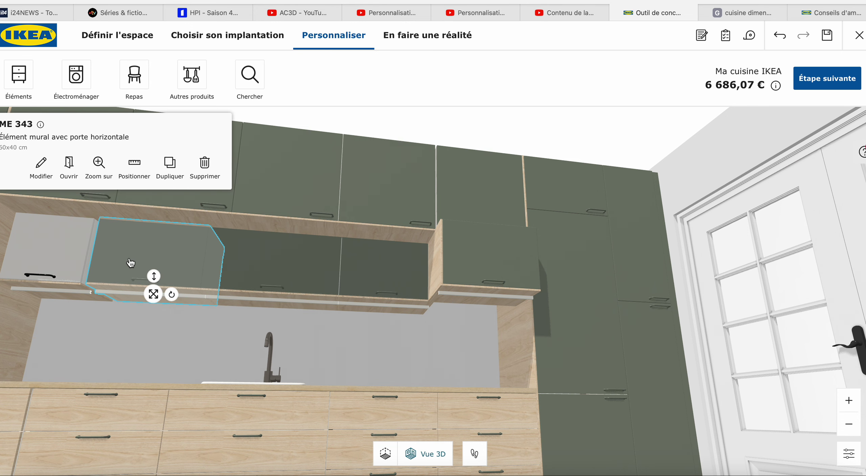
pyautogui.moveTo(153, 293); pyautogui.dragTo(114, 290)
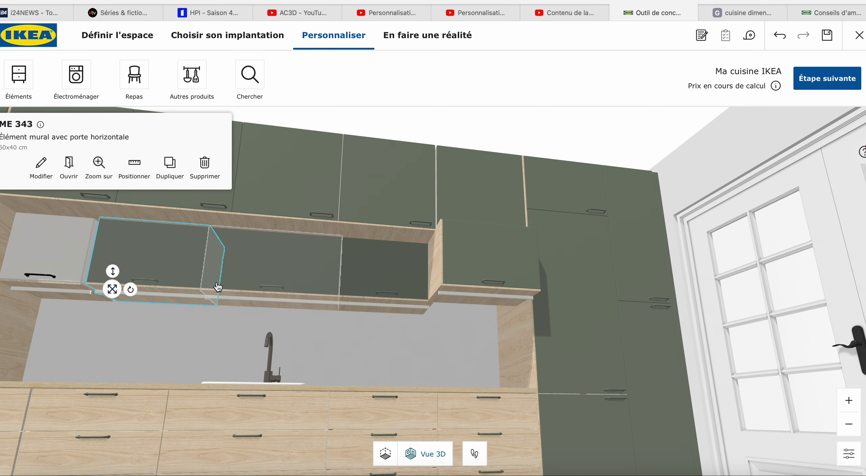
pyautogui.moveTo(246, 277); pyautogui.dragTo(240, 277)
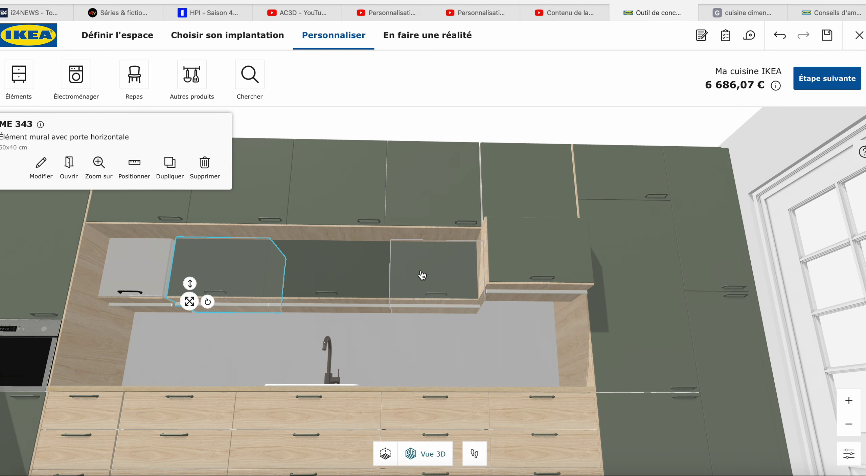
pyautogui.click(420, 270)
pyautogui.click(232, 274)
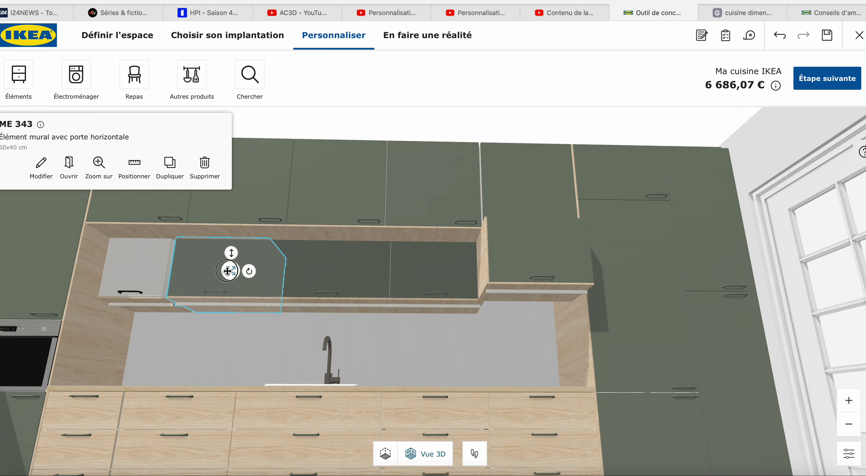
pyautogui.moveTo(233, 274); pyautogui.dragTo(223, 297)
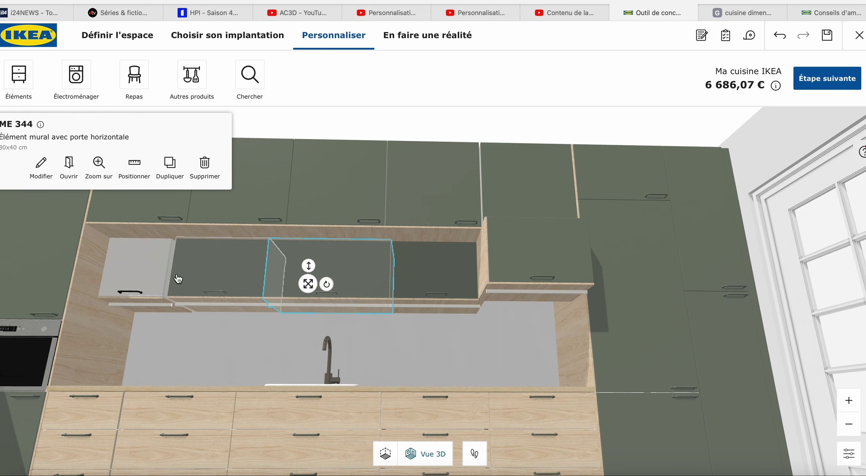
# Step: Pull the ME 343 next to the ME 342 forward out of the row, toward the oven column
pyautogui.click(145, 270)
pyautogui.moveTo(137, 272); pyautogui.dragTo(133, 272)
pyautogui.click(207, 274)
pyautogui.moveTo(207, 272); pyautogui.dragTo(99, 292)
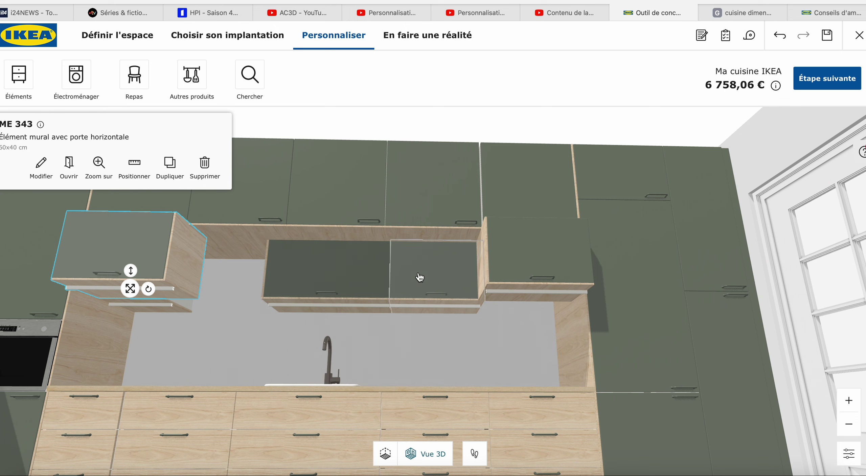
# Step: Remove the left finishing panel from the door-side ME 343 wall unit
pyautogui.click(506, 261)
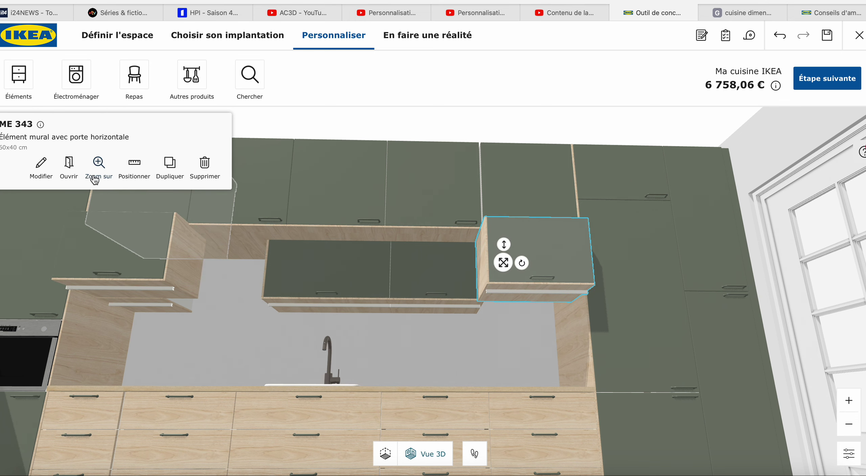
pyautogui.click(47, 168)
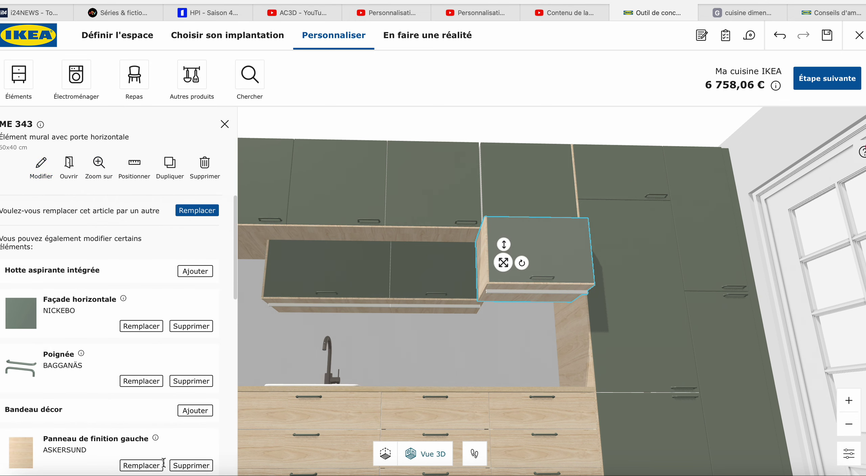
pyautogui.click(192, 465)
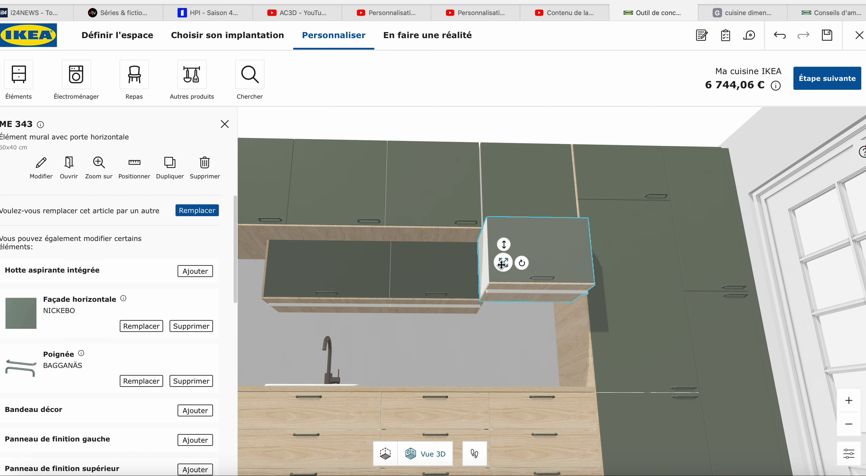
pyautogui.click(498, 282)
# Step: Pull the middle ME 343 forward out of the row and set the door-side ME 343 on the back wall against the tall column
pyautogui.click(513, 282)
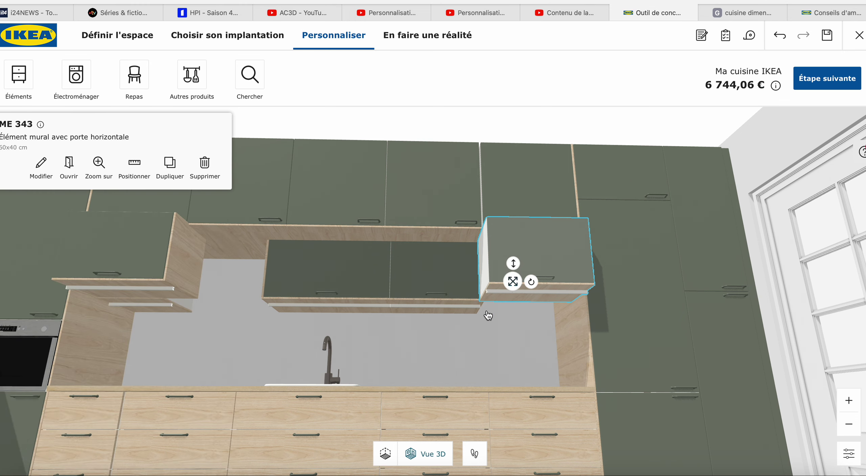
pyautogui.moveTo(514, 284); pyautogui.dragTo(355, 272)
pyautogui.click(531, 272)
pyautogui.moveTo(522, 267); pyautogui.dragTo(510, 306)
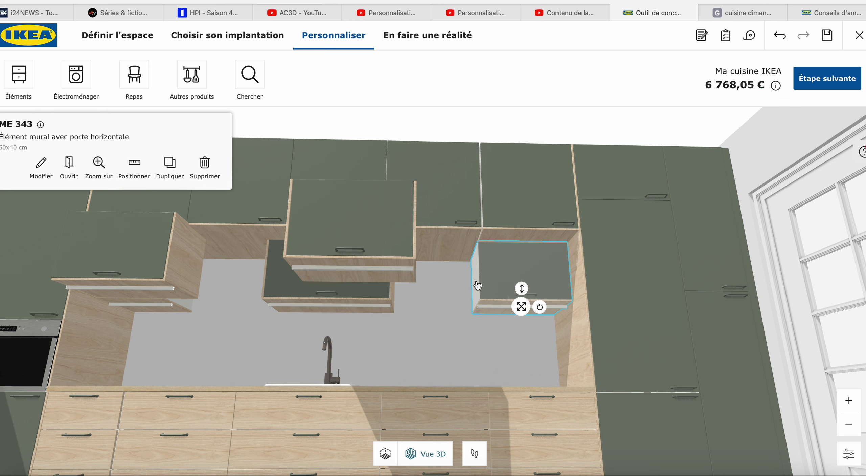
# Step: Check the door-side ME 343's panels and remove the left and right finishing panels from the ME 343 standing in front of the ME 344
pyautogui.click(41, 166)
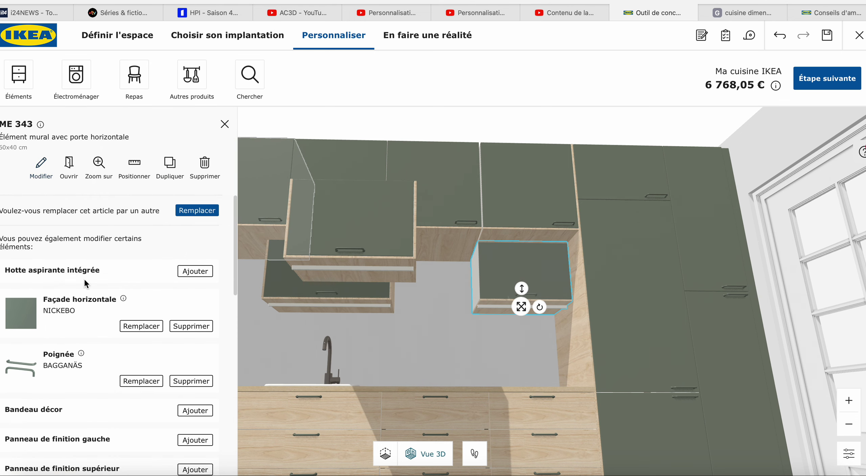
pyautogui.scroll(-1, 178, 387)
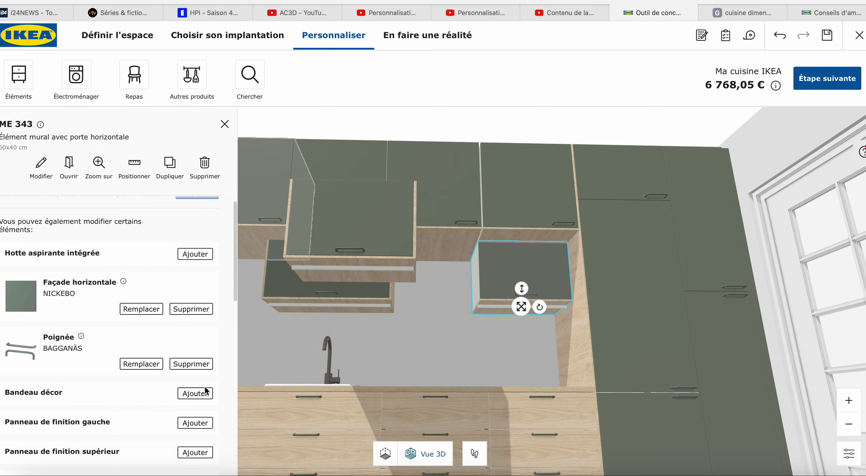
pyautogui.scroll(-4, 206, 391)
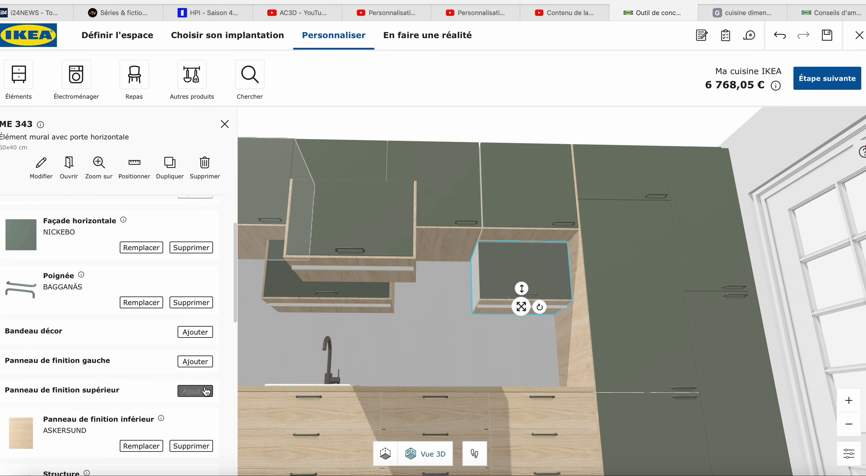
pyautogui.click(350, 259)
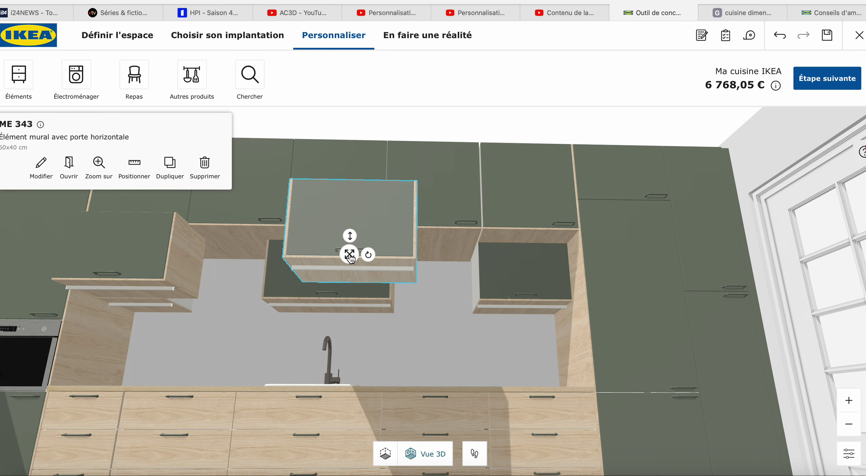
pyautogui.click(42, 166)
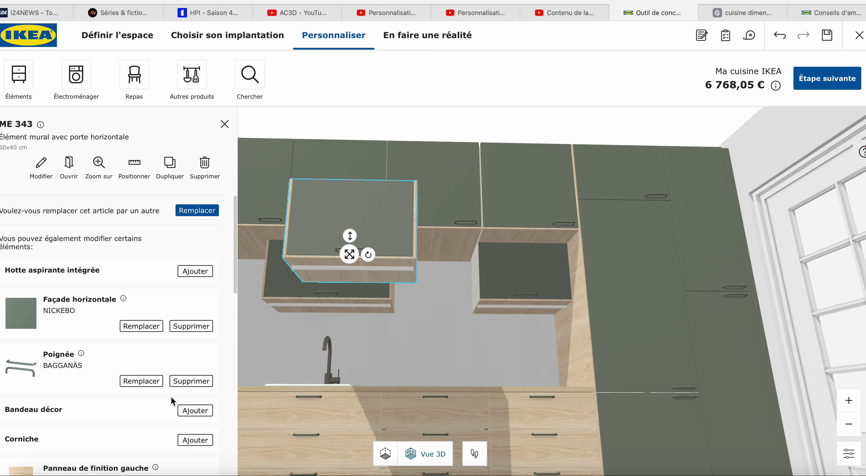
pyautogui.scroll(-4, 173, 401)
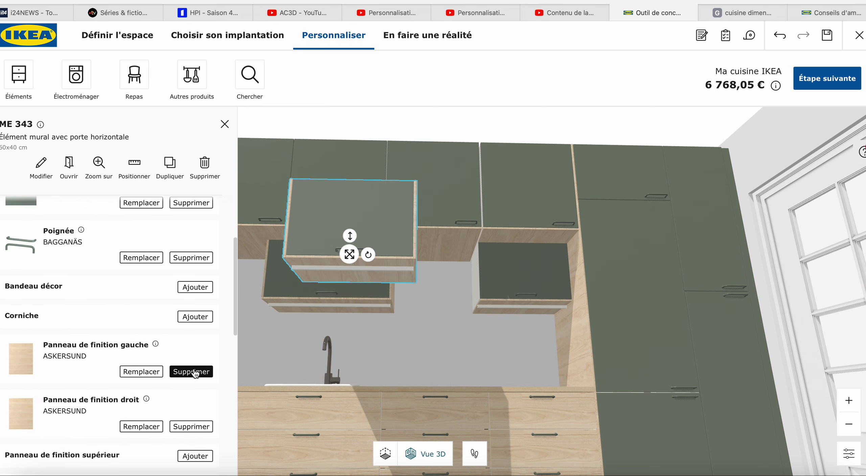
pyautogui.click(195, 372)
pyautogui.click(192, 405)
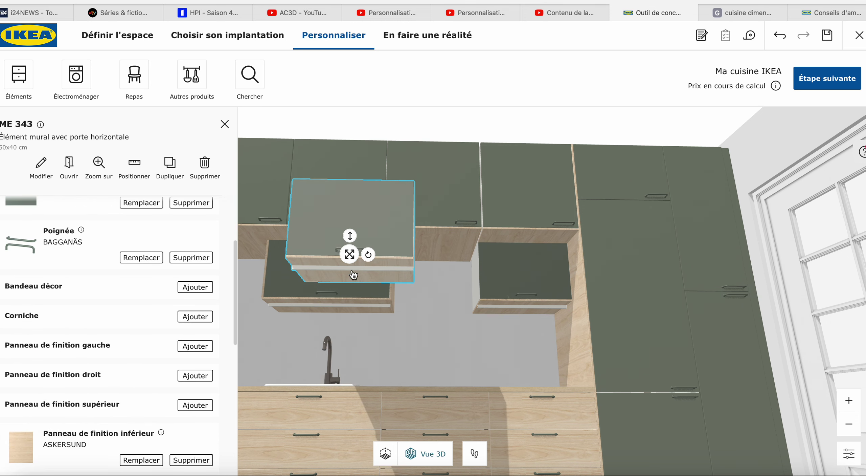
# Step: Slide the ME 344 toward the oven column and set the forward ME 343 on the back wall against the door-side ME 343
pyautogui.moveTo(349, 254); pyautogui.dragTo(447, 297)
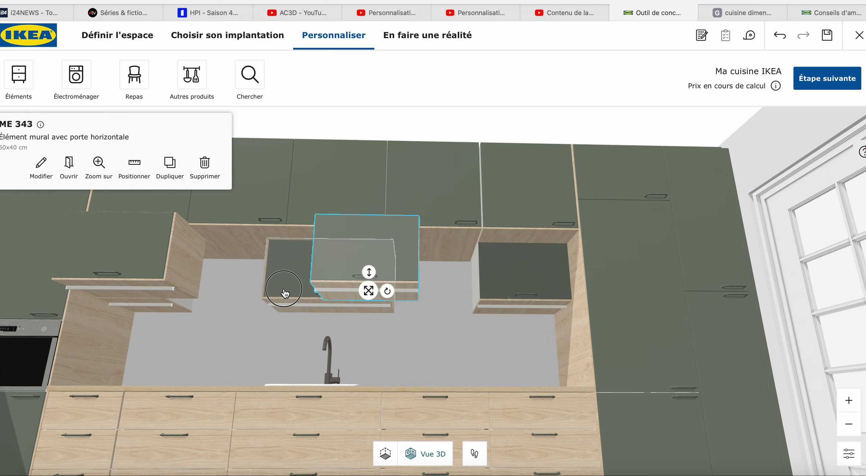
pyautogui.click(283, 289)
pyautogui.moveTo(283, 289); pyautogui.dragTo(219, 283)
pyautogui.click(366, 277)
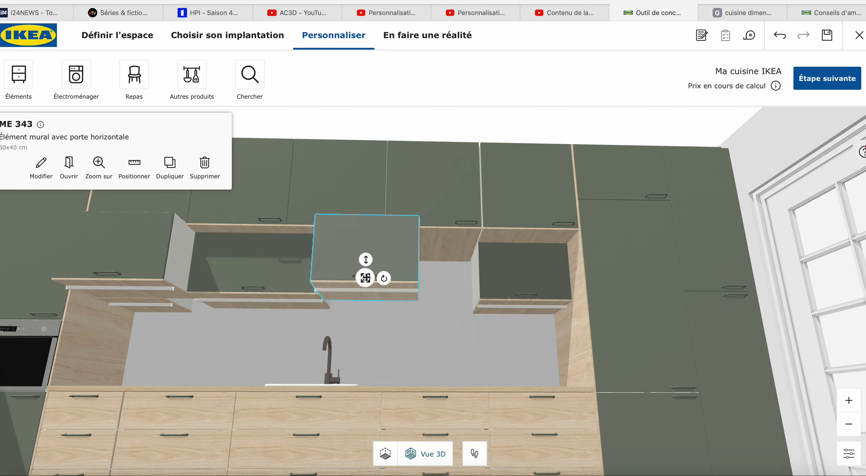
pyautogui.moveTo(366, 279); pyautogui.dragTo(438, 303)
# Step: Slide the ME 344 against the middle ME 343 and fit the remaining ME 343 into the gap beside the ME 342
pyautogui.click(281, 284)
pyautogui.moveTo(281, 284); pyautogui.dragTo(356, 296)
pyautogui.click(143, 258)
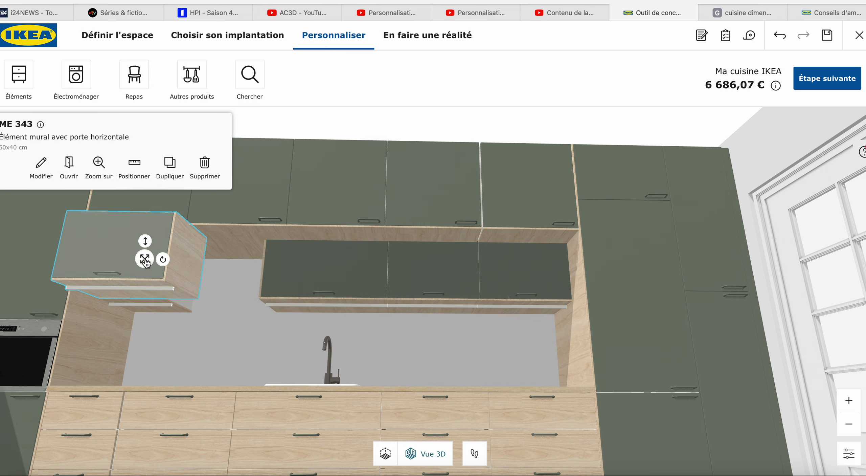
pyautogui.moveTo(143, 258); pyautogui.dragTo(232, 288)
pyautogui.click(191, 342)
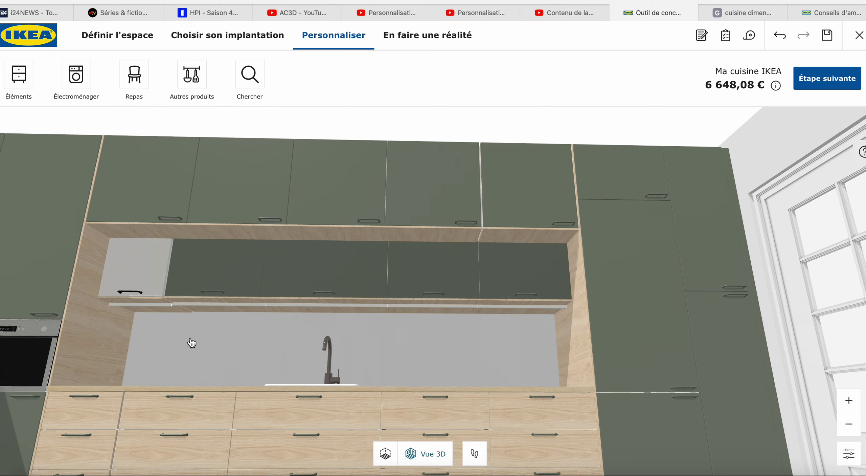
# Step: Examine the replacement fronts offered for the white horizontal door of the ME 342 wall unit
pyautogui.moveTo(158, 330)
pyautogui.mouseDown()
pyautogui.moveTo(193, 329)
pyautogui.moveTo(139, 328)
pyautogui.moveTo(150, 334)
pyautogui.mouseUp()
pyautogui.scroll(5, 185, 328)
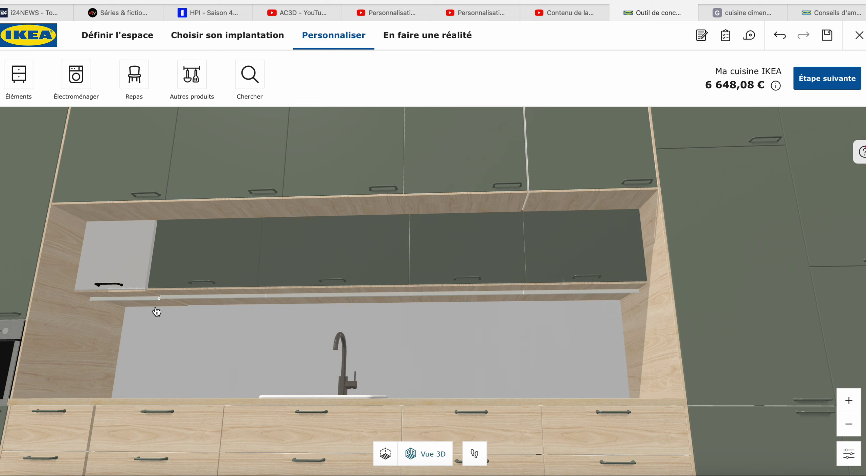
pyautogui.click(132, 286)
pyautogui.moveTo(134, 267); pyautogui.dragTo(135, 263)
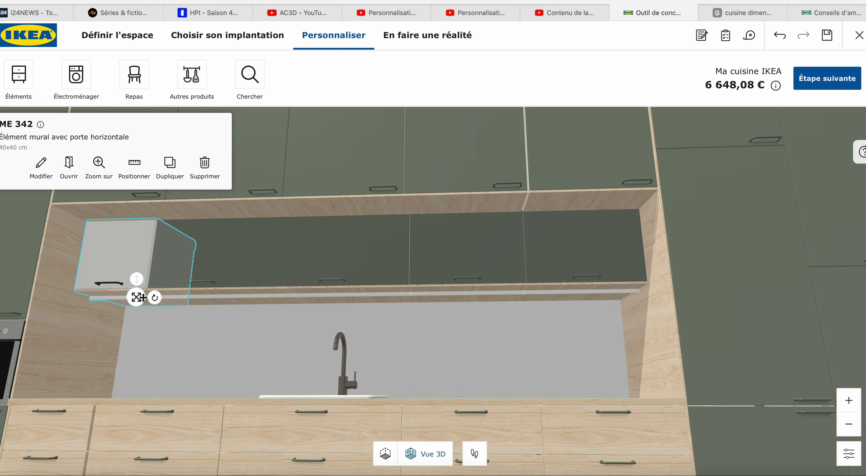
pyautogui.click(153, 320)
pyautogui.click(128, 241)
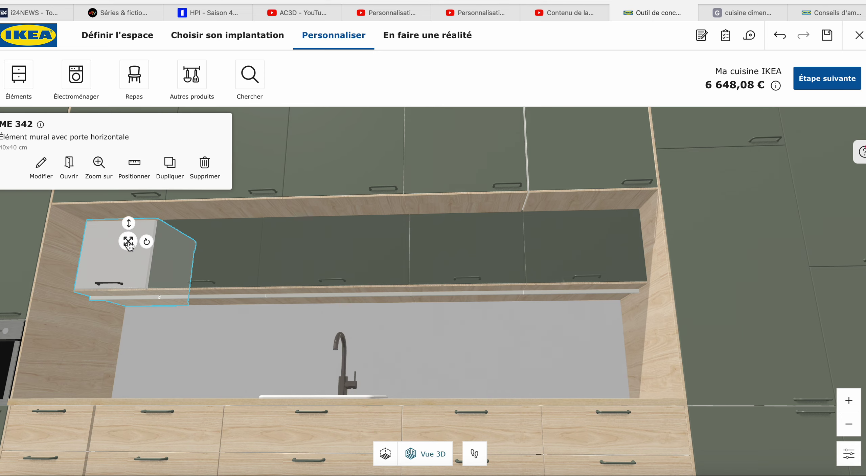
pyautogui.click(41, 166)
pyautogui.click(141, 296)
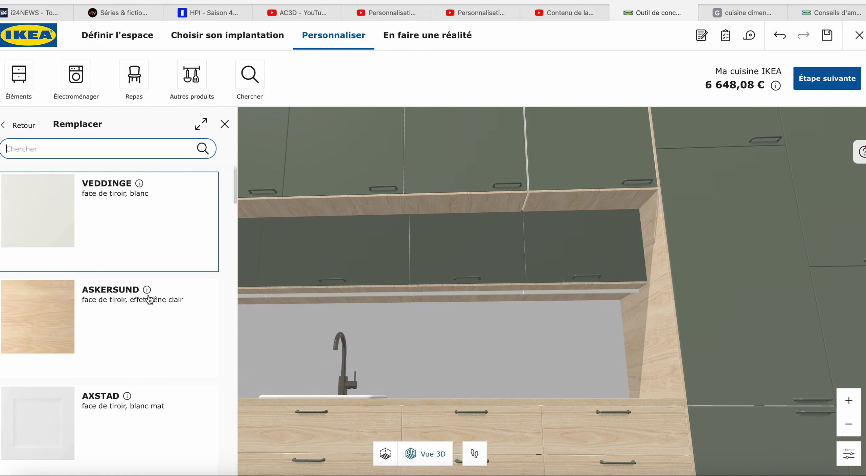
pyautogui.scroll(-20, 146, 333)
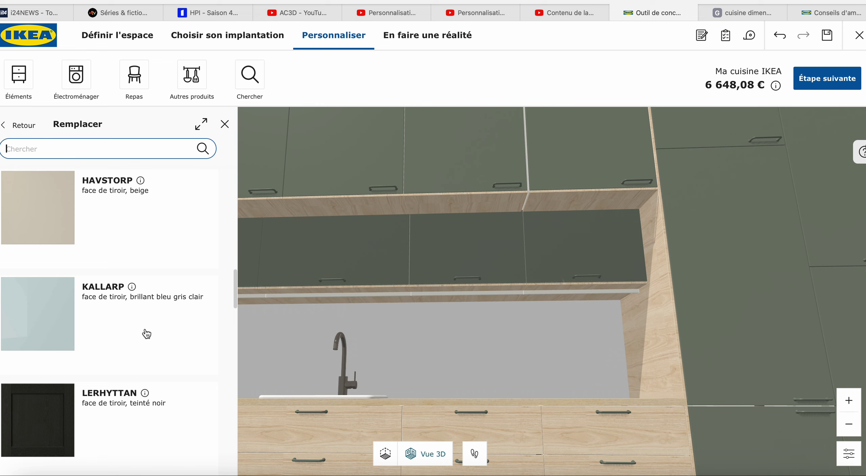
pyautogui.scroll(-15, 147, 333)
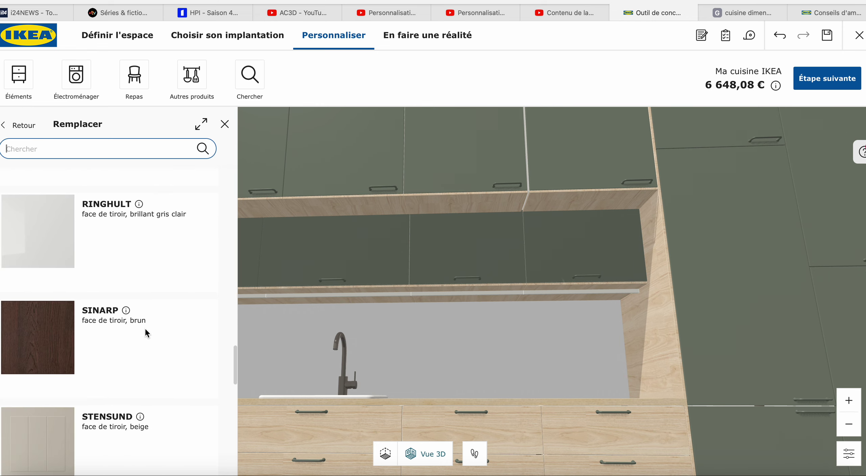
pyautogui.scroll(-10, 146, 333)
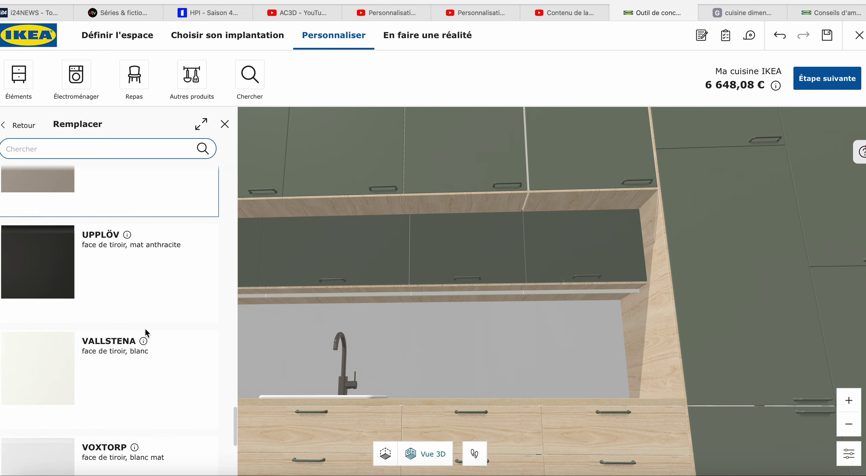
pyautogui.scroll(-5, 146, 332)
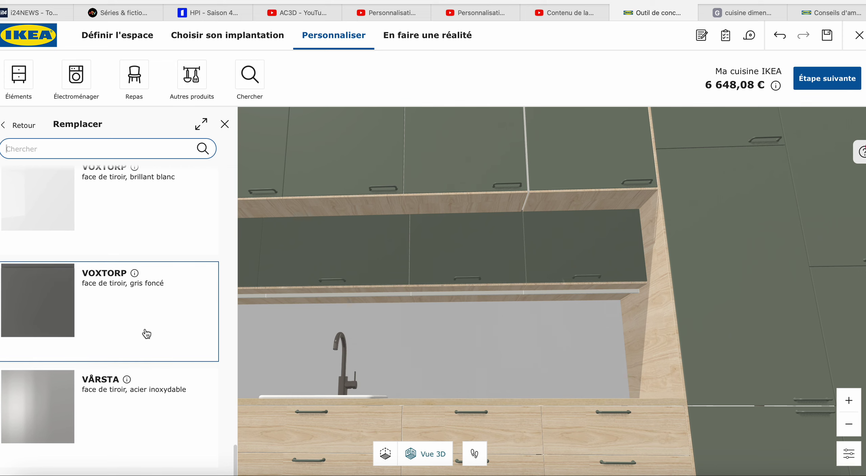
pyautogui.scroll(10, 146, 333)
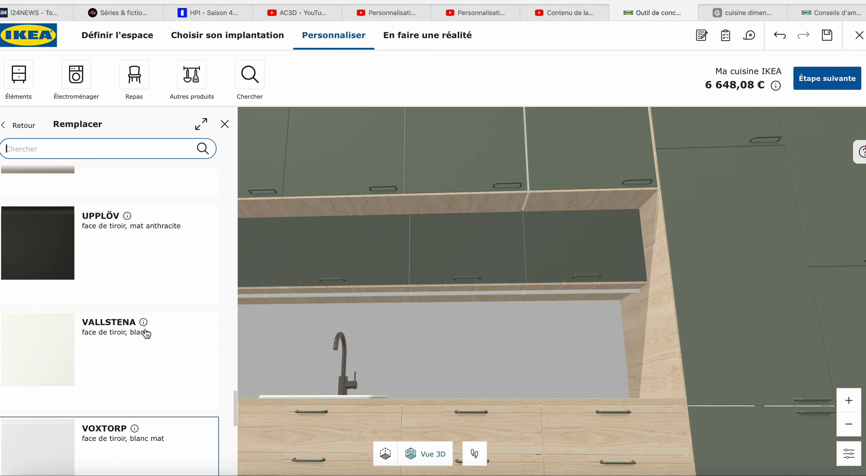
pyautogui.scroll(4, 146, 333)
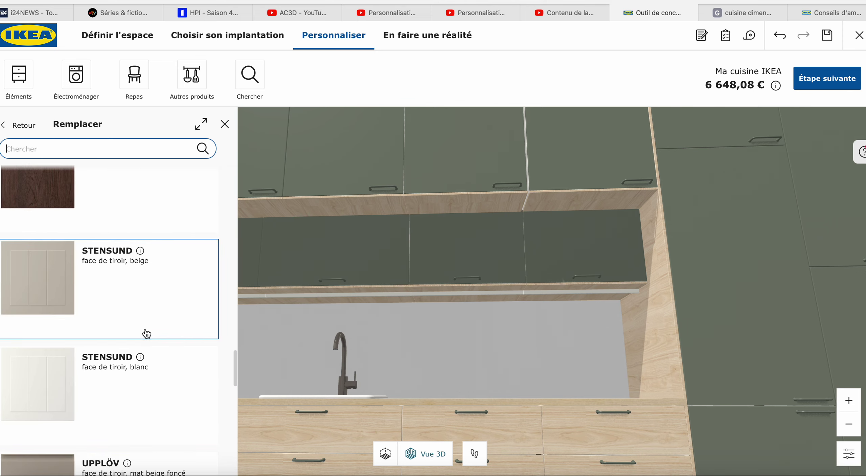
pyautogui.scroll(8, 147, 333)
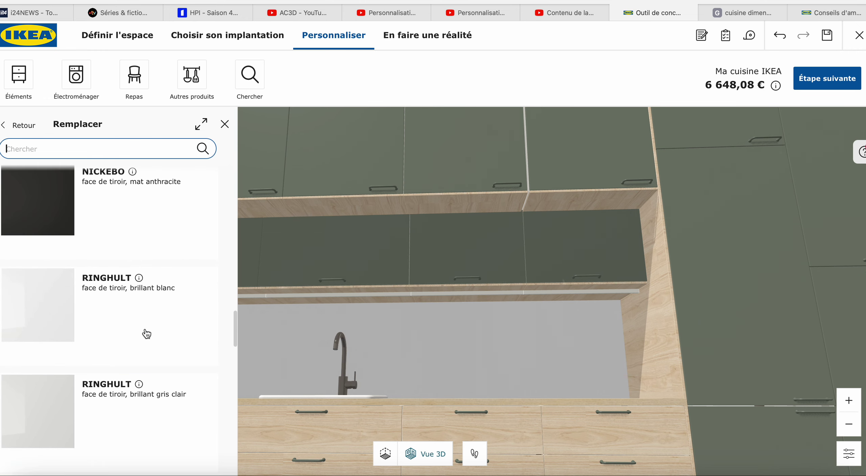
pyautogui.scroll(5, 146, 334)
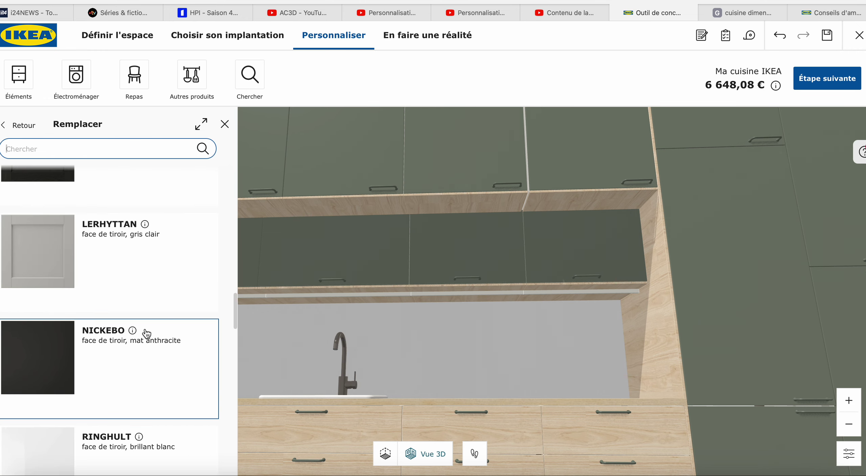
pyautogui.scroll(6, 147, 334)
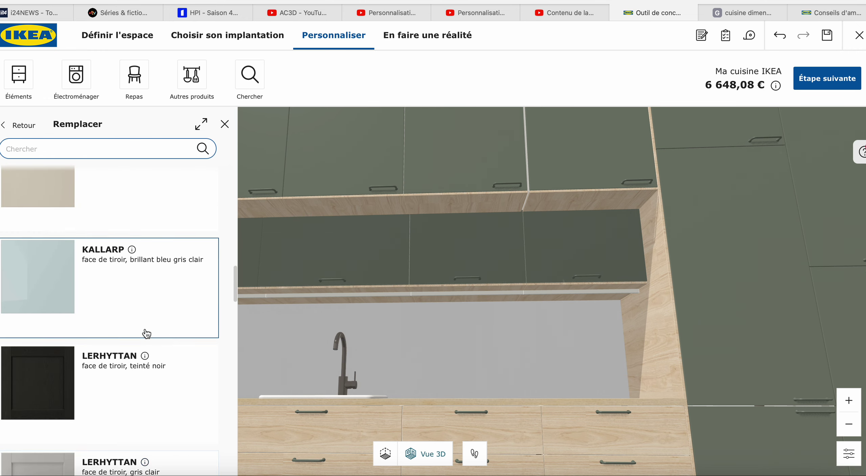
pyautogui.scroll(8, 147, 333)
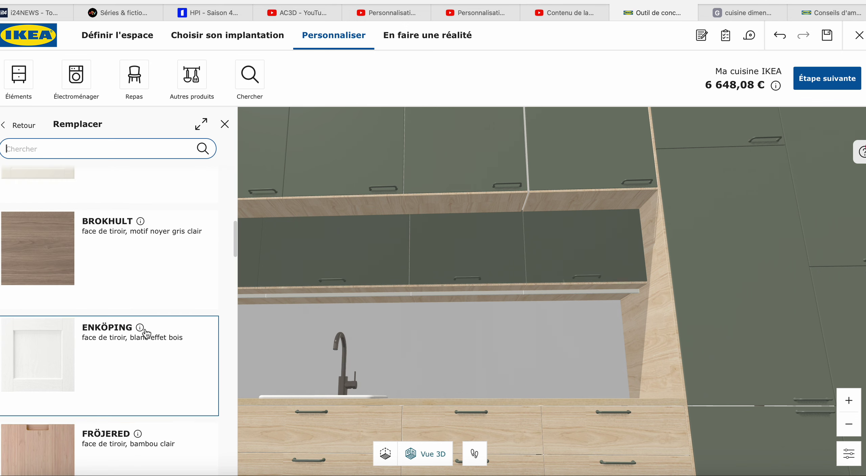
pyautogui.scroll(6, 146, 334)
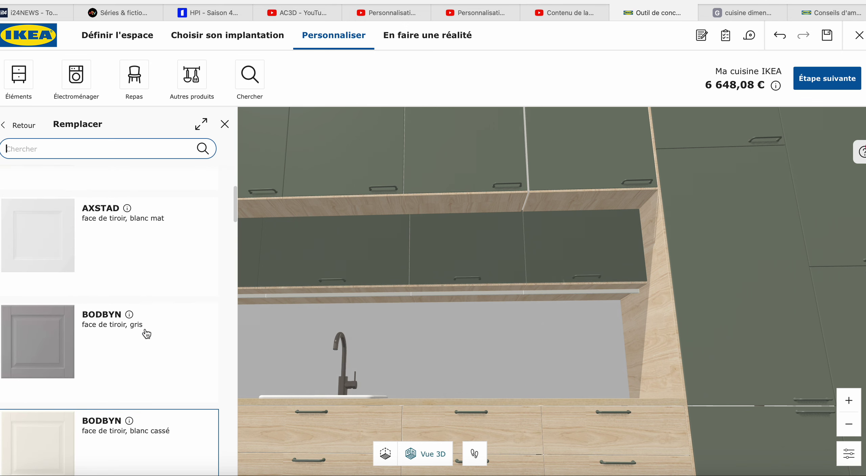
pyautogui.scroll(4, 146, 334)
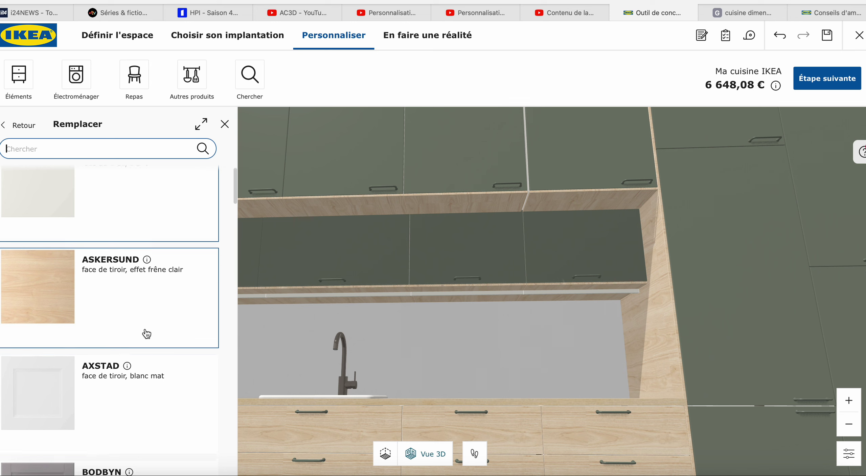
pyautogui.scroll(1, 147, 334)
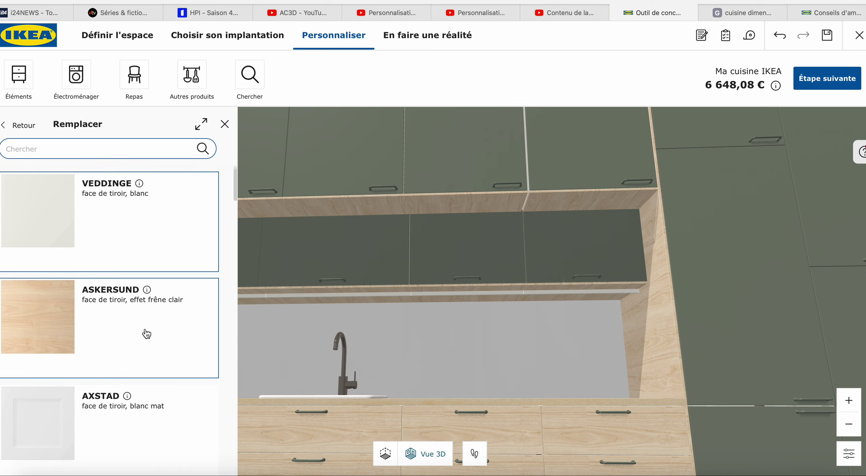
pyautogui.click(280, 343)
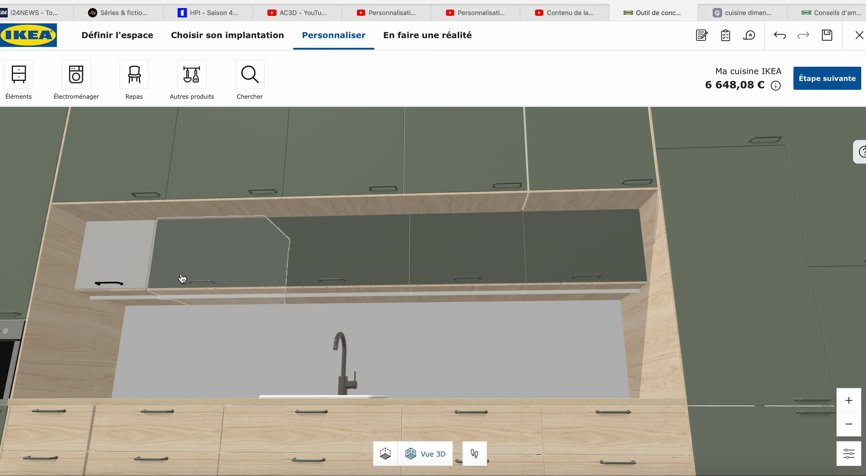
# Step: Replace the ME 342's white horizontal door with the ASKERSUND light ash effect front, applied to the selection only
pyautogui.click(128, 262)
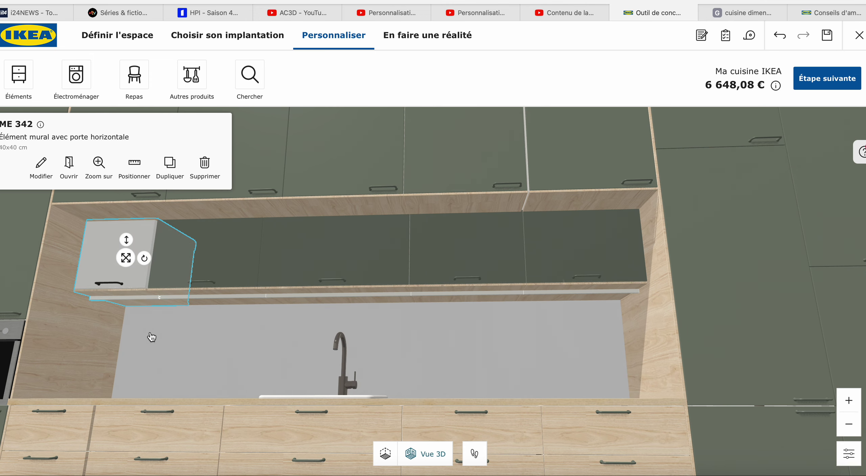
pyautogui.moveTo(156, 341)
pyautogui.mouseDown()
pyautogui.moveTo(157, 392)
pyautogui.moveTo(160, 338)
pyautogui.moveTo(153, 342)
pyautogui.mouseUp()
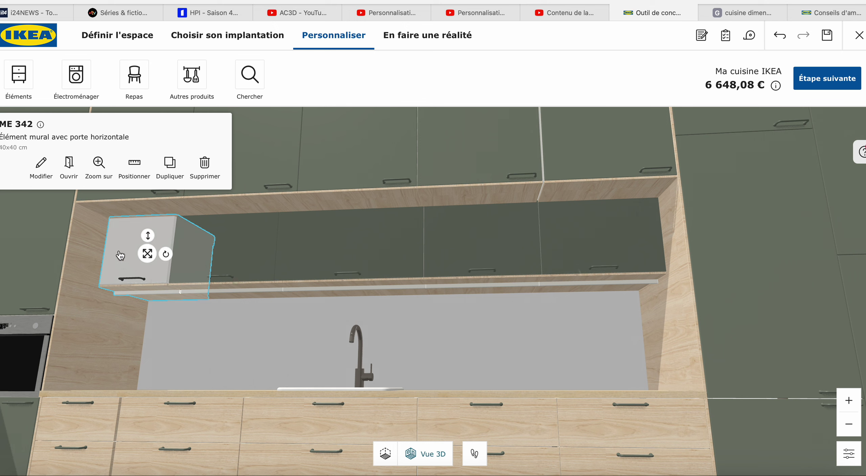
pyautogui.click(46, 175)
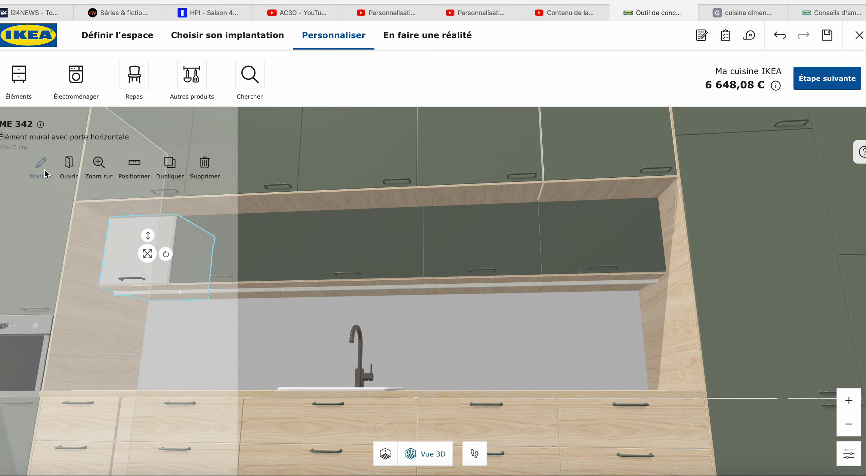
pyautogui.click(141, 297)
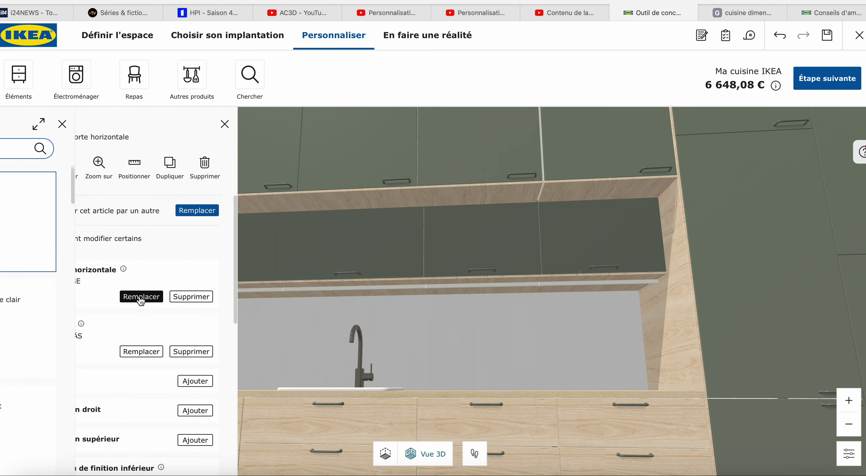
pyautogui.scroll(-3, 141, 300)
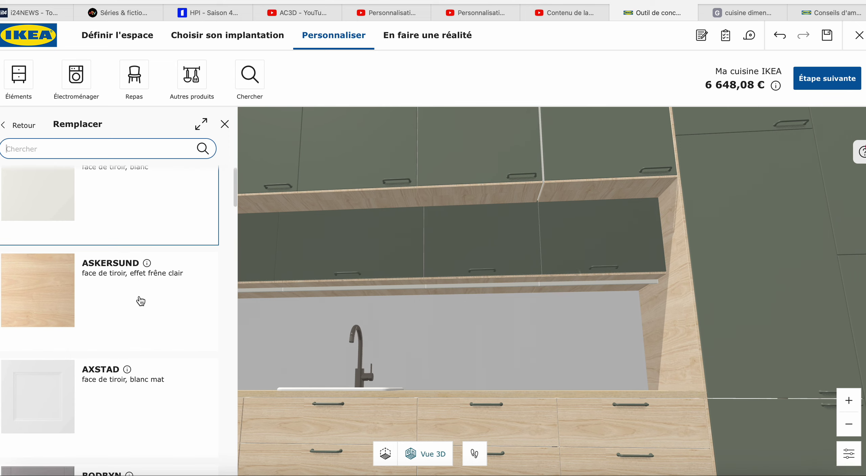
pyautogui.scroll(-10, 141, 299)
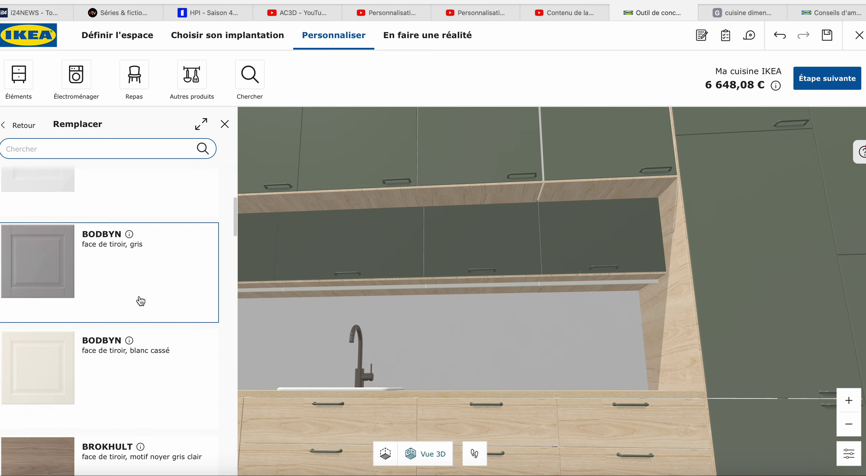
pyautogui.scroll(-5, 141, 300)
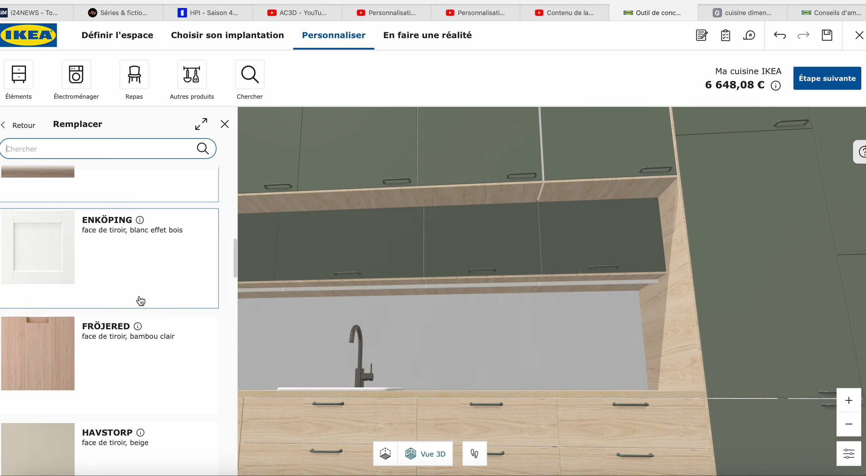
pyautogui.scroll(-5, 140, 301)
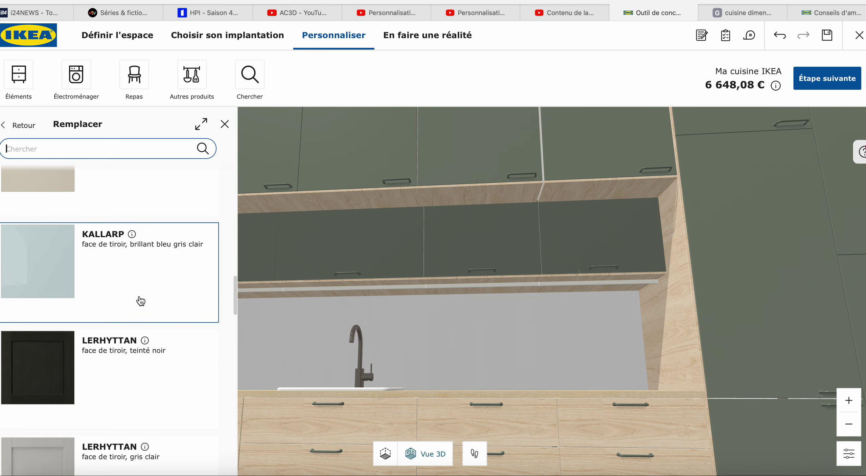
pyautogui.scroll(-1, 140, 300)
pyautogui.scroll(15, 143, 301)
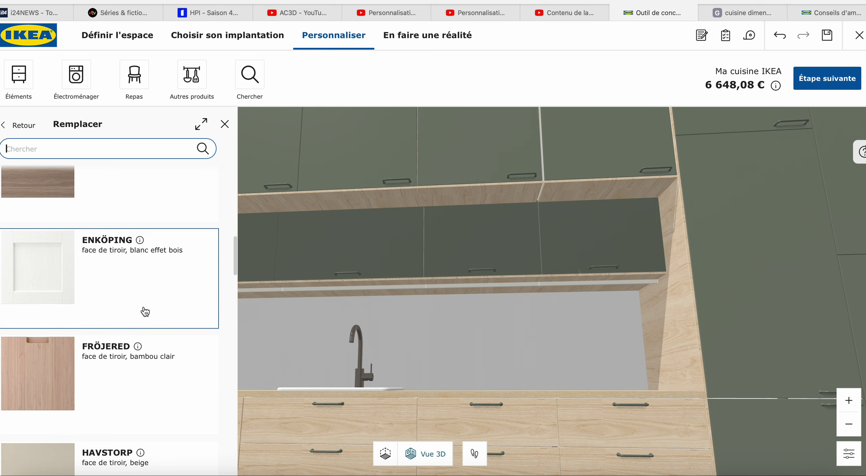
pyautogui.click(146, 268)
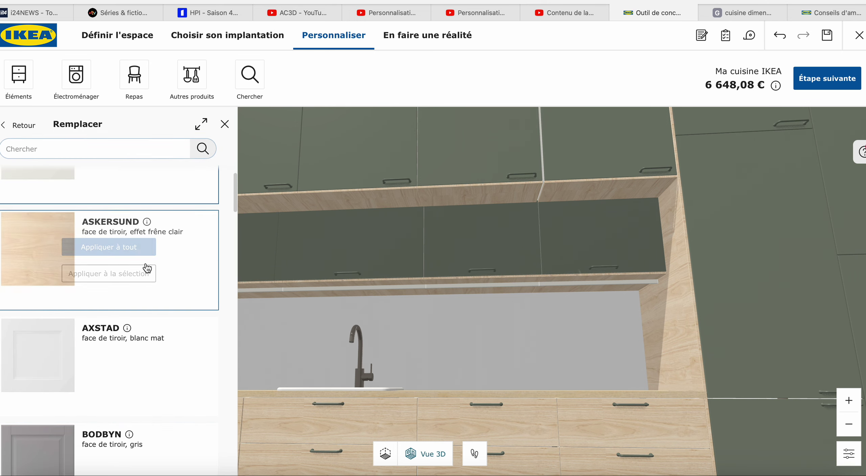
pyautogui.click(140, 271)
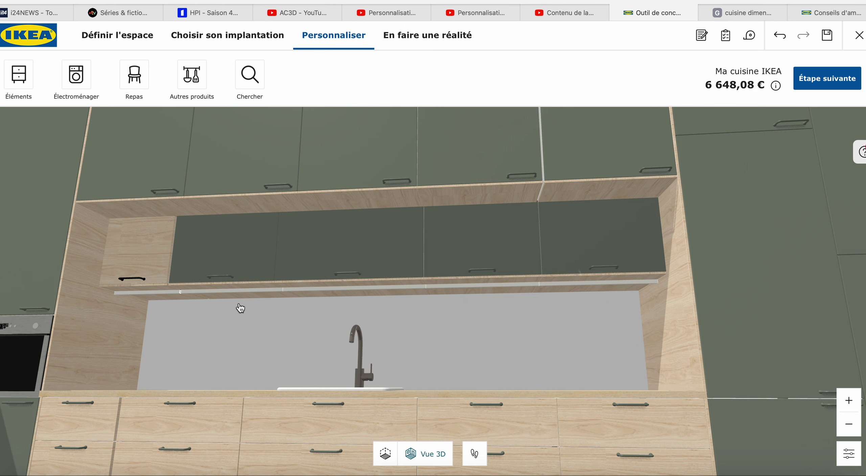
# Step: Replace the fronts of the four grey-green wall units beside the ME 342 with ASKERSUND light ash effect
pyautogui.click(222, 273)
pyautogui.keyDown('shift'); pyautogui.click(305, 271); pyautogui.keyUp('shift')
pyautogui.keyDown('shift'); pyautogui.click(503, 255); pyautogui.keyUp('shift')
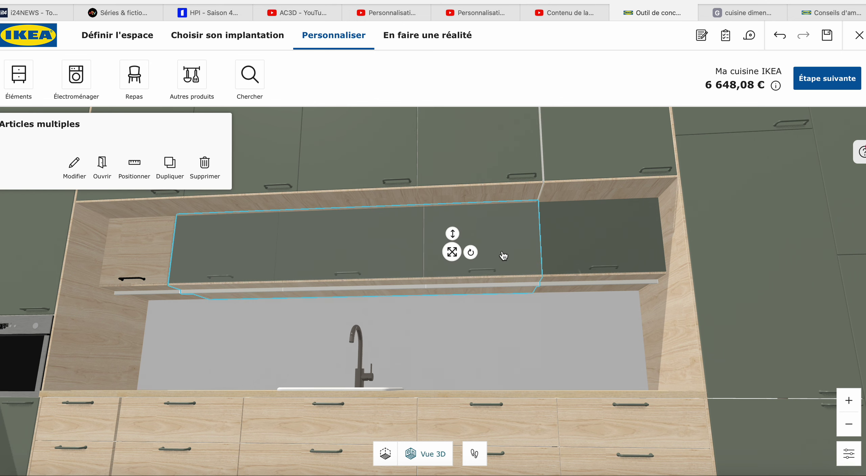
pyautogui.keyDown('shift'); pyautogui.click(570, 243); pyautogui.keyUp('shift')
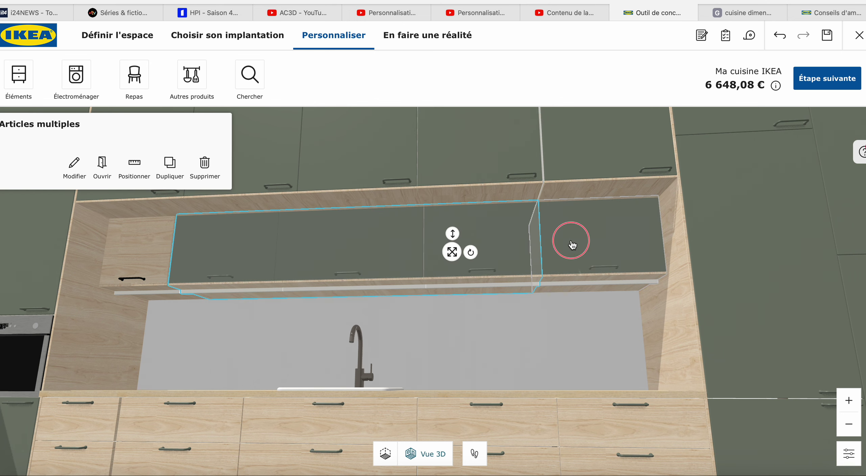
pyautogui.click(73, 169)
pyautogui.click(153, 296)
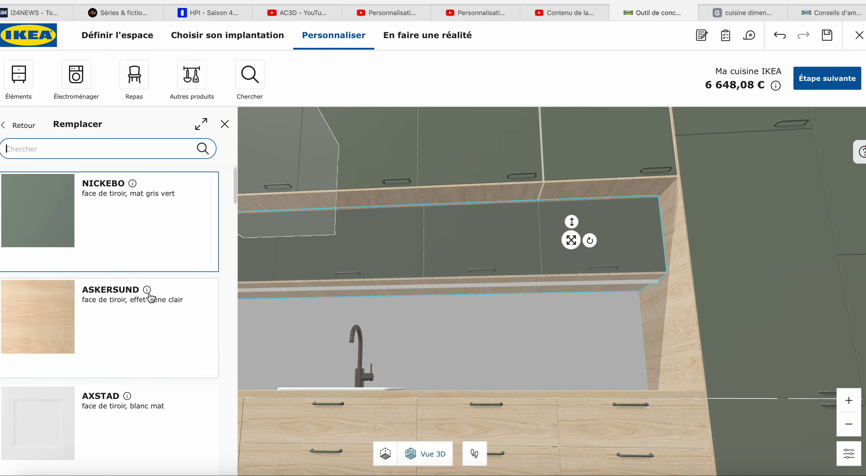
pyautogui.click(149, 301)
pyautogui.click(433, 358)
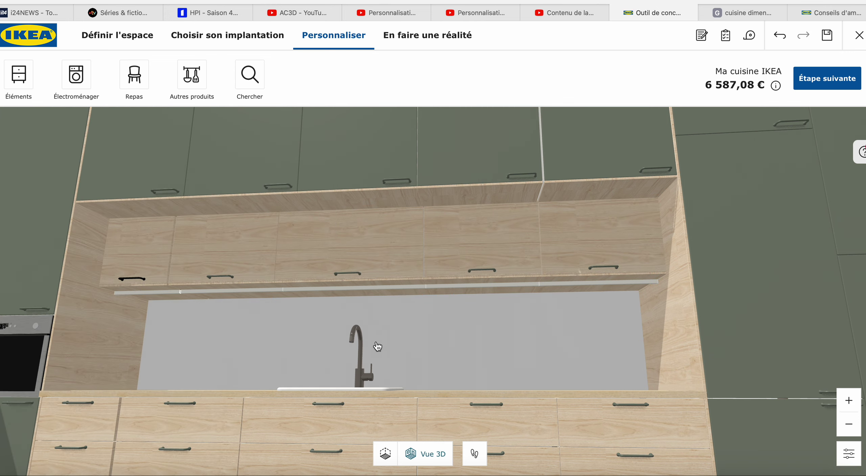
# Step: Add the NICKEBO matt grey-green decor strip to all five ash-fronted wall units above the sink
pyautogui.moveTo(205, 345)
pyautogui.mouseDown()
pyautogui.moveTo(243, 345)
pyautogui.moveTo(203, 342)
pyautogui.mouseUp()
pyautogui.click(113, 258)
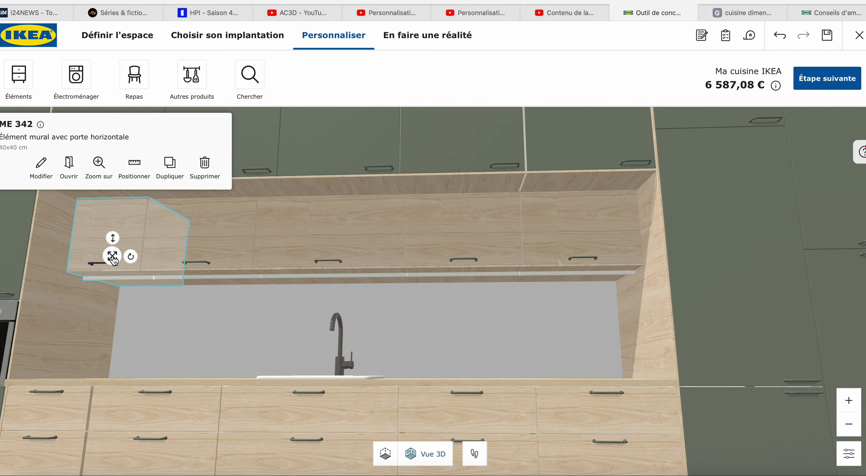
pyautogui.keyDown('shift'); pyautogui.click(181, 255); pyautogui.keyUp('shift')
pyautogui.keyDown('shift'); pyautogui.click(301, 240); pyautogui.keyUp('shift')
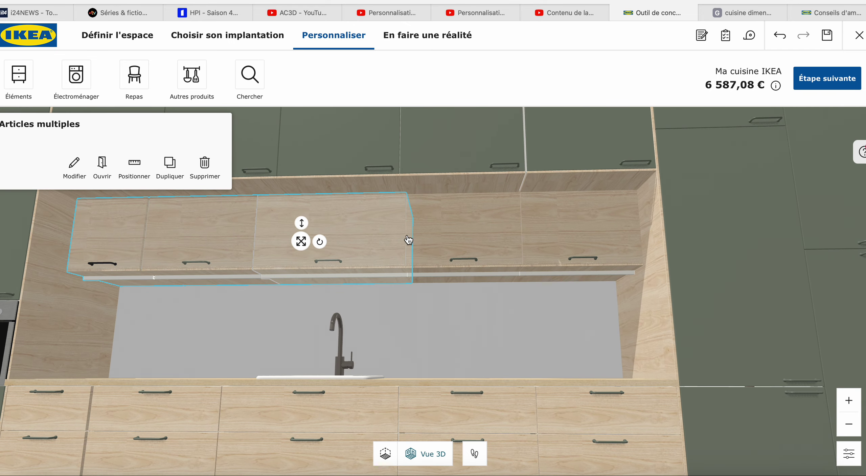
pyautogui.keyDown('shift'); pyautogui.click(465, 238); pyautogui.keyUp('shift')
pyautogui.keyDown('shift'); pyautogui.click(548, 240); pyautogui.keyUp('shift')
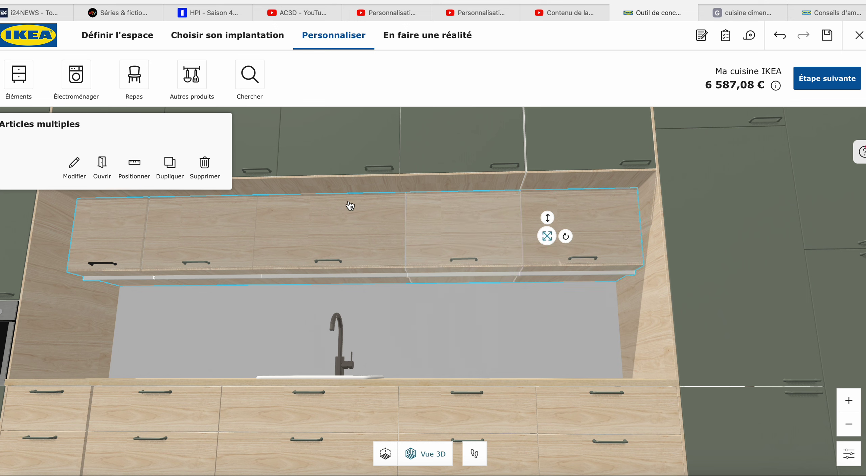
pyautogui.click(74, 166)
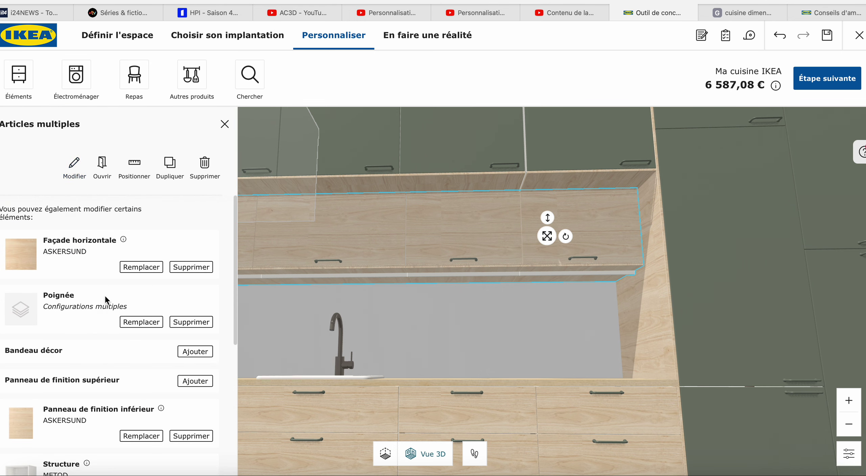
pyautogui.click(184, 358)
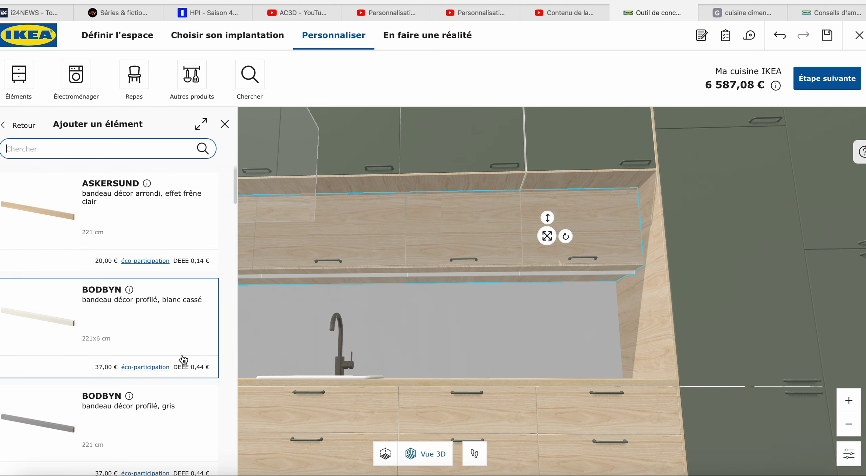
pyautogui.scroll(-7, 175, 354)
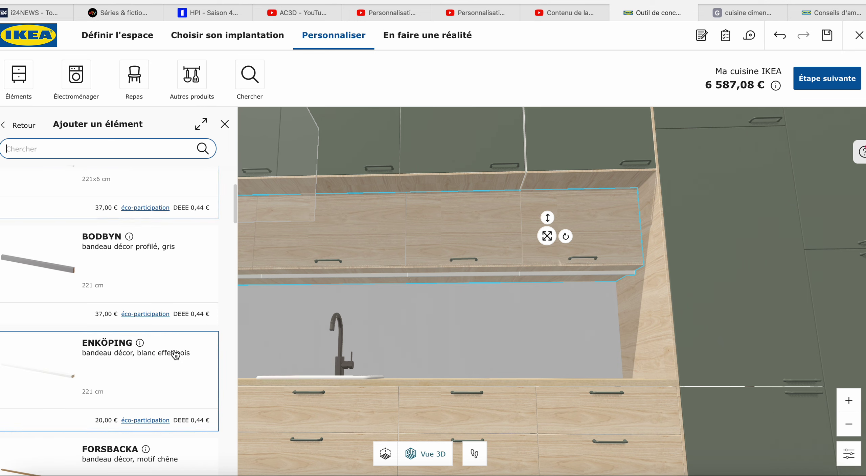
pyautogui.scroll(-2, 175, 354)
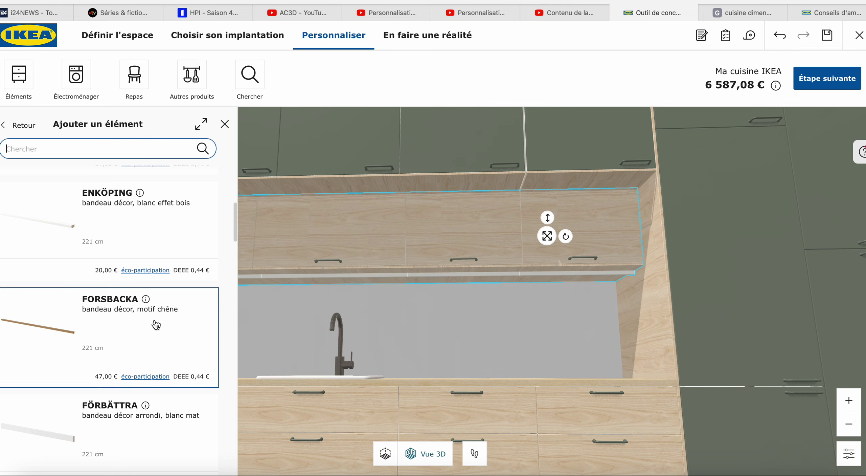
pyautogui.scroll(-1, 156, 325)
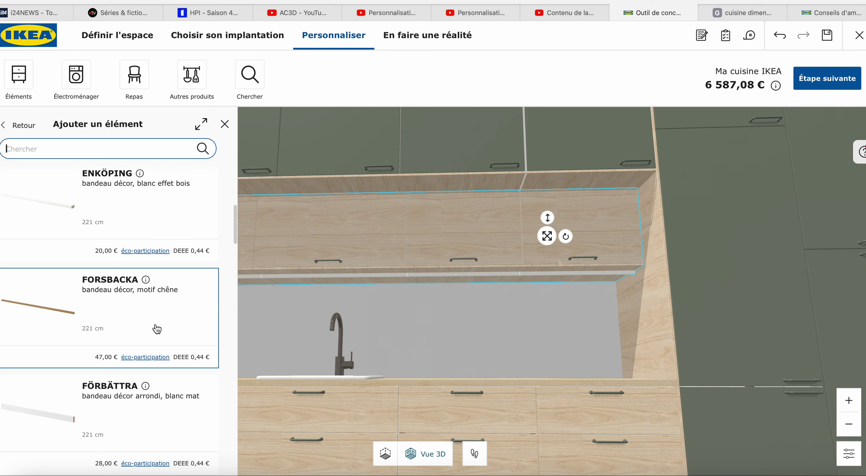
pyautogui.scroll(-8, 156, 331)
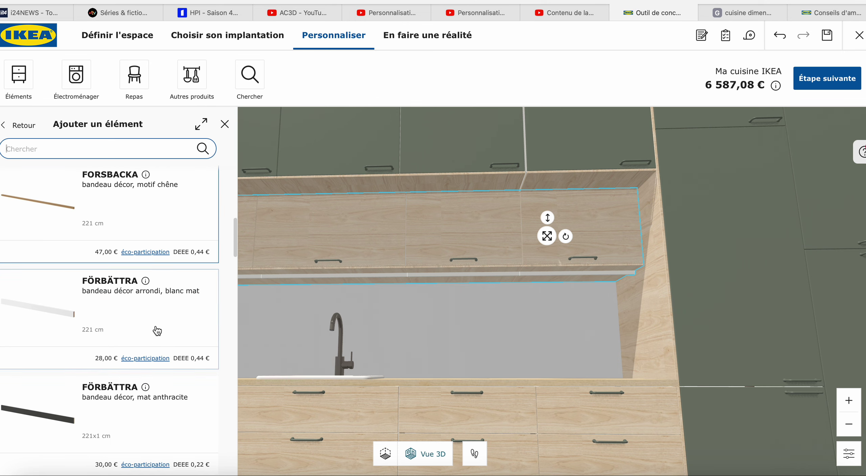
pyautogui.scroll(-5, 157, 331)
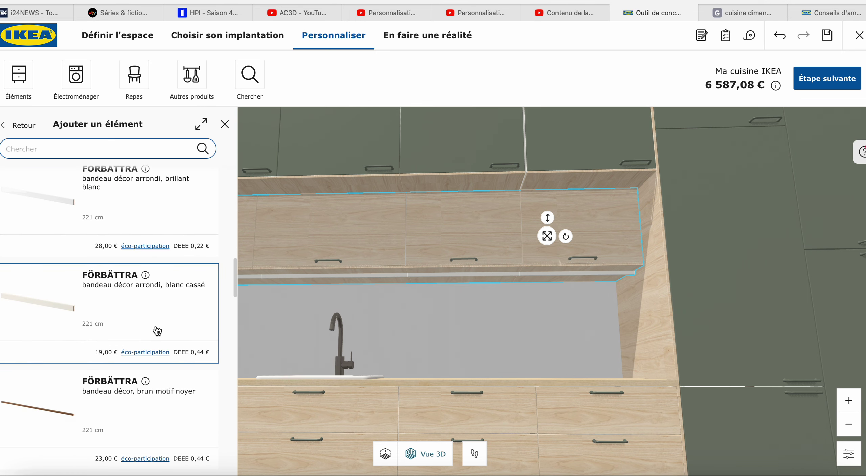
pyautogui.scroll(-9, 166, 361)
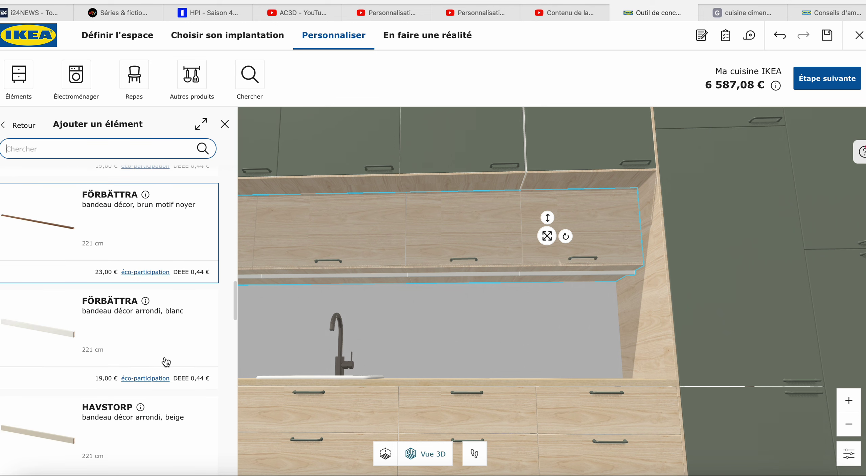
pyautogui.scroll(-9, 166, 362)
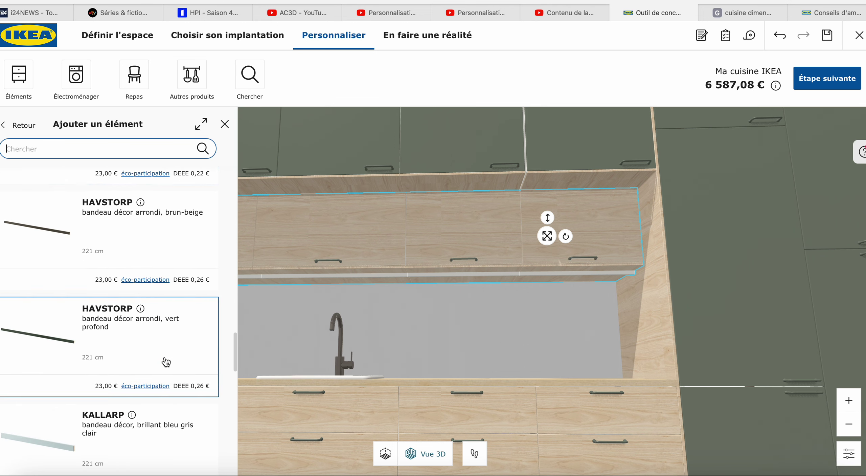
pyautogui.scroll(-3, 166, 361)
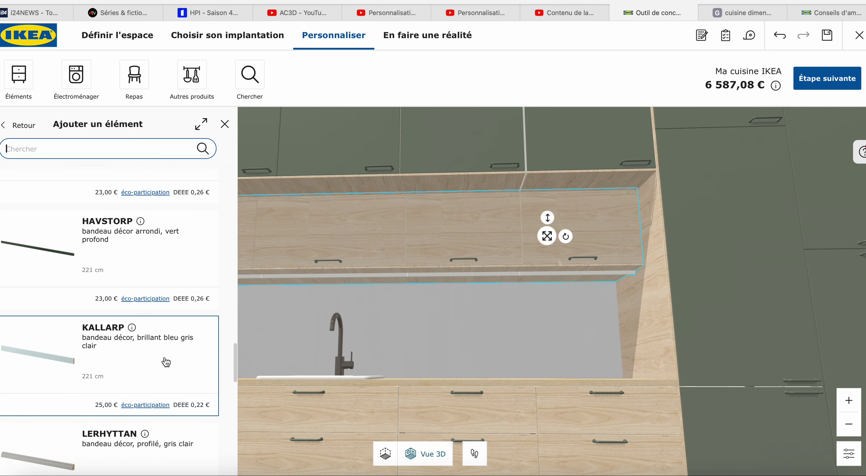
pyautogui.scroll(-5, 166, 361)
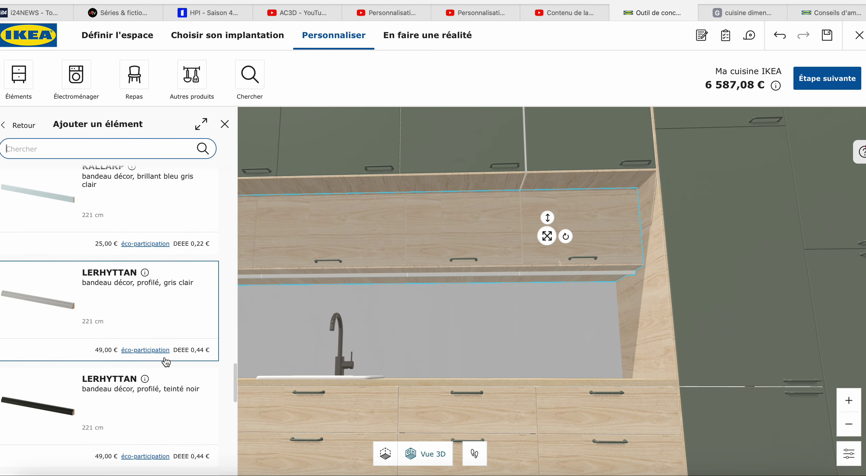
pyautogui.scroll(-3, 166, 361)
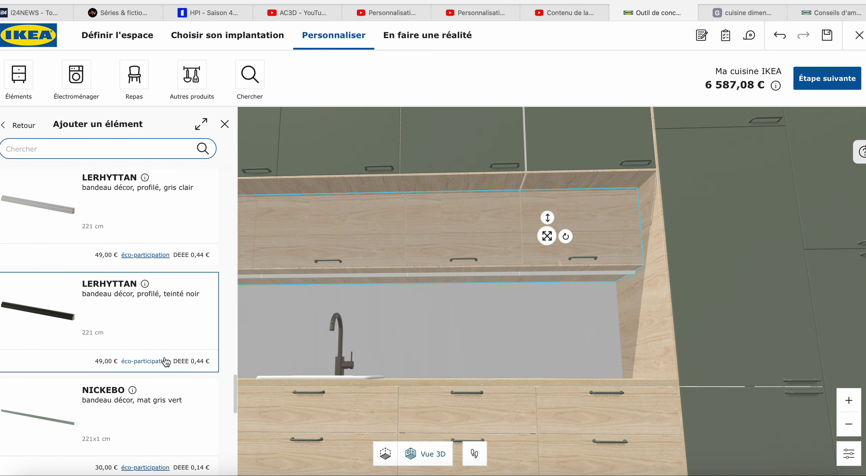
pyautogui.click(170, 403)
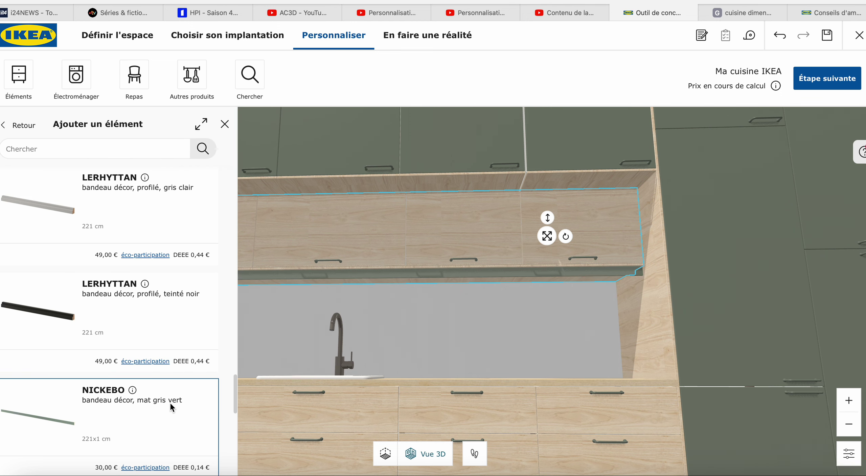
pyautogui.click(467, 349)
# Step: Examine the replacement handles offered for the black BAGGANÄS handle of the ME 342 wall unit
pyautogui.moveTo(282, 333); pyautogui.dragTo(234, 337)
pyautogui.click(165, 198)
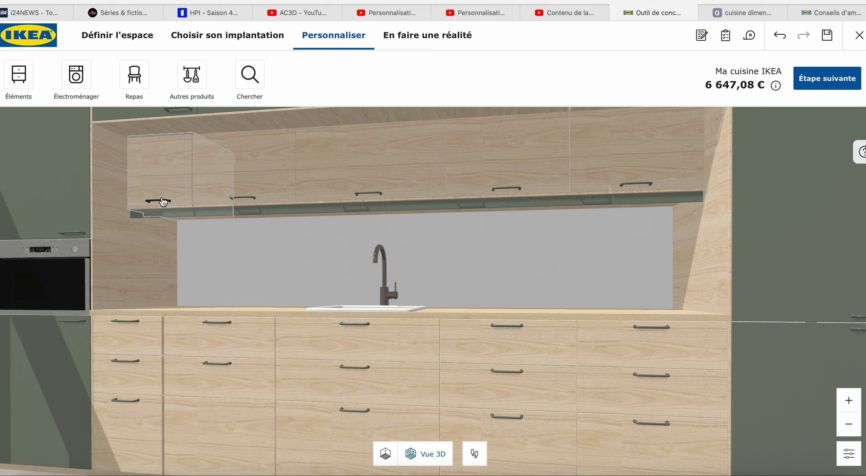
pyautogui.click(41, 164)
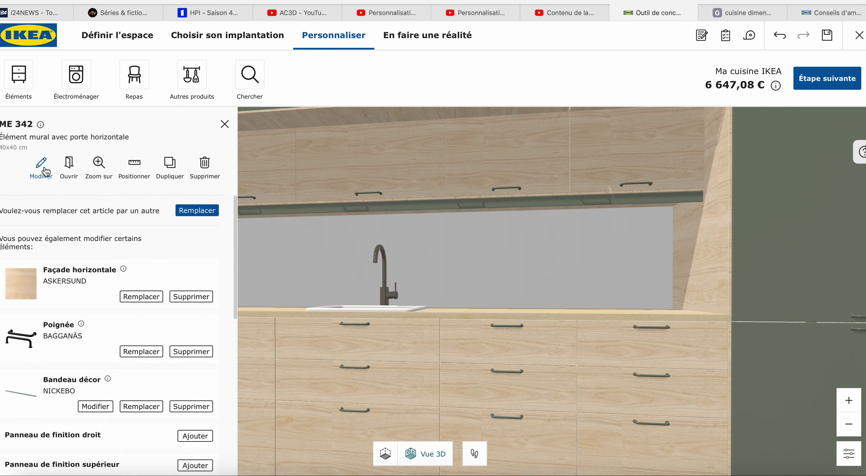
pyautogui.click(153, 353)
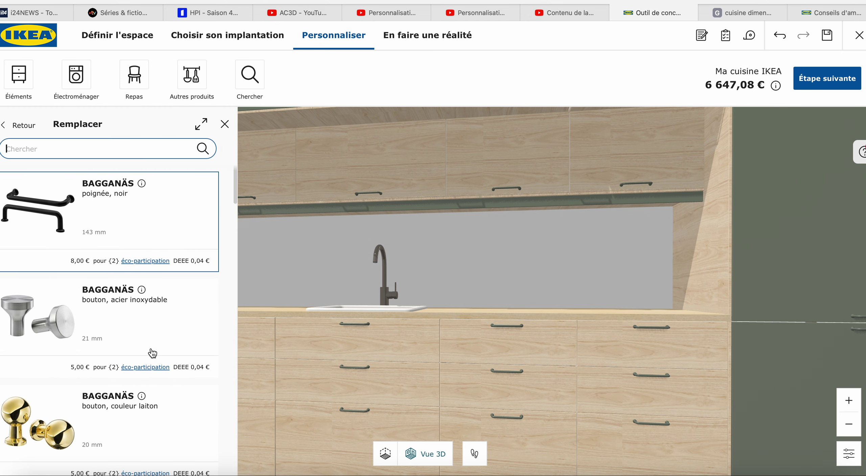
pyautogui.scroll(-5, 152, 353)
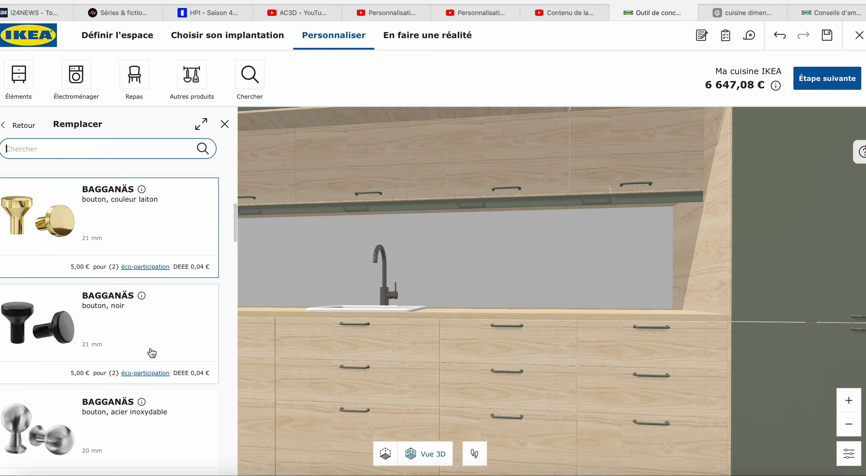
pyautogui.scroll(-2, 152, 353)
pyautogui.scroll(-7, 152, 353)
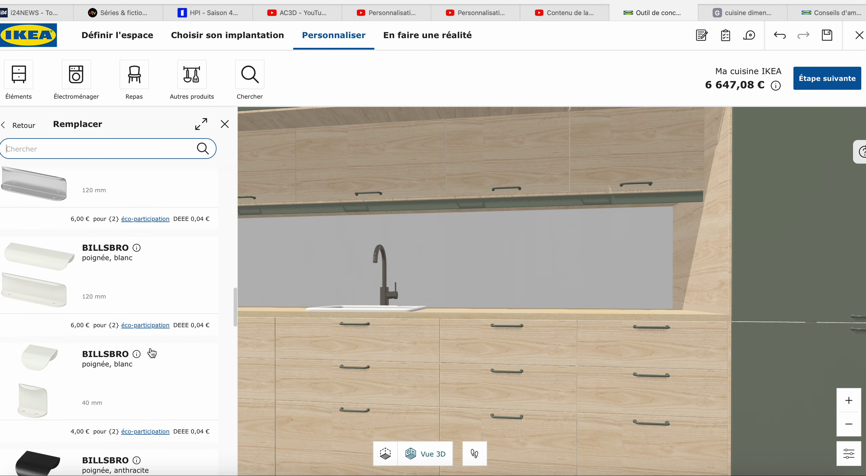
pyautogui.scroll(-15, 152, 353)
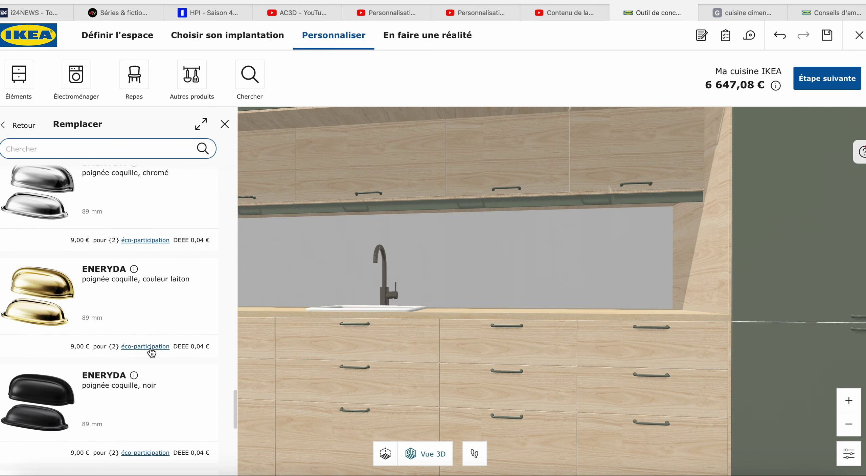
pyautogui.scroll(15, 152, 352)
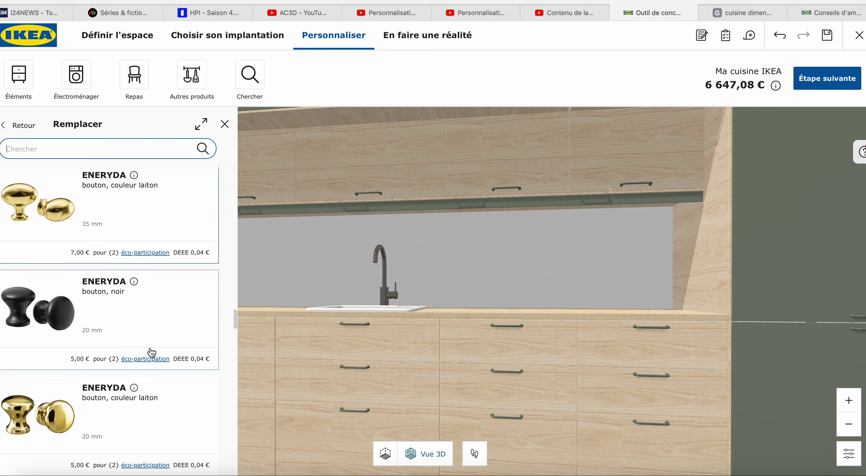
pyautogui.scroll(-12, 152, 353)
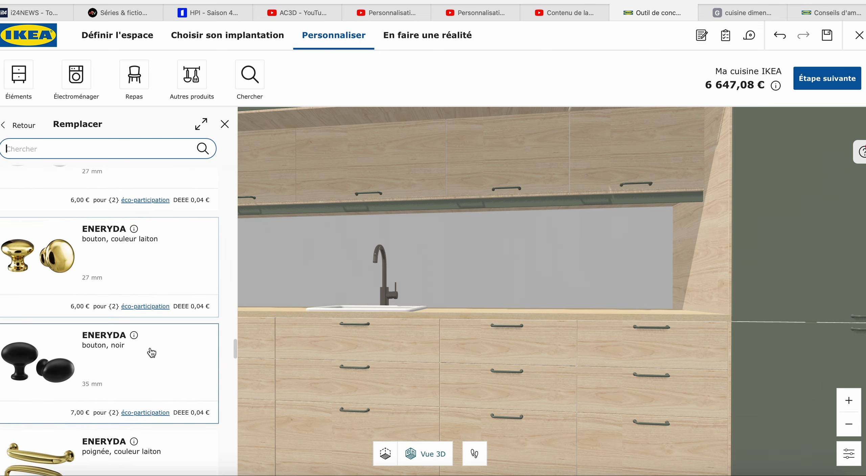
pyautogui.scroll(-8, 151, 352)
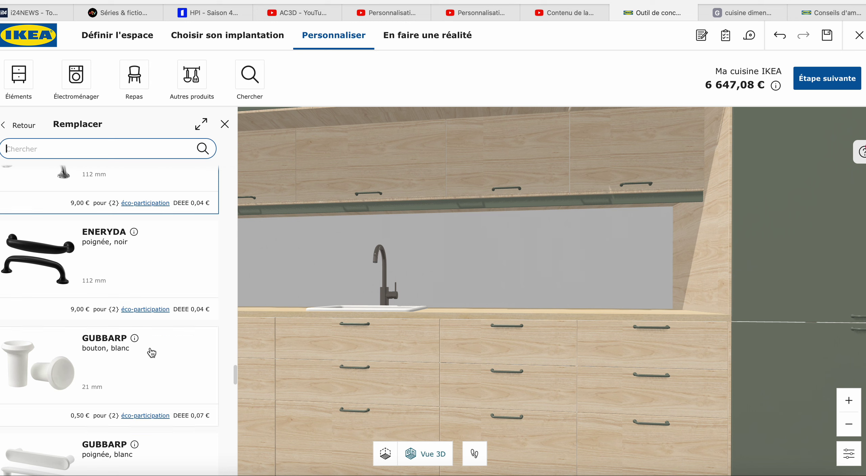
pyautogui.scroll(-10, 151, 352)
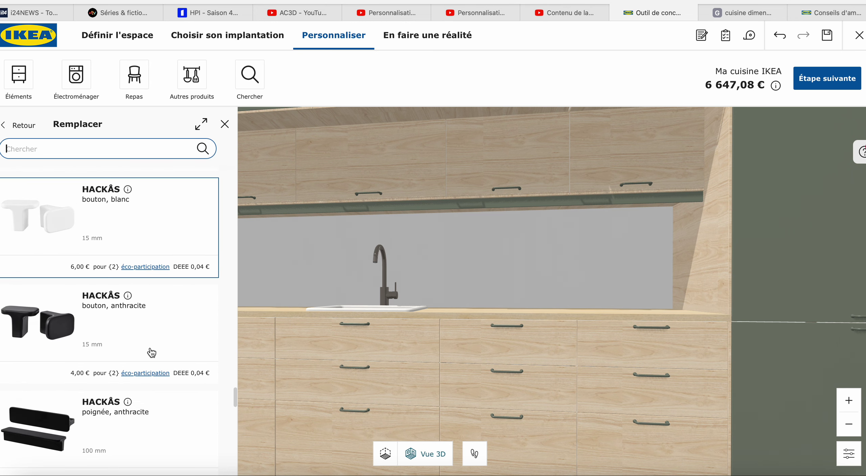
pyautogui.scroll(-12, 151, 353)
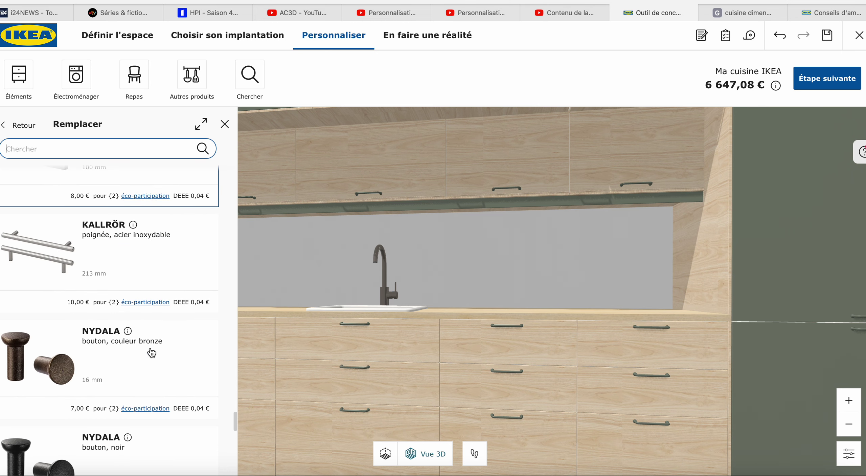
pyautogui.scroll(-10, 151, 352)
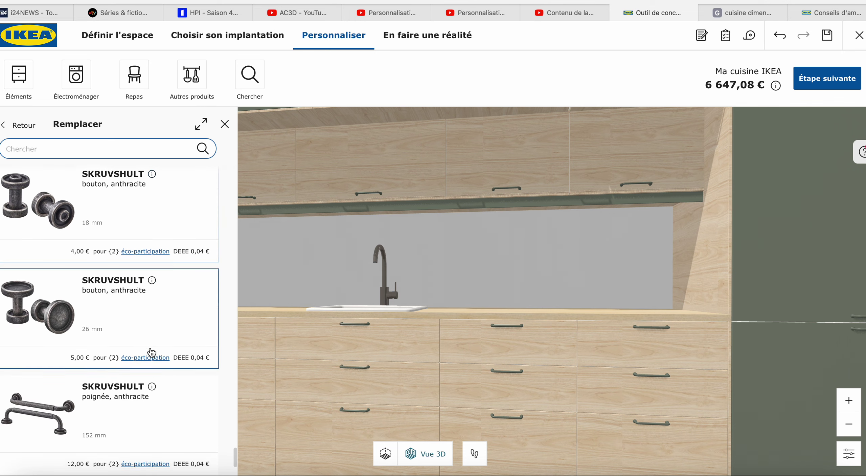
pyautogui.scroll(-5, 151, 352)
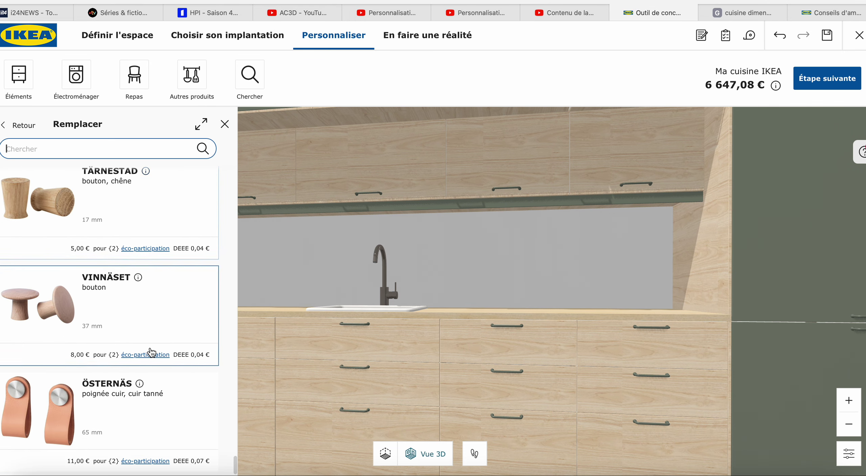
pyautogui.scroll(14, 151, 352)
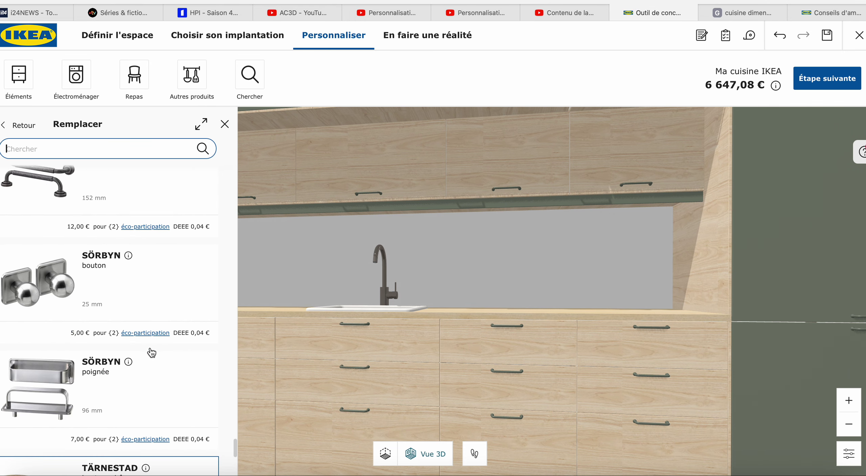
pyautogui.scroll(6, 151, 353)
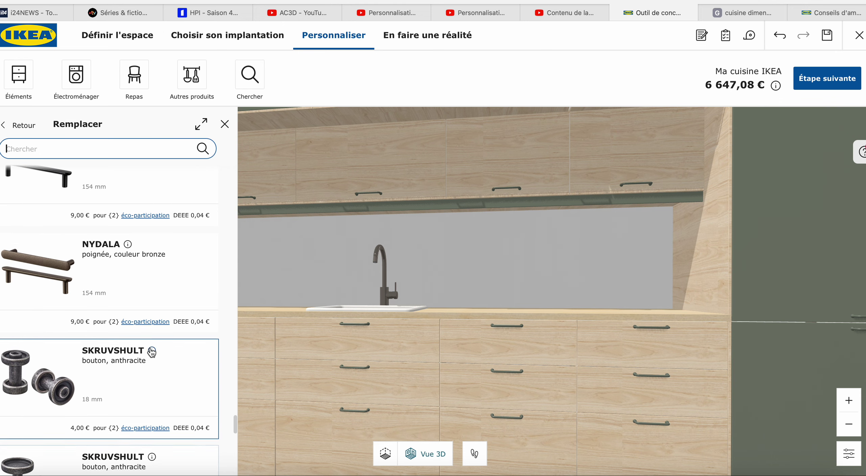
pyautogui.scroll(8, 152, 352)
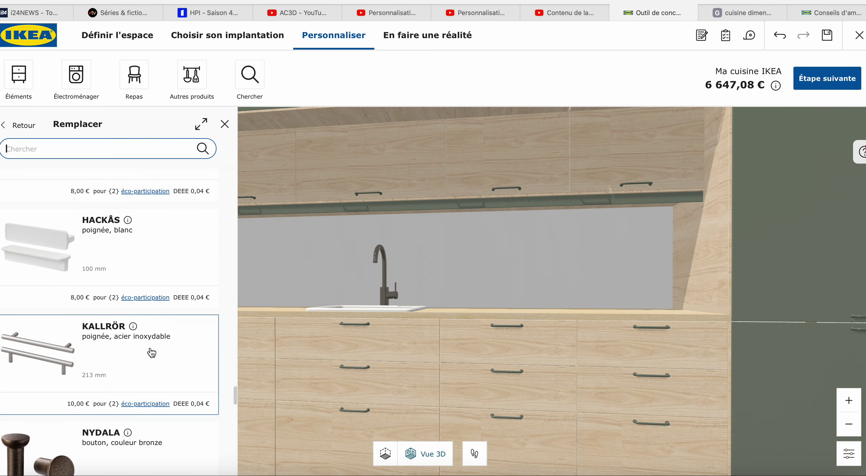
pyautogui.scroll(8, 152, 353)
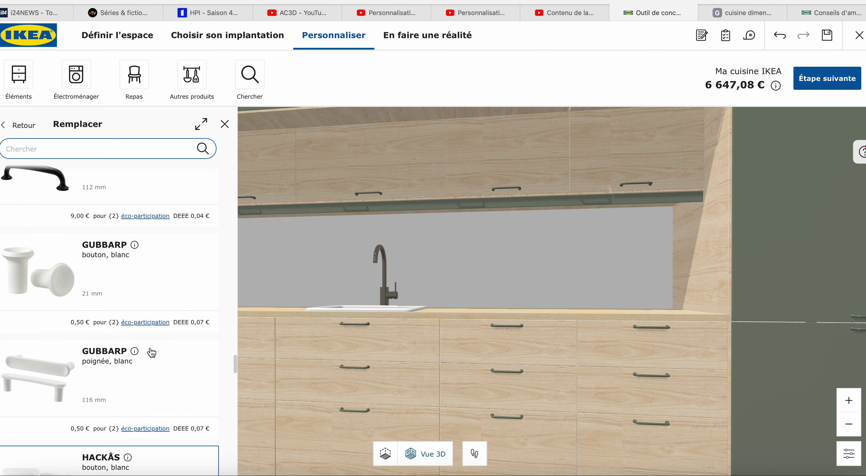
pyautogui.scroll(6, 151, 352)
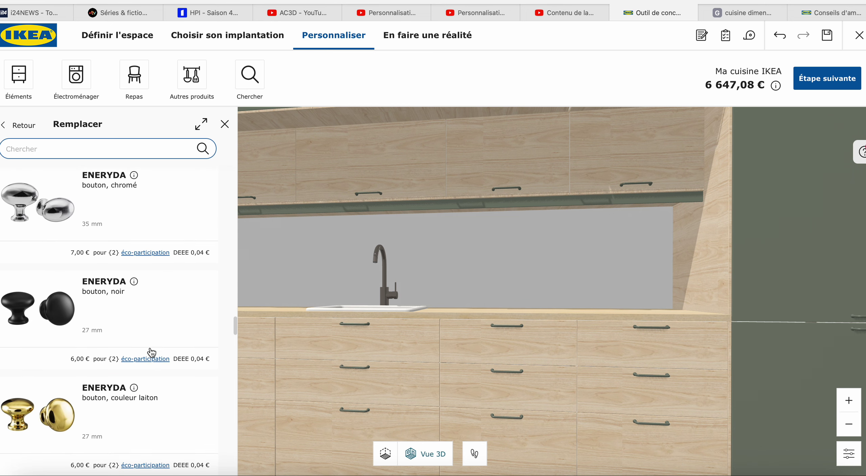
pyautogui.scroll(-6, 151, 352)
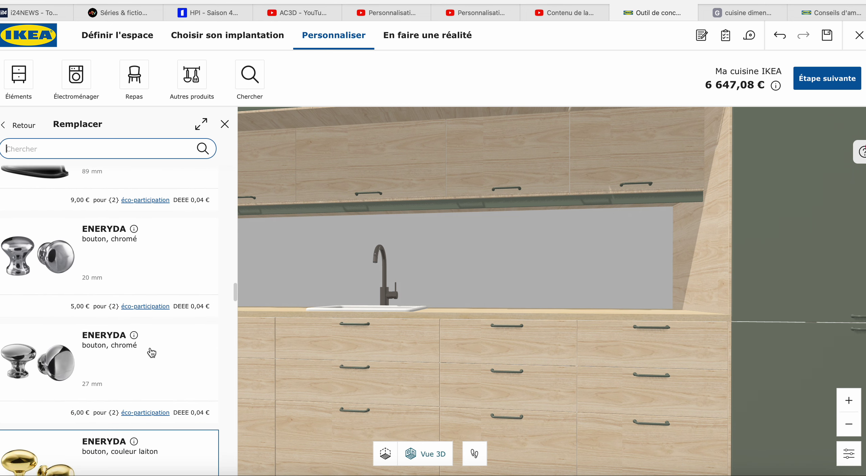
pyautogui.scroll(10, 152, 353)
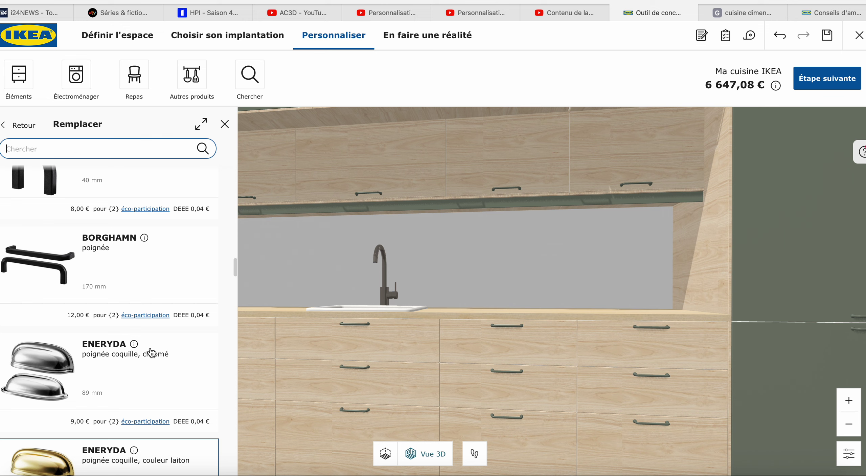
pyautogui.scroll(10, 152, 353)
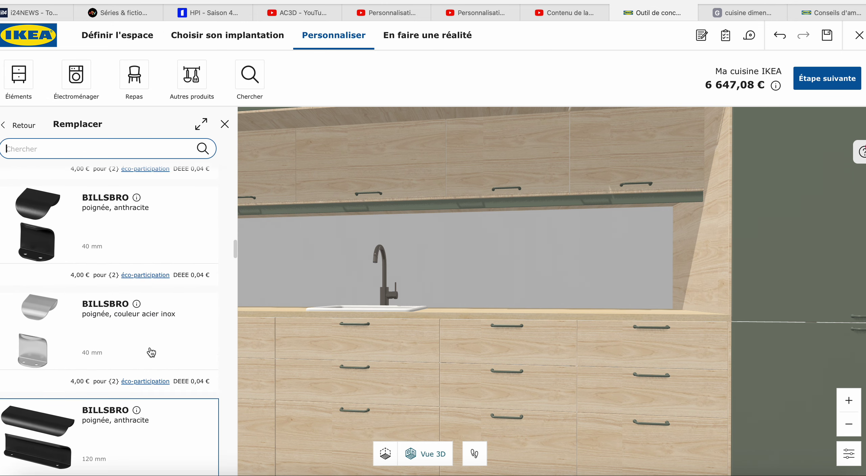
pyautogui.scroll(8, 152, 352)
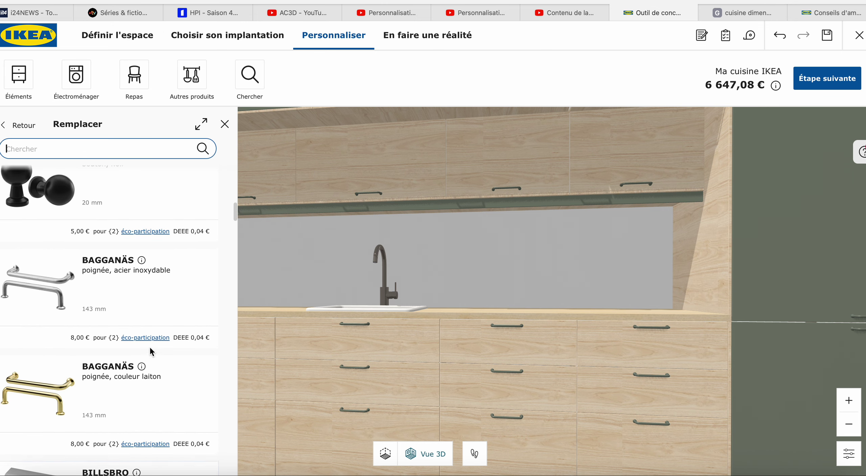
pyautogui.scroll(8, 151, 353)
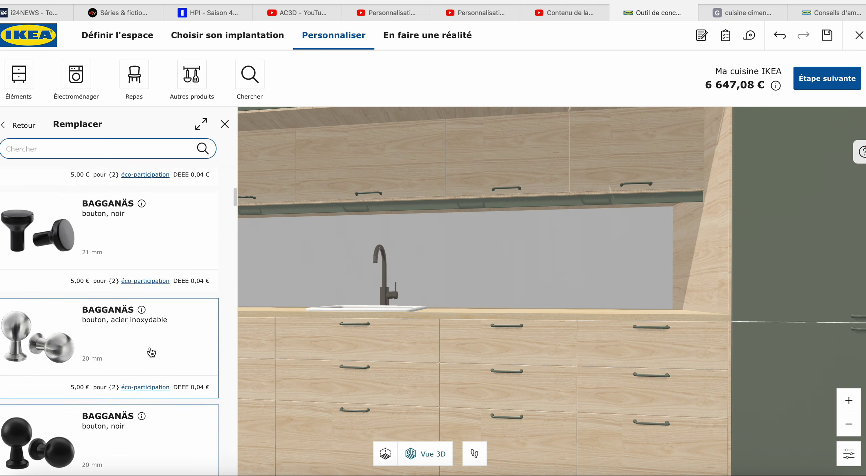
pyautogui.scroll(6, 152, 352)
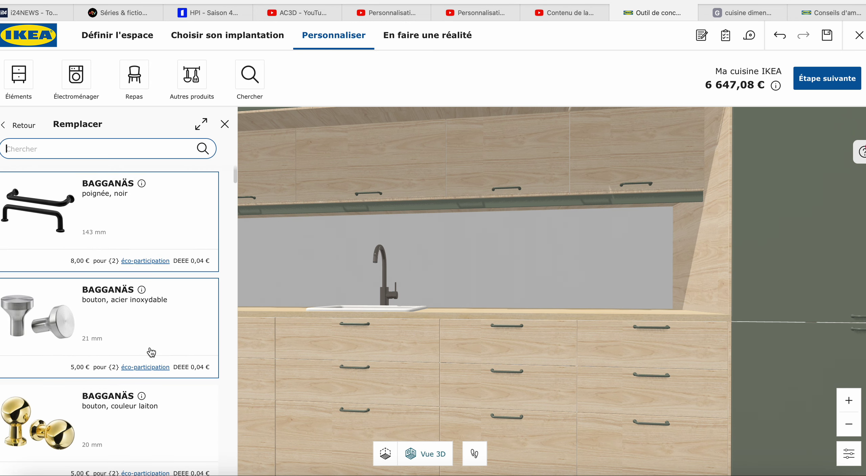
pyautogui.click(300, 270)
# Step: Check which handle is fitted to the neighbouring ME 343 wall unit in its list of editable components
pyautogui.click(257, 193)
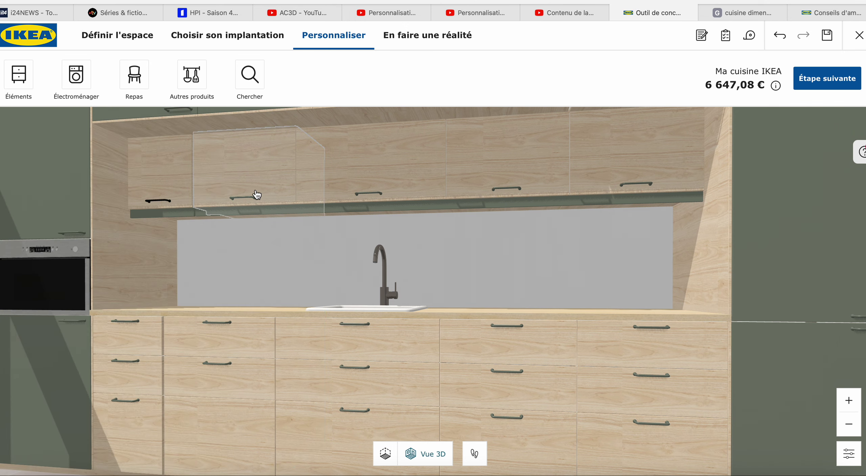
pyautogui.click(41, 164)
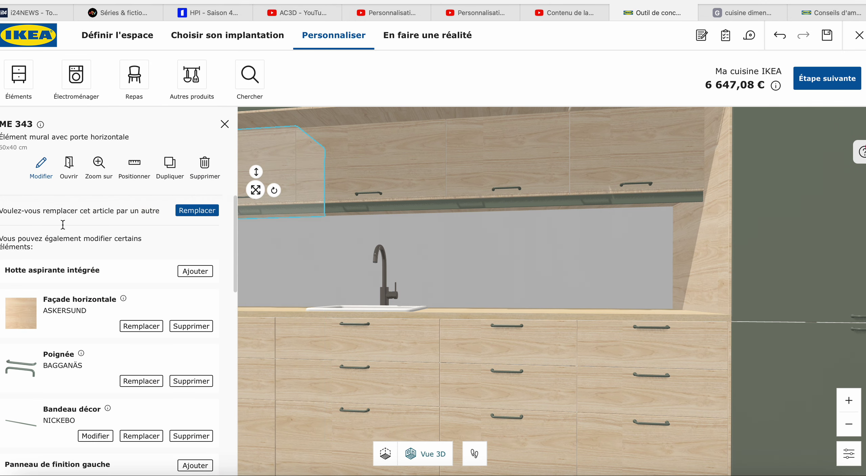
pyautogui.click(280, 275)
# Step: Search the ME 342's replacement handles again for one matching the grey-green handle of the adjacent ME 343 unit
pyautogui.click(147, 197)
pyautogui.click(41, 165)
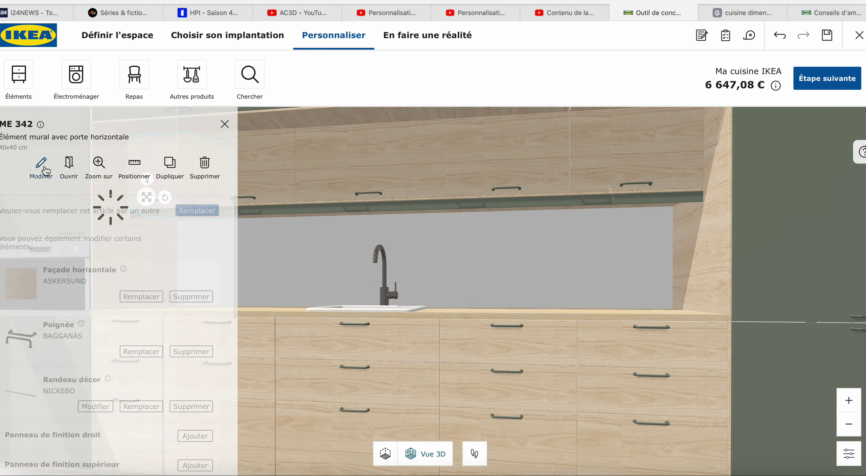
pyautogui.click(154, 297)
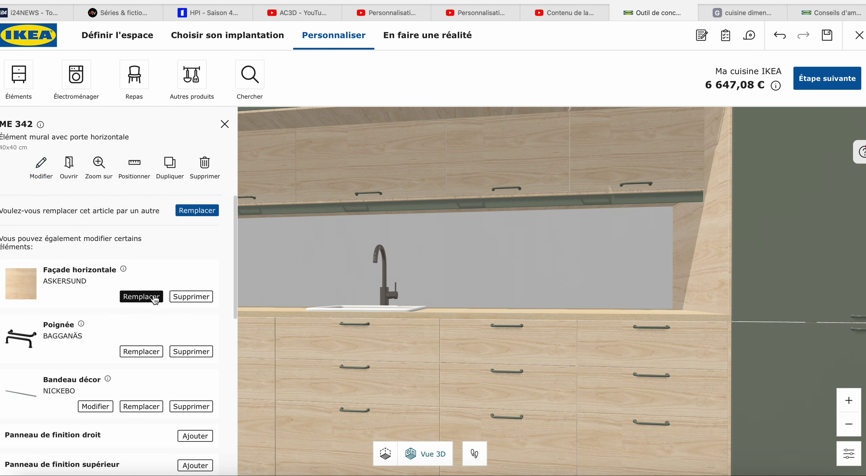
pyautogui.click(152, 352)
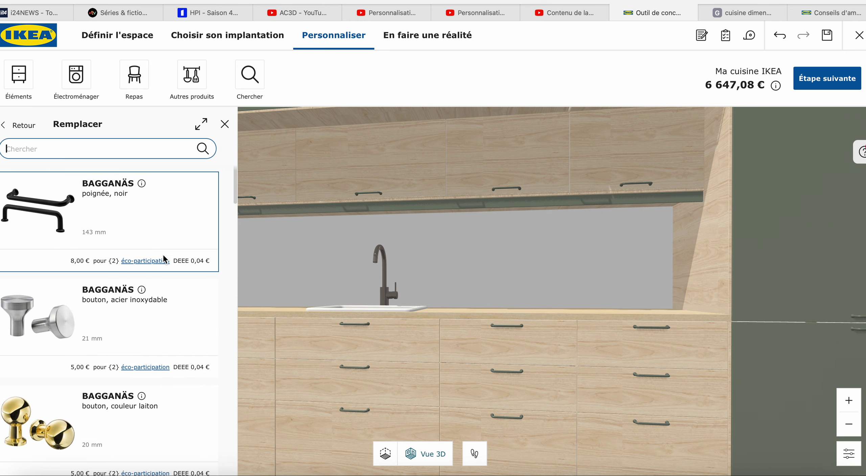
pyautogui.scroll(-1, 162, 264)
pyautogui.scroll(-2, 163, 271)
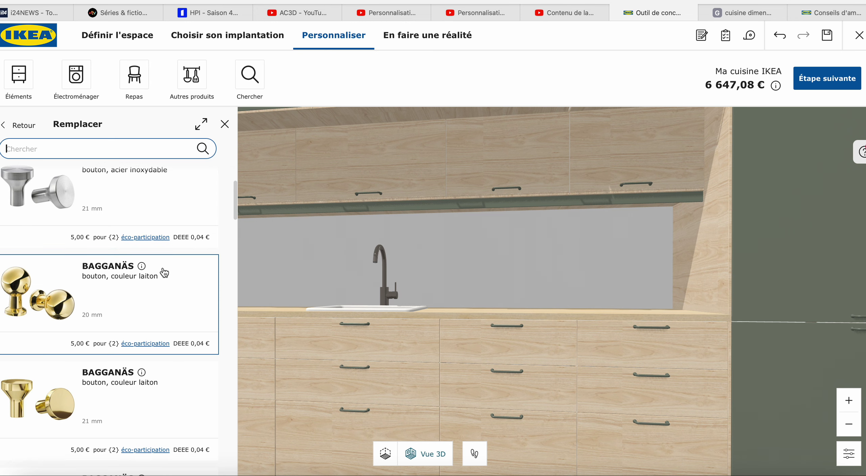
pyautogui.scroll(-4, 165, 273)
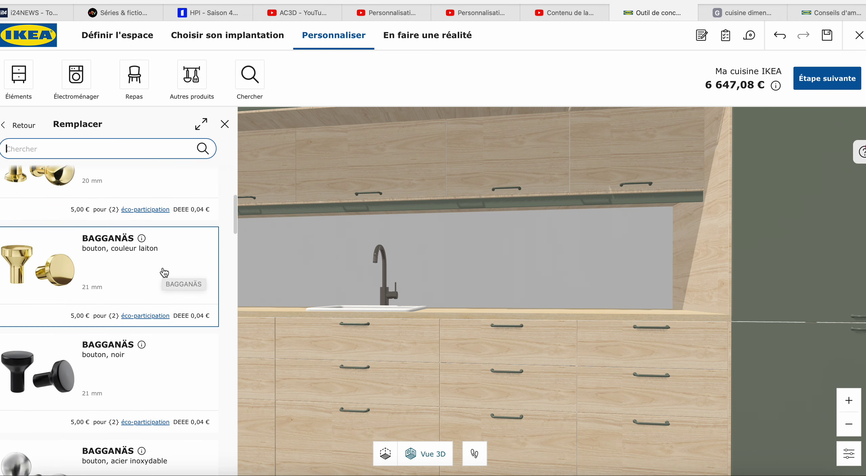
pyautogui.scroll(-5, 164, 273)
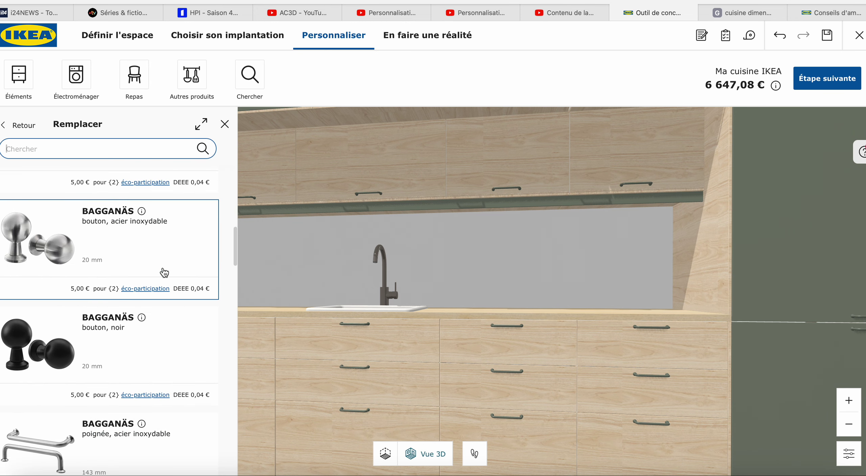
pyautogui.scroll(-4, 163, 269)
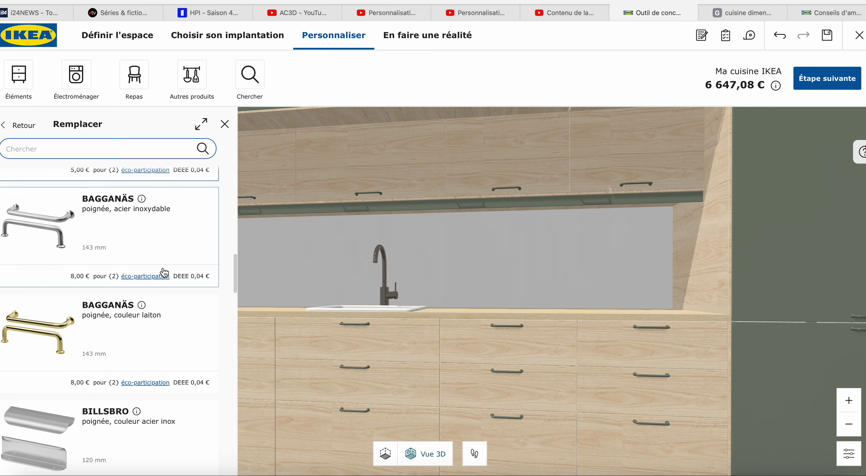
pyautogui.scroll(-7, 164, 273)
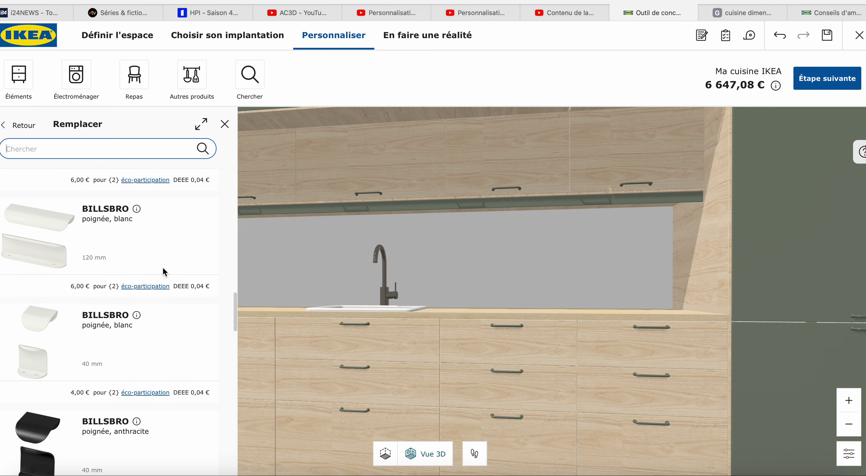
pyautogui.scroll(-8, 165, 273)
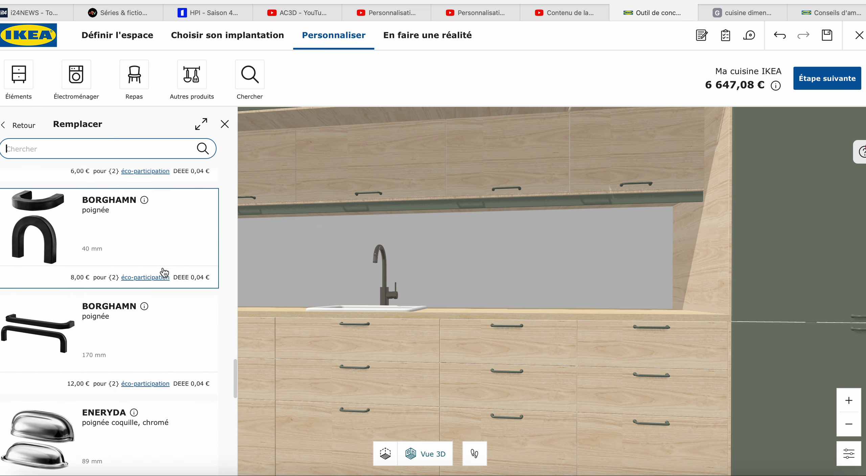
pyautogui.scroll(-11, 164, 272)
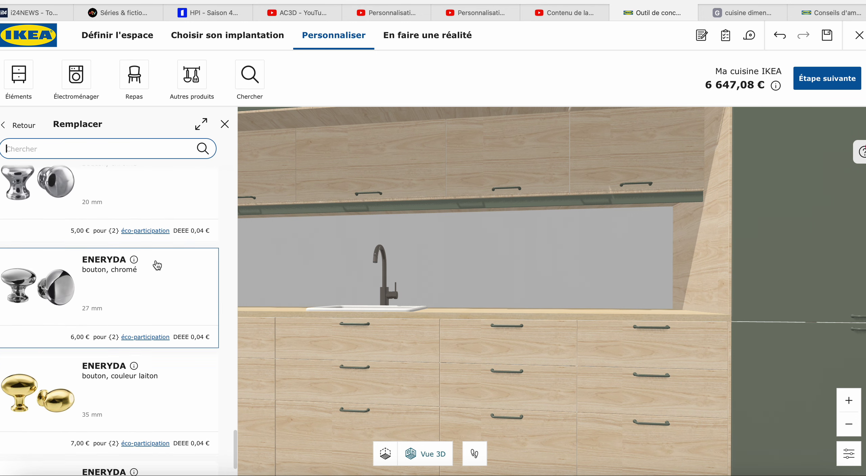
pyautogui.scroll(-10, 161, 280)
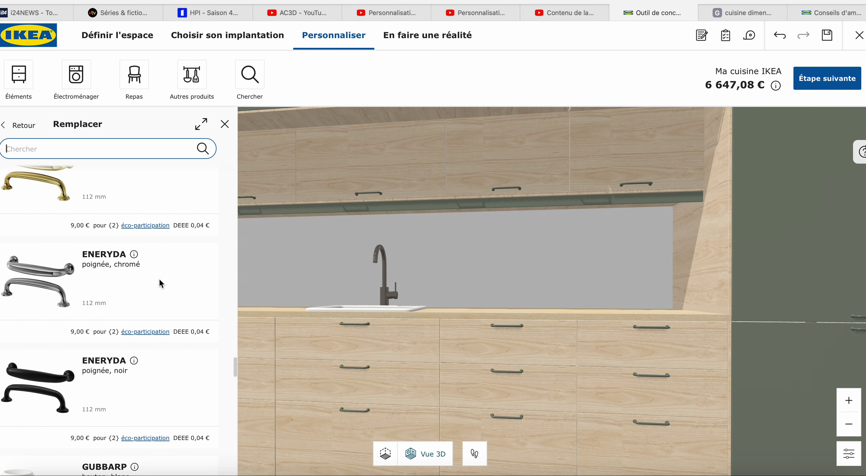
pyautogui.scroll(-10, 161, 284)
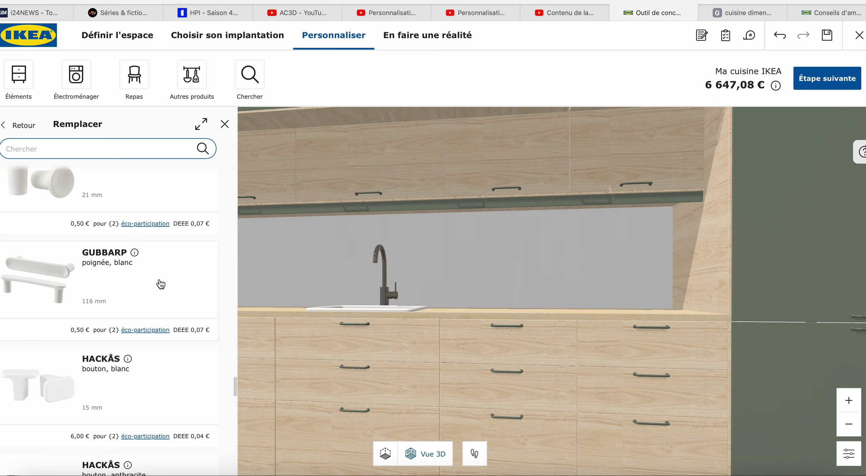
pyautogui.scroll(-10, 160, 284)
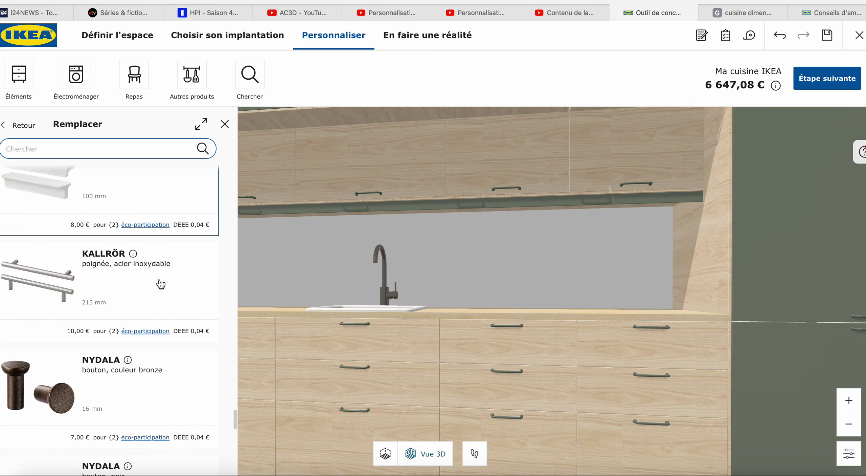
# Step: Browse the replacement handles and knobs, from KALLRÖR to ÖSTERNÄS, and leave the current handles in place
pyautogui.scroll(-10, 160, 284)
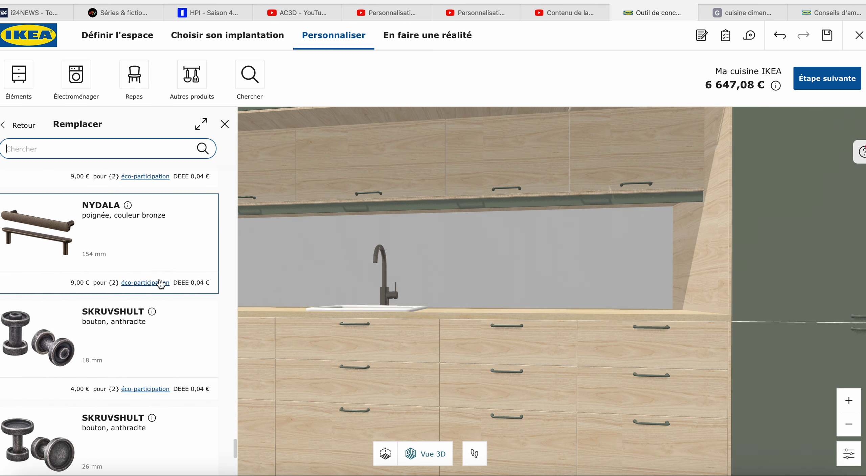
pyautogui.scroll(-10, 161, 284)
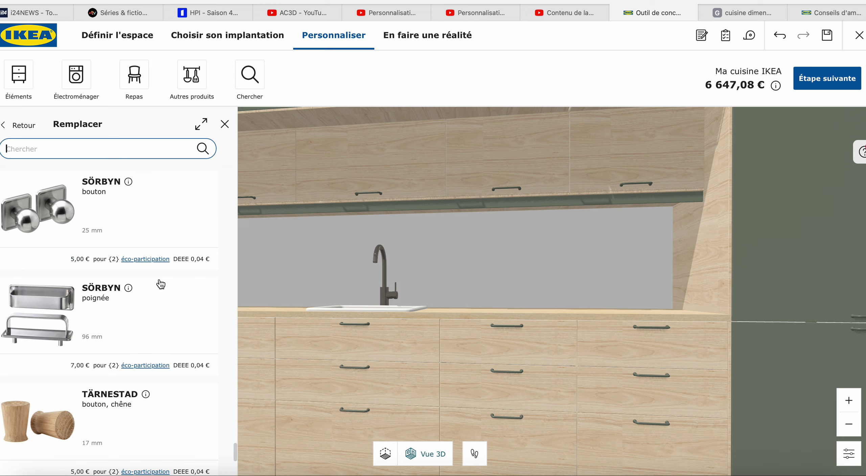
pyautogui.scroll(-5, 161, 284)
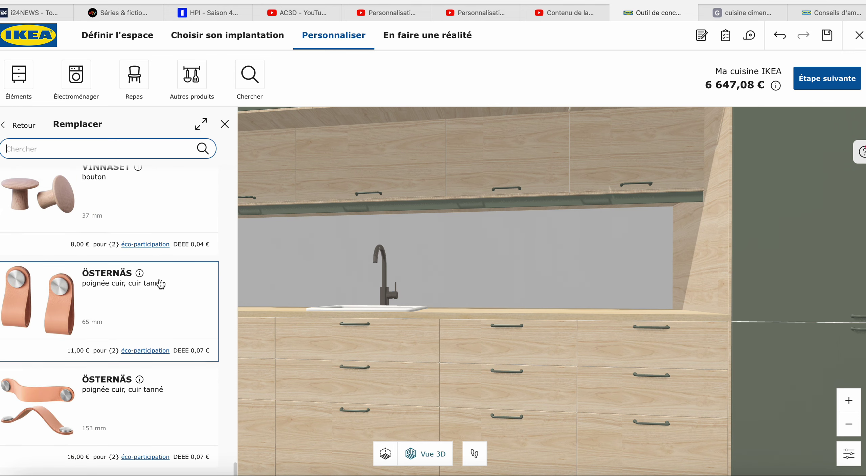
pyautogui.click(305, 267)
# Step: Examine the whole wall of tall, wall and base cabinets in 3D from several distances and angles
pyautogui.moveTo(208, 244)
pyautogui.mouseDown()
pyautogui.moveTo(226, 252)
pyautogui.moveTo(202, 249)
pyautogui.moveTo(207, 244)
pyautogui.mouseUp()
pyautogui.scroll(-5, 233, 269)
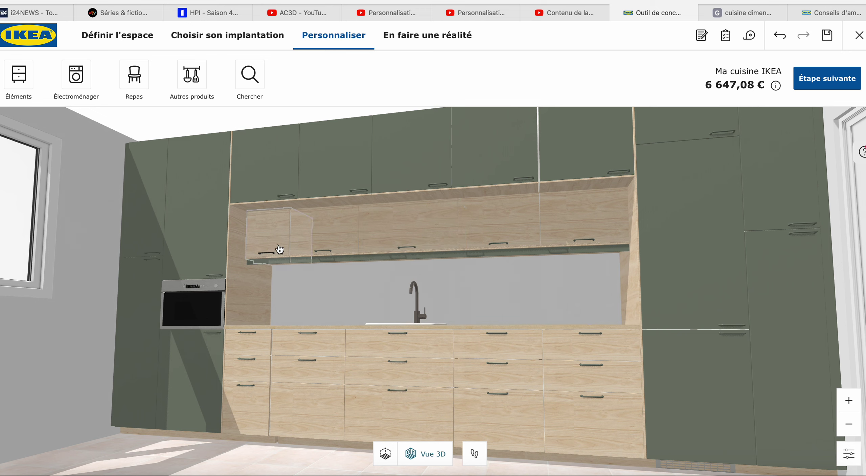
pyautogui.scroll(-1, 409, 327)
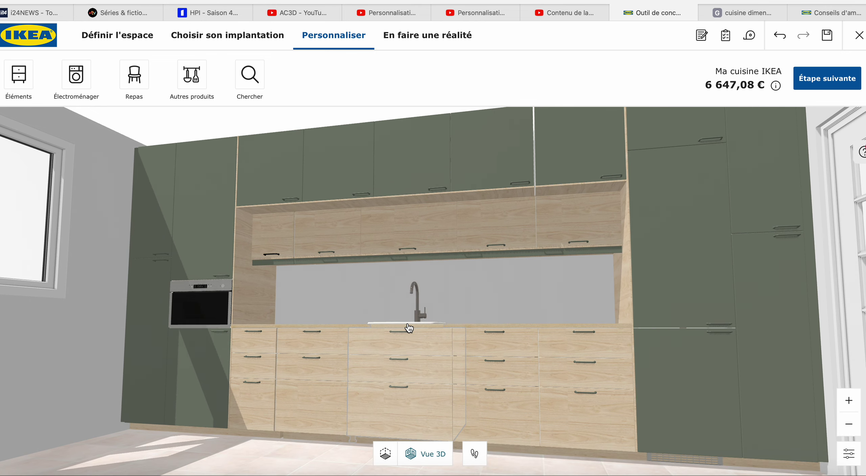
pyautogui.scroll(1, 408, 327)
pyautogui.scroll(-1, 408, 328)
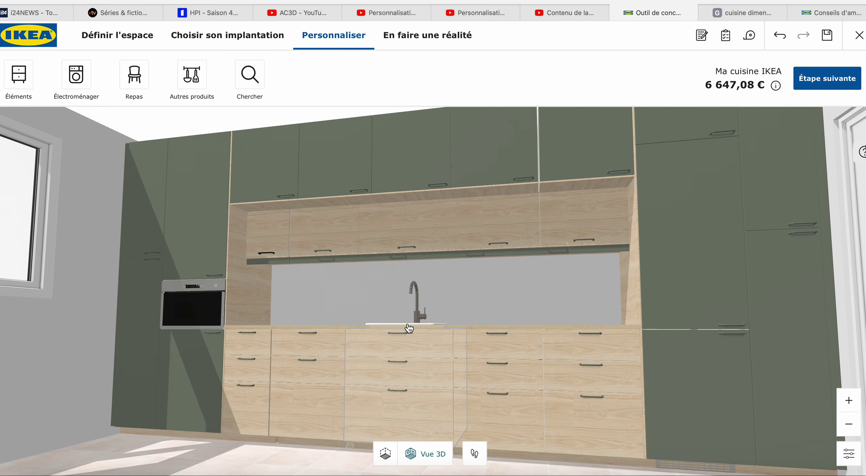
pyautogui.click(566, 151)
pyautogui.moveTo(566, 151); pyautogui.dragTo(558, 151)
pyautogui.click(557, 223)
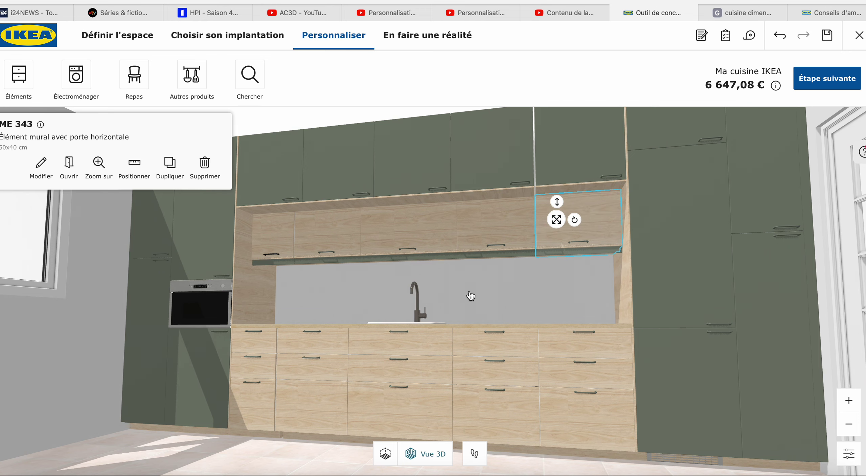
pyautogui.moveTo(445, 296)
pyautogui.mouseDown()
pyautogui.moveTo(467, 289)
pyautogui.moveTo(477, 300)
pyautogui.moveTo(470, 292)
pyautogui.moveTo(452, 301)
pyautogui.mouseUp()
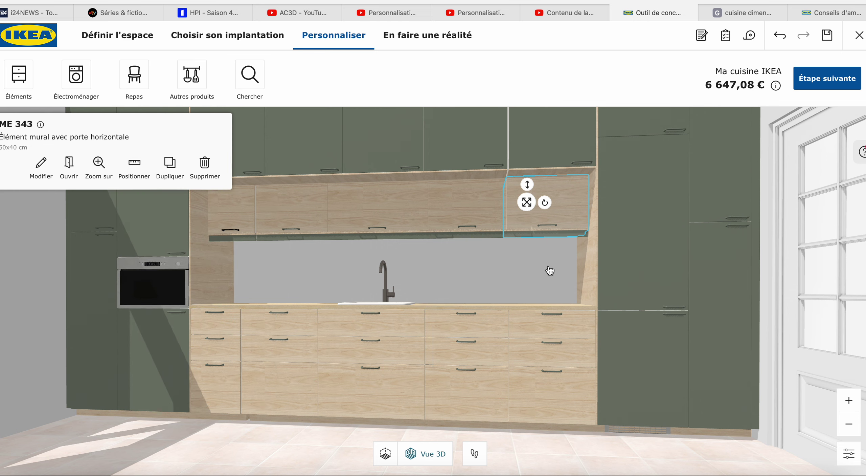
pyautogui.scroll(-5, 550, 270)
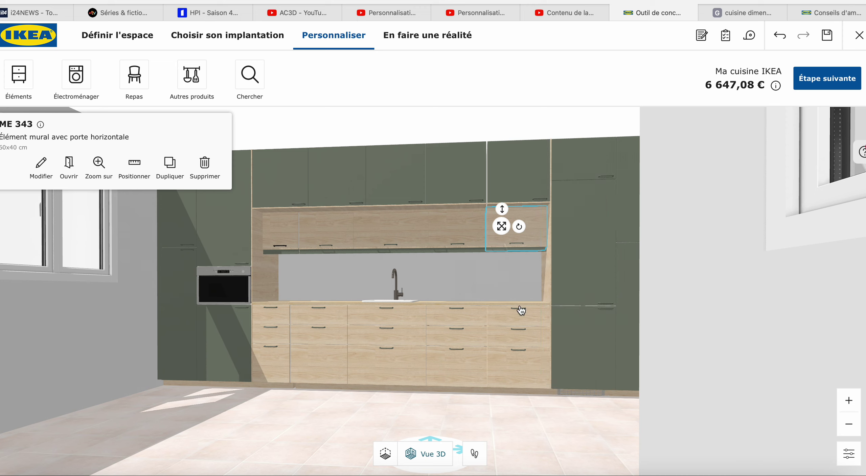
pyautogui.click(328, 414)
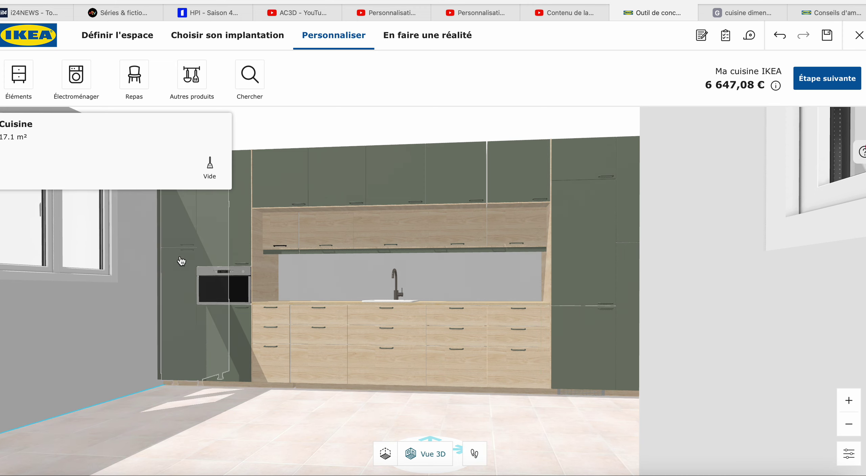
# Step: Add an ME/MA 429 hob and oven base cabinet on the open kitchen floor and duplicate it alongside
pyautogui.click(18, 71)
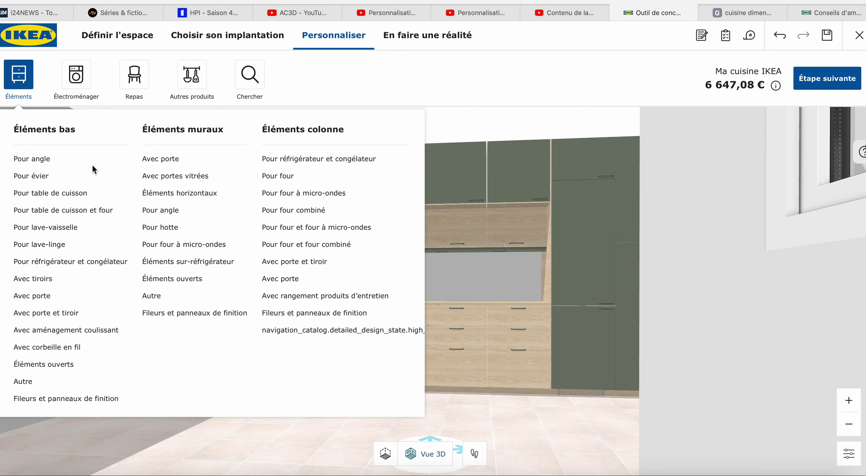
pyautogui.click(61, 213)
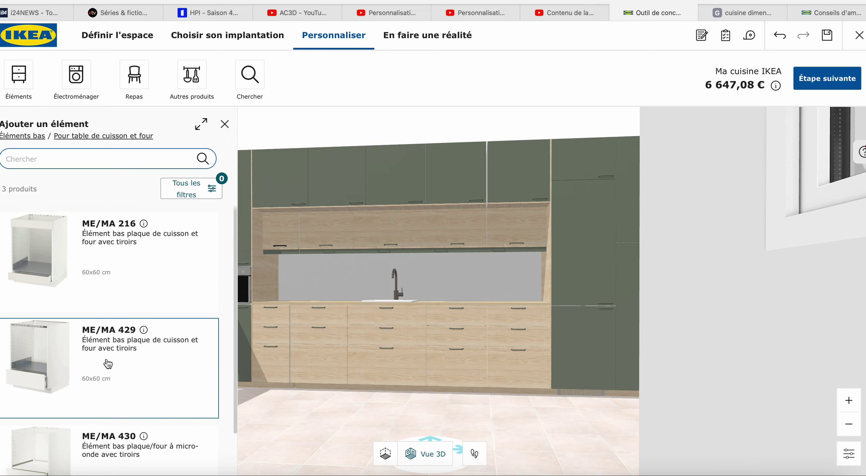
pyautogui.click(107, 363)
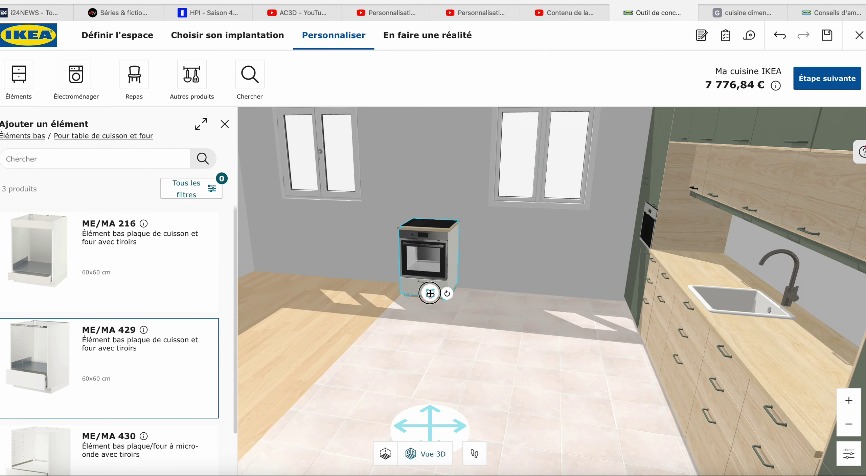
pyautogui.moveTo(430, 293); pyautogui.dragTo(405, 376)
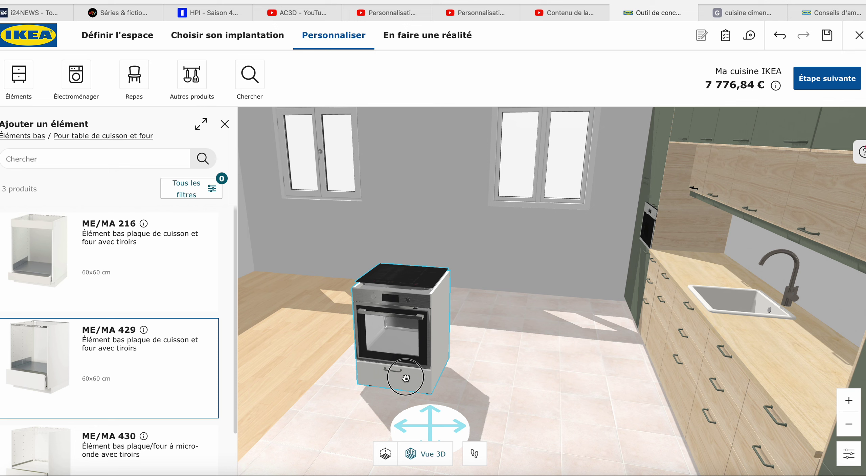
pyautogui.click(225, 124)
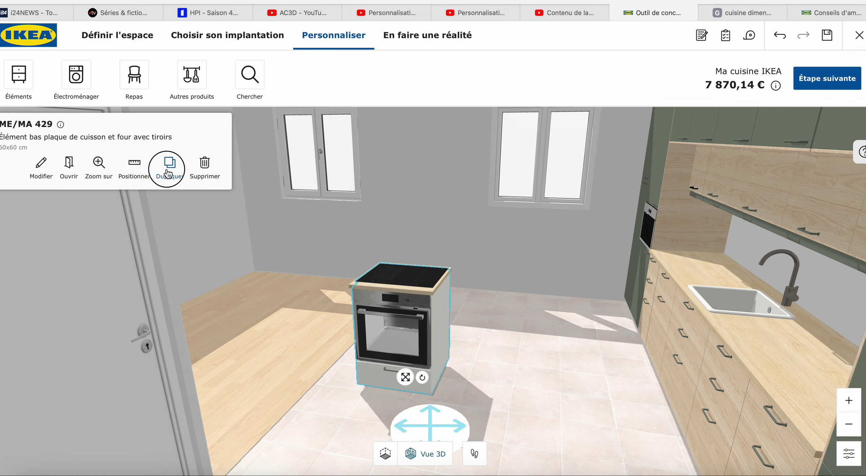
pyautogui.click(168, 173)
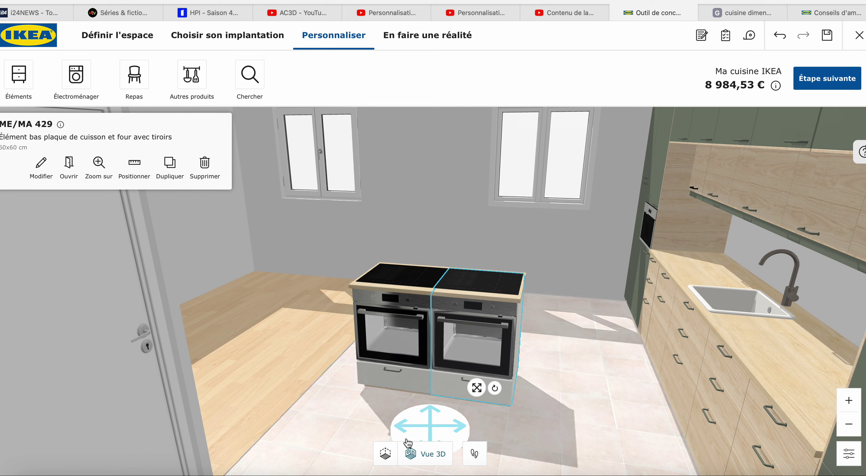
# Step: Move both hob and oven cabinets toward the kitchen window, side by side with their fronts facing the cabinet wall
pyautogui.click(385, 453)
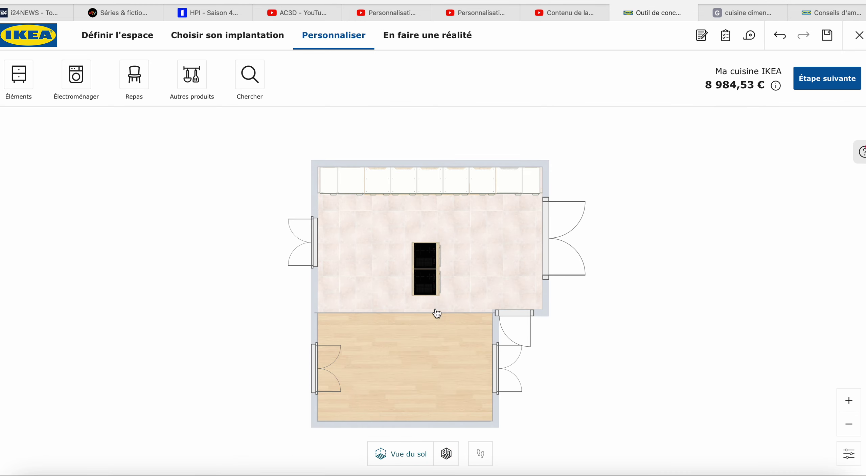
pyautogui.click(424, 254)
pyautogui.moveTo(423, 254); pyautogui.dragTo(379, 242)
pyautogui.click(428, 285)
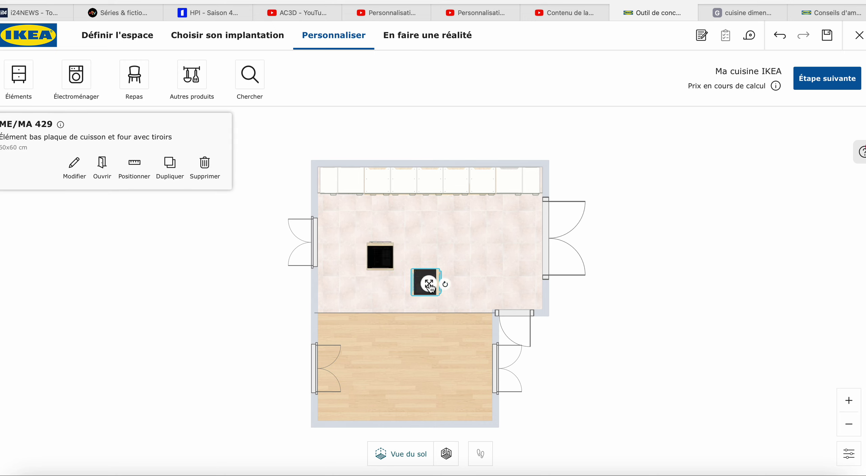
pyautogui.moveTo(443, 286); pyautogui.dragTo(406, 260)
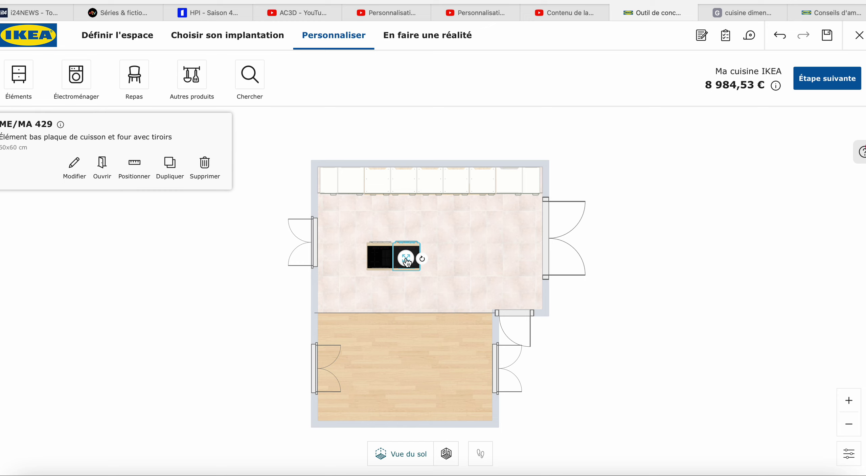
# Step: Check the distances from the left hob cabinet to the cabinet wall and the room's walls
pyautogui.click(379, 262)
pyautogui.click(138, 171)
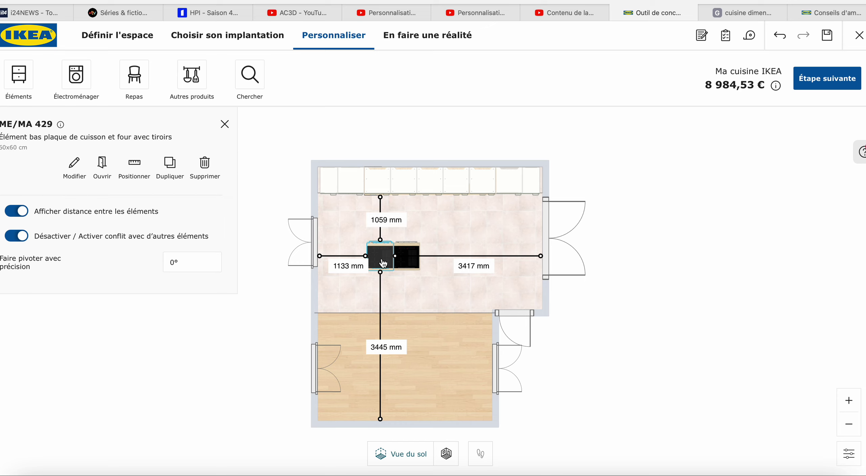
pyautogui.click(411, 290)
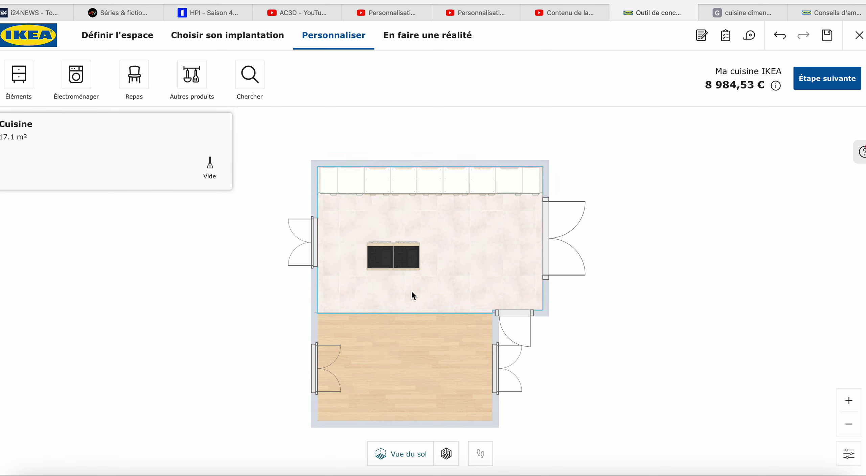
# Step: Check the passage clearance by opening and closing the left hob cabinet together with the cabinet opposite
pyautogui.click(381, 265)
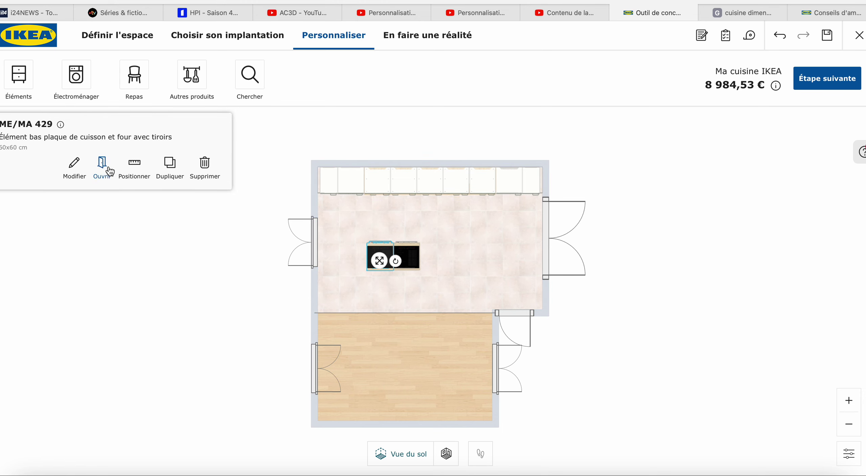
pyautogui.keyDown('shift'); pyautogui.click(376, 178); pyautogui.keyUp('shift')
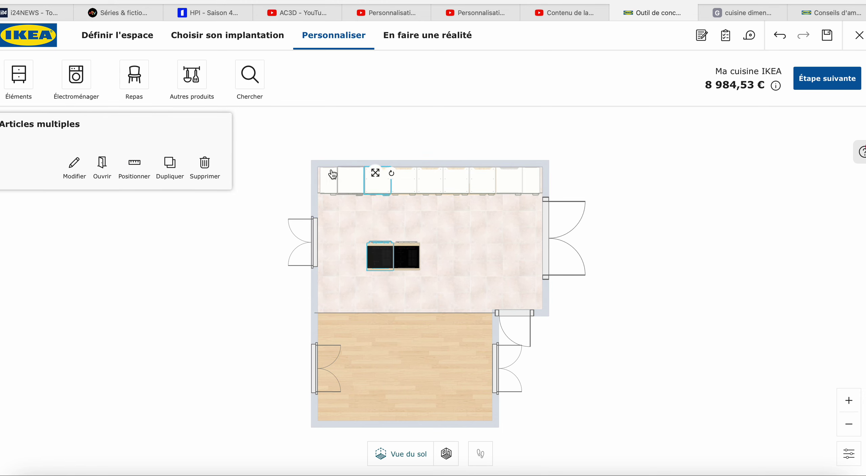
pyautogui.click(103, 166)
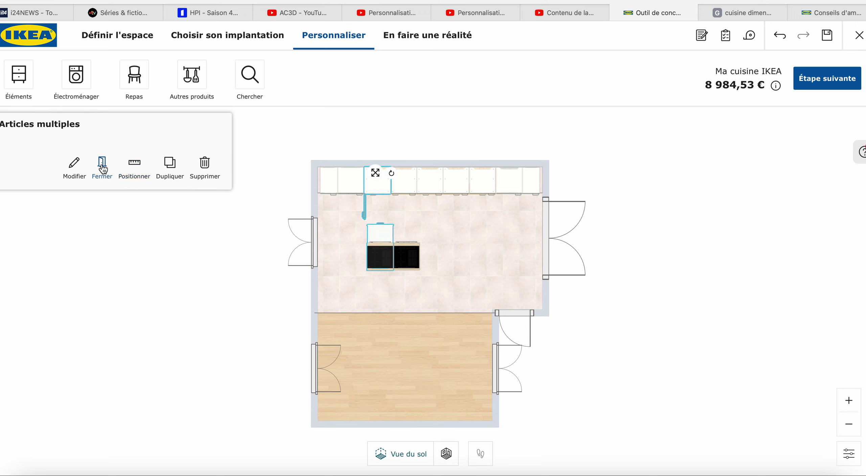
pyautogui.click(102, 165)
# Step: Move the left hob cabinet to about 1249 mm from the cabinet wall and line up the second one beside it
pyautogui.click(378, 261)
pyautogui.moveTo(379, 261); pyautogui.dragTo(379, 270)
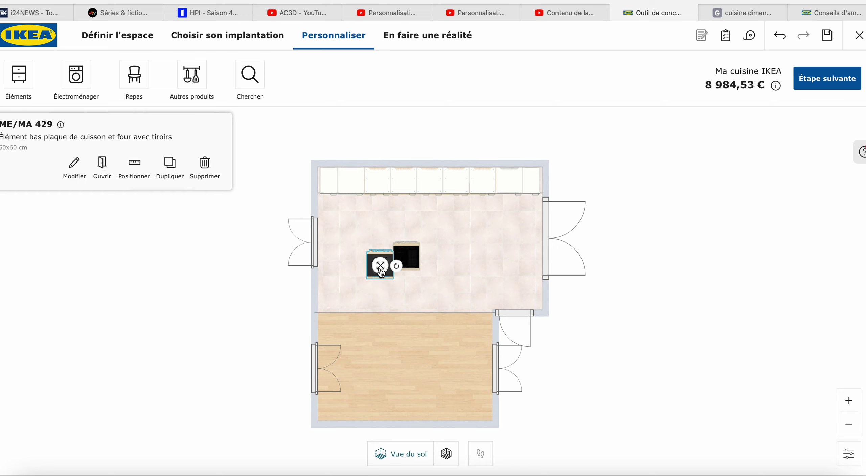
pyautogui.click(140, 171)
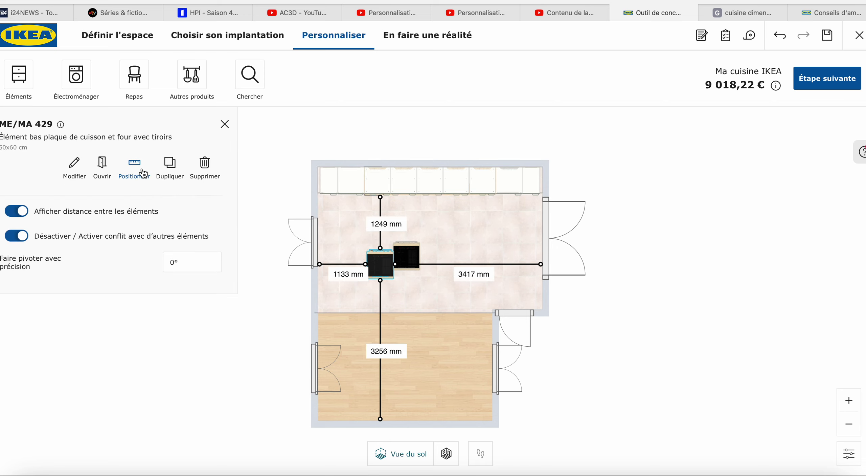
pyautogui.click(405, 269)
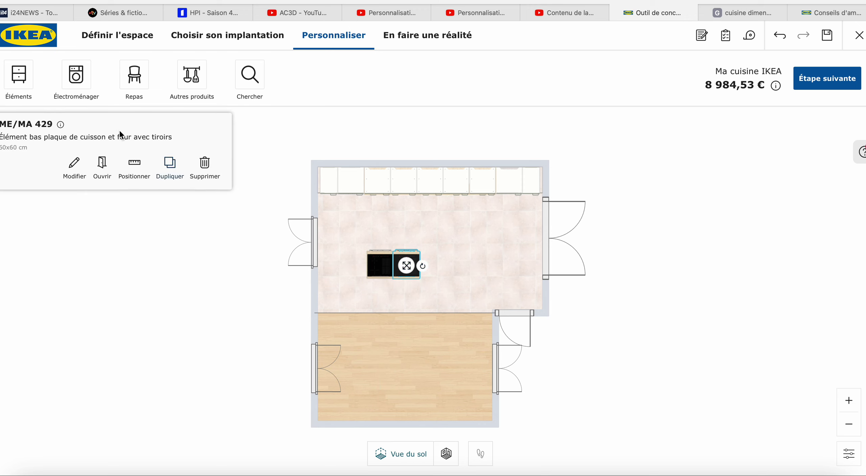
# Step: Add an ME 219 pull-out base cabinet, 30x60 cm, against the left end of the two hob cabinets
pyautogui.click(19, 75)
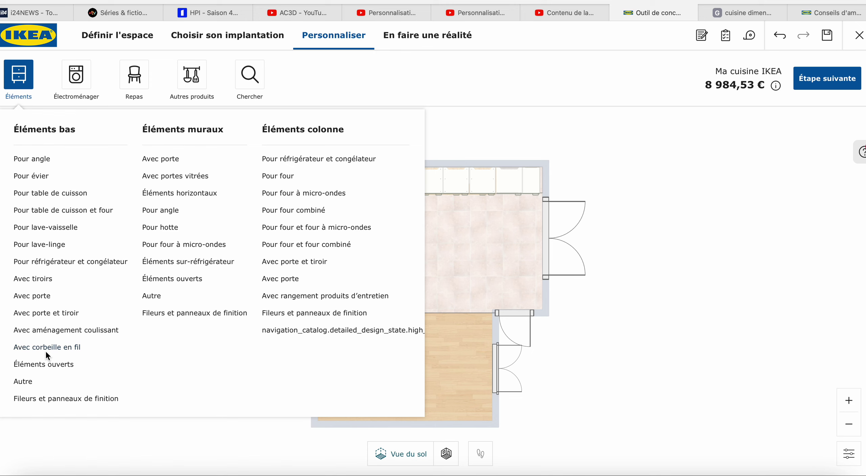
pyautogui.click(51, 329)
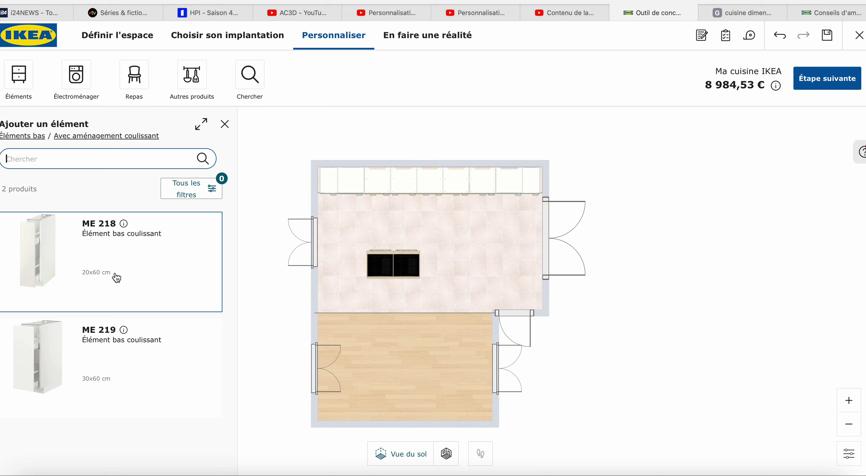
pyautogui.click(111, 352)
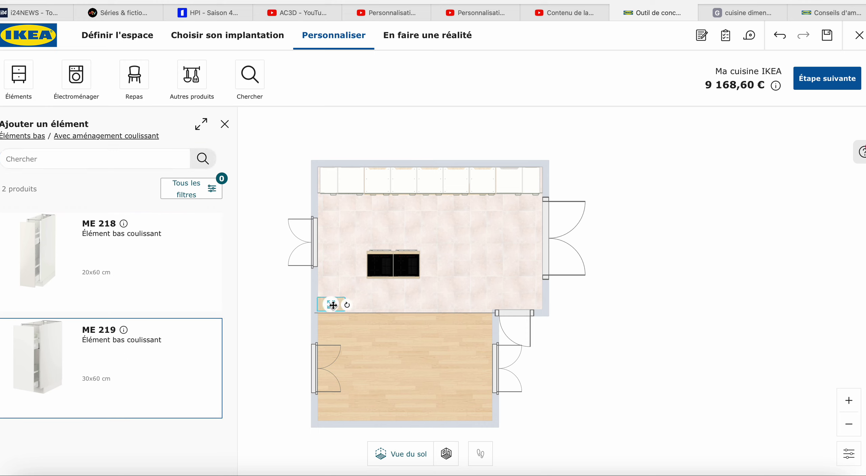
pyautogui.moveTo(333, 305); pyautogui.dragTo(360, 262)
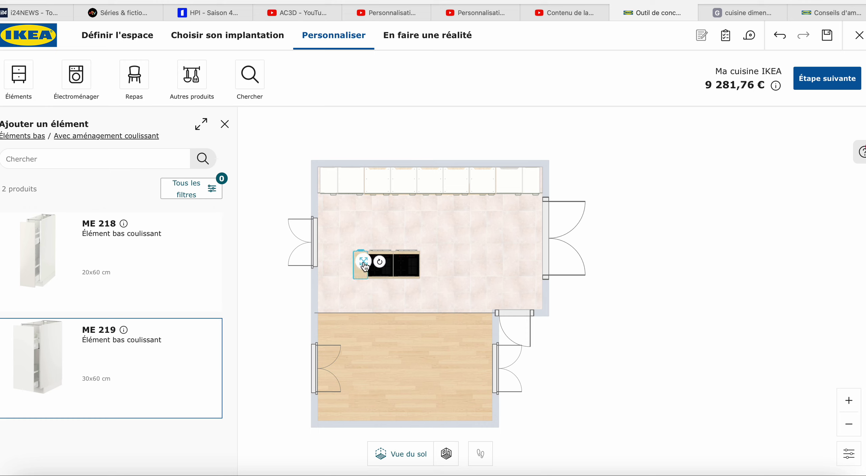
pyautogui.click(224, 125)
# Step: Duplicate the ME 219 pull-out cabinet and align the copy against the right end of the two hob cabinets
pyautogui.click(169, 166)
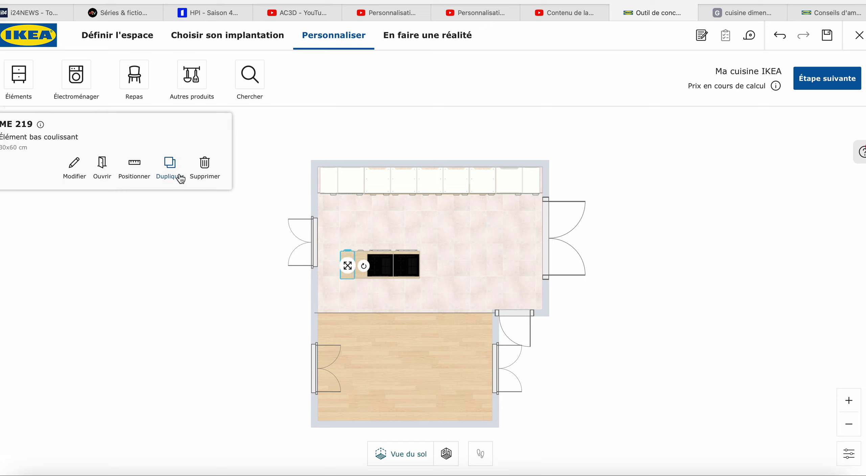
pyautogui.moveTo(347, 265); pyautogui.dragTo(423, 264)
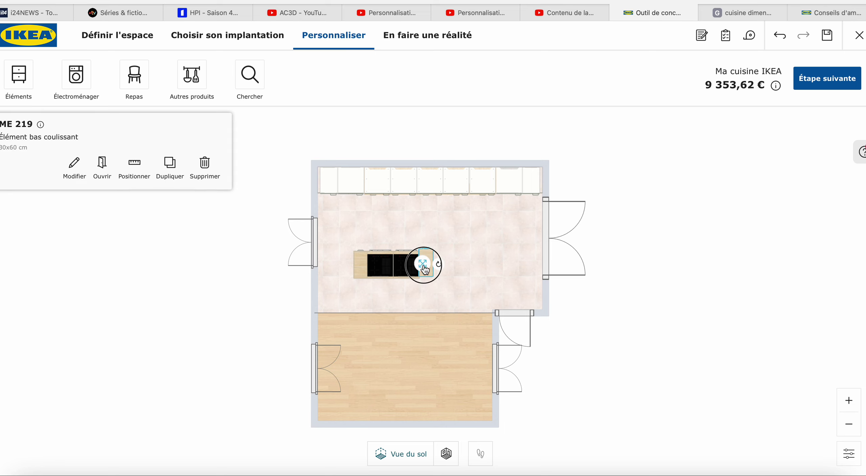
pyautogui.moveTo(425, 269); pyautogui.dragTo(424, 269)
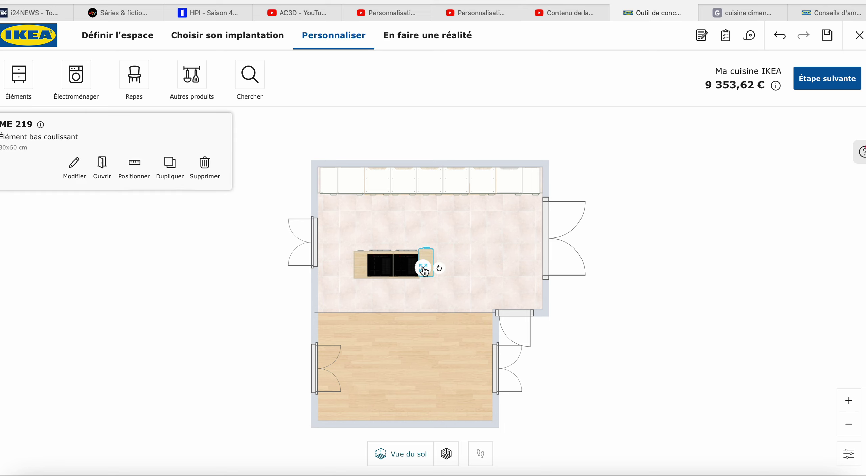
pyautogui.scroll(3, 426, 269)
pyautogui.scroll(2, 426, 270)
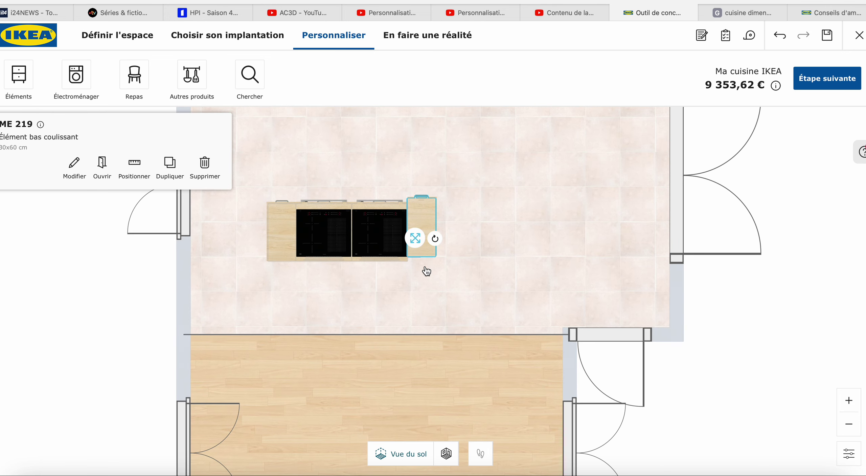
pyautogui.scroll(1, 426, 271)
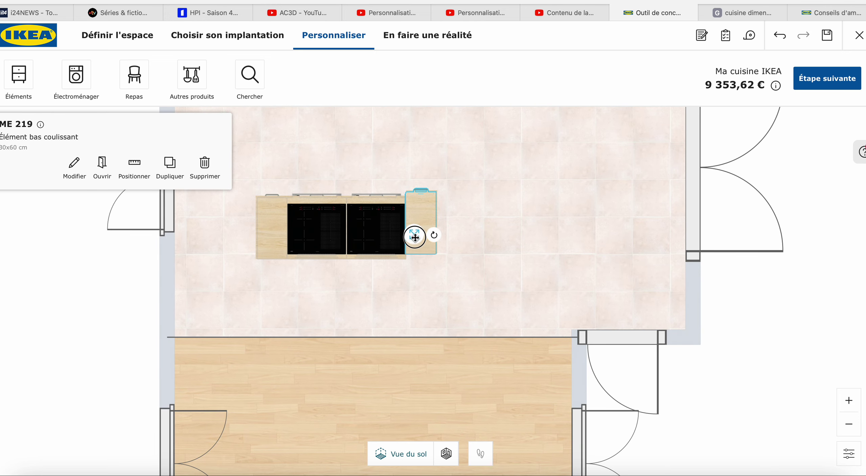
pyautogui.moveTo(415, 240); pyautogui.dragTo(415, 241)
pyautogui.click(484, 240)
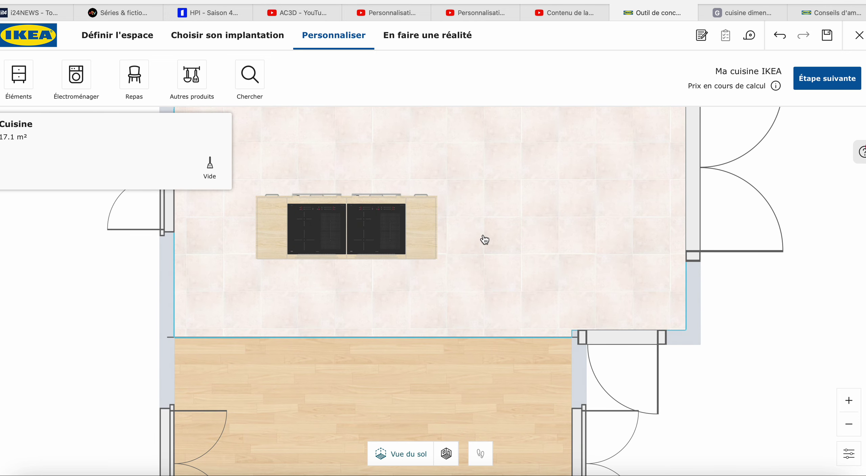
# Step: Filter the base cabinets to a depth of 37 cm and a width of 80 cm
pyautogui.click(19, 74)
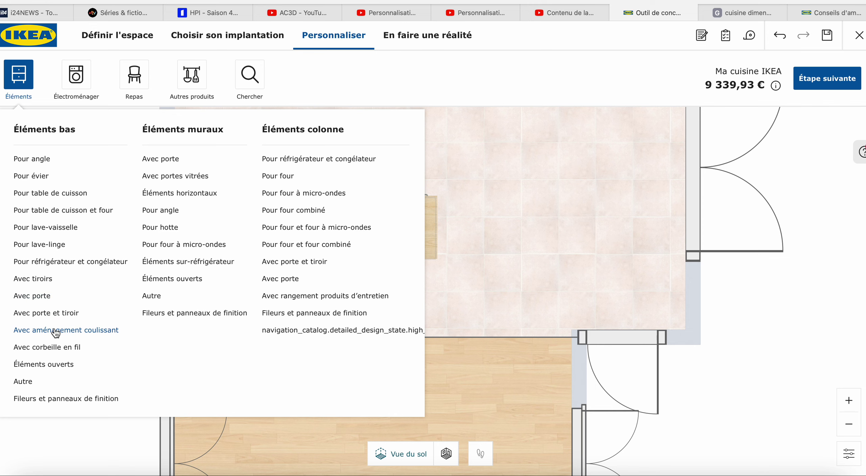
pyautogui.click(58, 134)
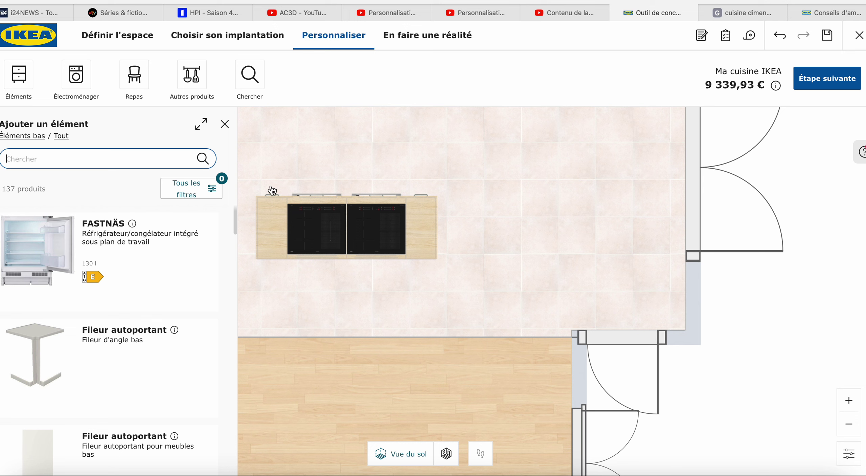
pyautogui.click(205, 187)
pyautogui.click(474, 180)
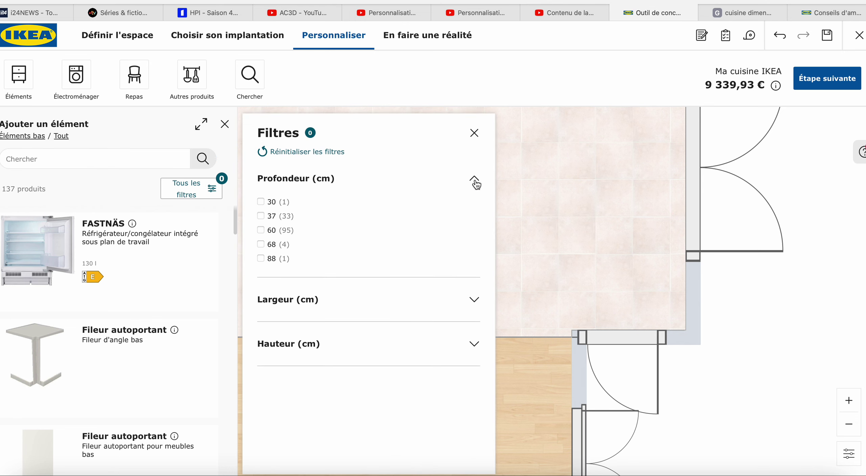
pyautogui.click(267, 216)
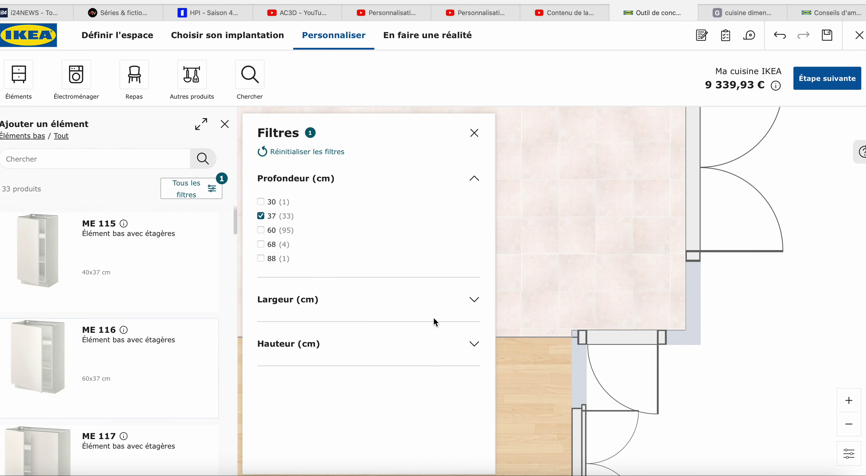
pyautogui.click(474, 300)
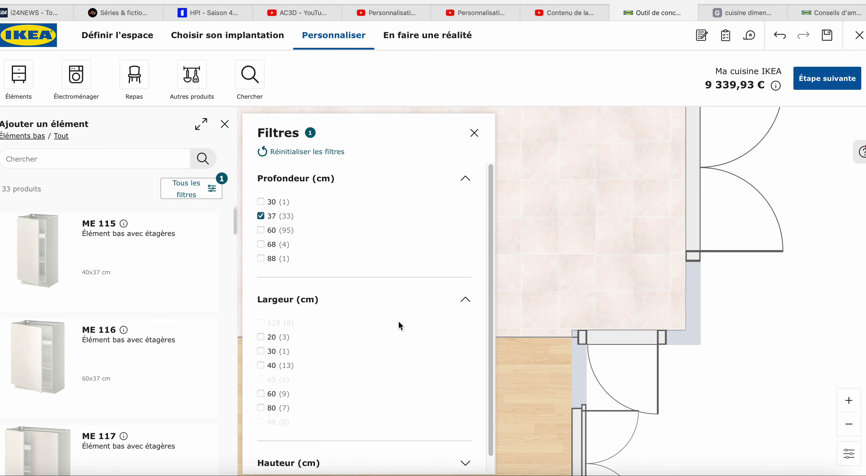
pyautogui.click(260, 409)
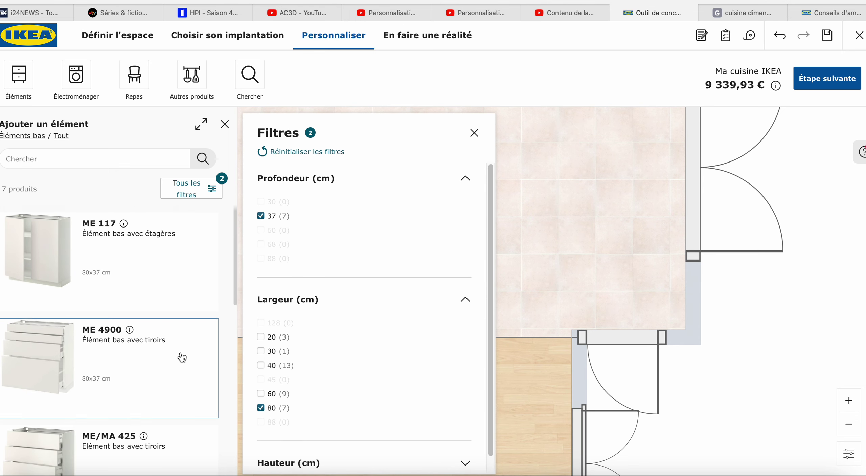
# Step: Add an ME 4900 drawer base cabinet, 80x37 cm, and place it crosswise against the right end of the island
pyautogui.scroll(-2, 188, 356)
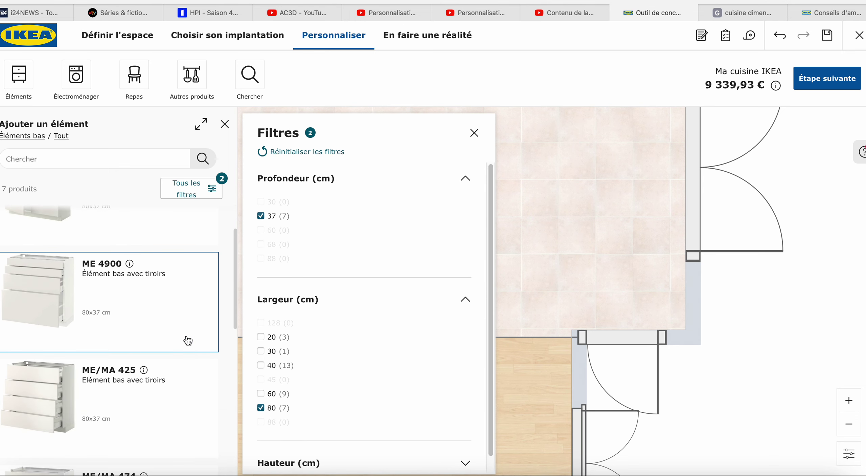
pyautogui.scroll(-1, 188, 340)
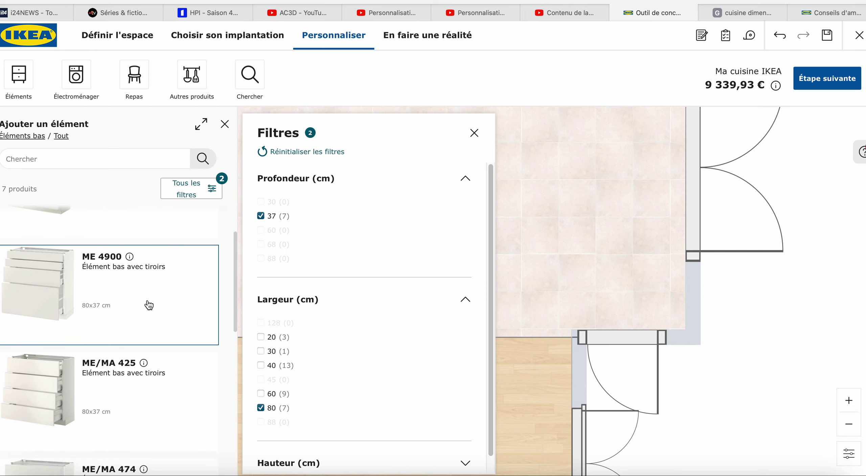
pyautogui.click(121, 271)
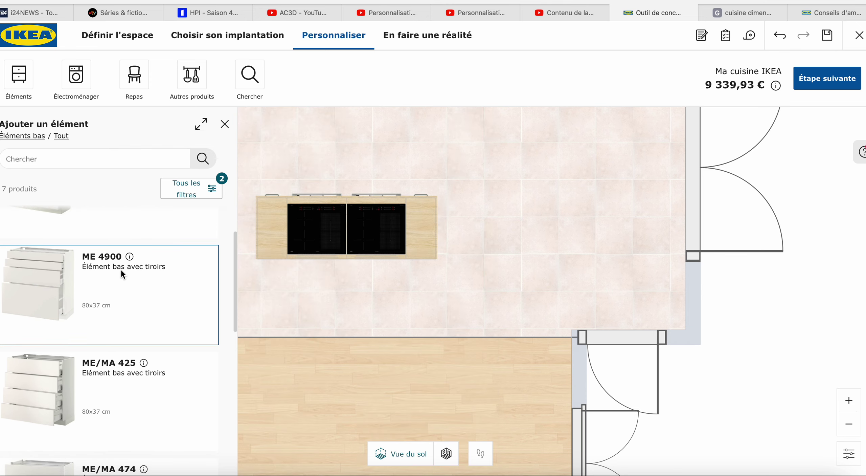
pyautogui.click(225, 124)
pyautogui.click(322, 154)
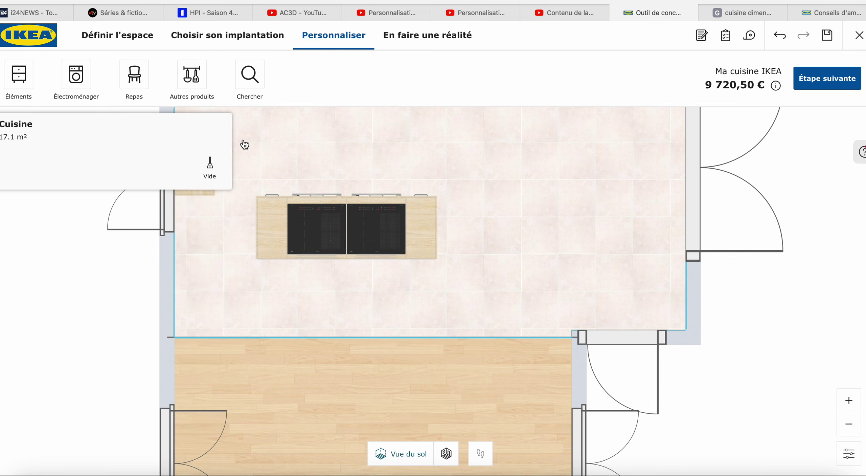
pyautogui.moveTo(276, 157); pyautogui.dragTo(338, 157)
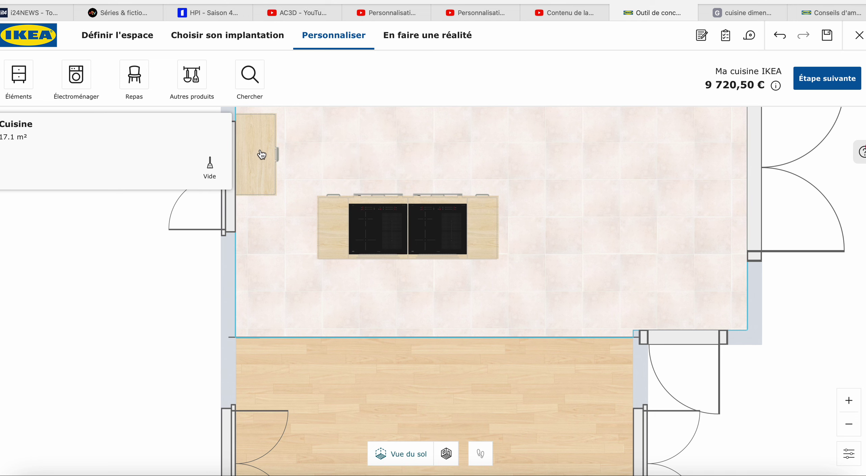
pyautogui.click(259, 149)
pyautogui.moveTo(259, 150); pyautogui.dragTo(491, 229)
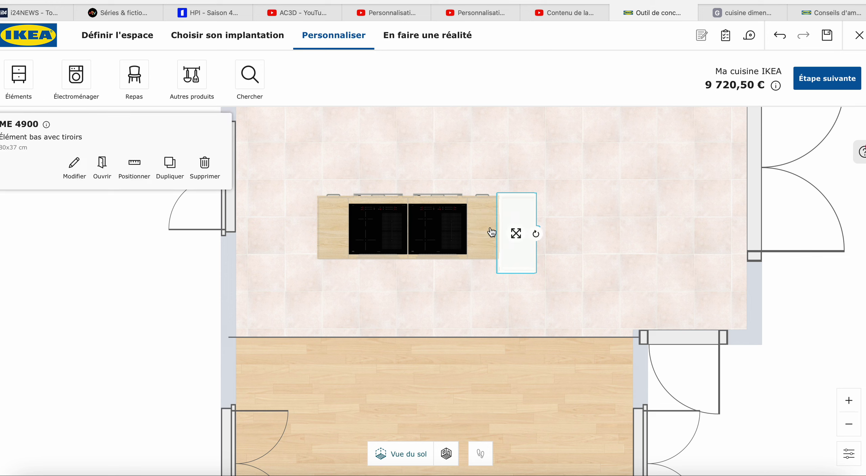
# Step: Check the distances from the island's left ME 219 cabinet to the surrounding walls and cabinets
pyautogui.click(333, 239)
pyautogui.click(134, 165)
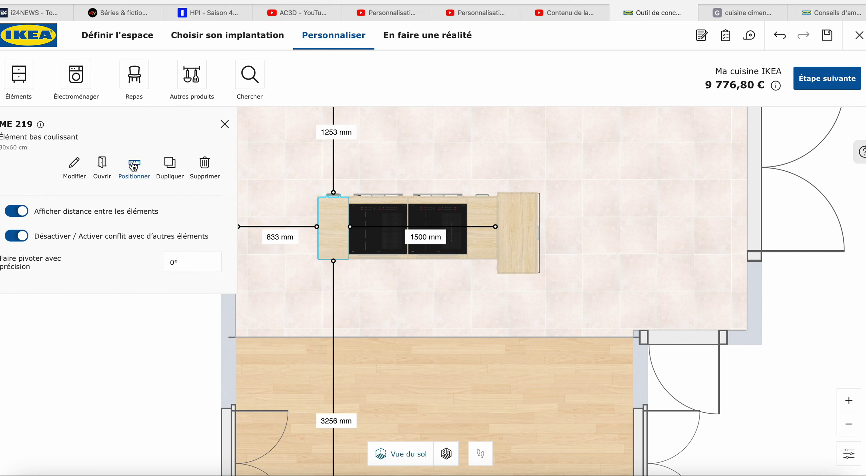
pyautogui.click(623, 169)
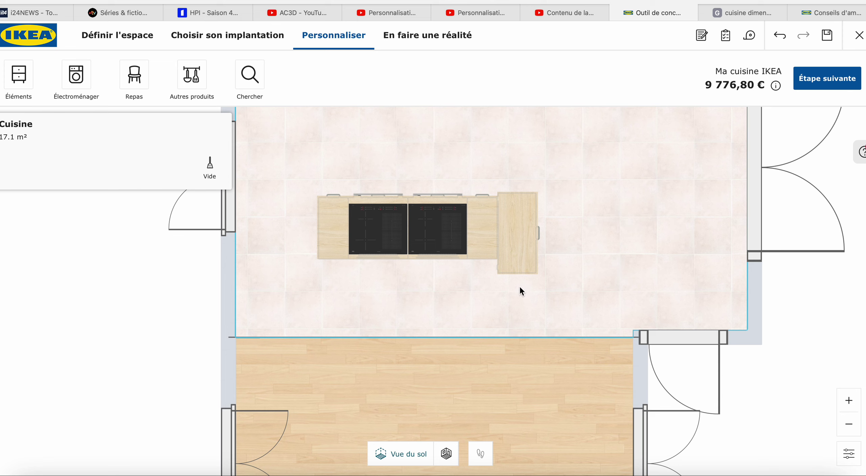
# Step: Browse the base cabinets with a depth of 37 cm
pyautogui.click(524, 247)
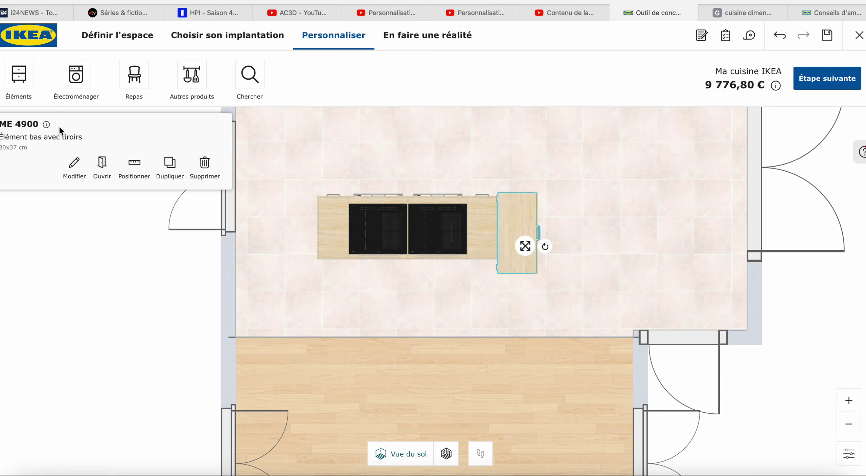
pyautogui.click(19, 74)
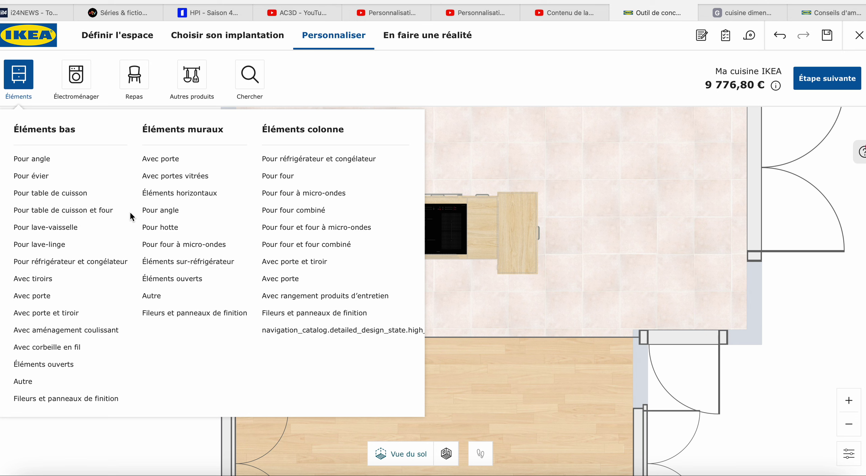
pyautogui.click(56, 137)
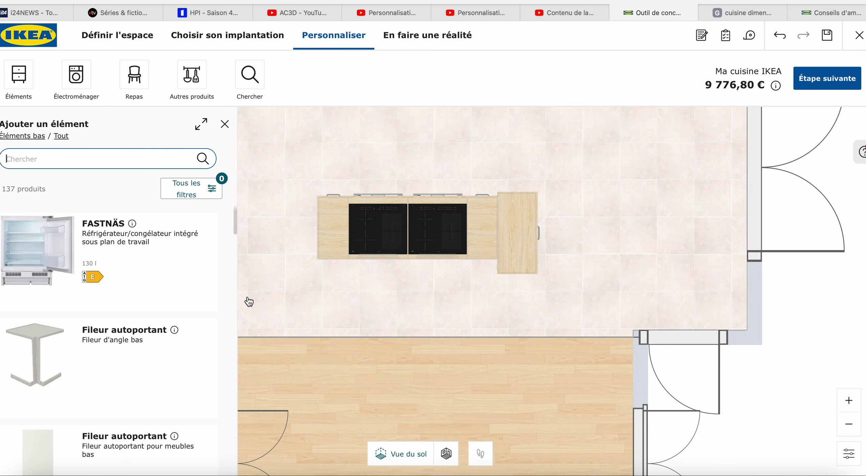
pyautogui.click(214, 193)
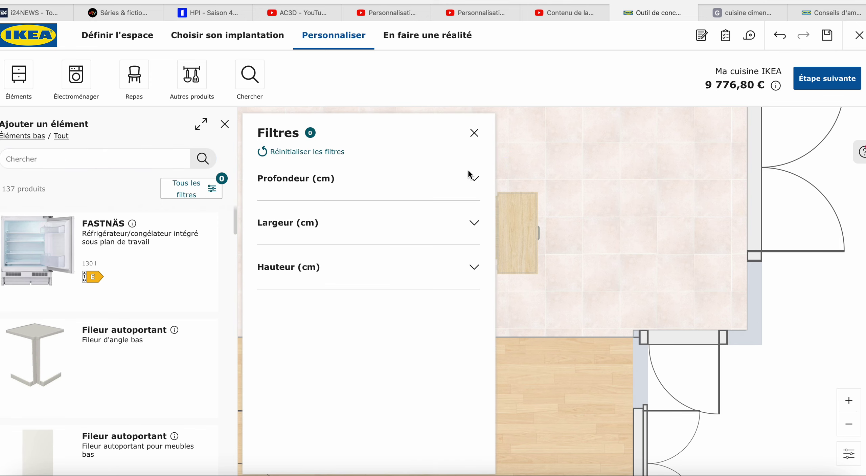
pyautogui.click(475, 183)
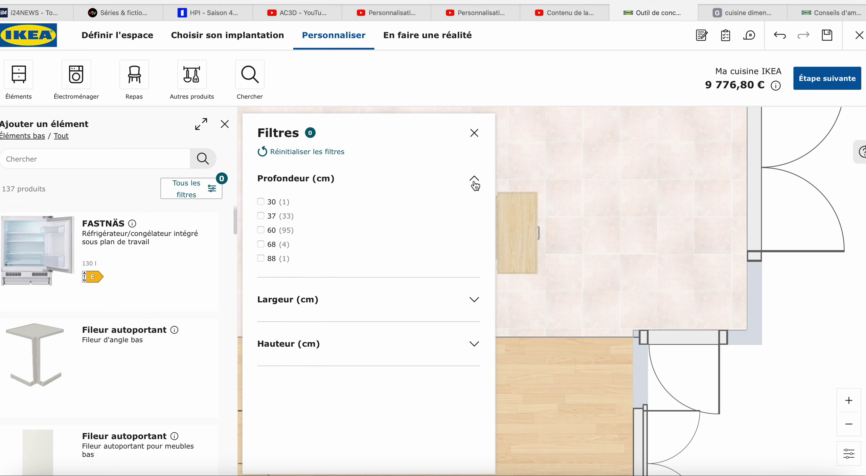
pyautogui.click(261, 217)
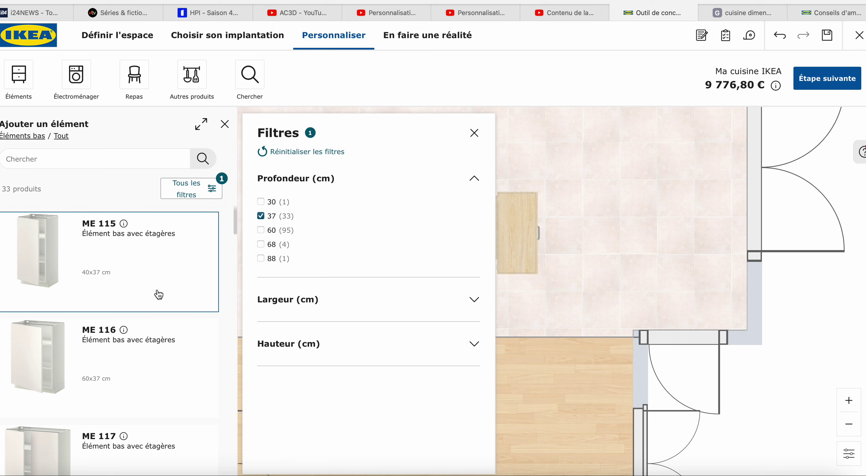
# Step: Check the distances around the ME 4900 cabinet and measure from it to the edge of the wooden floor
pyautogui.click(522, 252)
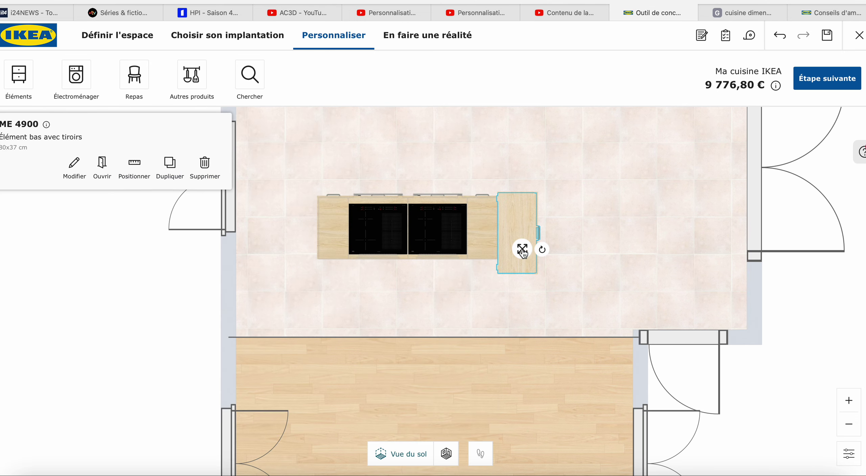
pyautogui.click(145, 173)
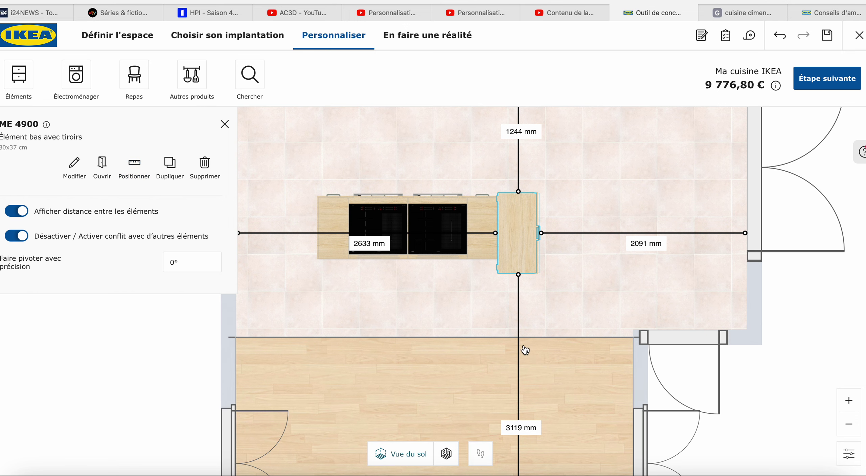
pyautogui.click(750, 37)
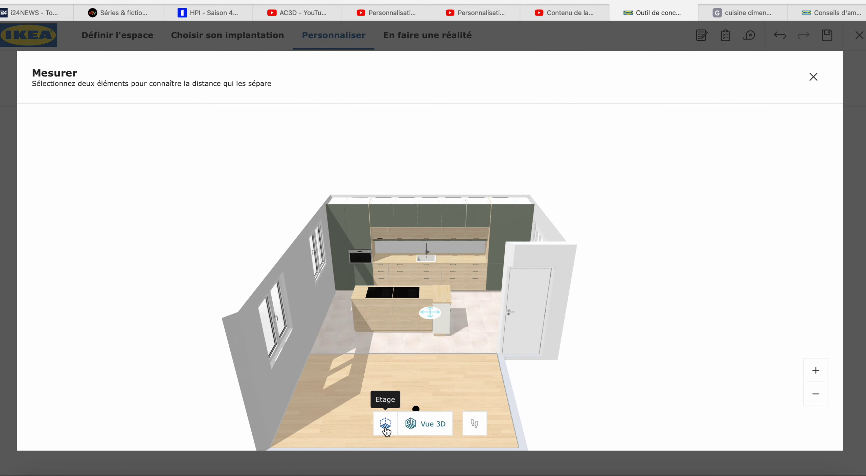
pyautogui.click(385, 424)
pyautogui.click(447, 271)
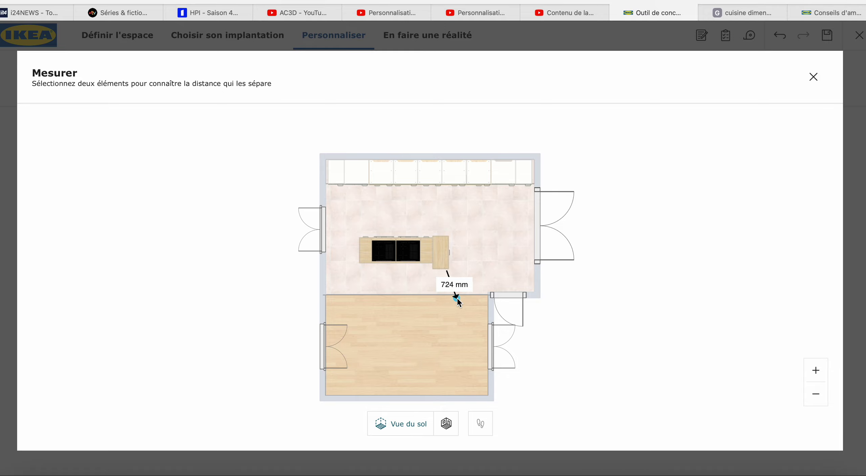
pyautogui.click(814, 77)
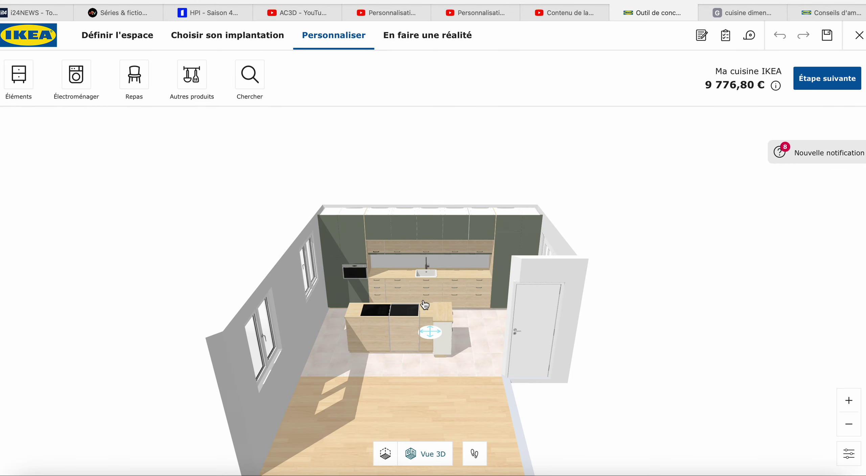
# Step: Filter the base cabinets to a depth of 37 cm and a width of 40 cm
pyautogui.moveTo(445, 201); pyautogui.dragTo(450, 262)
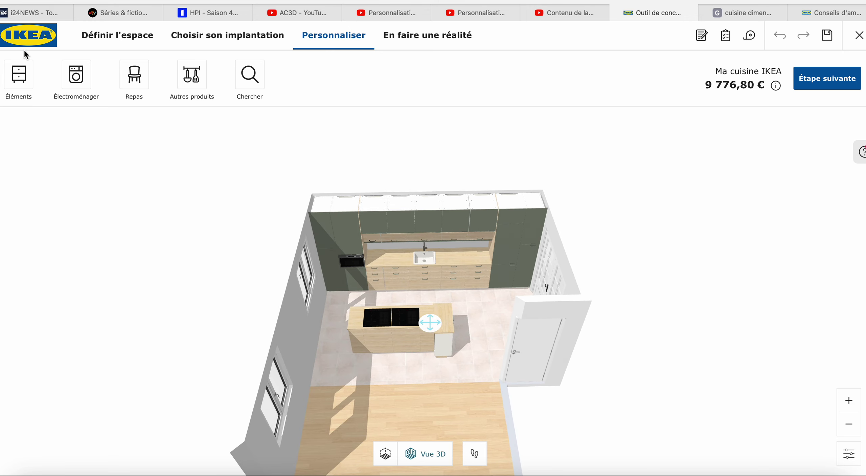
pyautogui.click(19, 75)
pyautogui.click(51, 130)
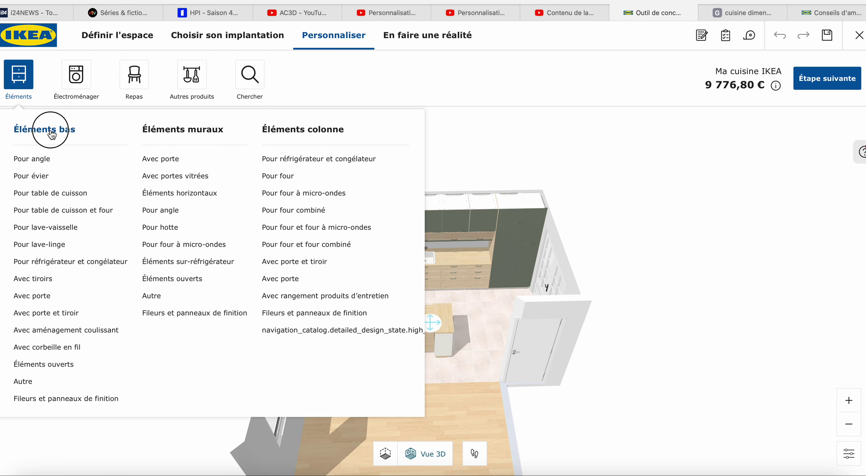
pyautogui.click(221, 191)
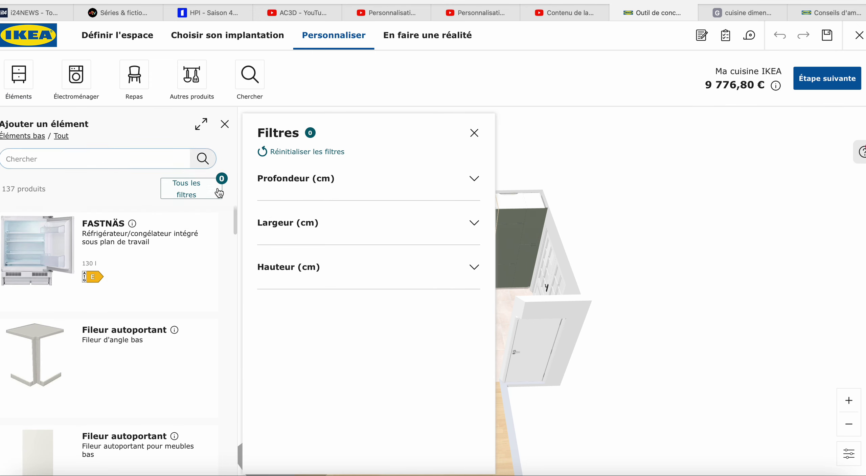
pyautogui.click(474, 180)
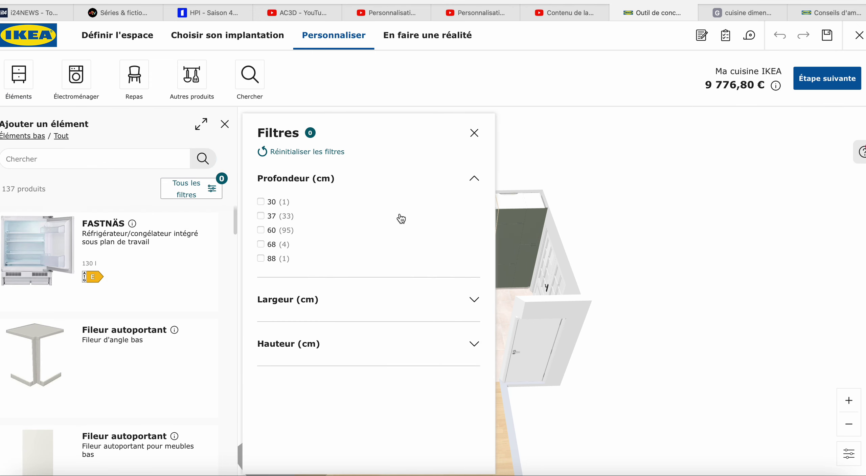
pyautogui.click(265, 216)
pyautogui.click(473, 300)
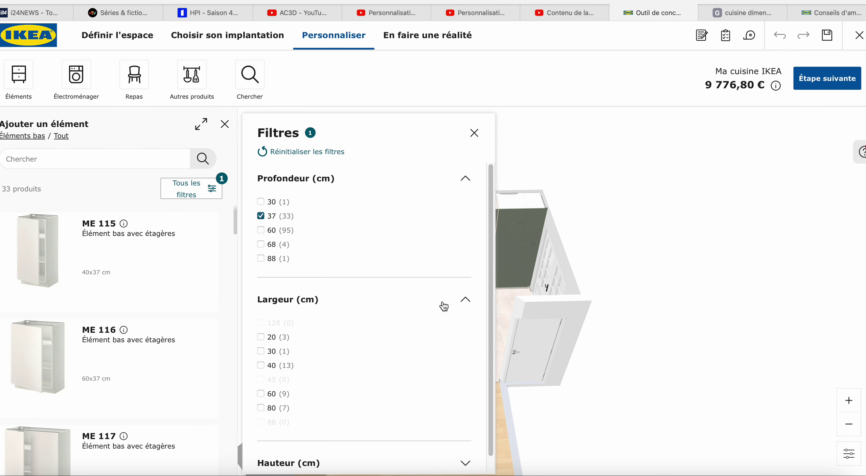
pyautogui.click(262, 366)
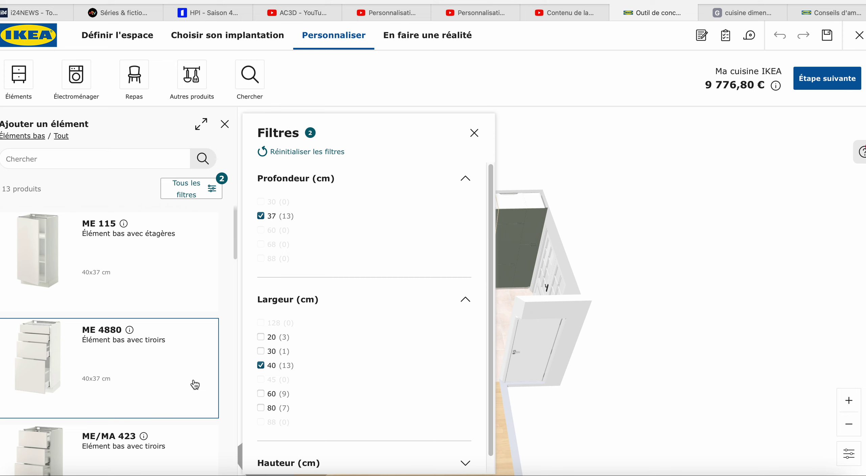
# Step: Add an ME 4880 drawer base cabinet, 40x37 cm, and place it against the ME 4900 cabinet's end facing the wooden floor
pyautogui.scroll(-1, 193, 381)
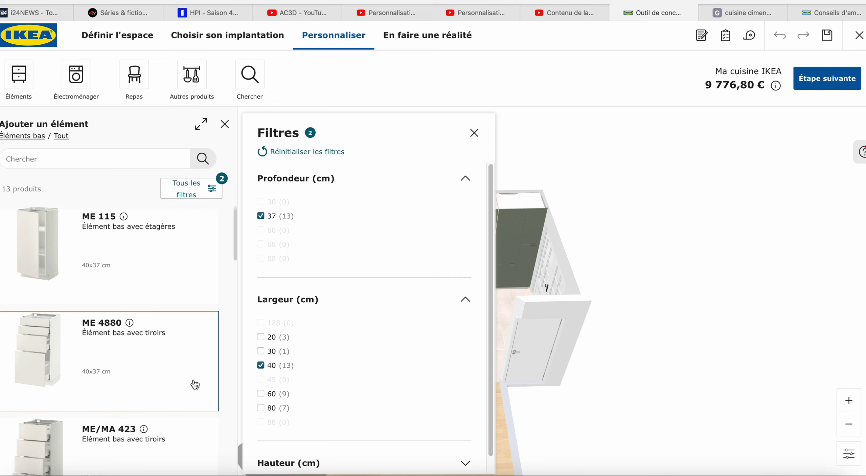
pyautogui.click(160, 334)
pyautogui.click(160, 333)
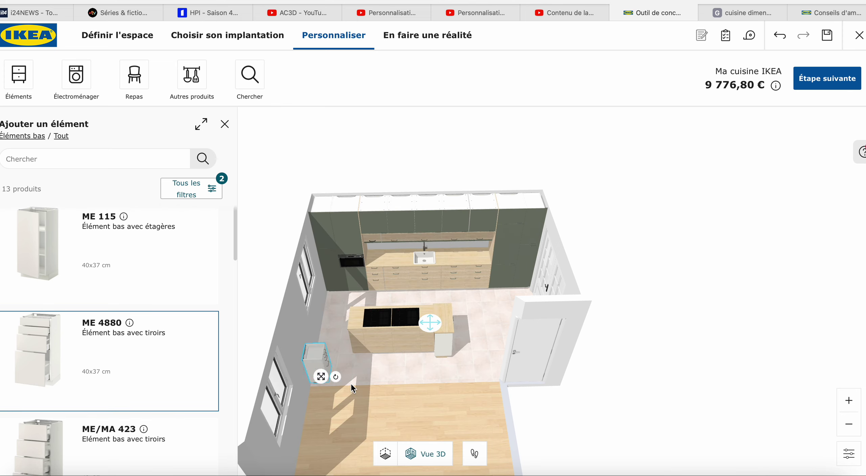
pyautogui.moveTo(394, 386); pyautogui.dragTo(446, 368)
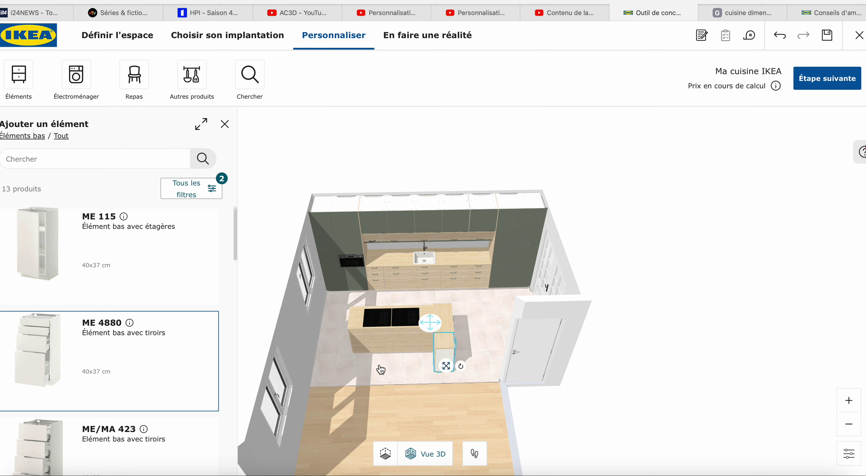
pyautogui.click(355, 345)
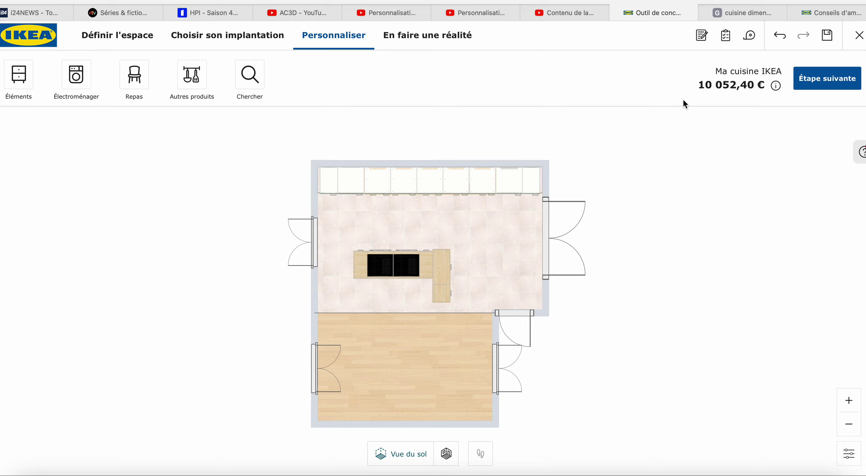
# Step: Measure distances in the floor plan from the island's corner beside the crosswise ME 4900 cabinet
pyautogui.click(751, 36)
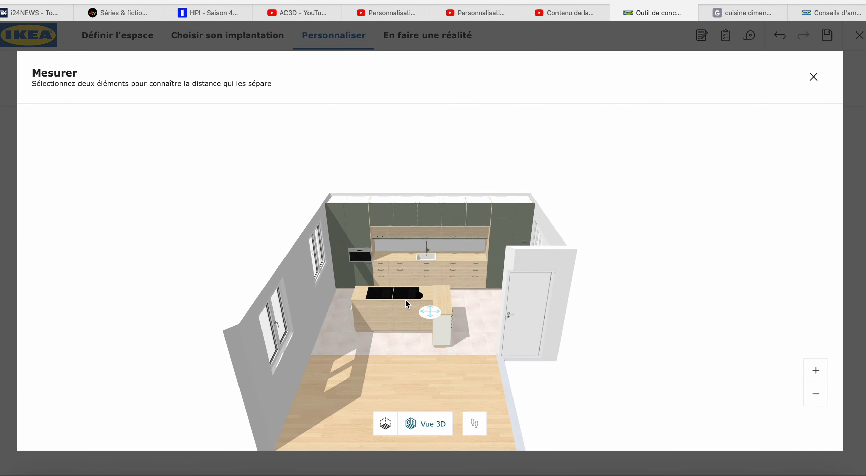
pyautogui.click(389, 428)
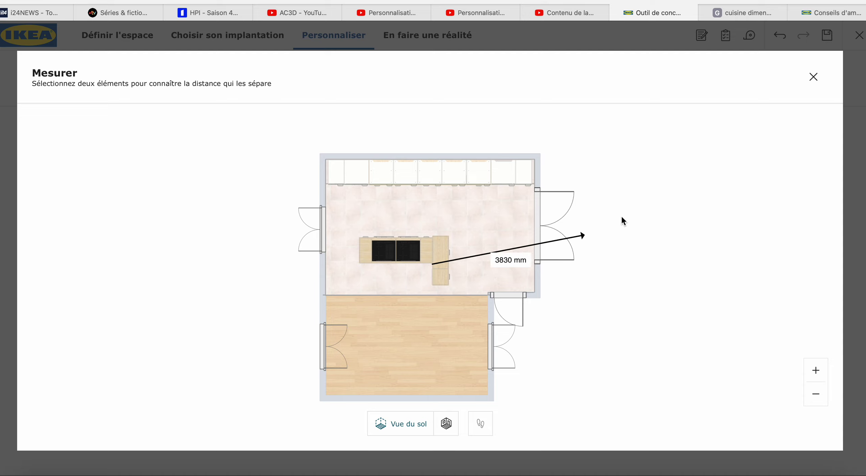
pyautogui.click(813, 77)
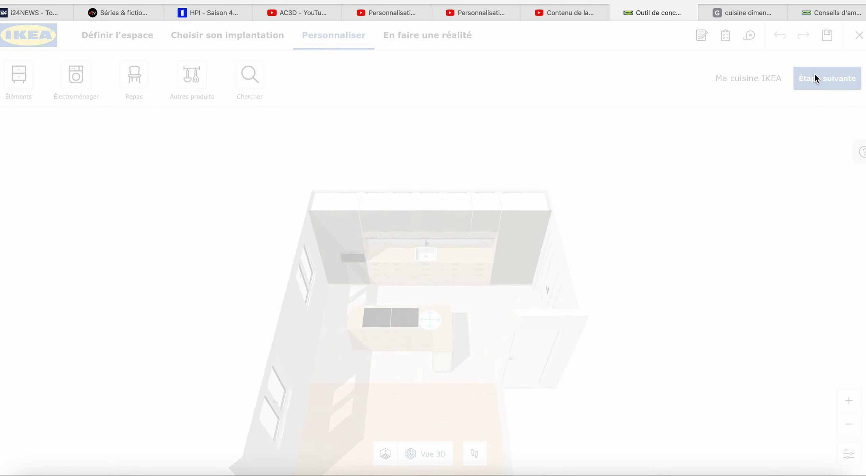
# Step: Filter the base cabinets to a depth of 37 cm and a width of 60 cm
pyautogui.click(21, 83)
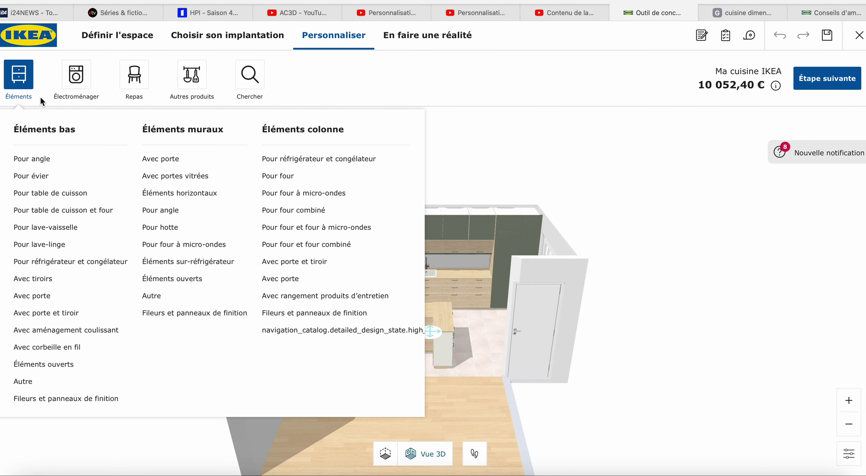
pyautogui.click(58, 129)
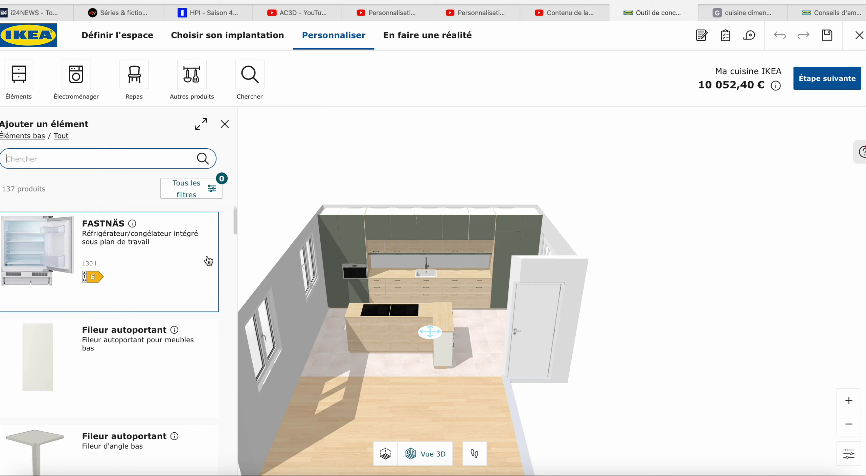
pyautogui.click(211, 188)
pyautogui.click(474, 179)
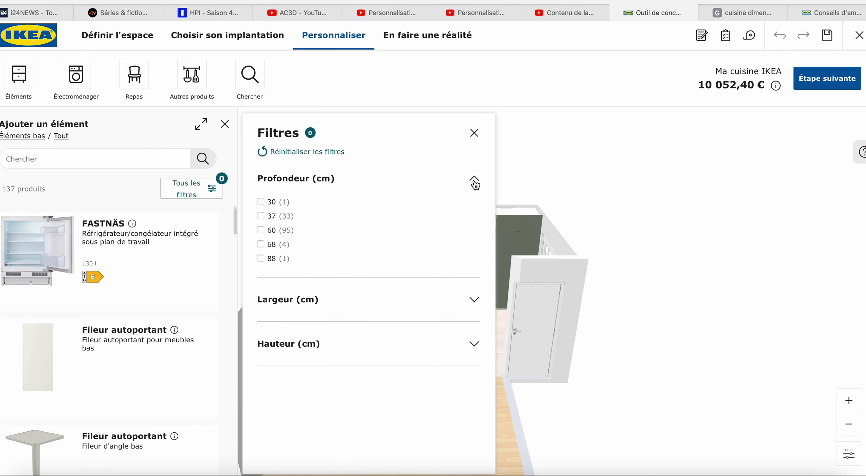
pyautogui.click(261, 217)
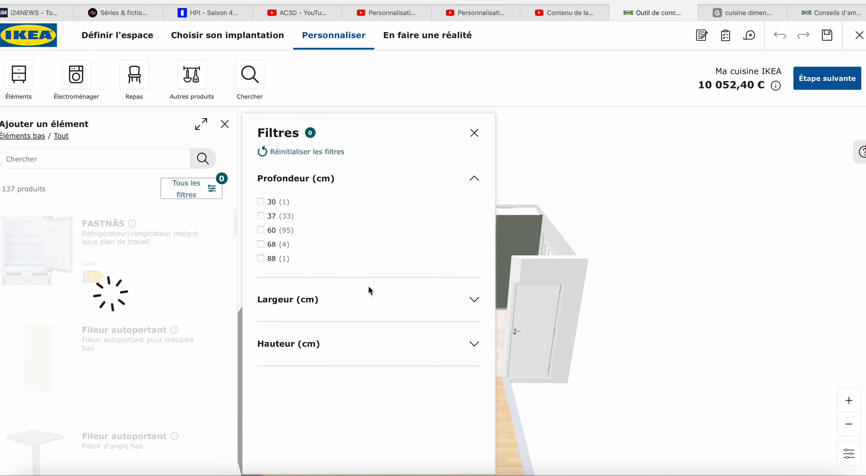
pyautogui.click(473, 300)
pyautogui.click(258, 393)
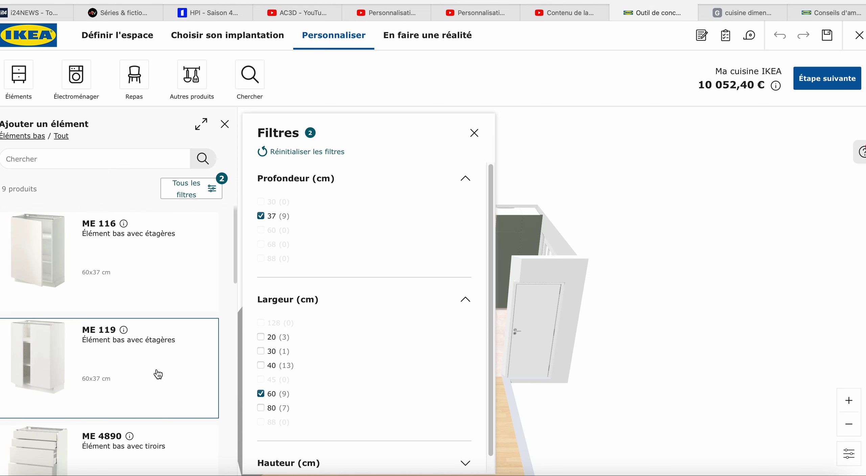
# Step: Add an ME 119 shelf base cabinet, 60x37 cm, turn its doors outward and place it crosswise at the island's left end
pyautogui.scroll(-1, 158, 373)
pyautogui.click(145, 355)
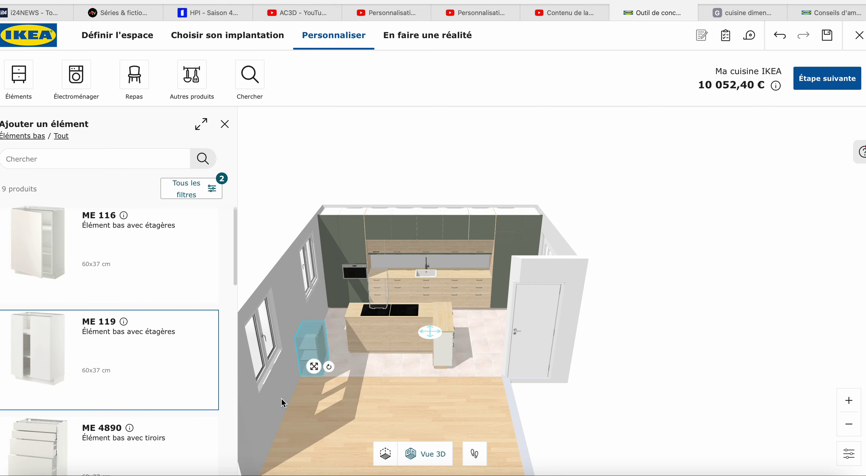
pyautogui.moveTo(316, 367); pyautogui.dragTo(241, 363)
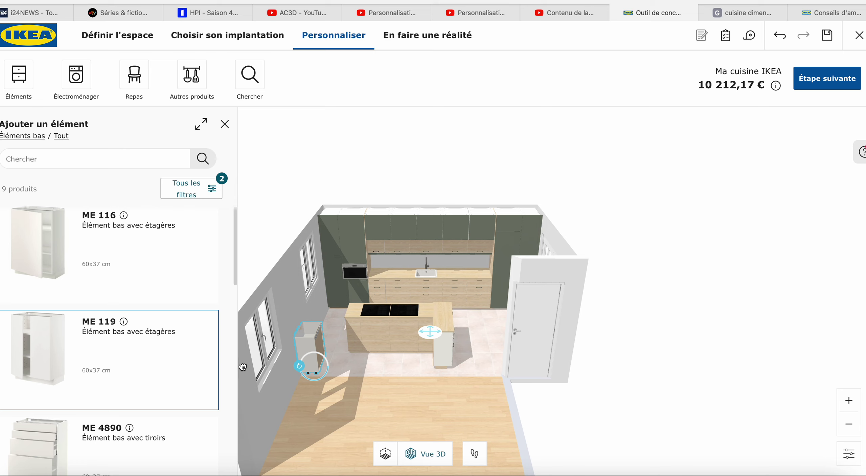
pyautogui.moveTo(313, 366); pyautogui.dragTo(353, 357)
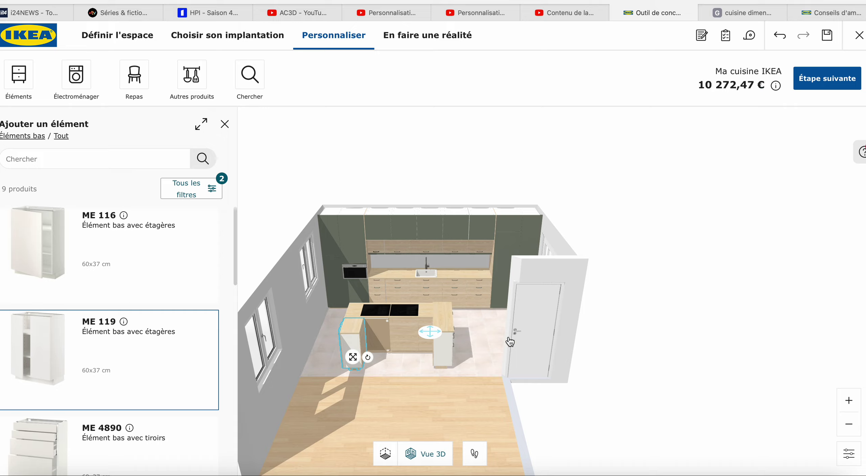
# Step: In the floor plan, pull the ME 4880 cabinet away and realign the ME 4900 cabinet with the island's edge facing the cabinet wall
pyautogui.moveTo(489, 330); pyautogui.dragTo(454, 337)
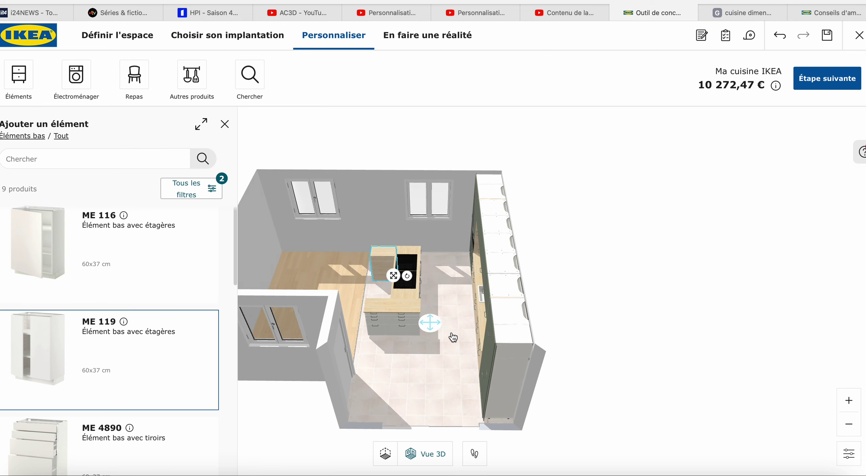
pyautogui.click(386, 453)
pyautogui.click(442, 295)
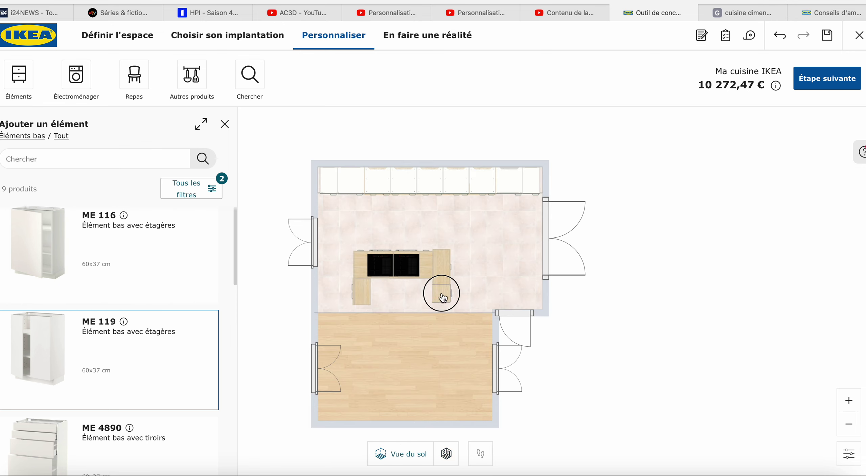
pyautogui.moveTo(443, 297); pyautogui.dragTo(441, 301)
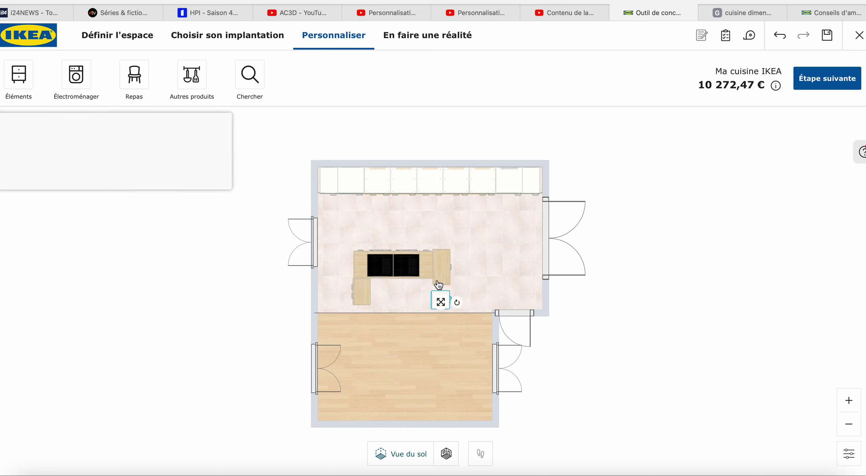
pyautogui.click(439, 262)
pyautogui.moveTo(439, 262); pyautogui.dragTo(439, 264)
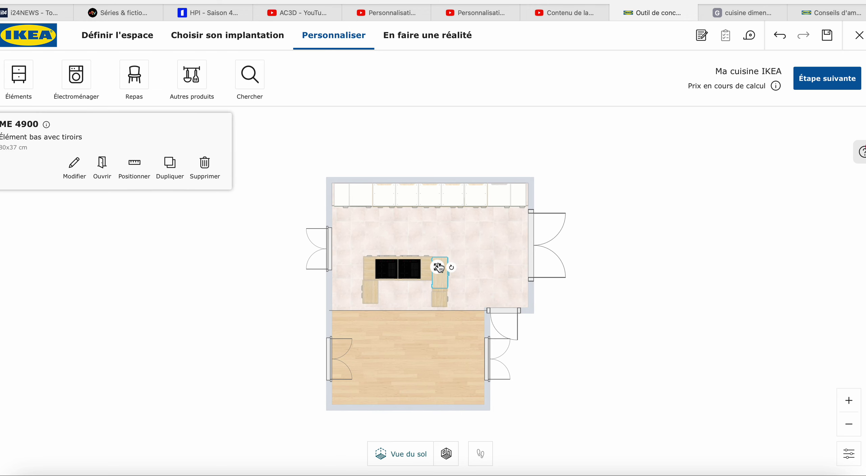
pyautogui.scroll(3, 440, 267)
pyautogui.scroll(4, 439, 267)
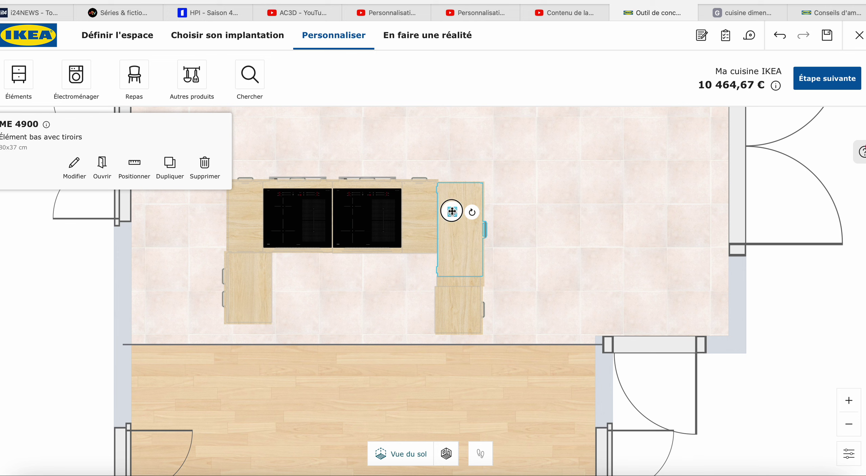
pyautogui.moveTo(452, 212); pyautogui.dragTo(454, 207)
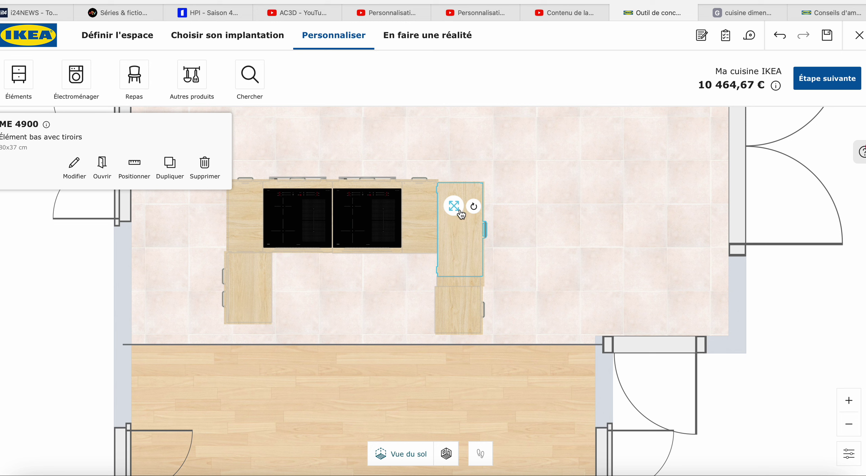
# Step: Move the ME 4880 drawer cabinet back flush against the end of the ME 4900 cabinet
pyautogui.click(462, 297)
pyautogui.moveTo(464, 297); pyautogui.dragTo(468, 287)
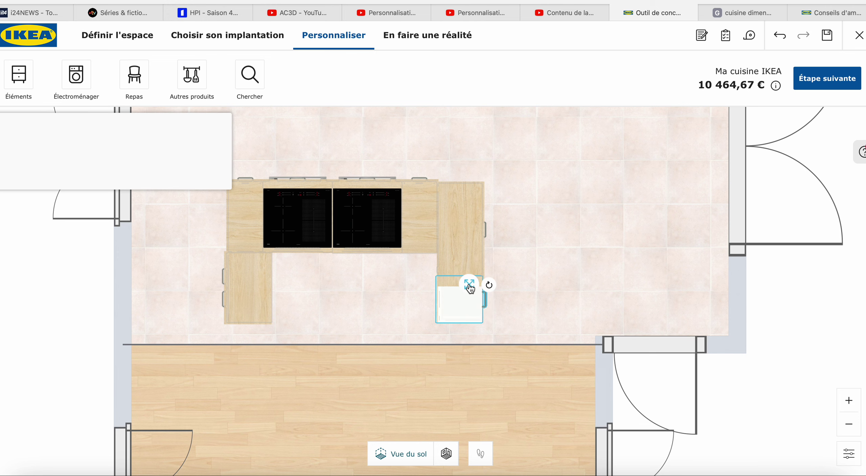
pyautogui.click(521, 274)
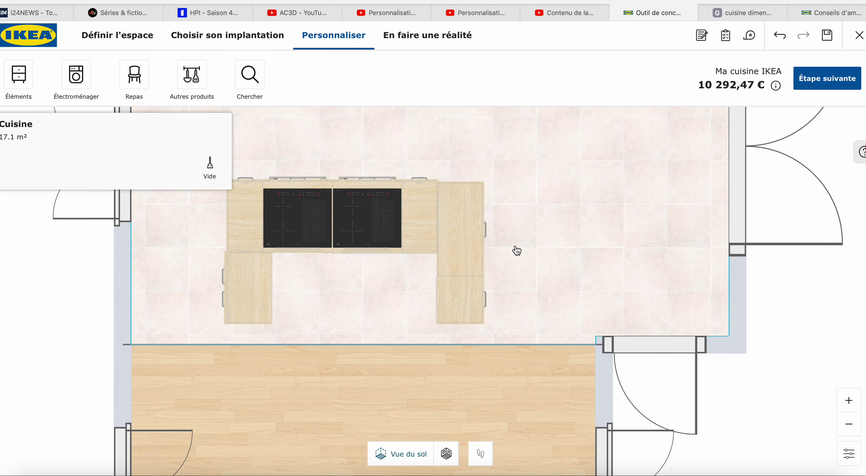
# Step: Examine how the ME 4900 and ME 4880 cabinets line up with the island, and return to the 3D view
pyautogui.scroll(-1, 578, 258)
pyautogui.scroll(3, 578, 258)
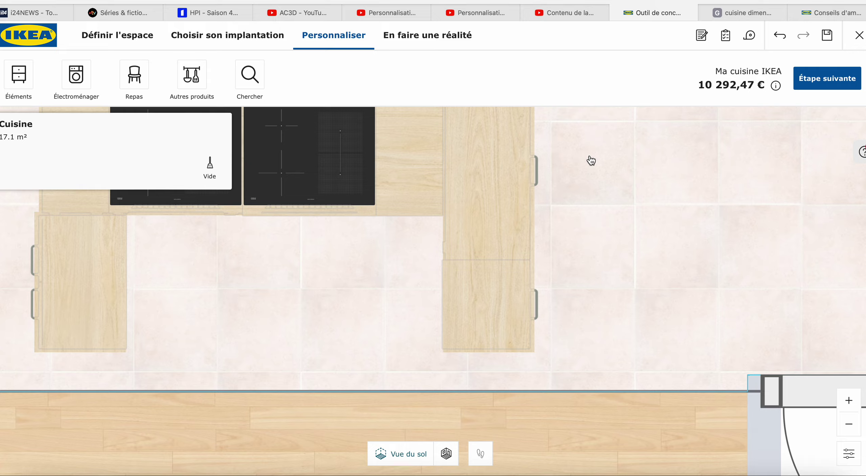
pyautogui.moveTo(590, 160); pyautogui.dragTo(592, 232)
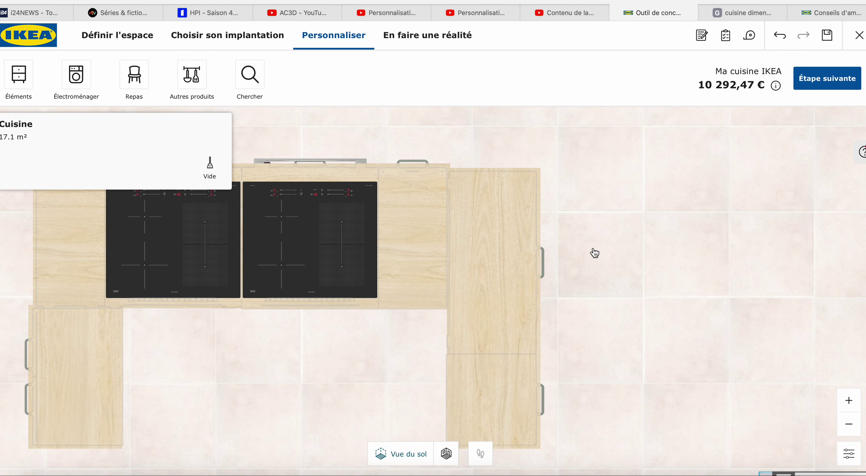
pyautogui.click(512, 243)
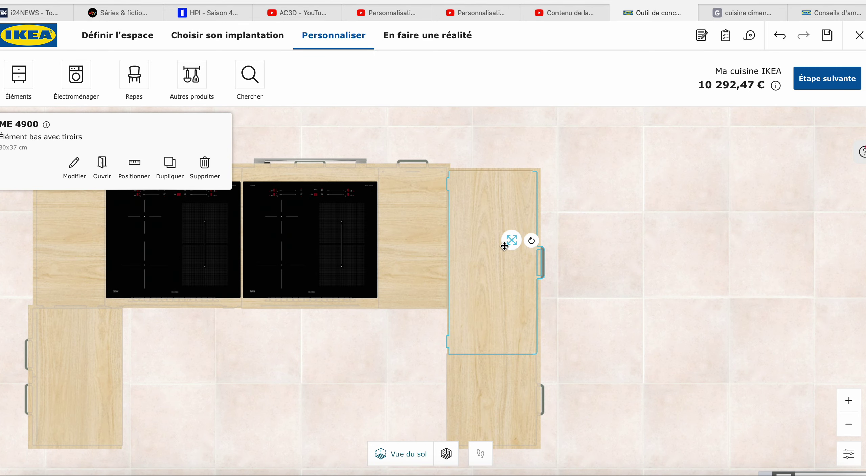
pyautogui.moveTo(513, 238)
pyautogui.mouseDown()
pyautogui.moveTo(516, 228)
pyautogui.moveTo(517, 240)
pyautogui.mouseUp()
pyautogui.click(644, 227)
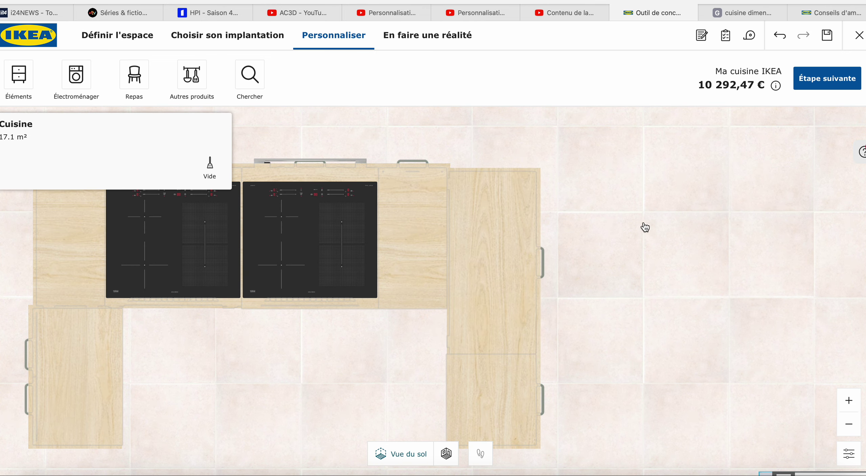
pyautogui.moveTo(644, 227); pyautogui.dragTo(550, 294)
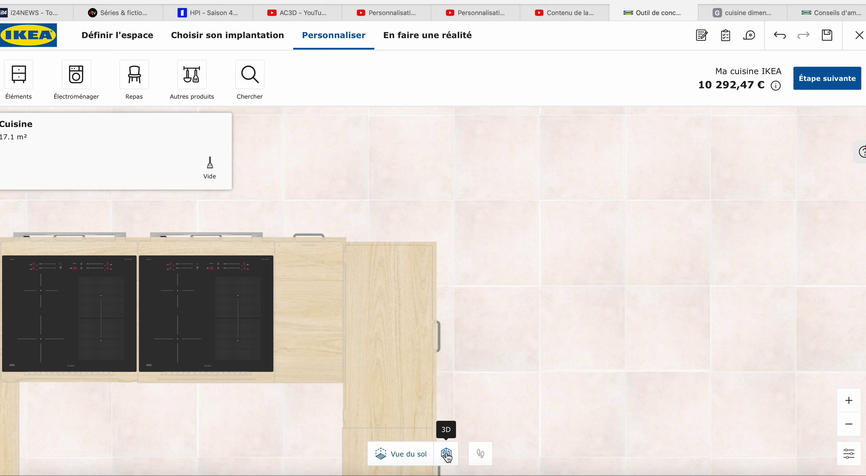
pyautogui.click(446, 454)
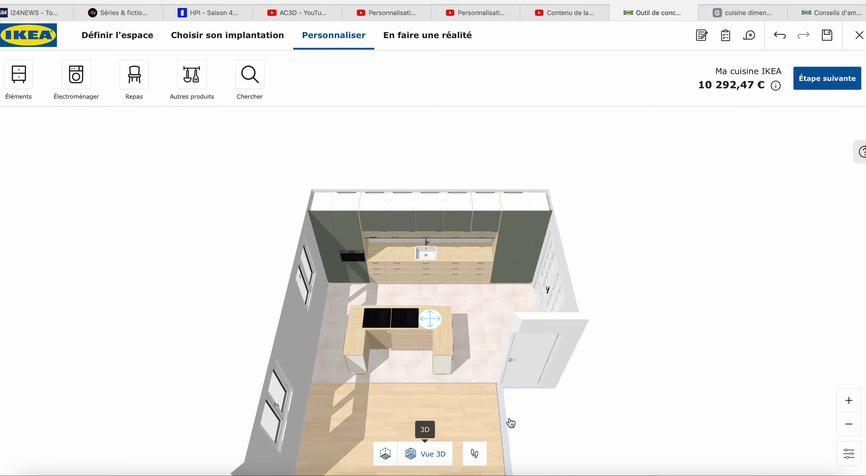
# Step: Examine the SMAKLIG hob's position options and the available replacement hobs for the island's ME/MA 429 cabinet nearer the door
pyautogui.click(403, 323)
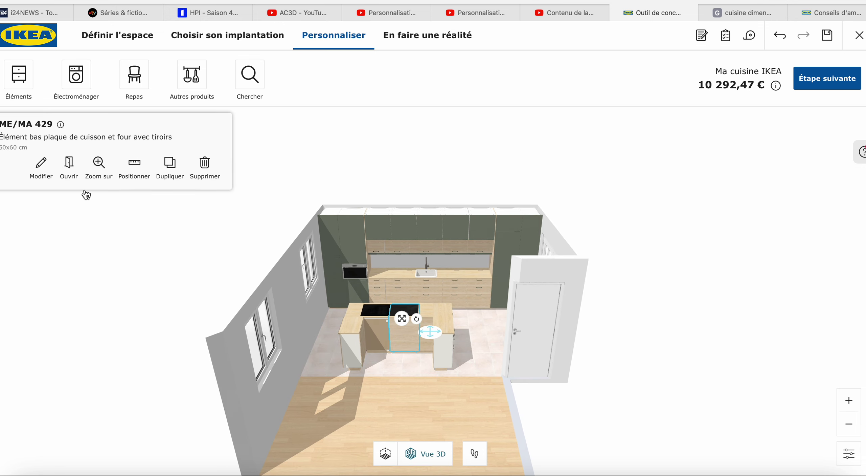
pyautogui.click(41, 166)
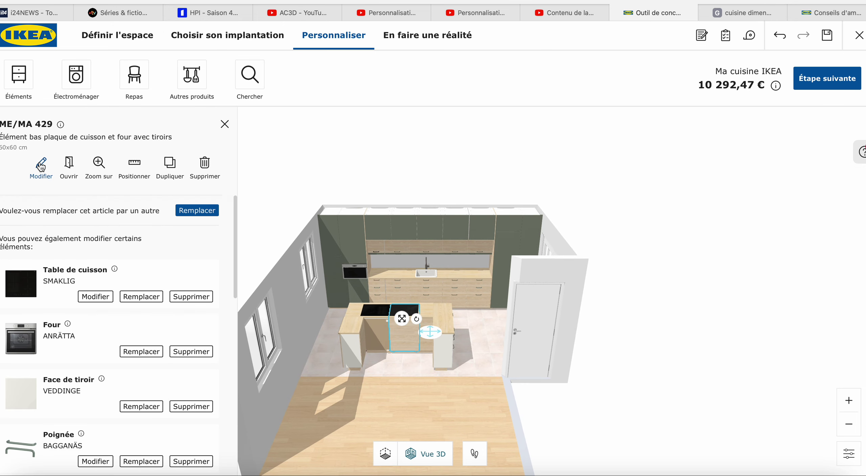
pyautogui.click(96, 297)
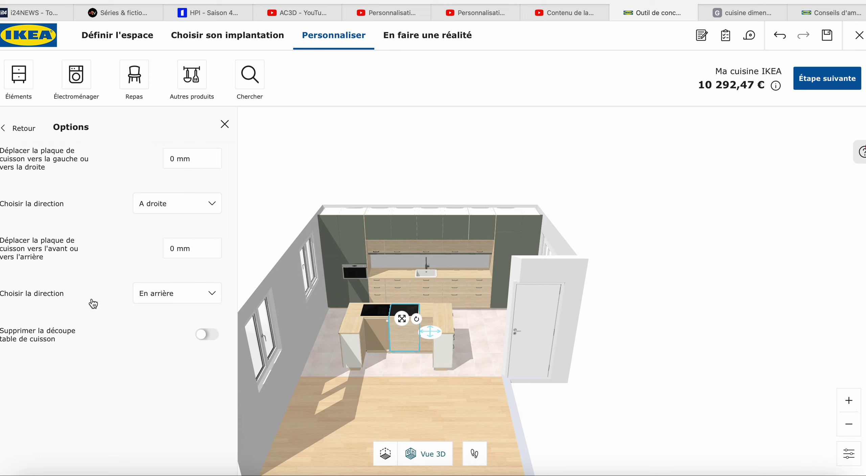
pyautogui.click(31, 135)
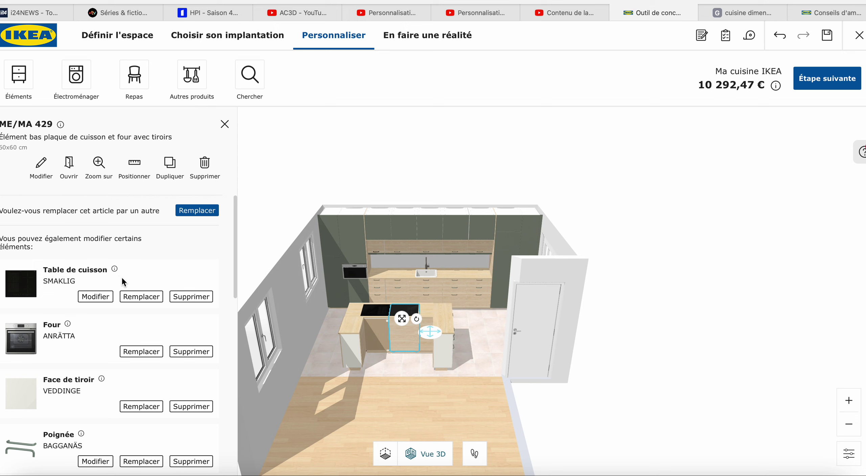
pyautogui.click(141, 296)
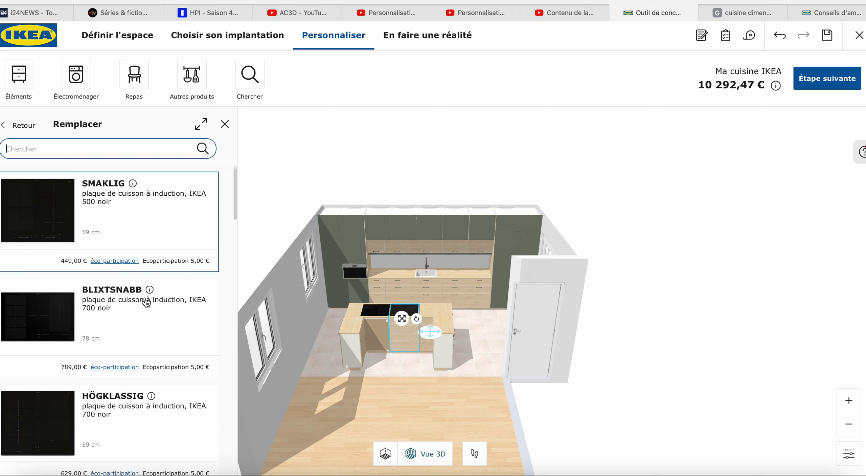
pyautogui.scroll(-1, 158, 332)
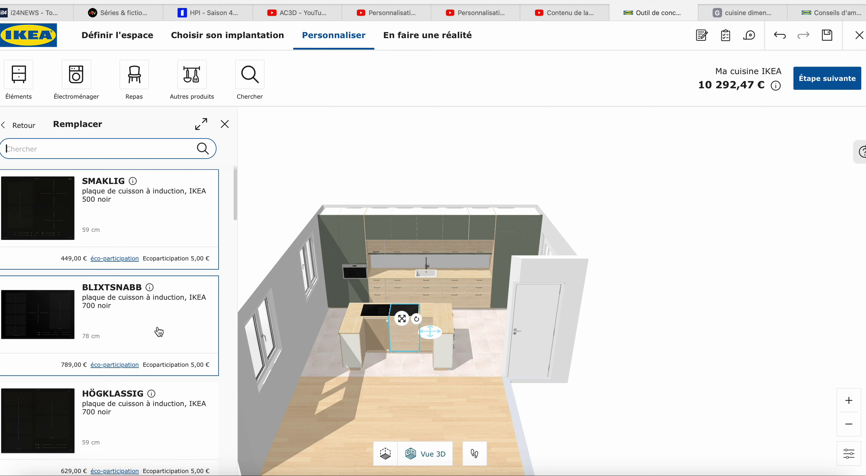
pyautogui.scroll(-2, 159, 331)
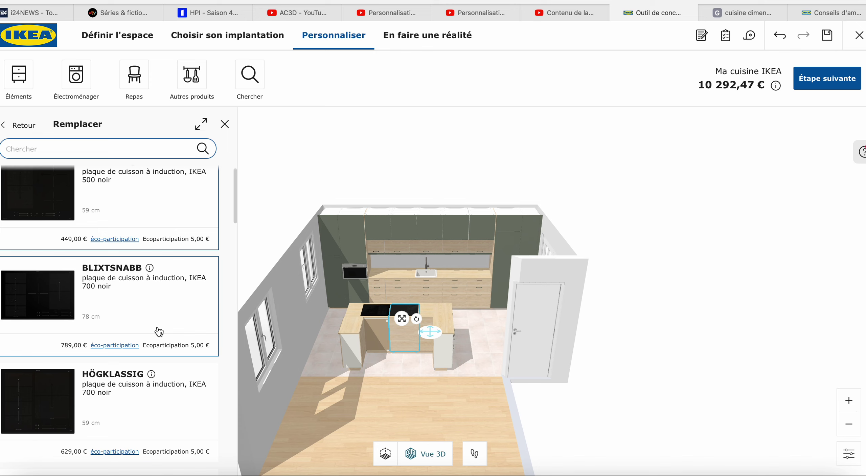
pyautogui.scroll(-5, 158, 332)
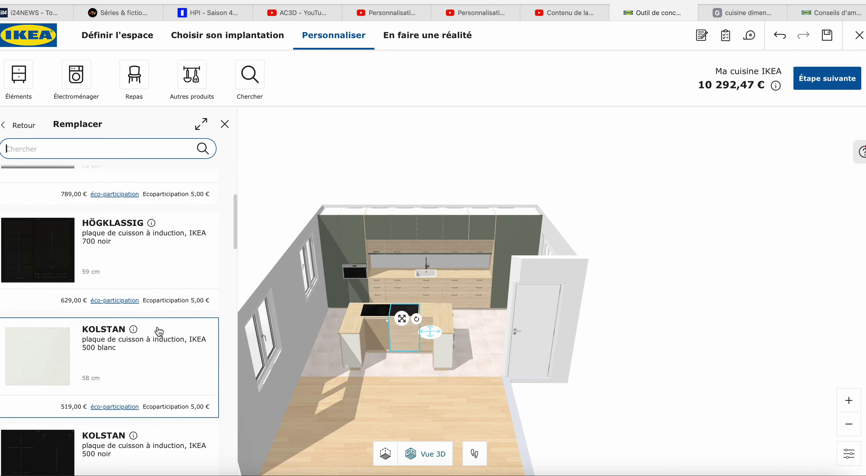
pyautogui.scroll(-4, 159, 332)
pyautogui.scroll(-4, 159, 332)
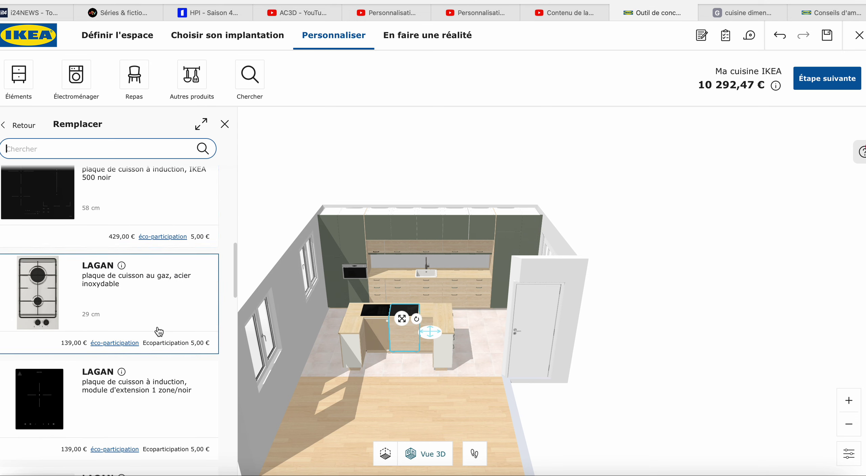
pyautogui.scroll(-5, 159, 331)
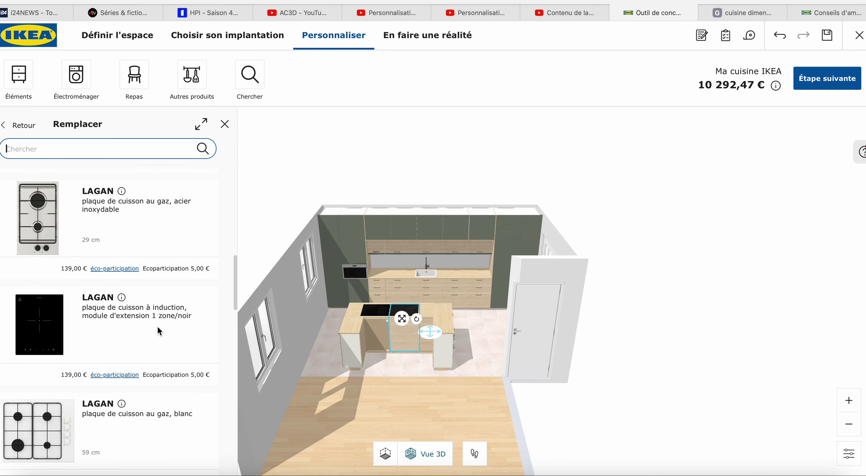
pyautogui.scroll(-1, 157, 327)
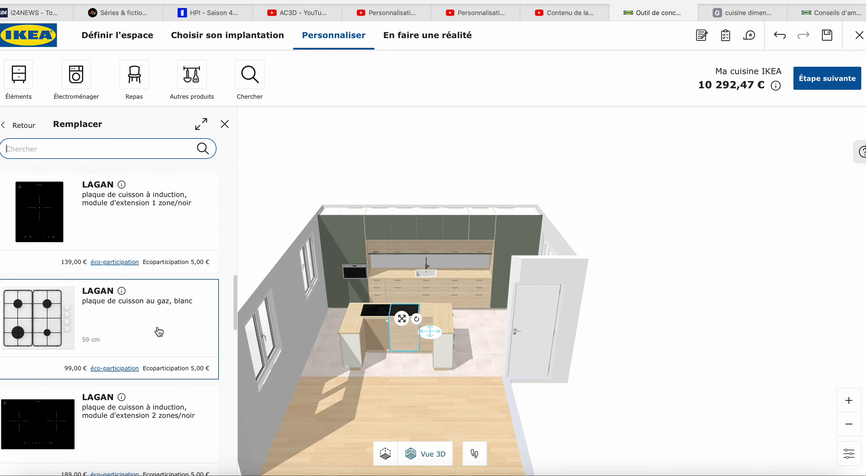
pyautogui.scroll(-4, 159, 331)
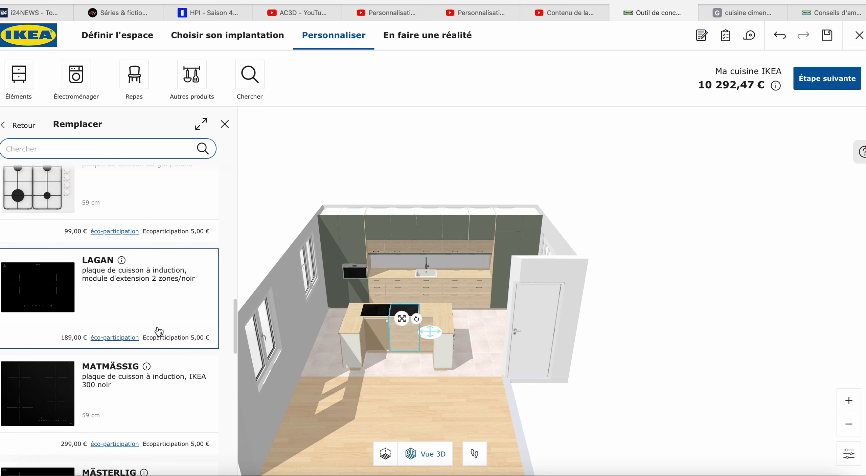
pyautogui.scroll(-9, 159, 331)
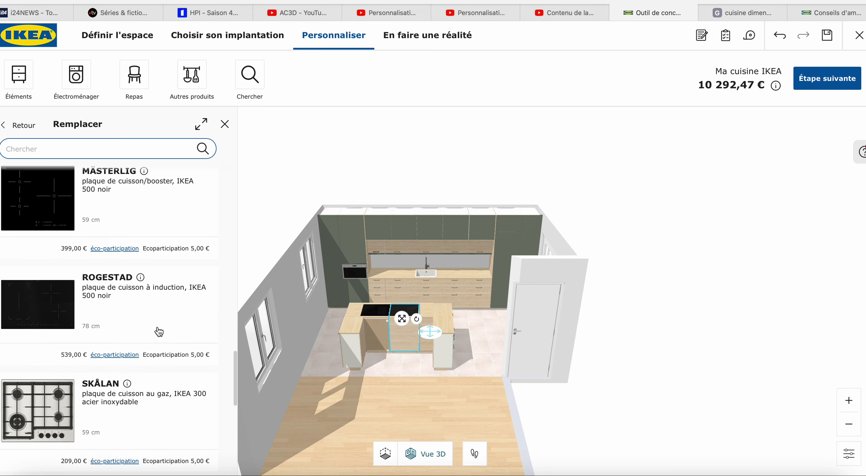
pyautogui.scroll(-9, 159, 331)
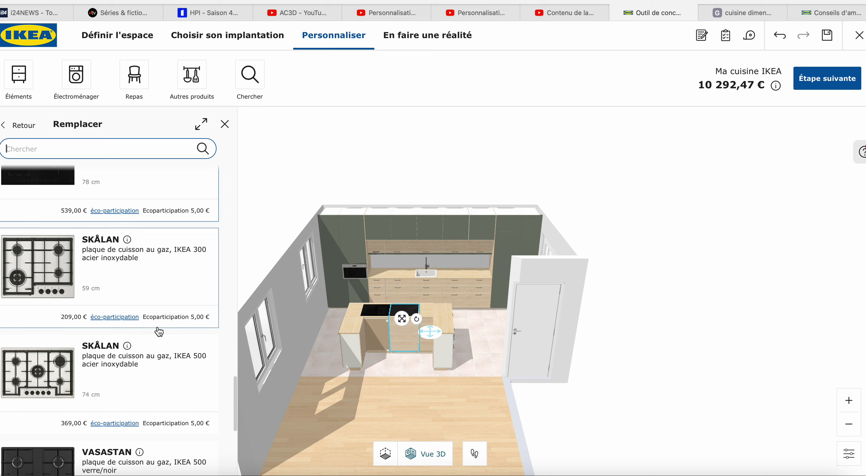
pyautogui.scroll(-4, 159, 332)
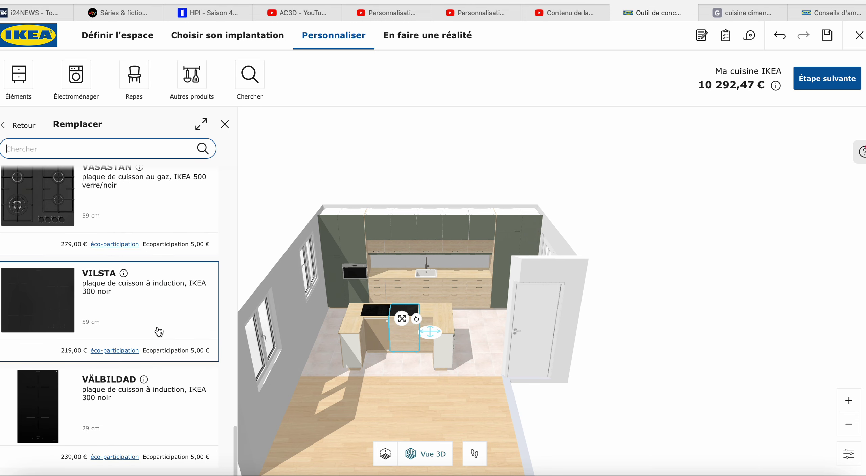
pyautogui.scroll(8, 159, 331)
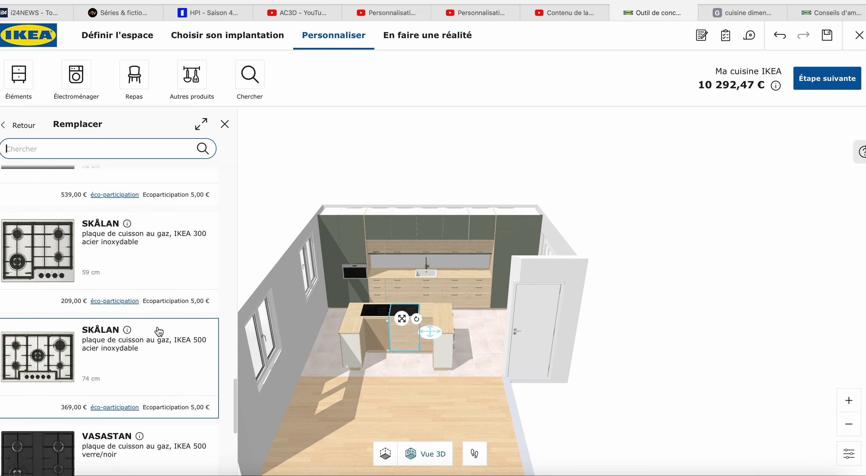
pyautogui.scroll(1, 159, 331)
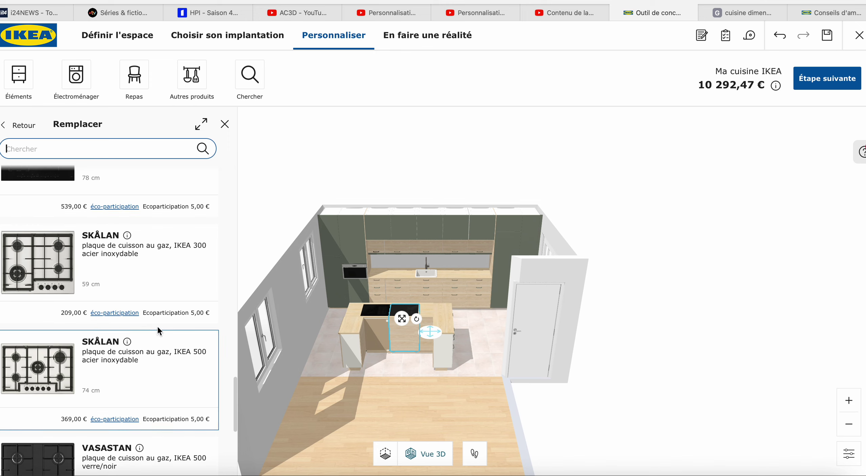
pyautogui.scroll(1, 159, 331)
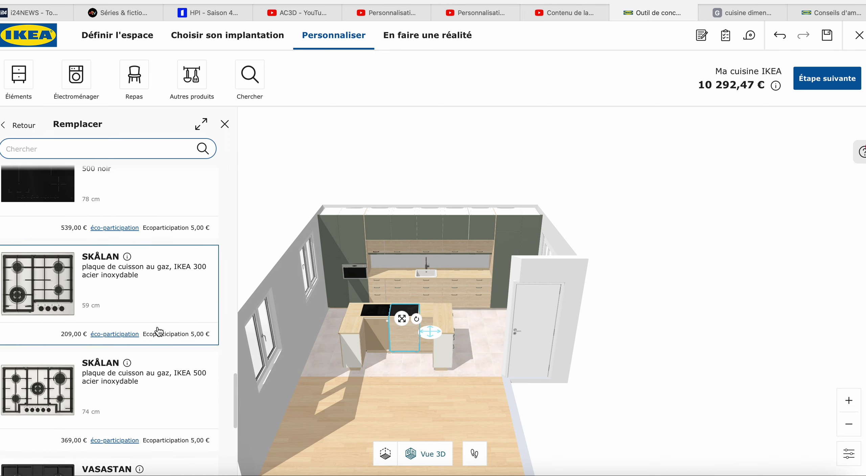
pyautogui.scroll(2, 159, 331)
pyautogui.scroll(1, 159, 331)
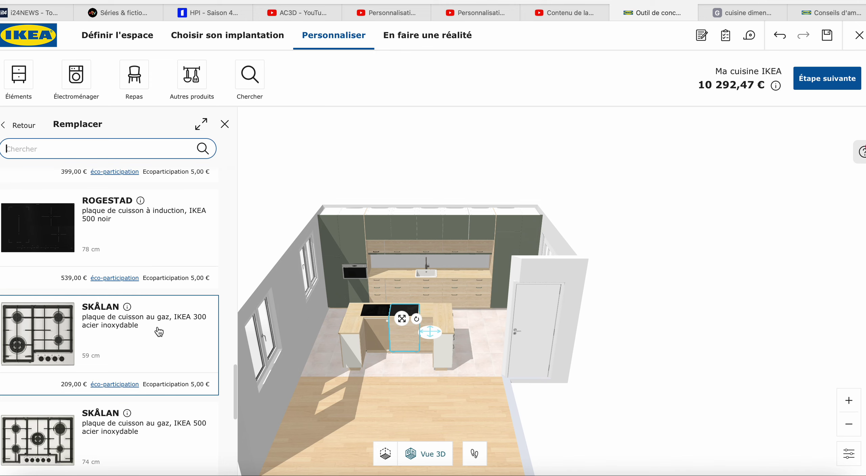
pyautogui.scroll(1, 158, 330)
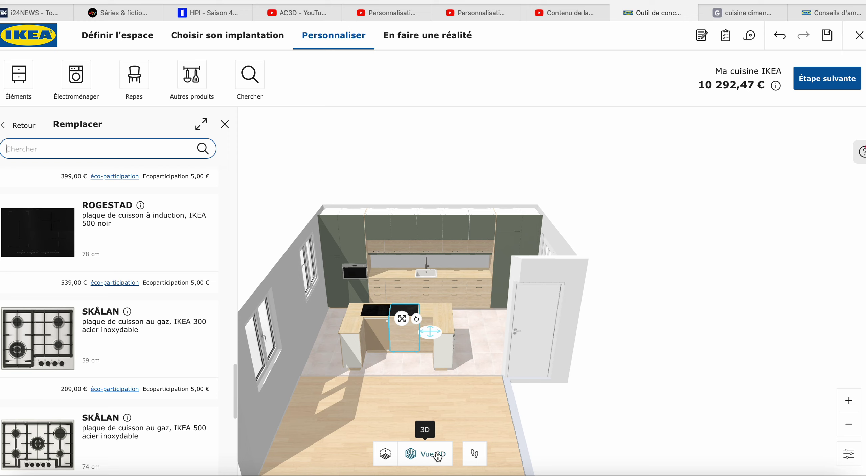
pyautogui.click(429, 367)
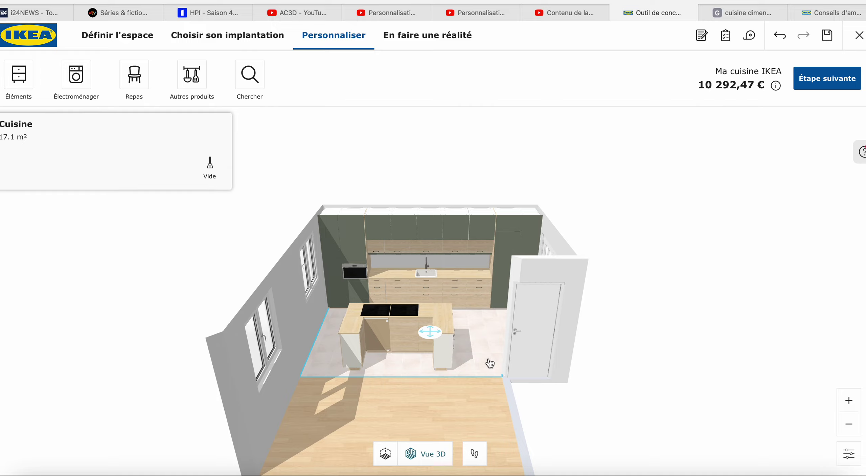
# Step: View the island from the cabinet wall and remove the ANRÄTTA oven from the ME/MA 429 hob cabinet nearer the door
pyautogui.moveTo(490, 363); pyautogui.dragTo(354, 363)
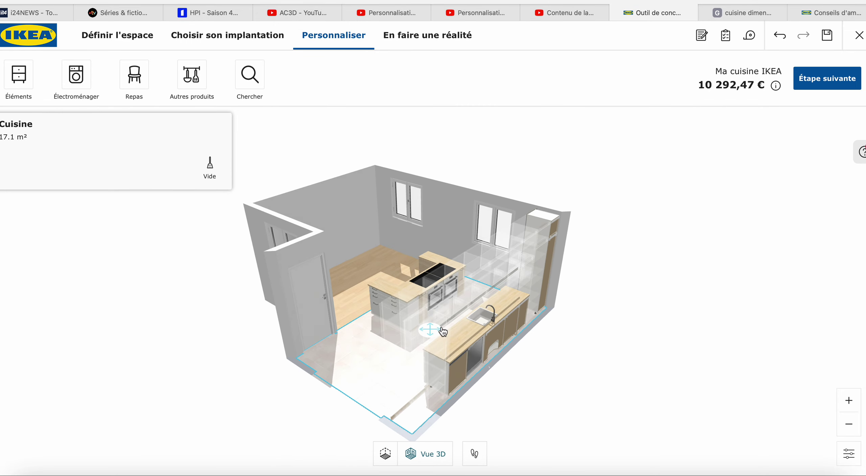
pyautogui.scroll(10, 443, 331)
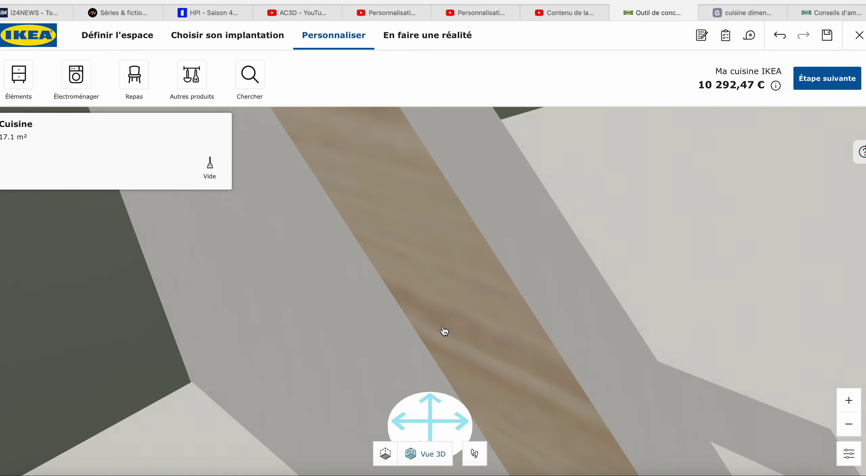
pyautogui.scroll(-10, 483, 344)
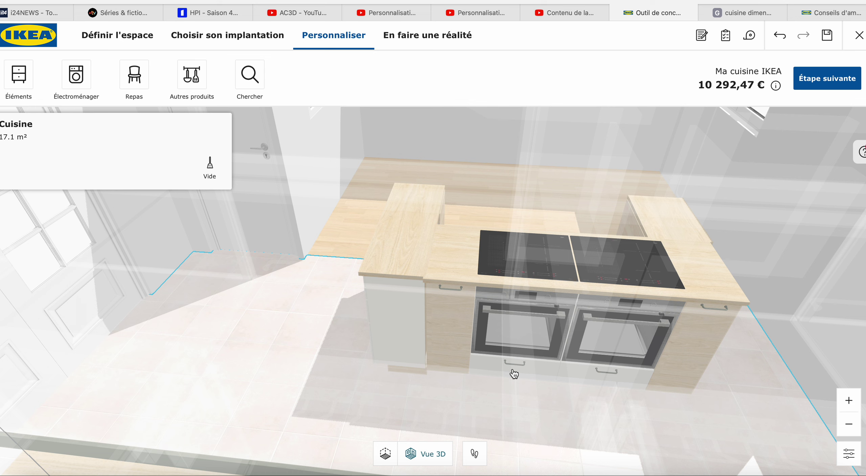
pyautogui.scroll(3, 547, 375)
pyautogui.scroll(-3, 547, 375)
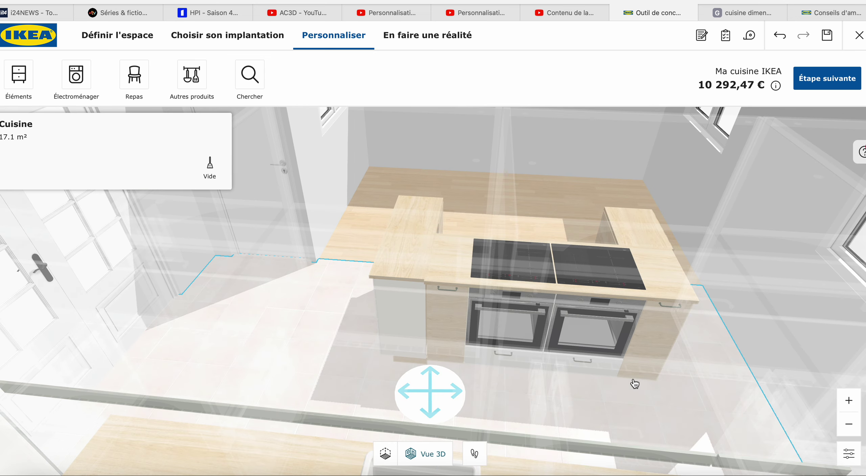
pyautogui.click(599, 324)
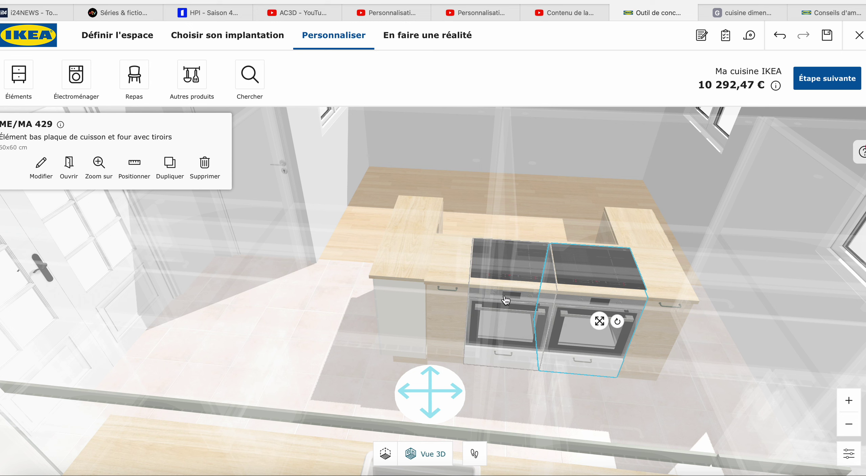
pyautogui.click(511, 308)
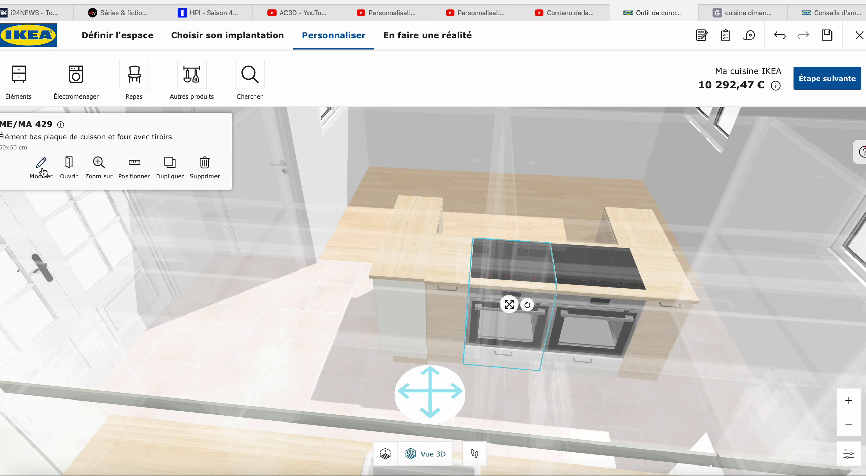
pyautogui.click(34, 174)
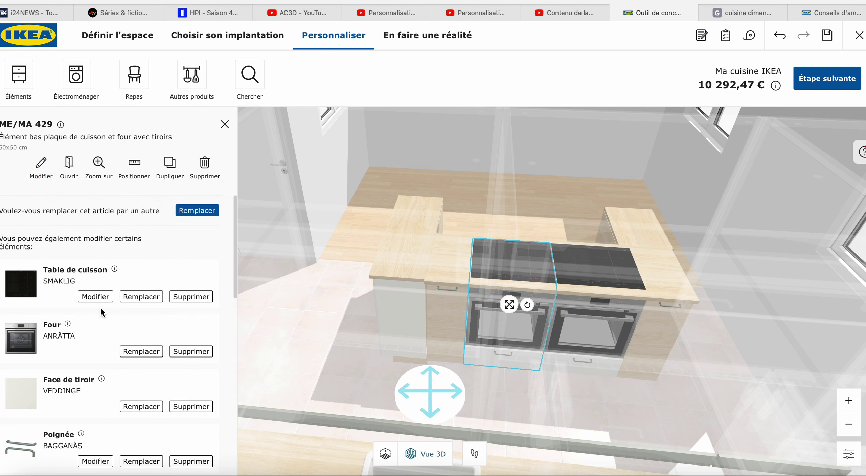
pyautogui.click(185, 352)
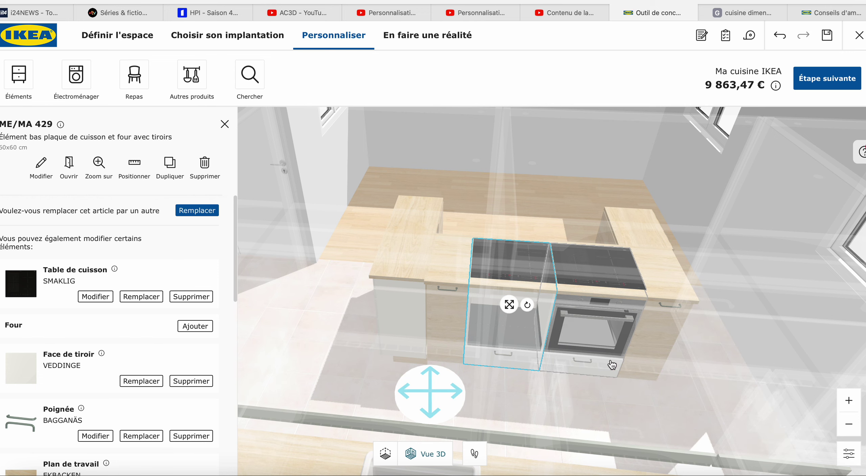
pyautogui.scroll(-1, 612, 364)
pyautogui.scroll(10, 612, 365)
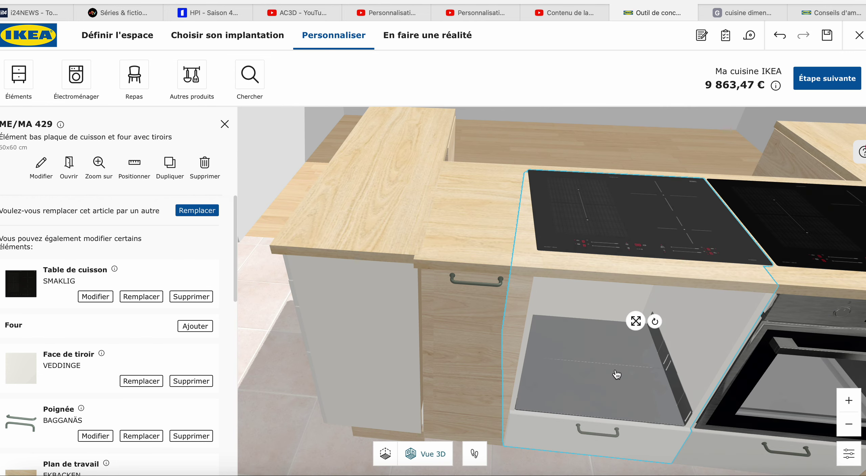
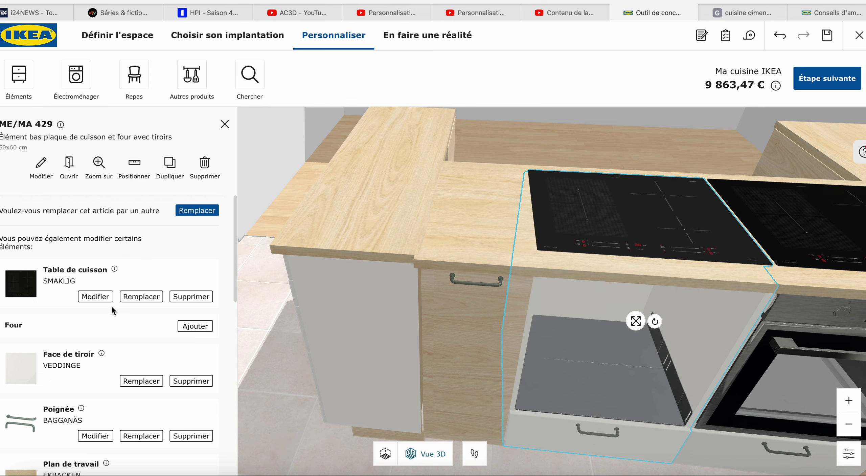
# Step: Look over the replacement cabinets for the ovenless ME/MA 429 and the cabinet categories, and return to the selected hob cabinet
pyautogui.scroll(-2, 149, 333)
pyautogui.scroll(2, 149, 333)
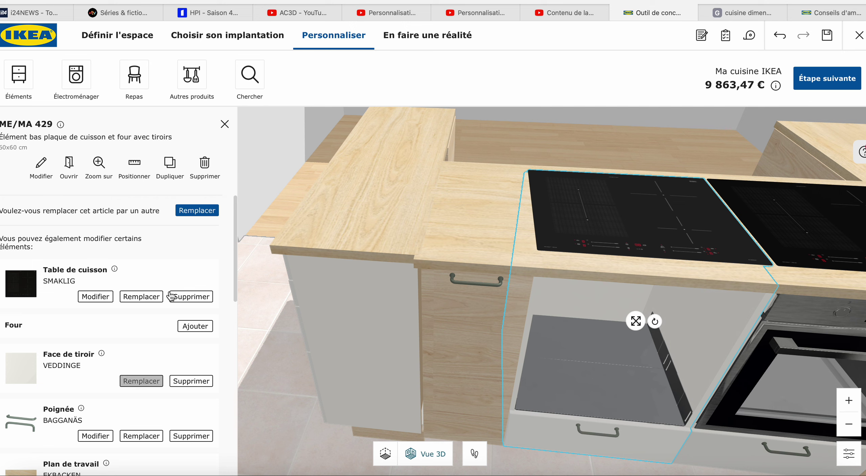
pyautogui.click(207, 213)
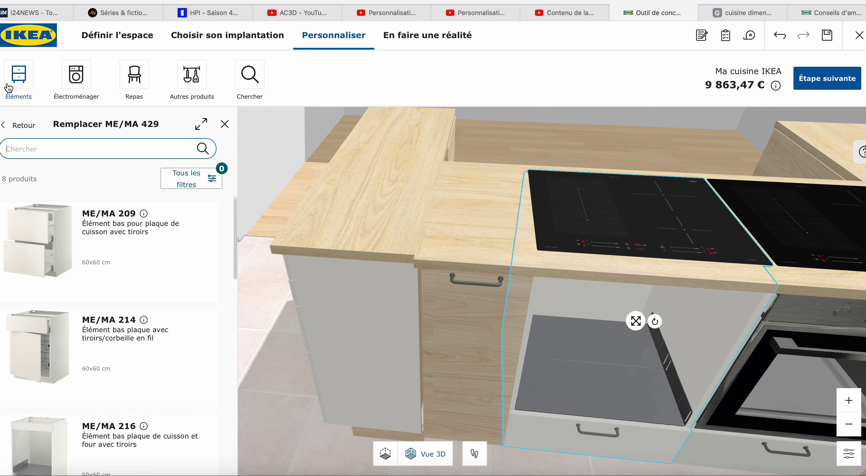
pyautogui.click(19, 76)
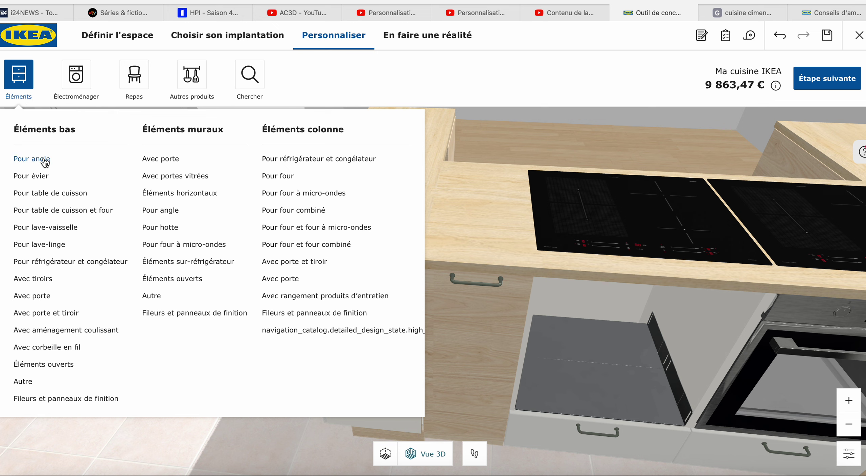
pyautogui.click(707, 303)
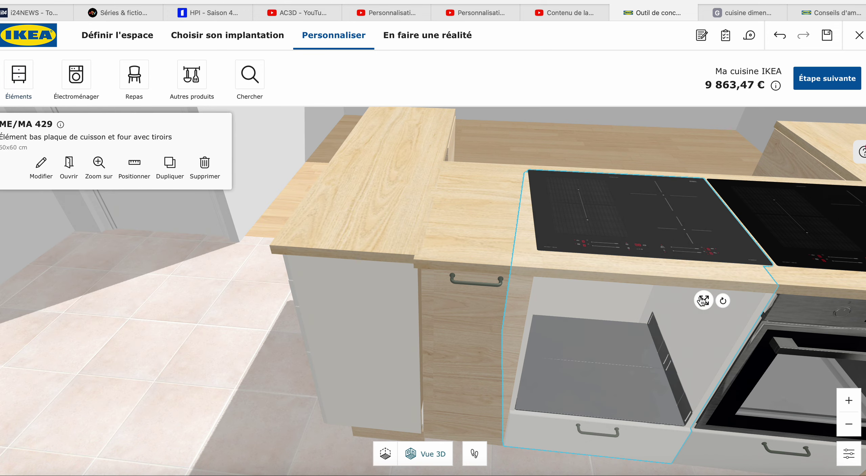
# Step: Delete the island's ovenless ME/MA 429 hob cabinet and add the 80x60 cm ME/MA 110 hob cabinet with integrated extractor
pyautogui.click(203, 167)
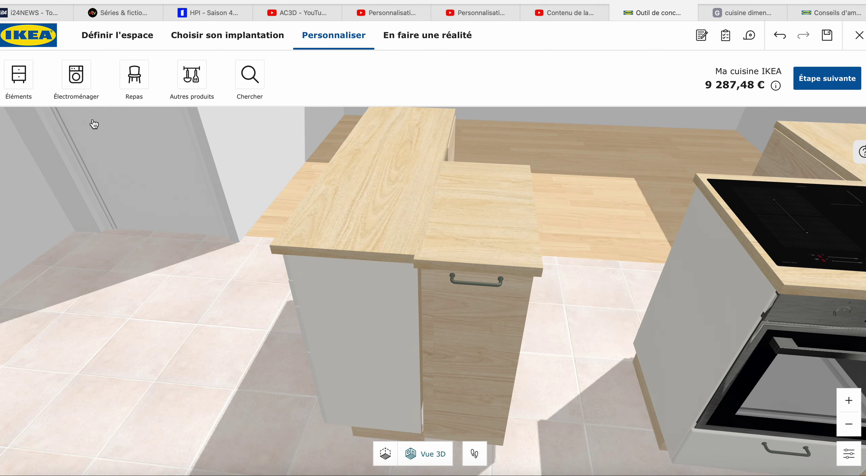
pyautogui.click(20, 82)
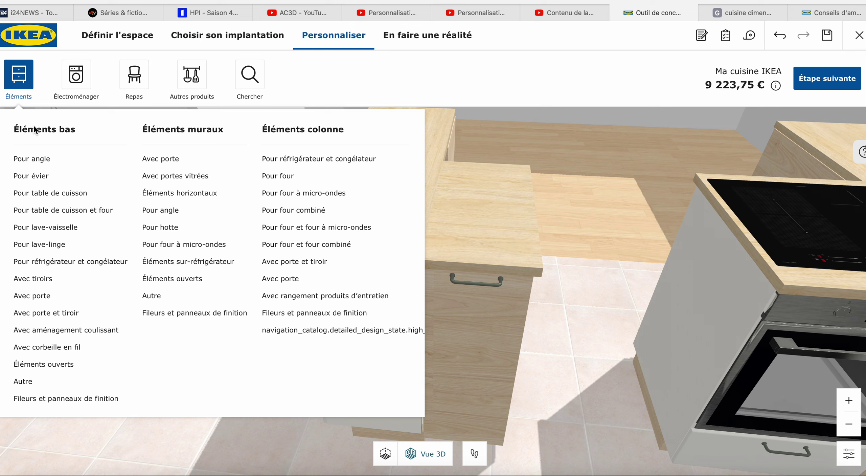
pyautogui.click(52, 192)
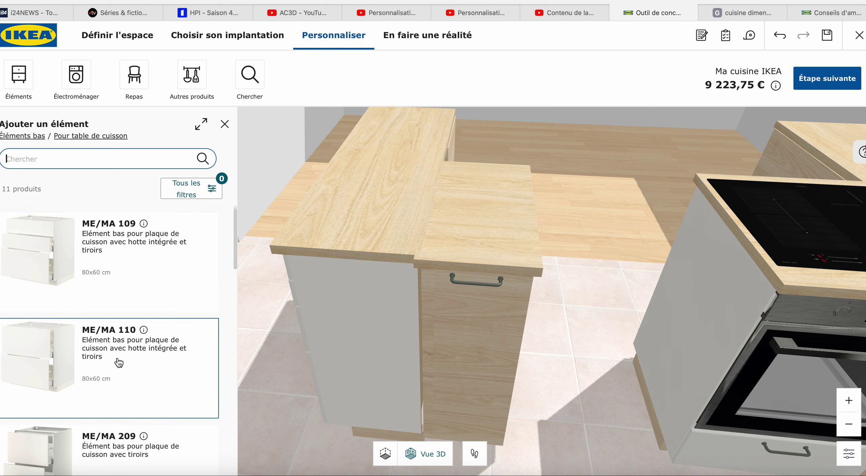
pyautogui.scroll(-2, 118, 359)
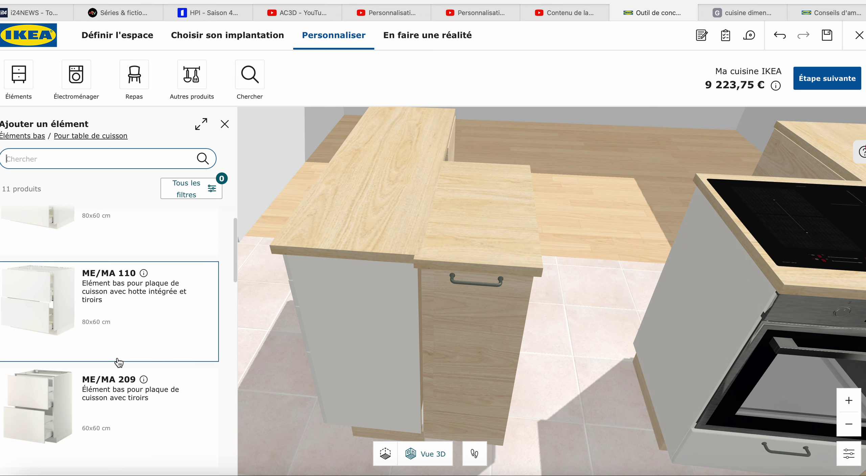
pyautogui.scroll(1, 118, 362)
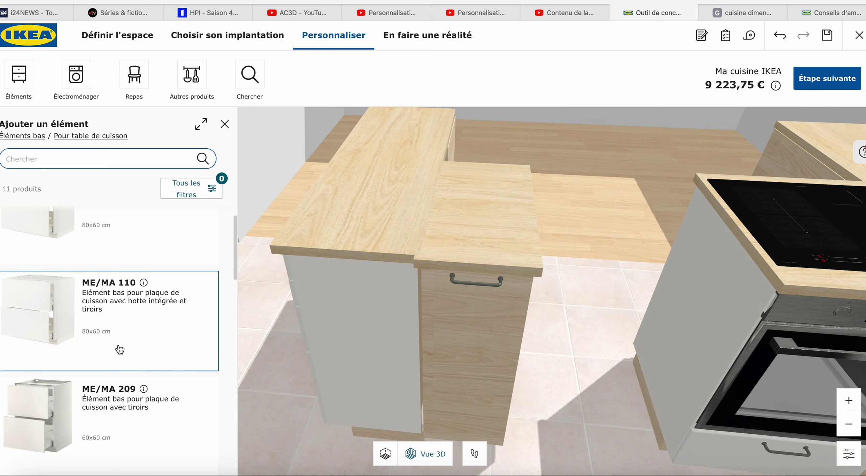
pyautogui.click(121, 327)
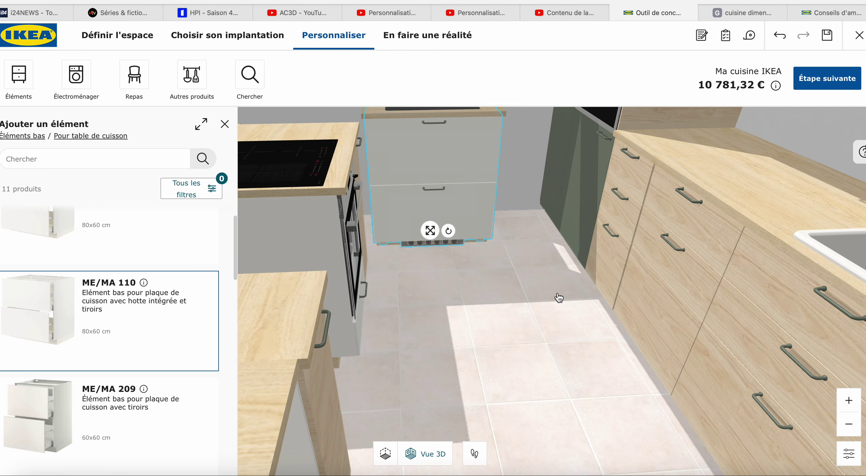
# Step: Delete the narrow pull-out base cabinet beside the island's door-side leg
pyautogui.moveTo(558, 297); pyautogui.dragTo(453, 334)
pyautogui.click(478, 312)
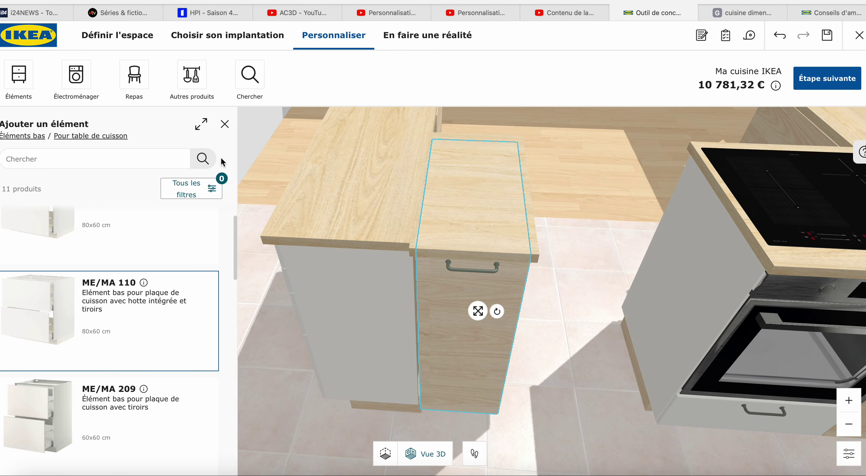
pyautogui.click(224, 126)
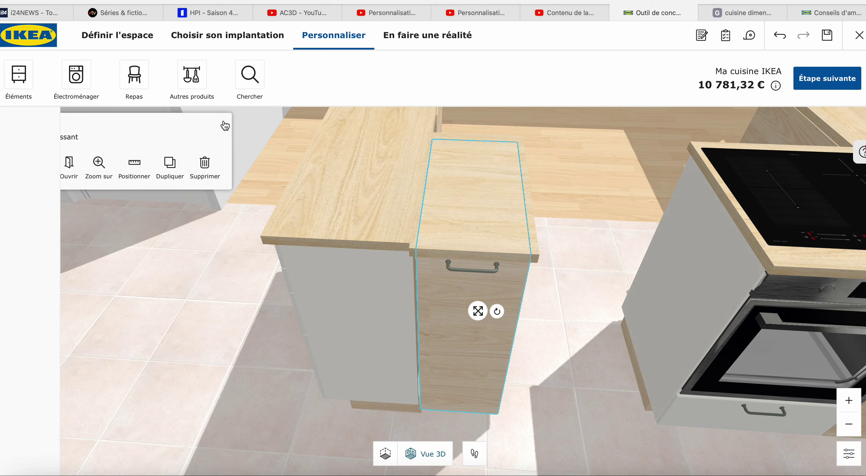
pyautogui.click(204, 164)
# Step: Move the ME/MA 110 extractor hob cabinet into the island's gap, against the door-side leg
pyautogui.moveTo(541, 290); pyautogui.dragTo(601, 296)
pyautogui.click(676, 174)
pyautogui.moveTo(674, 210); pyautogui.dragTo(498, 247)
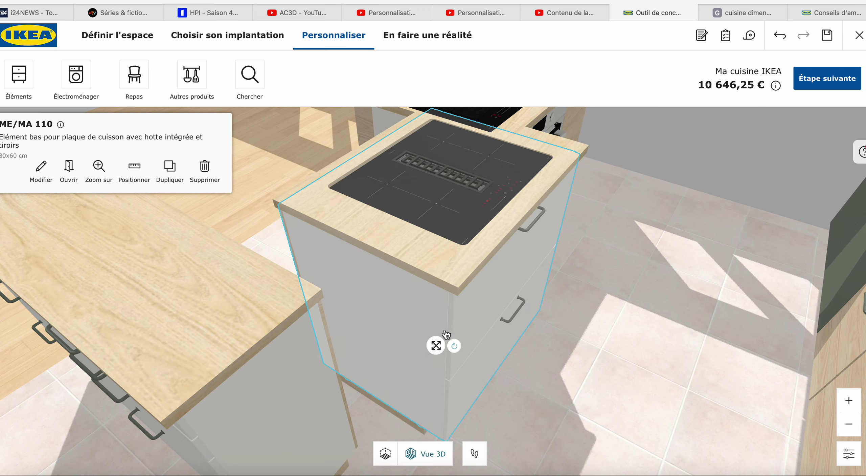
pyautogui.moveTo(435, 345); pyautogui.dragTo(359, 344)
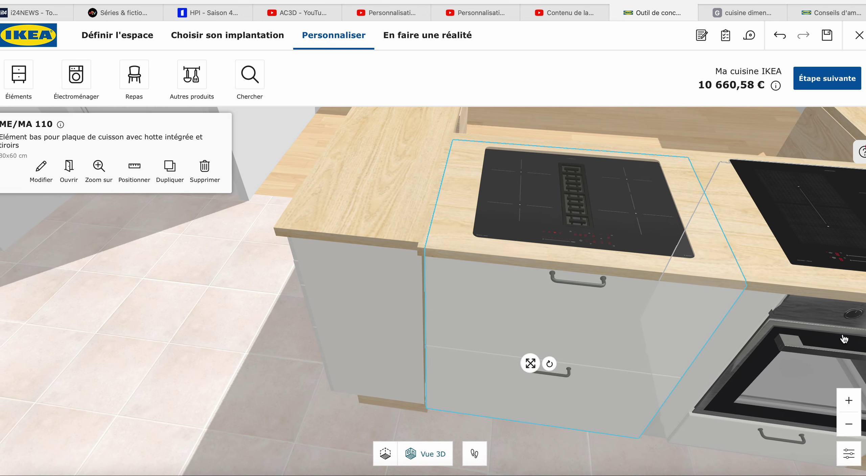
# Step: Move the ME/MA 429 oven cabinet along the island up to the ME/MA 110 hob cabinet
pyautogui.click(818, 337)
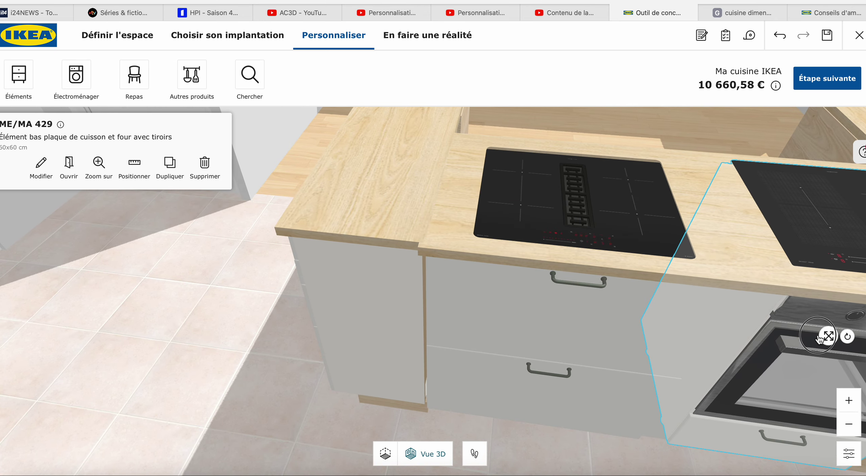
pyautogui.moveTo(819, 336); pyautogui.dragTo(677, 334)
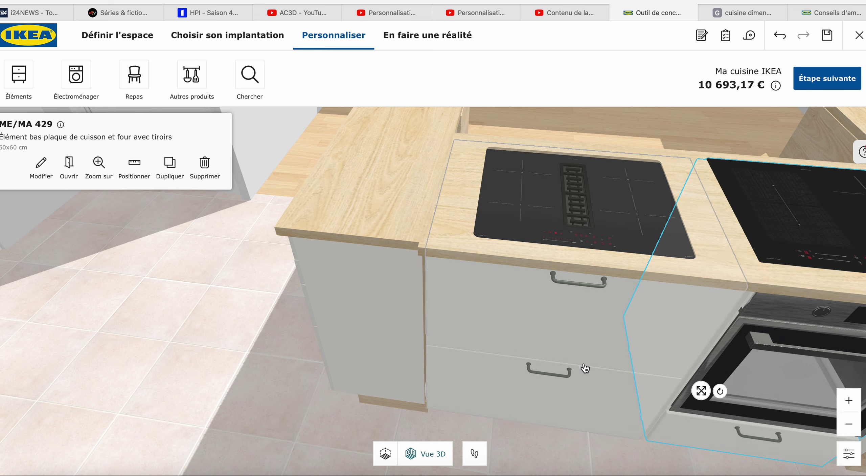
pyautogui.moveTo(592, 355); pyautogui.dragTo(614, 358)
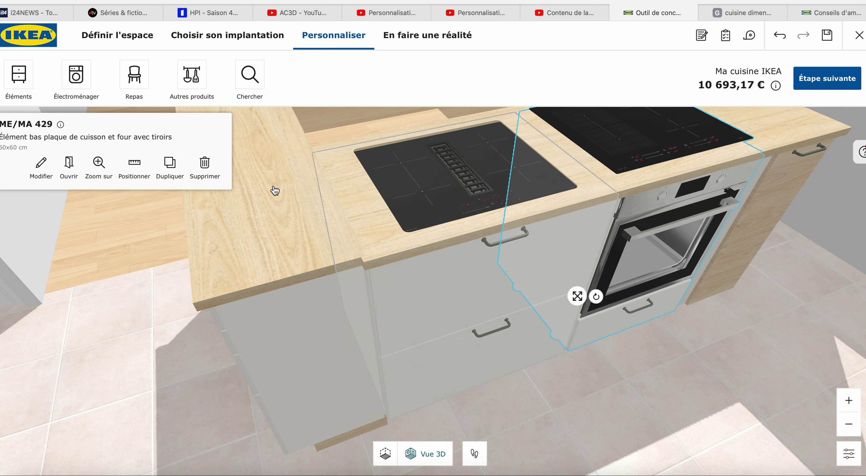
# Step: Remove the hob from the ME/MA 429 cabinet, keeping its ANRÄTTA oven
pyautogui.click(41, 166)
pyautogui.click(179, 296)
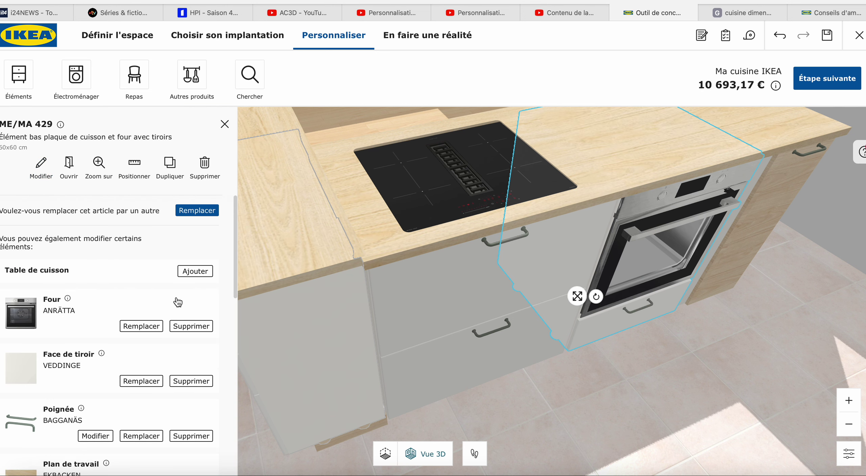
pyautogui.moveTo(653, 341); pyautogui.dragTo(639, 344)
pyautogui.click(746, 308)
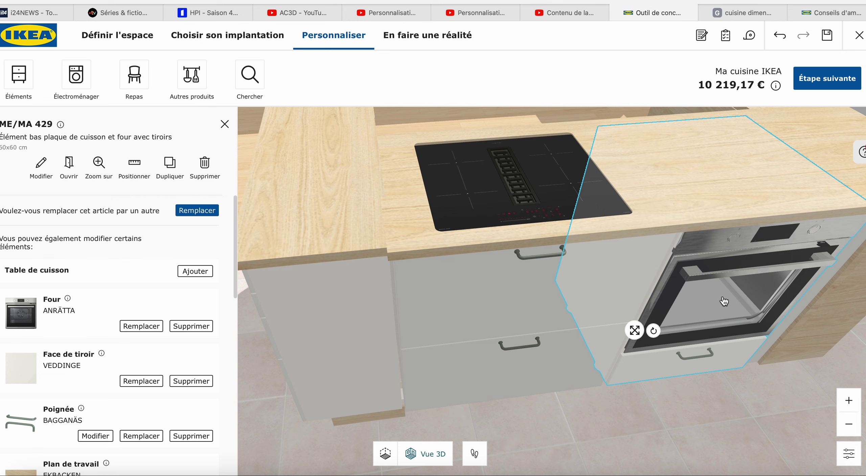
# Step: Adjust the ME/MA 429 oven cabinet's position so it sits tight against the ME/MA 110 hob cabinet
pyautogui.moveTo(635, 330); pyautogui.dragTo(667, 331)
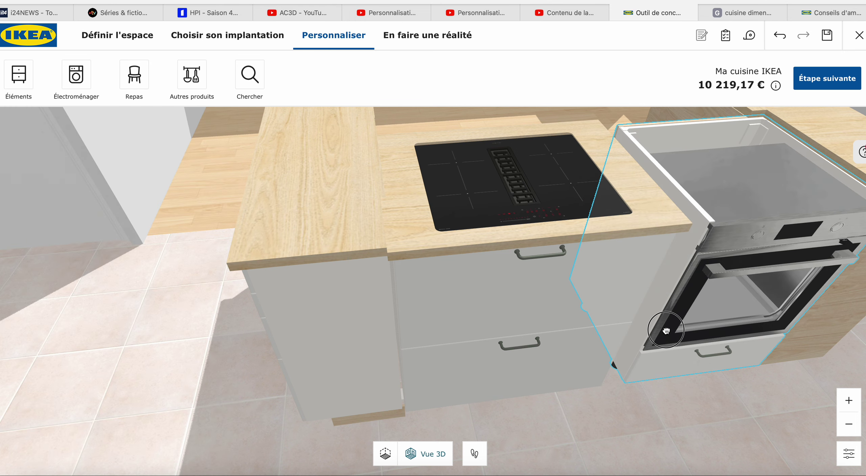
pyautogui.click(541, 322)
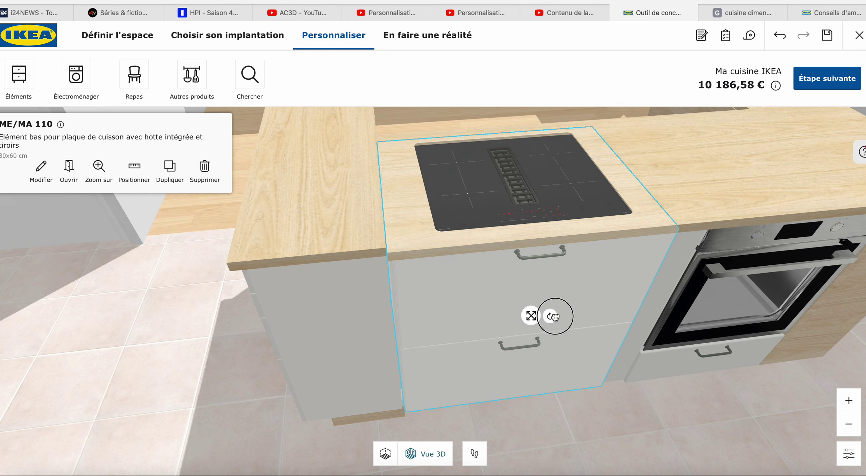
pyautogui.moveTo(553, 315); pyautogui.dragTo(518, 304)
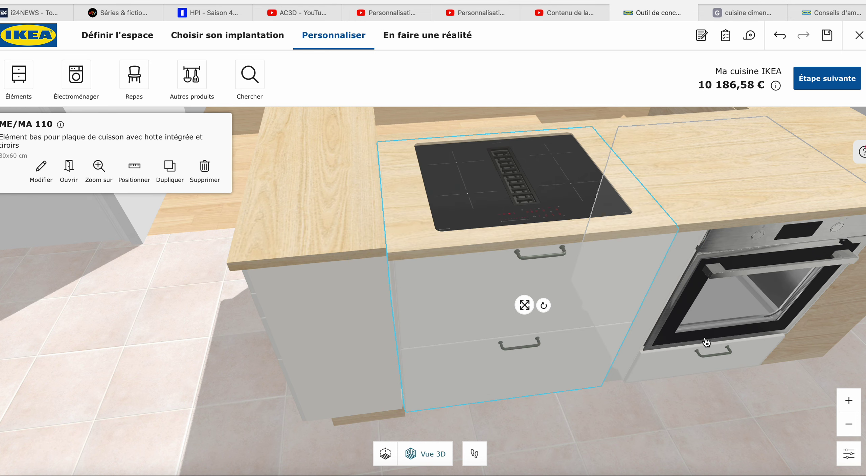
pyautogui.click(705, 337)
pyautogui.moveTo(705, 337); pyautogui.dragTo(664, 333)
pyautogui.click(744, 400)
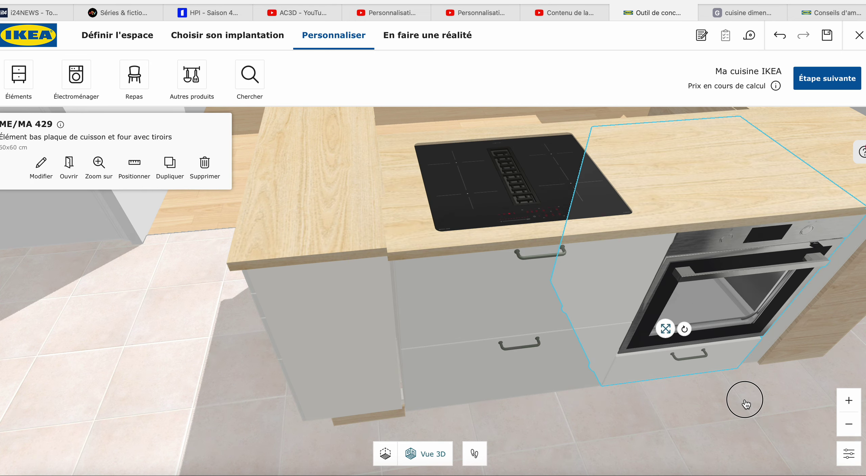
# Step: Try to slide the ME 219 pull-out cabinet closer to the oven cabinet
pyautogui.scroll(-6, 764, 402)
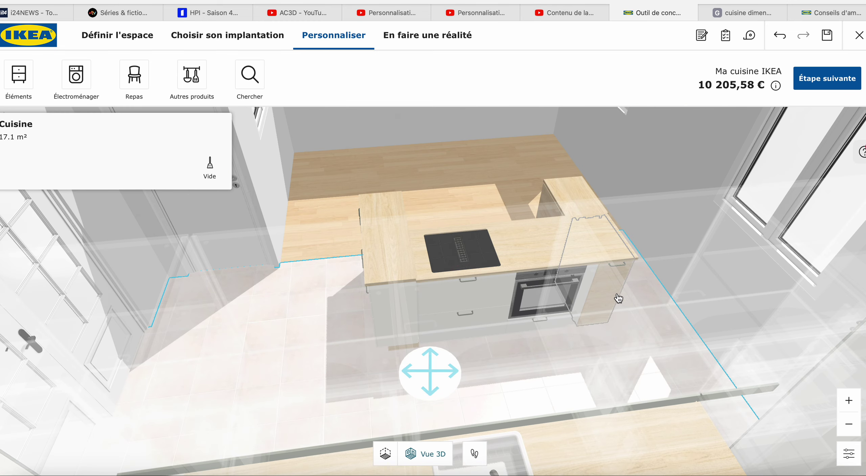
pyautogui.click(611, 283)
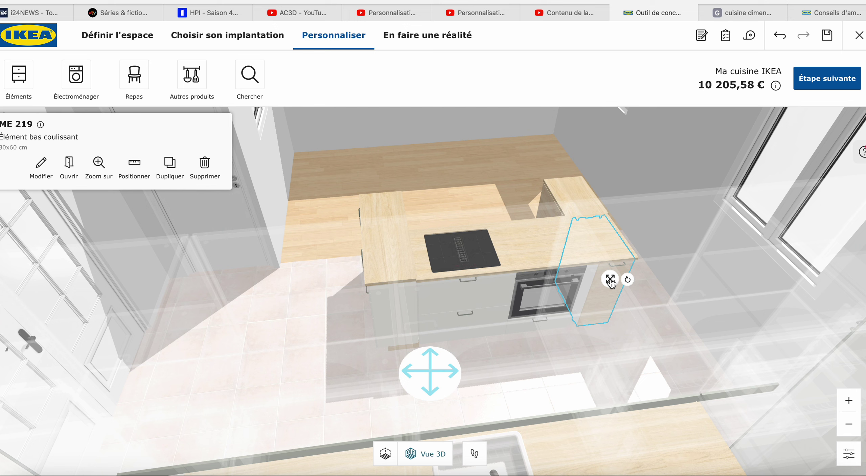
pyautogui.moveTo(611, 283); pyautogui.dragTo(599, 273)
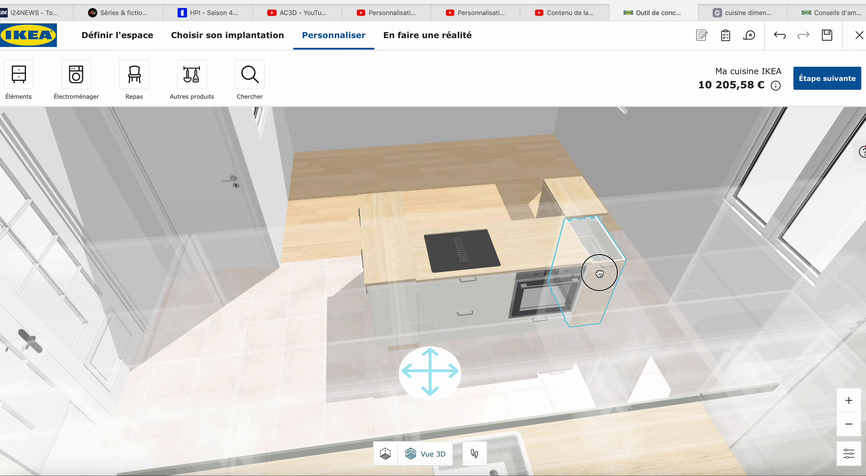
pyautogui.moveTo(599, 274); pyautogui.dragTo(605, 273)
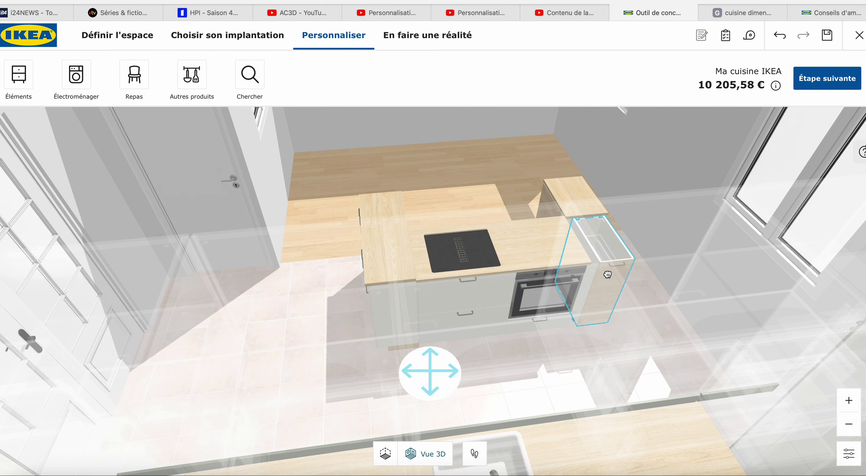
# Step: Display the clearances around the ME 4880 drawer cabinet at the island's door-side end in the floor plan
pyautogui.click(383, 453)
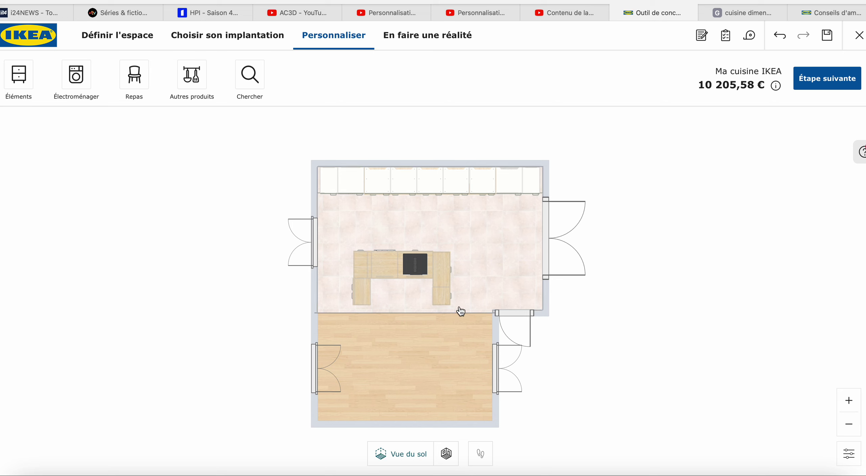
pyautogui.click(443, 297)
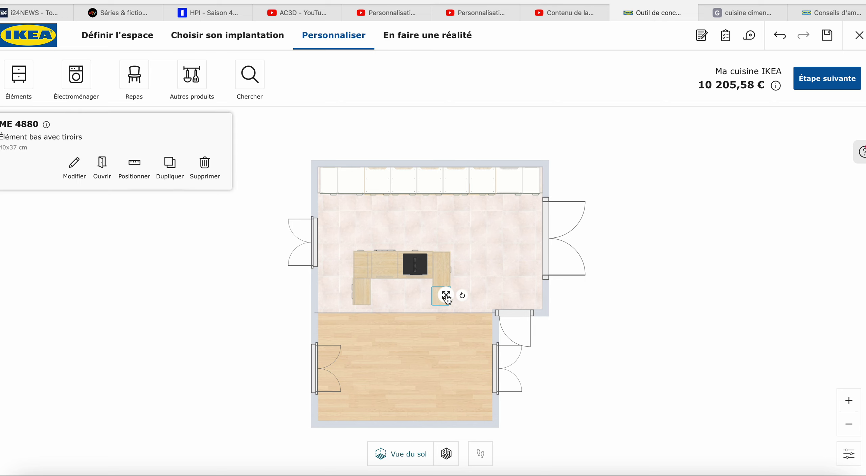
pyautogui.click(133, 166)
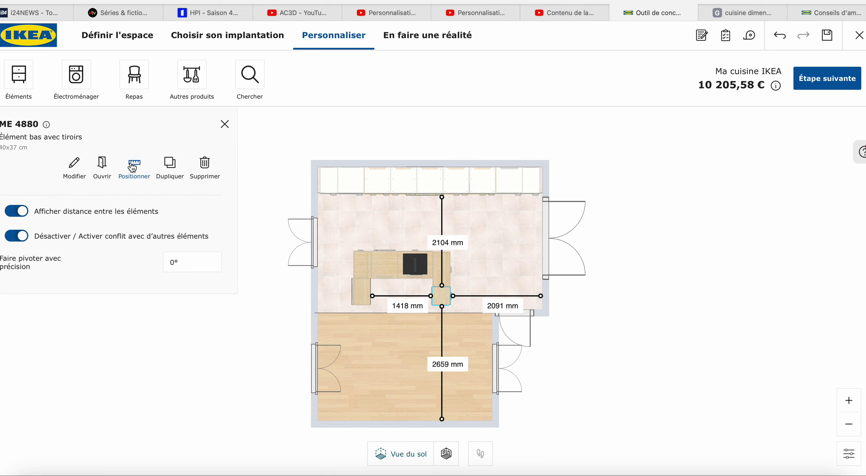
pyautogui.click(517, 235)
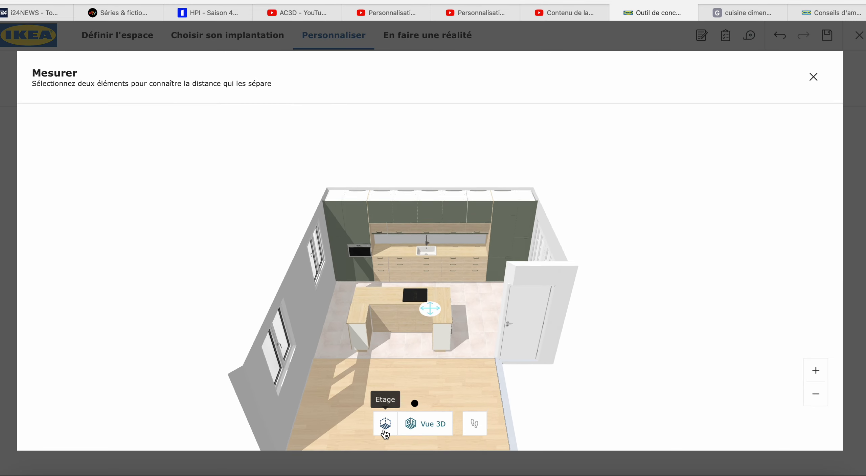
# Step: Measure distances from the island's door-side end in the floor plan and 3D views, and return to a 3D view of the island
pyautogui.click(384, 427)
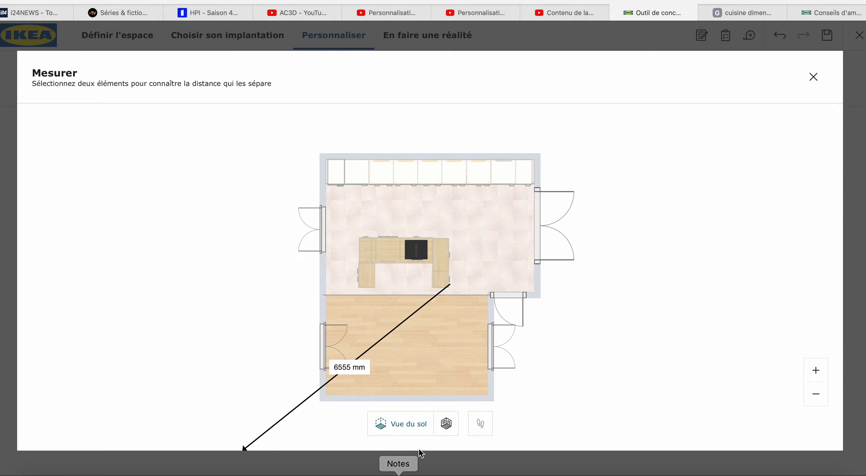
pyautogui.click(447, 423)
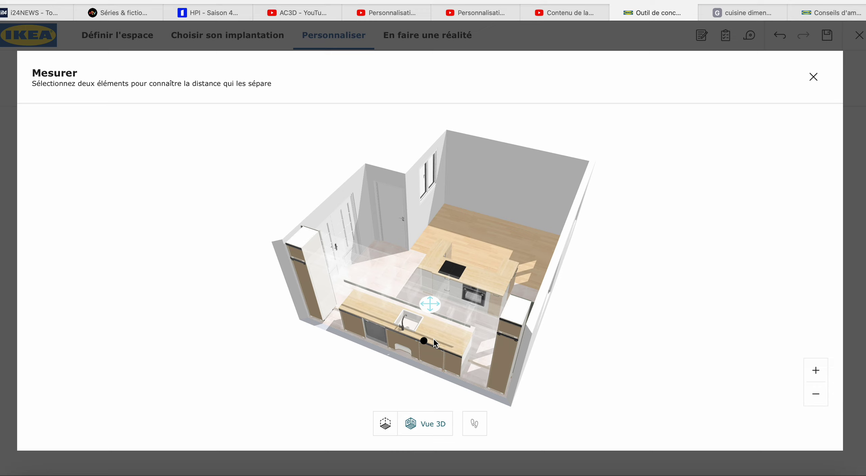
pyautogui.scroll(10, 434, 341)
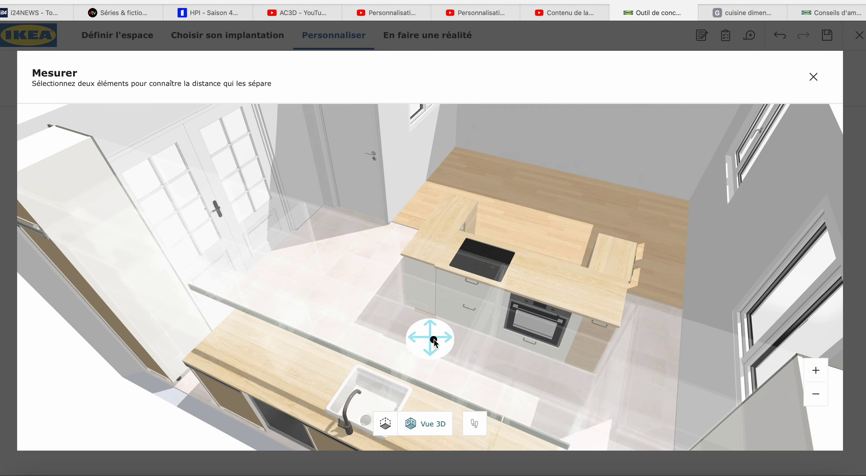
pyautogui.scroll(10, 434, 341)
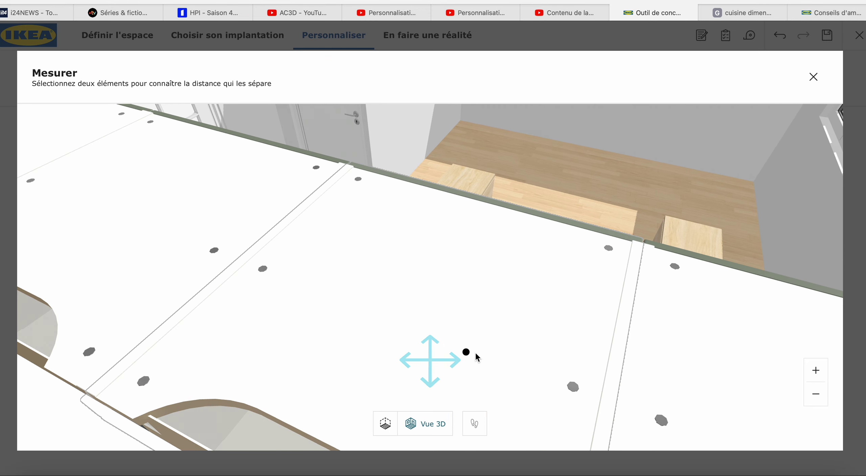
pyautogui.scroll(-10, 482, 358)
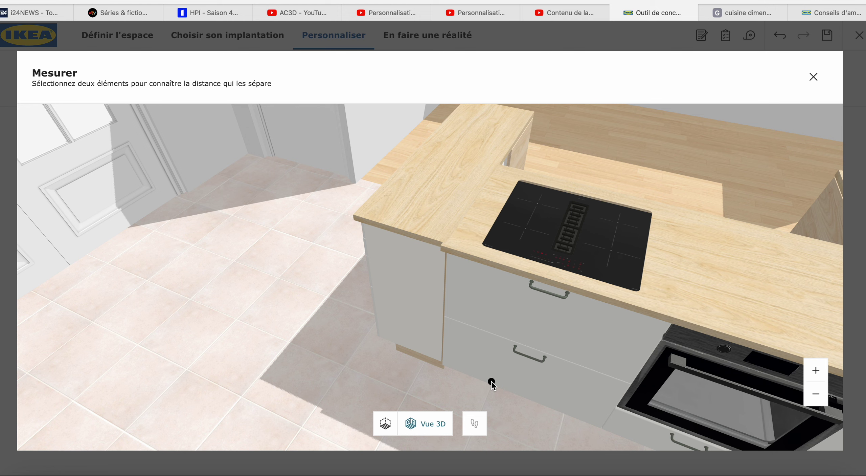
pyautogui.click(388, 297)
pyautogui.click(816, 180)
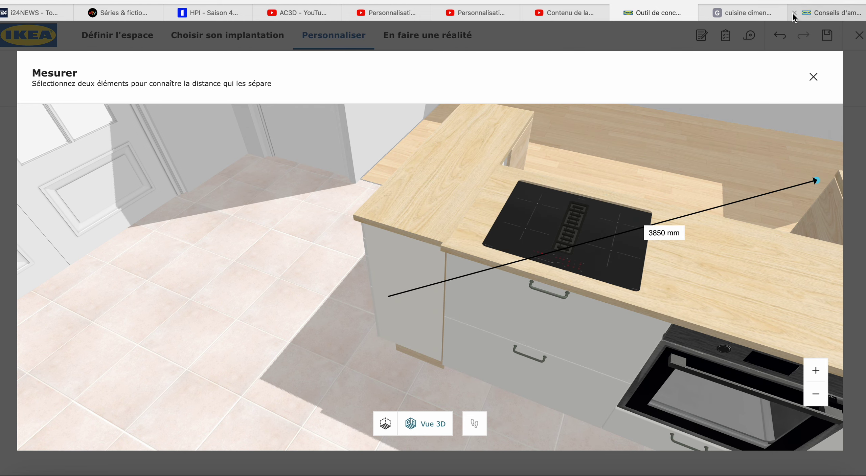
pyautogui.click(809, 76)
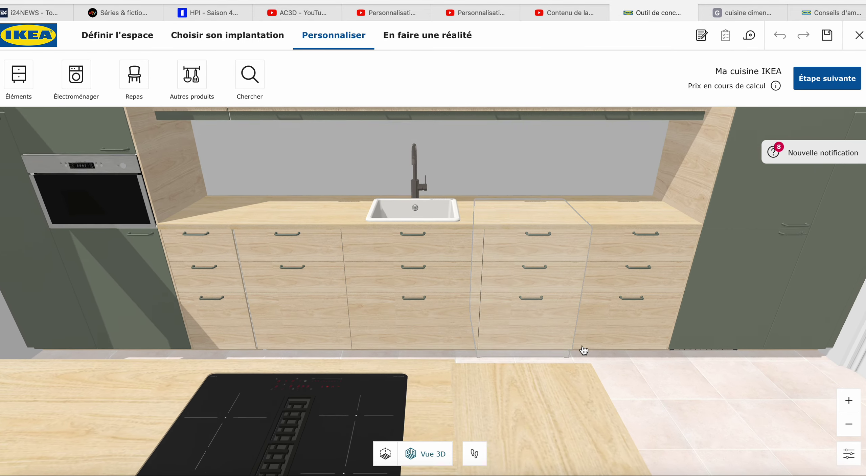
pyautogui.moveTo(583, 350); pyautogui.dragTo(471, 394)
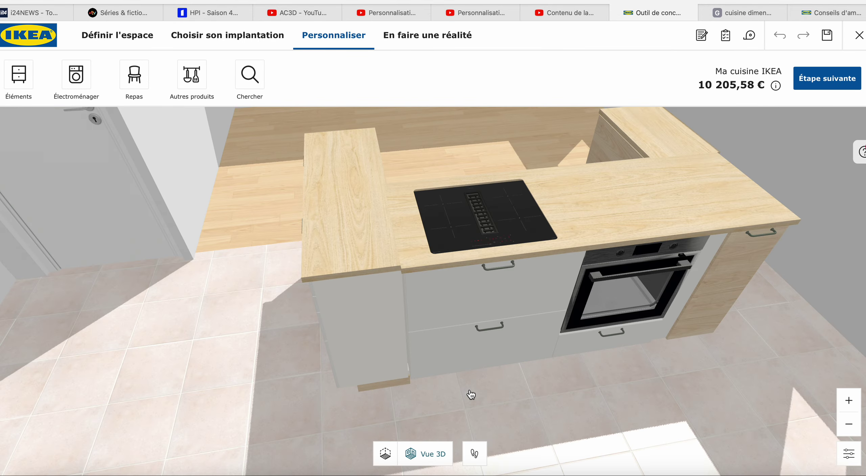
# Step: Shift the ME 4900 drawer cabinet and its neighbouring drawer cabinet at the island's door-side end away from the hob cabinet
pyautogui.scroll(-2, 469, 391)
pyautogui.scroll(3, 469, 390)
pyautogui.click(376, 353)
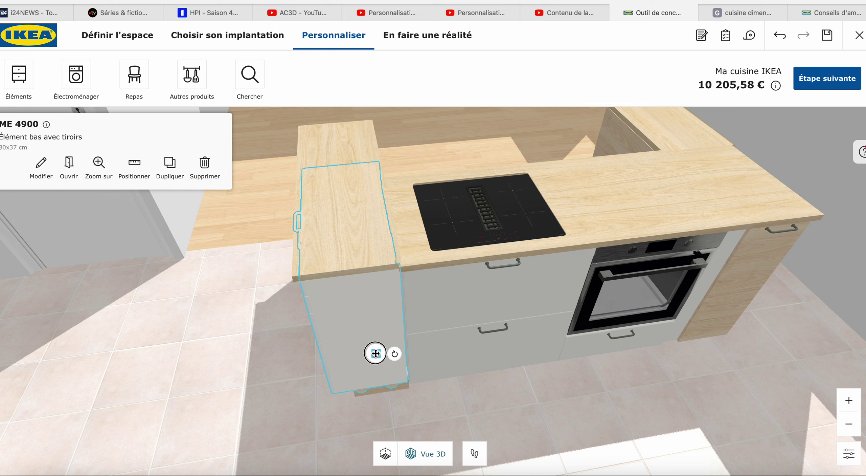
pyautogui.moveTo(375, 352); pyautogui.dragTo(343, 353)
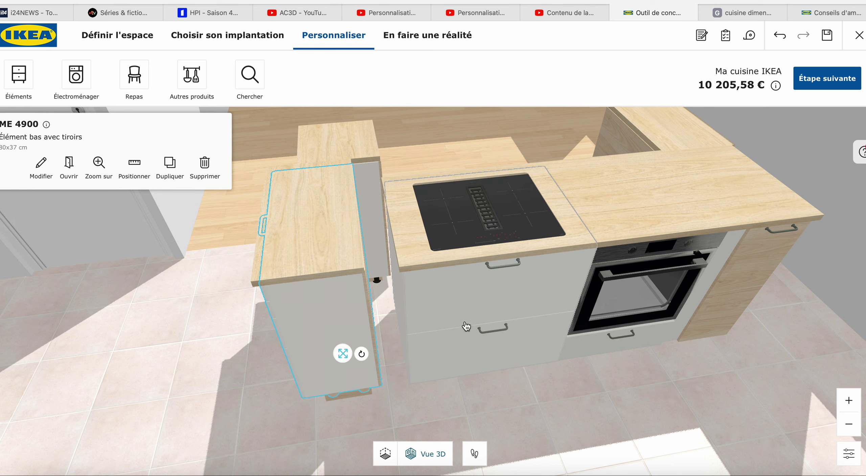
pyautogui.click(356, 138)
pyautogui.moveTo(357, 138); pyautogui.dragTo(329, 136)
# Step: Shift the hob cabinet toward the drawer cabinets and the ME/MA 429 oven cabinet toward the ME 219, leaving a gap between them
pyautogui.click(471, 287)
pyautogui.moveTo(472, 286); pyautogui.dragTo(422, 286)
pyautogui.click(616, 277)
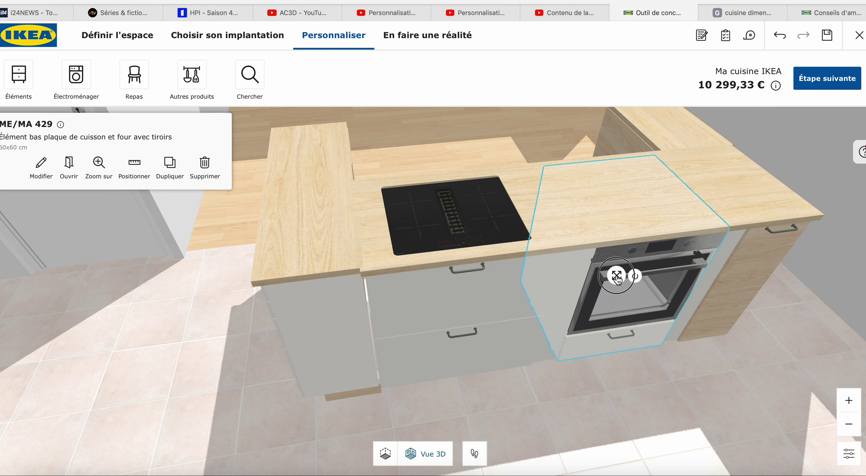
pyautogui.moveTo(617, 276); pyautogui.dragTo(635, 275)
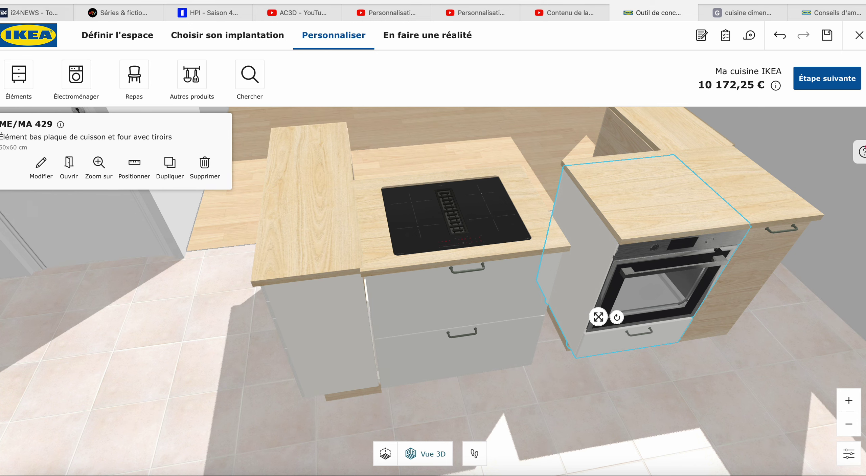
# Step: Add an ME 218 pull-out base cabinet, 20x60 cm, and place it against the oven cabinet in the gap beside the hob cabinet
pyautogui.click(23, 82)
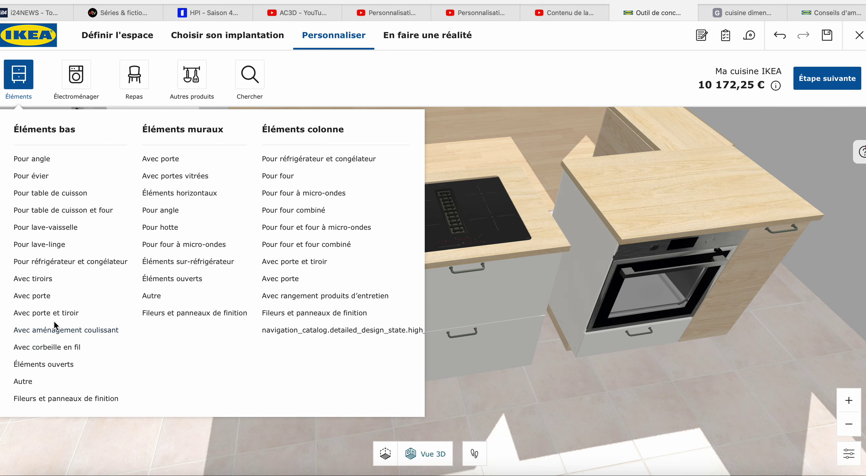
pyautogui.click(55, 330)
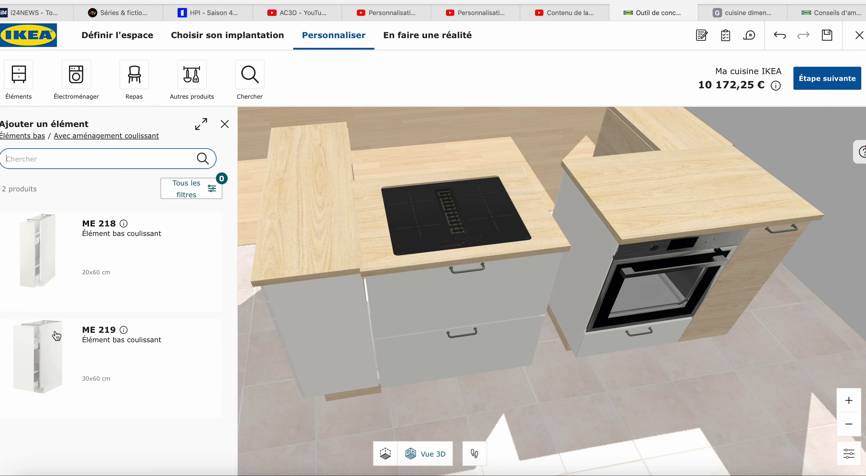
pyautogui.click(103, 271)
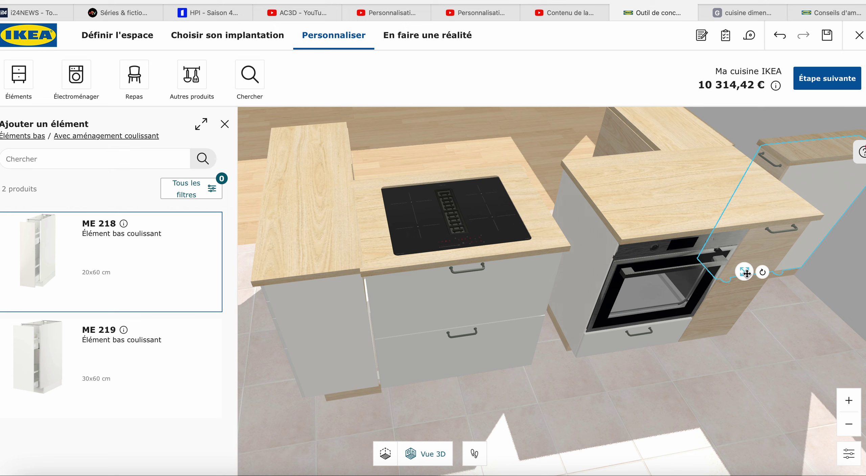
pyautogui.moveTo(746, 272); pyautogui.dragTo(498, 389)
pyautogui.moveTo(535, 386); pyautogui.dragTo(520, 304)
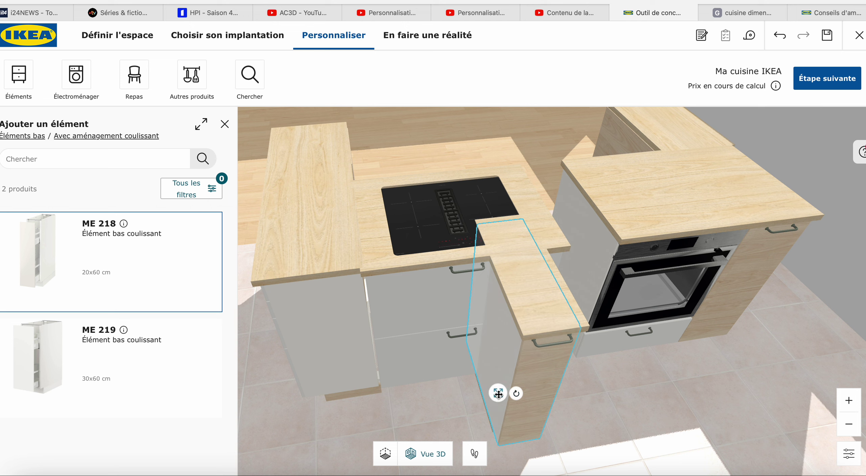
pyautogui.moveTo(499, 392); pyautogui.dragTo(539, 329)
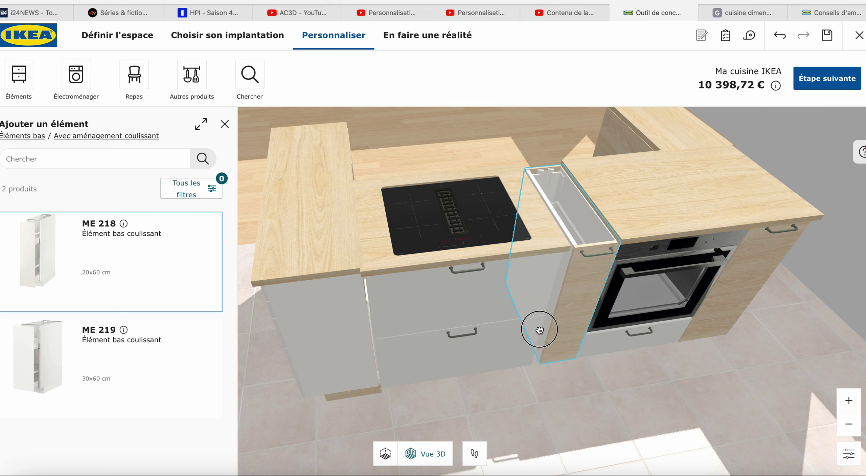
# Step: Close the gaps by moving the hob cabinet against the ME 218 and both door-side drawer cabinets back against the hob cabinet
pyautogui.click(472, 308)
pyautogui.moveTo(471, 308); pyautogui.dragTo(501, 306)
pyautogui.click(328, 303)
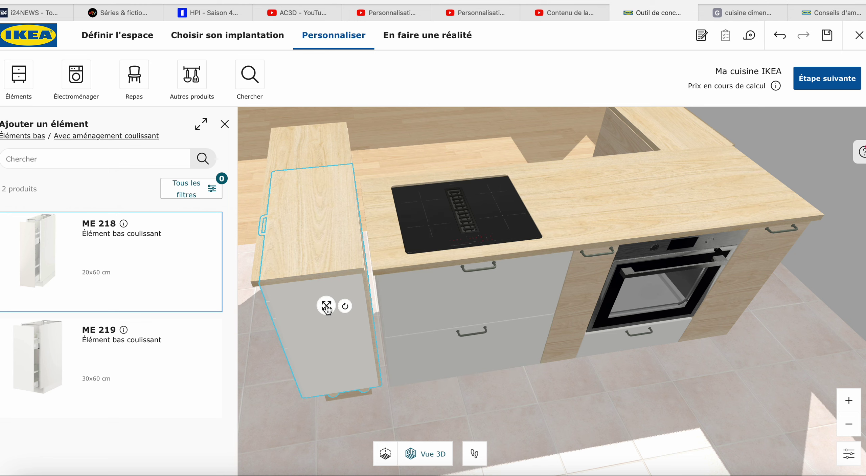
pyautogui.moveTo(329, 303); pyautogui.dragTo(374, 301)
pyautogui.moveTo(347, 270); pyautogui.dragTo(333, 148)
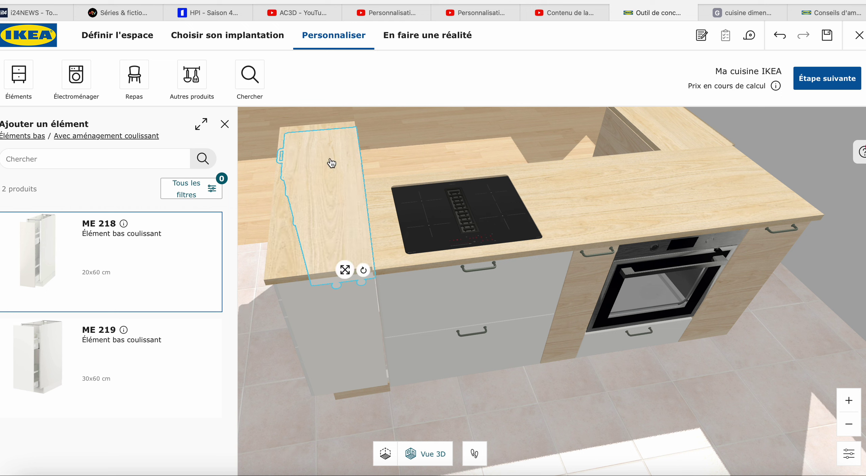
pyautogui.moveTo(344, 272); pyautogui.dragTo(353, 347)
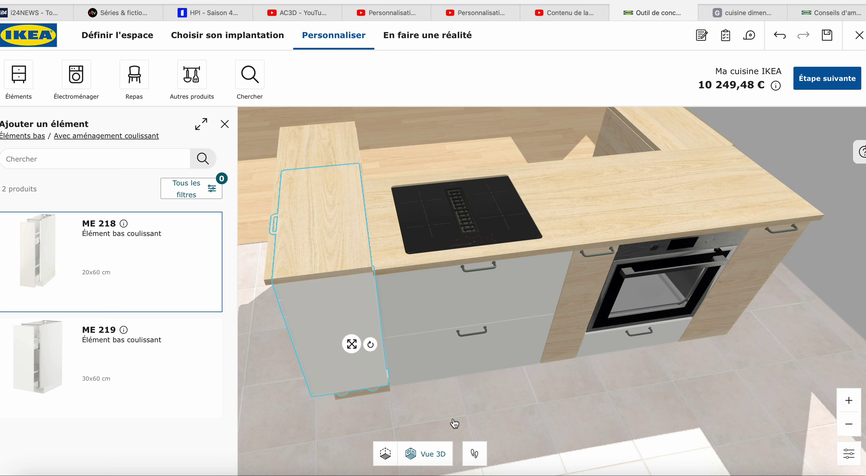
# Step: Try to select all of the island's cabinets together as a group
pyautogui.click(537, 403)
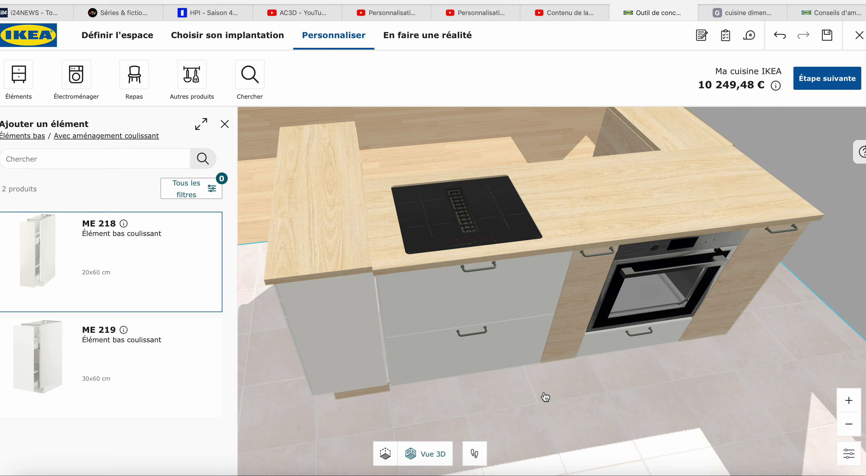
pyautogui.click(353, 332)
pyautogui.keyDown('shift'); pyautogui.click(440, 341); pyautogui.keyUp('shift')
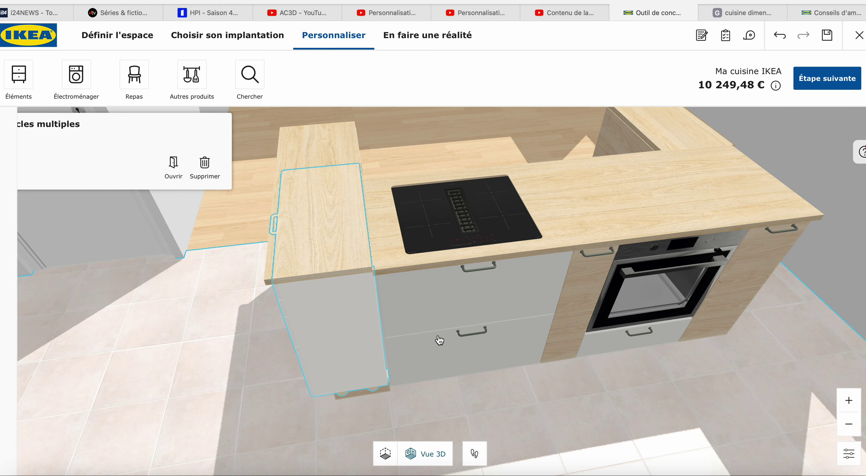
pyautogui.keyDown('shift'); pyautogui.click(621, 340); pyautogui.keyUp('shift')
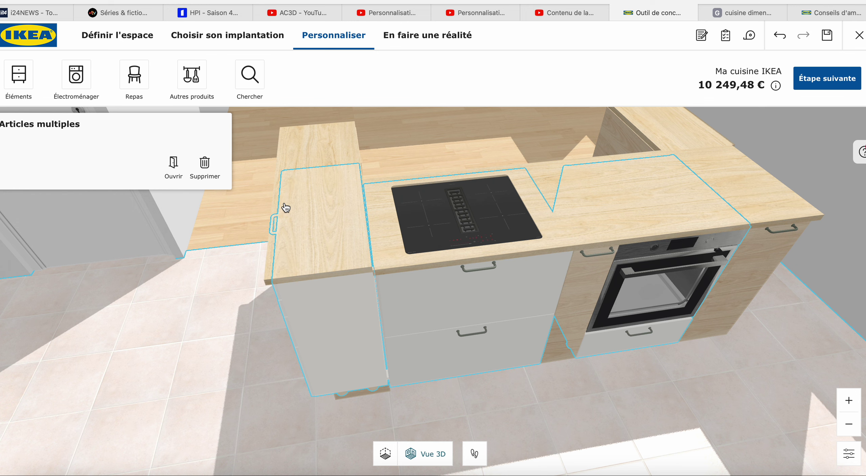
pyautogui.moveTo(244, 211); pyautogui.dragTo(314, 224)
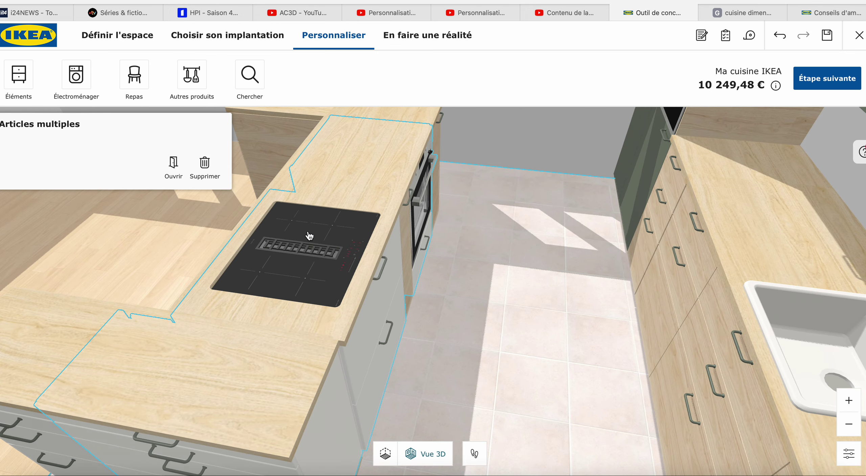
pyautogui.keyDown('shift'); pyautogui.click(33, 439); pyautogui.keyUp('shift')
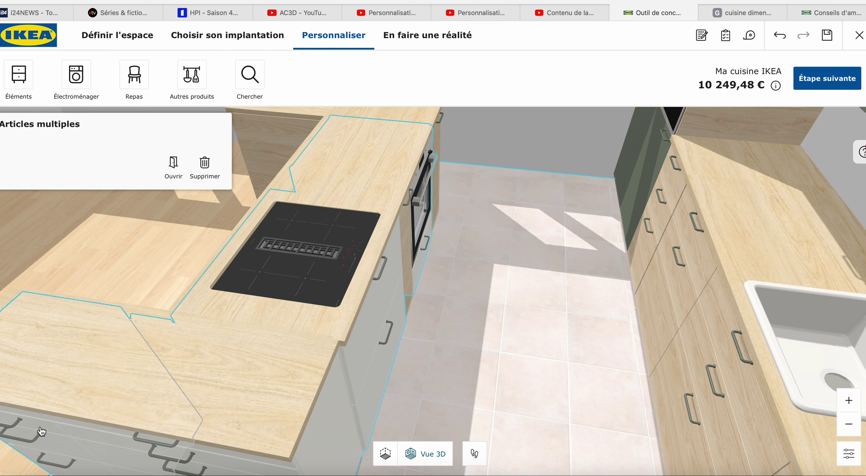
pyautogui.moveTo(114, 296); pyautogui.dragTo(237, 294)
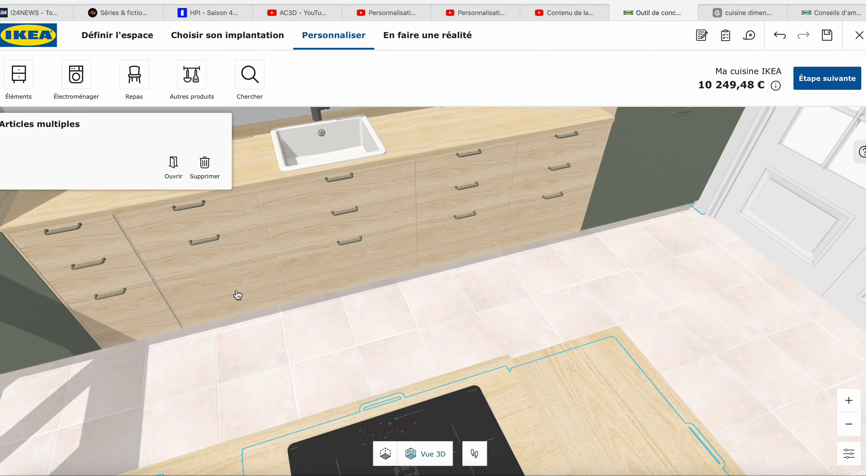
pyautogui.scroll(-5, 237, 295)
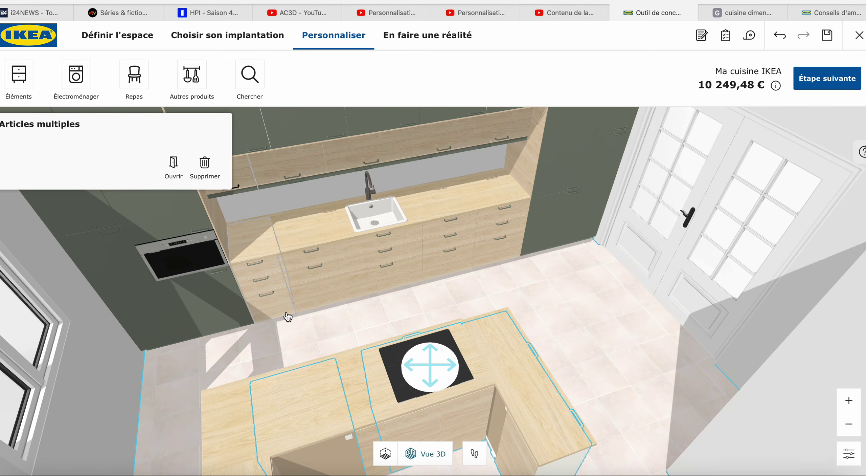
pyautogui.scroll(-5, 287, 316)
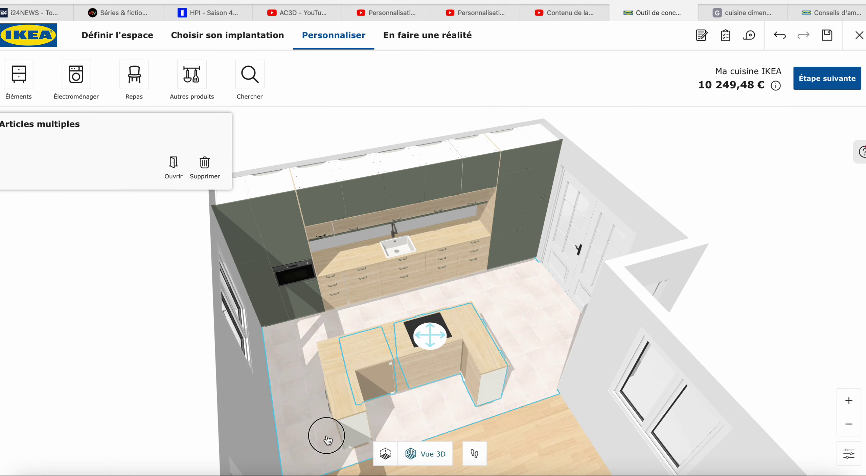
pyautogui.moveTo(328, 439); pyautogui.dragTo(428, 422)
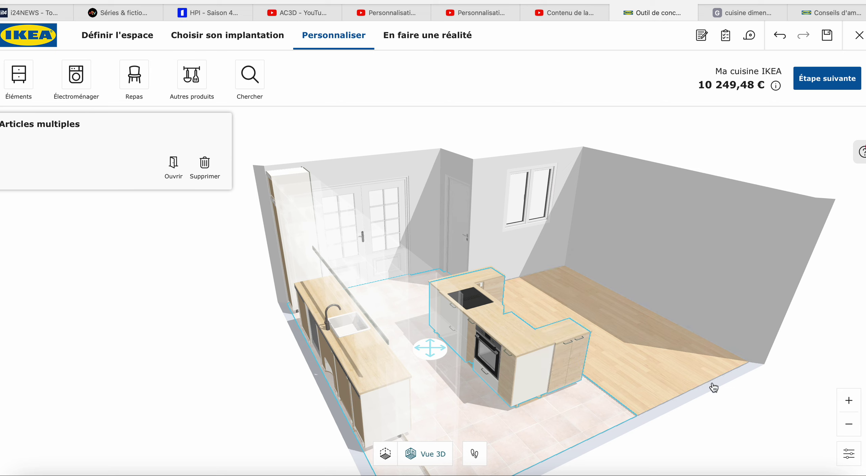
pyautogui.click(620, 356)
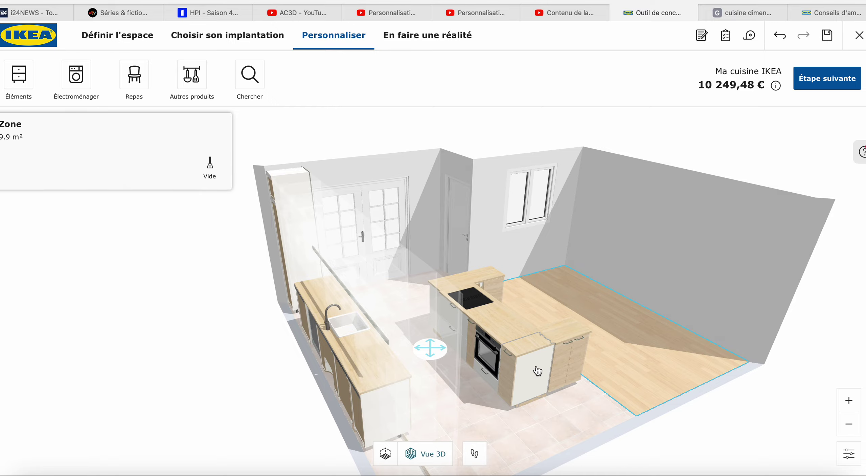
# Step: Add a NICKEBO matte grey-green finishing panel to the right side of the ME 219 pull-out cabinet
pyautogui.moveTo(614, 361); pyautogui.dragTo(558, 364)
pyautogui.click(522, 360)
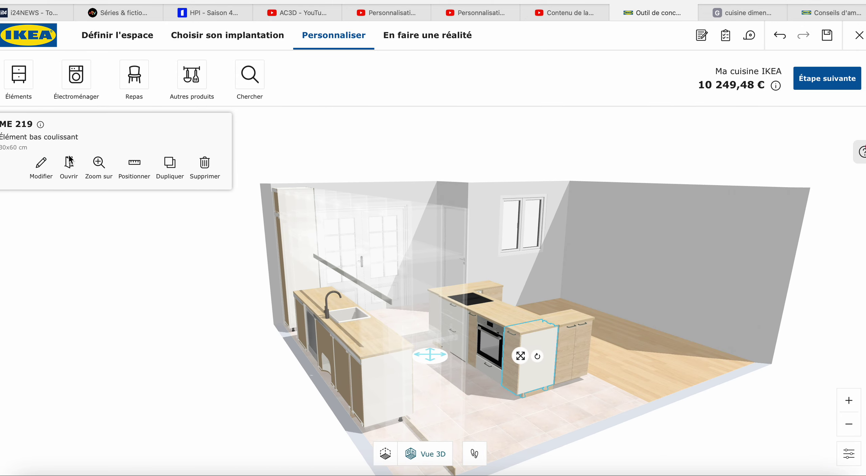
pyautogui.click(34, 169)
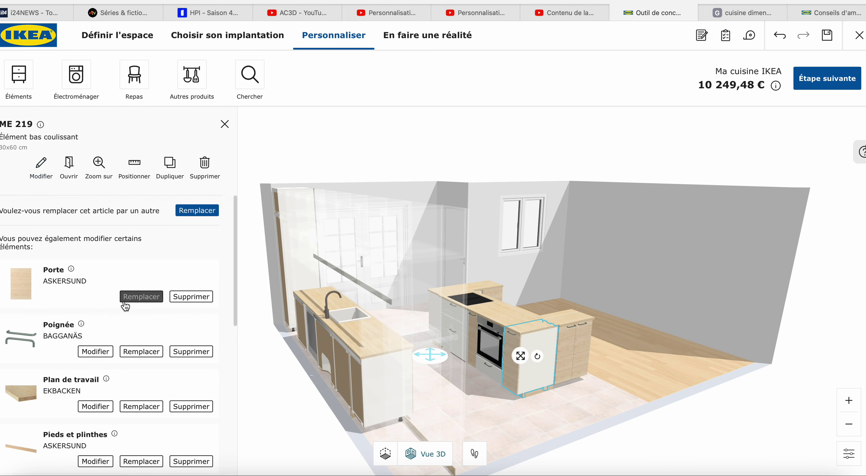
pyautogui.scroll(-3, 163, 360)
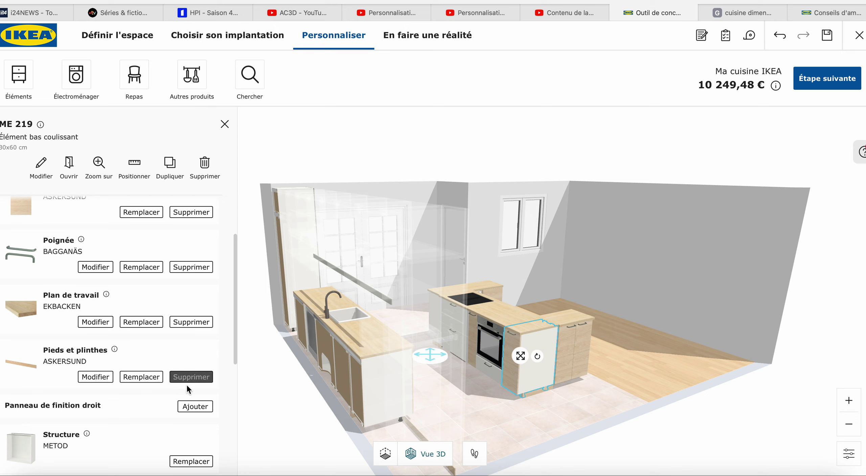
pyautogui.click(191, 405)
pyautogui.scroll(-7, 171, 374)
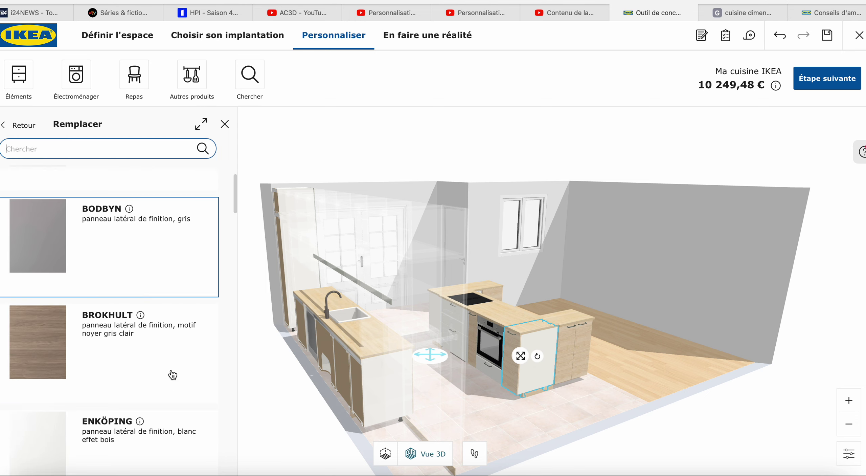
pyautogui.scroll(-6, 172, 374)
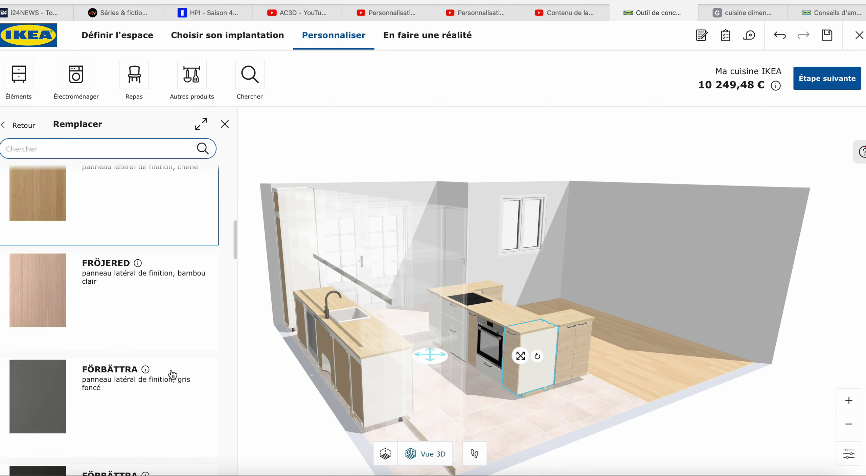
pyautogui.scroll(-6, 173, 373)
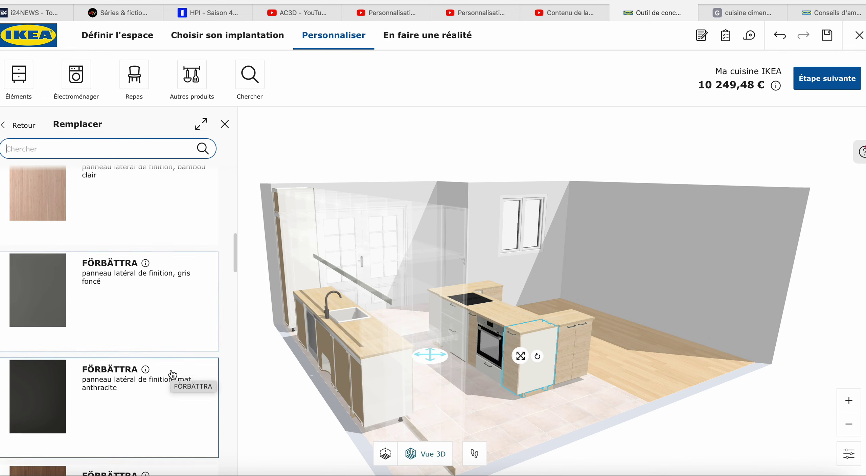
pyautogui.scroll(-10, 173, 374)
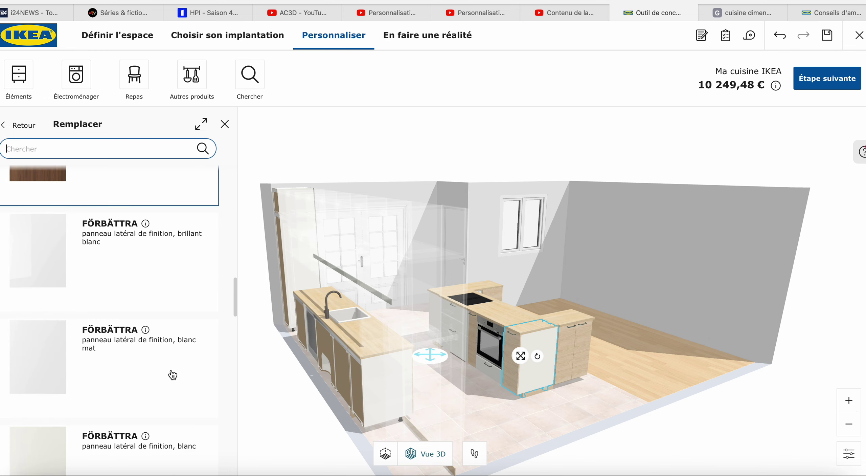
pyautogui.scroll(-10, 172, 374)
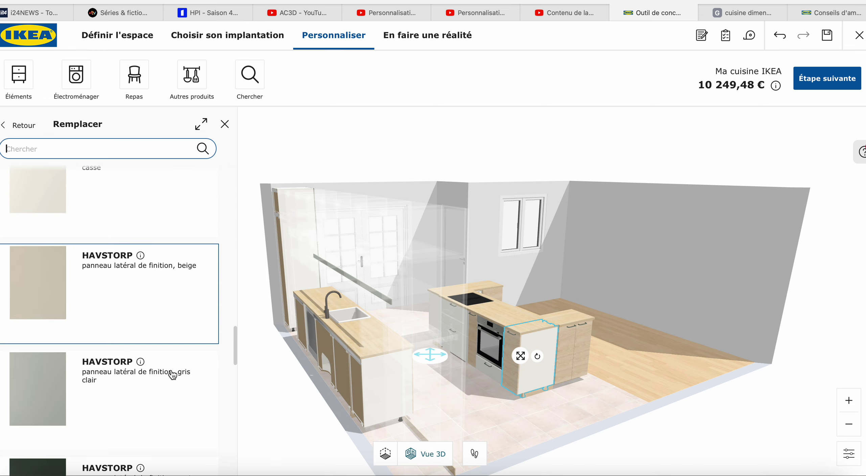
pyautogui.scroll(-9, 172, 374)
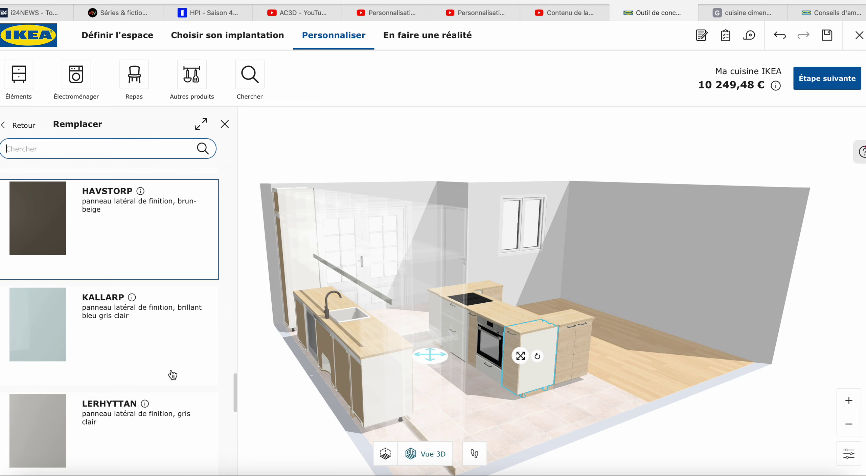
pyautogui.scroll(-5, 173, 374)
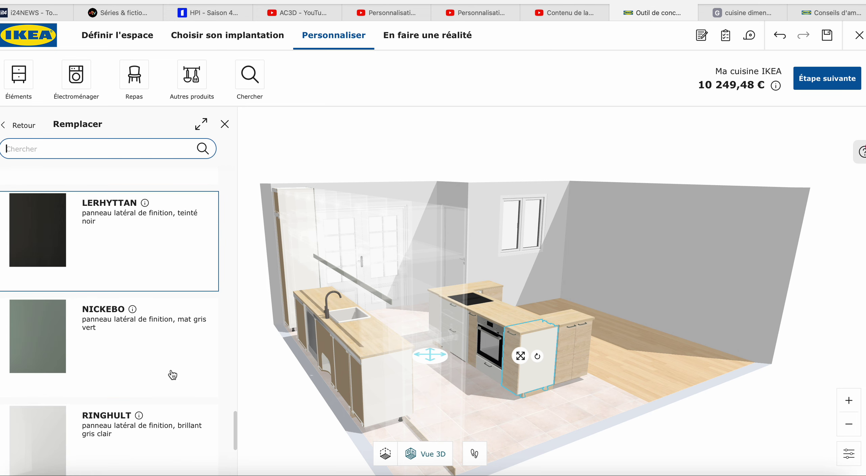
pyautogui.click(165, 348)
pyautogui.click(144, 356)
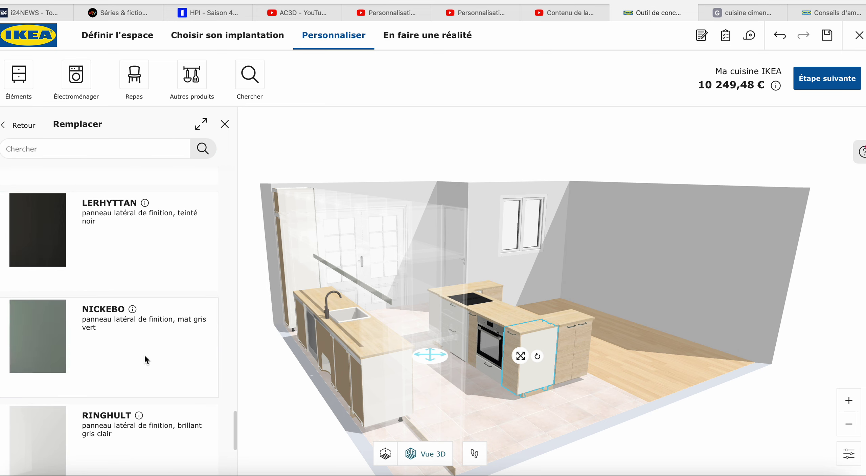
# Step: Replace the doors of the ME 119 shelf base cabinet at the island's end with NICKEBO matte grey-green doors
pyautogui.click(574, 357)
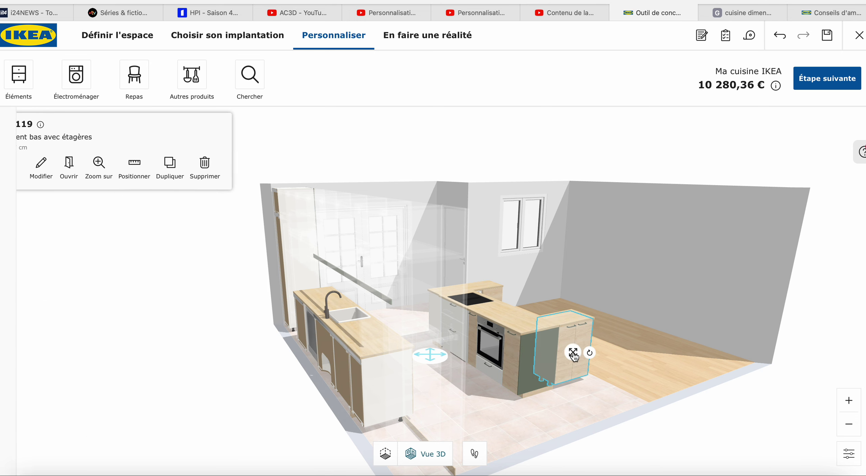
pyautogui.click(48, 169)
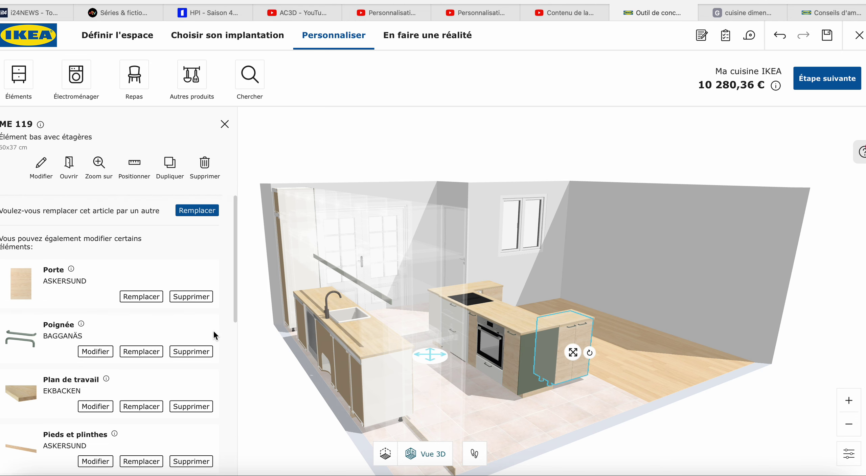
pyautogui.click(155, 299)
pyautogui.scroll(-10, 157, 324)
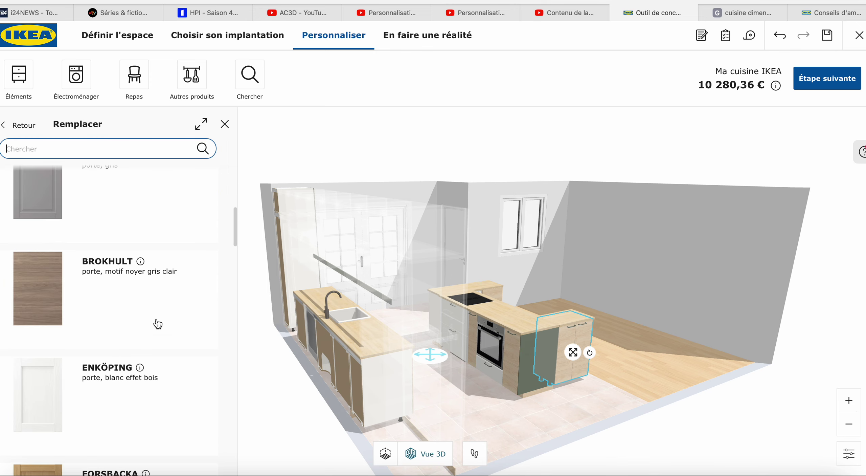
pyautogui.scroll(-20, 158, 324)
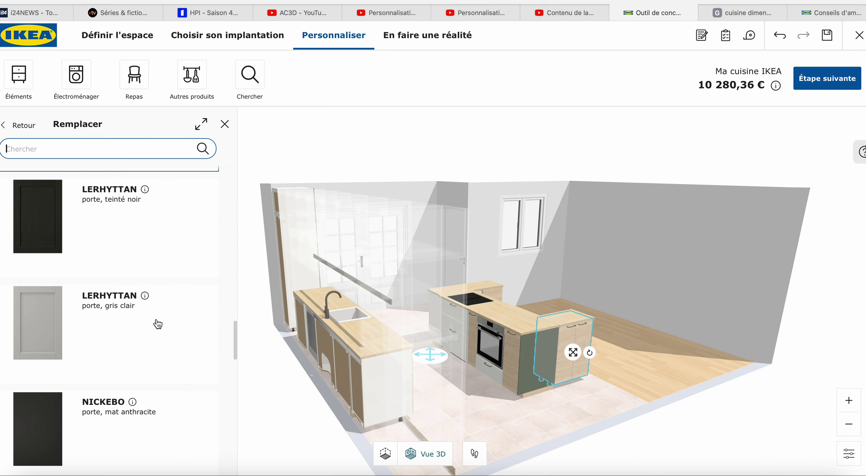
pyautogui.scroll(-20, 158, 324)
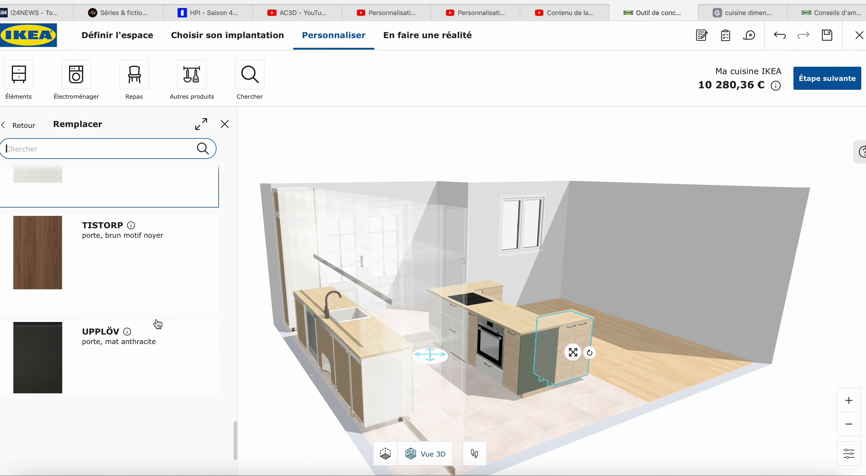
pyautogui.scroll(-10, 158, 324)
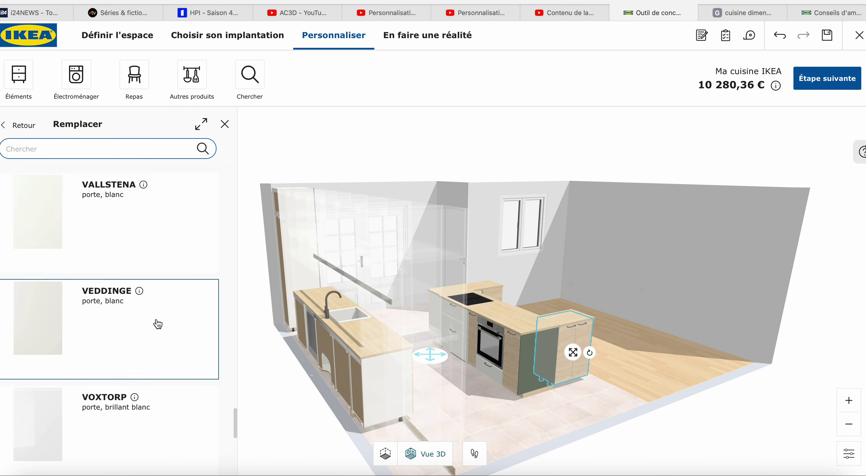
pyautogui.scroll(10, 157, 324)
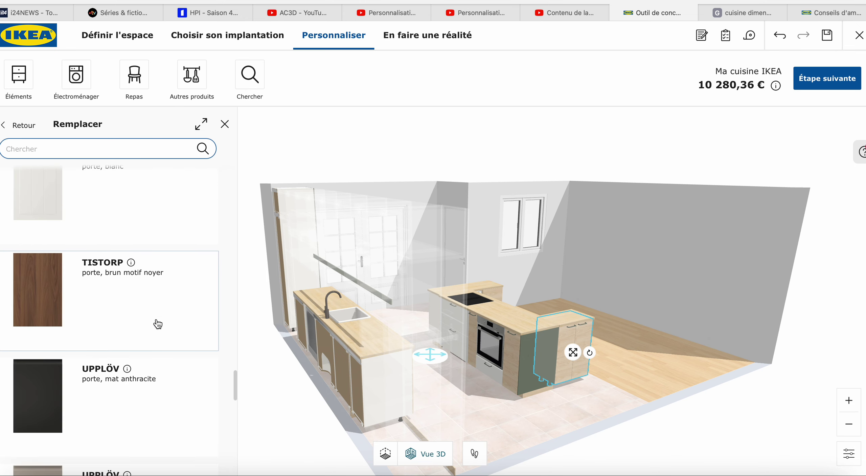
pyautogui.scroll(6, 158, 325)
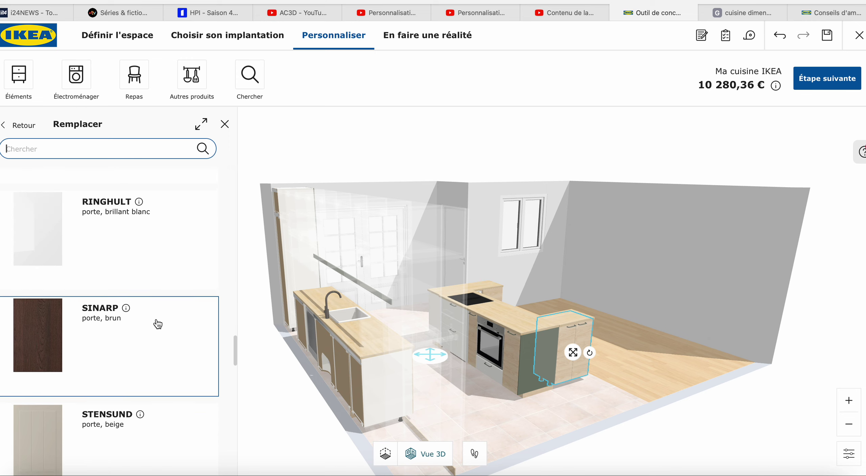
pyautogui.scroll(5, 158, 324)
pyautogui.click(145, 248)
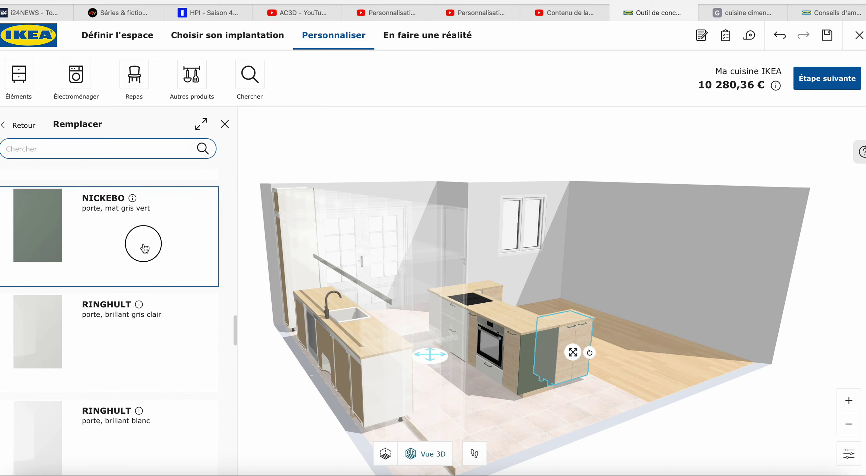
pyautogui.click(142, 248)
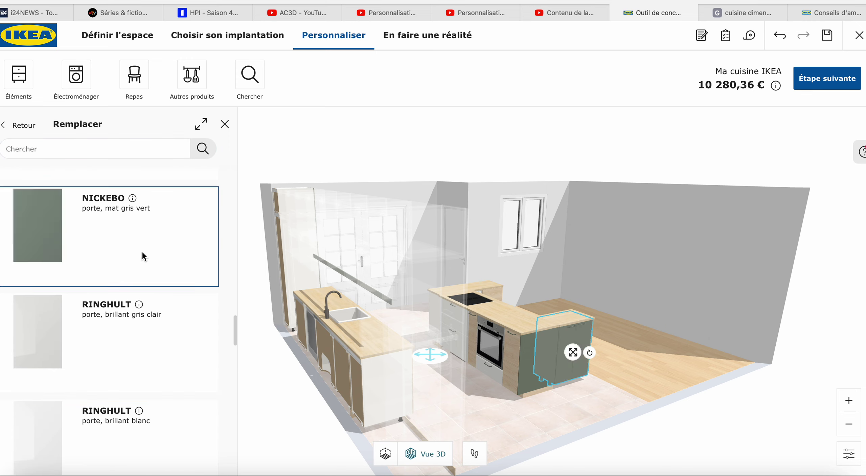
# Step: Replace the drawer front of the ME/MA 429 oven cabinet with ASKERSUND light ash effect, applied to the selection only
pyautogui.click(492, 373)
pyautogui.click(41, 175)
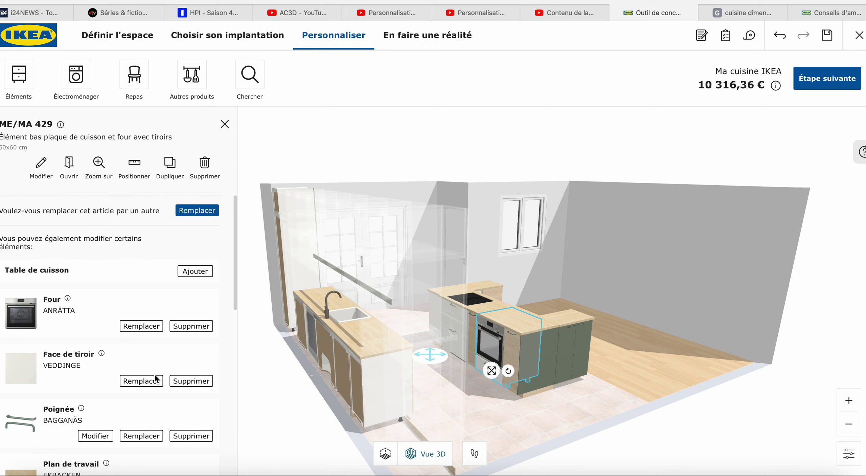
pyautogui.click(155, 381)
pyautogui.click(131, 215)
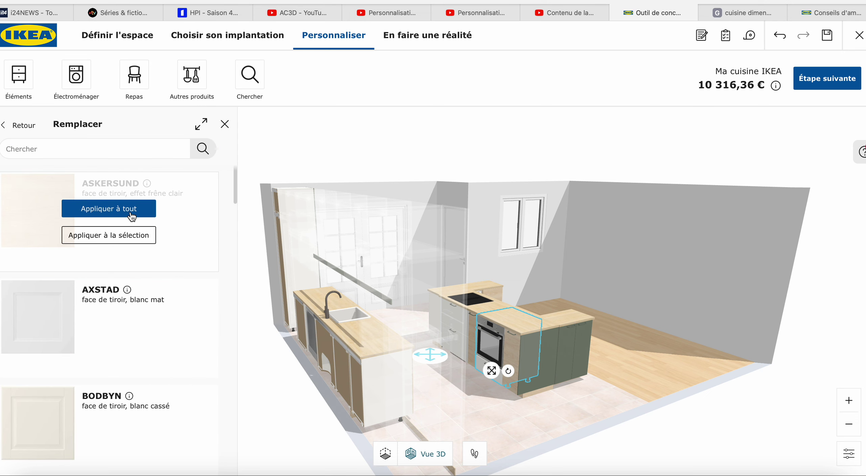
pyautogui.click(145, 240)
# Step: Replace the drawer fronts of the ME/MA 110 extractor hob cabinet with ASKERSUND light ash effect, applied to the selection only
pyautogui.click(451, 326)
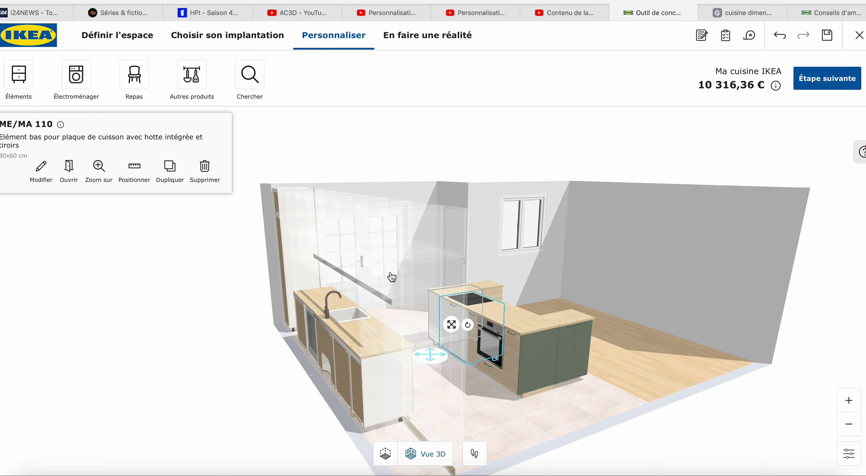
pyautogui.click(47, 170)
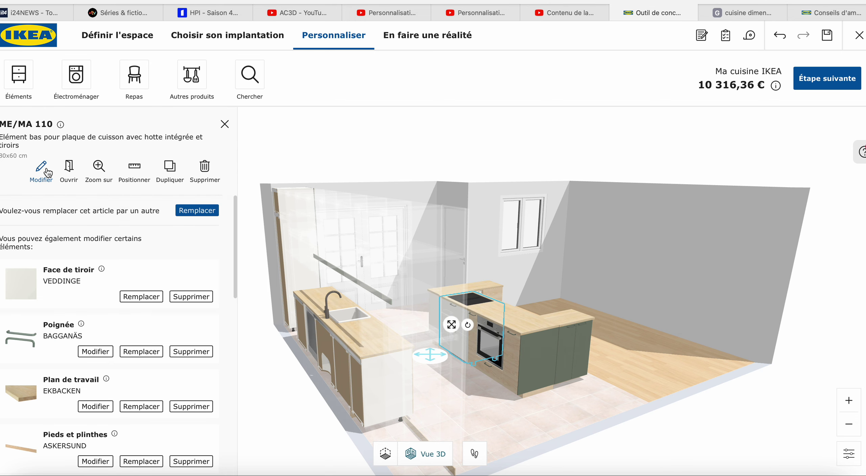
pyautogui.click(132, 297)
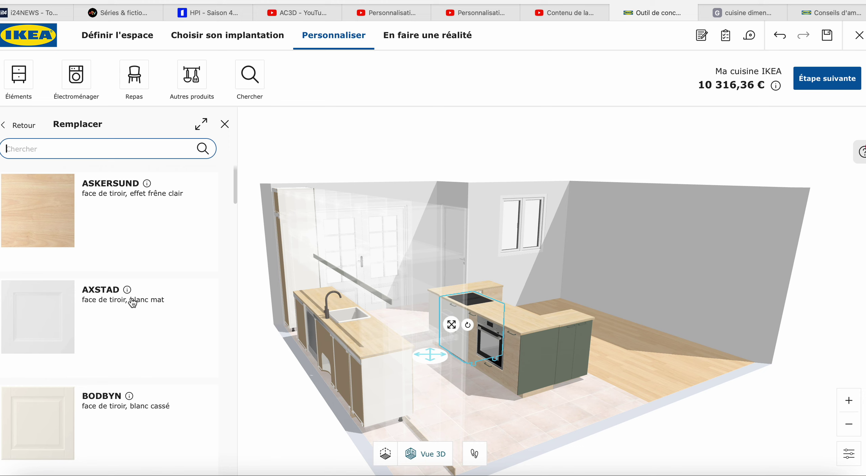
pyautogui.click(128, 228)
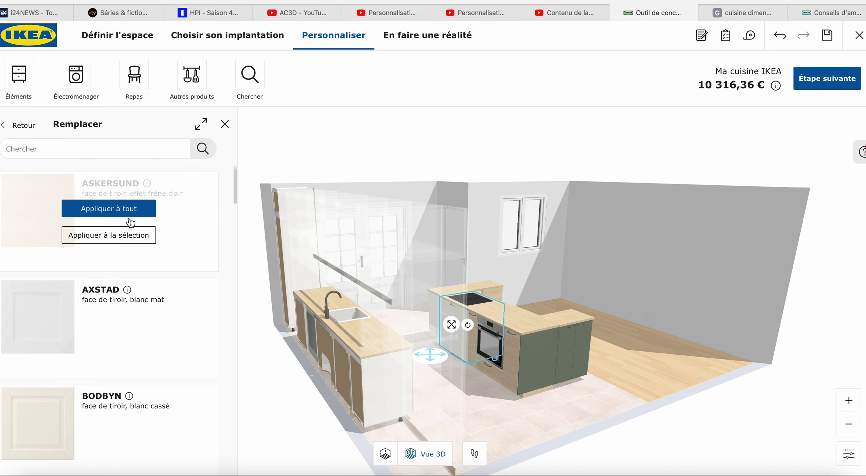
pyautogui.click(111, 235)
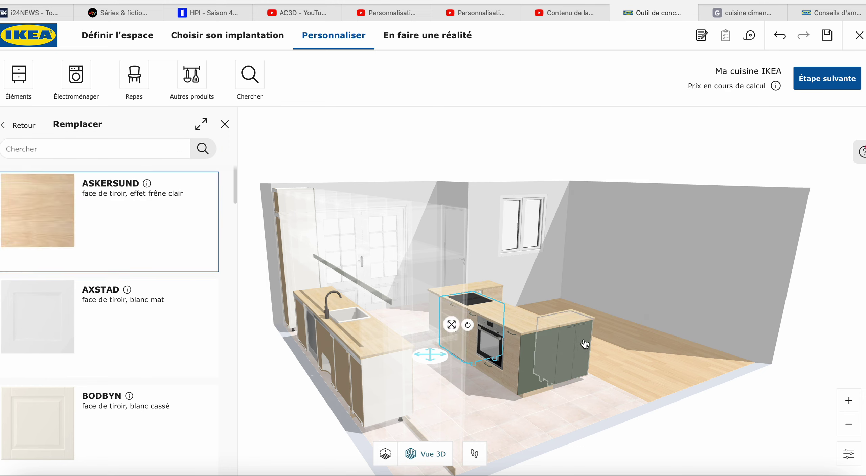
# Step: Select both door-side drawer cabinets of the island together and replace their drawer fronts with NICKEBO matte grey-green
pyautogui.moveTo(585, 344); pyautogui.dragTo(413, 378)
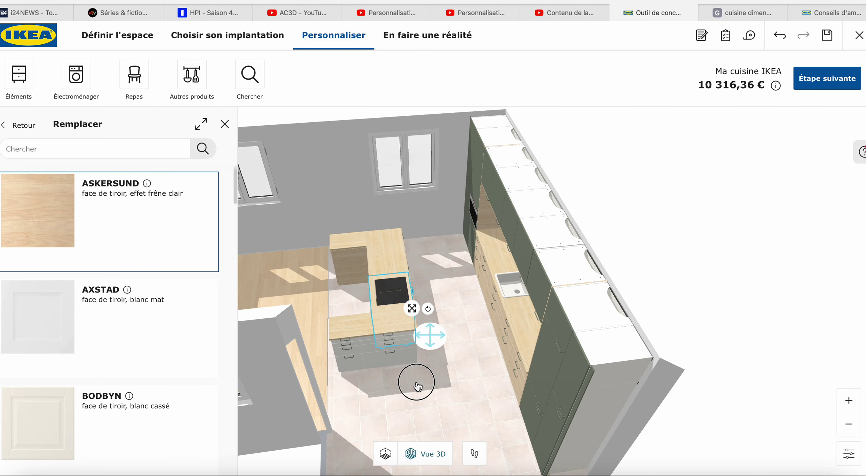
pyautogui.click(395, 346)
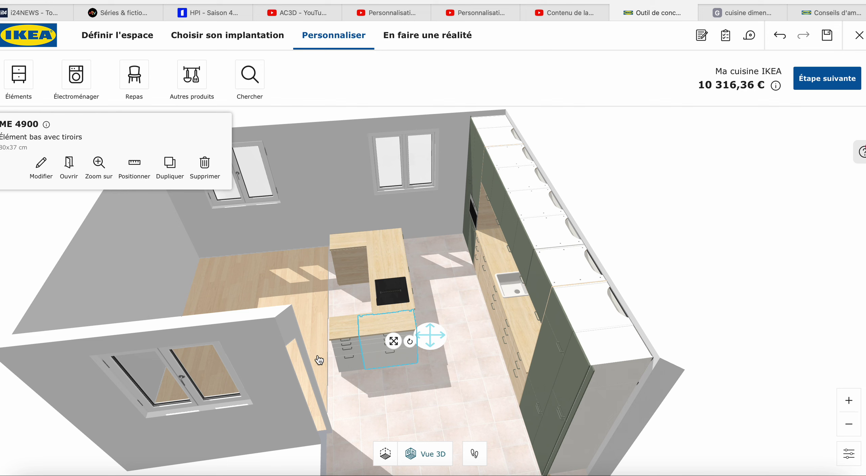
pyautogui.keyDown('shift'); pyautogui.click(346, 355); pyautogui.keyUp('shift')
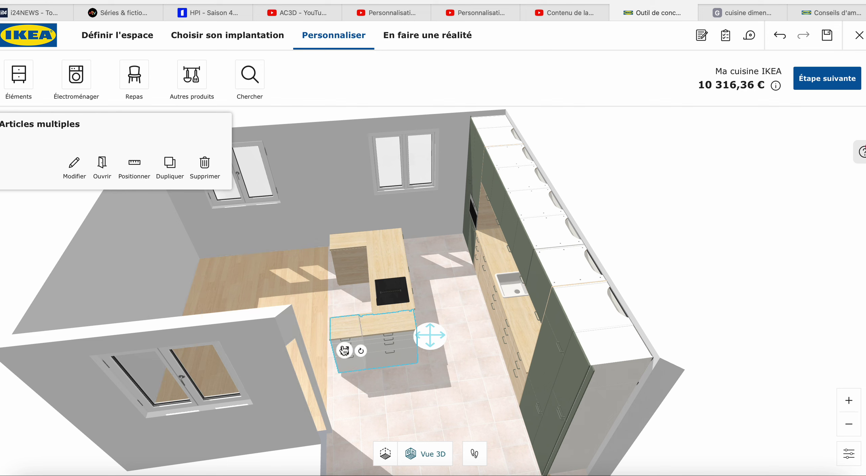
pyautogui.click(73, 165)
pyautogui.click(137, 267)
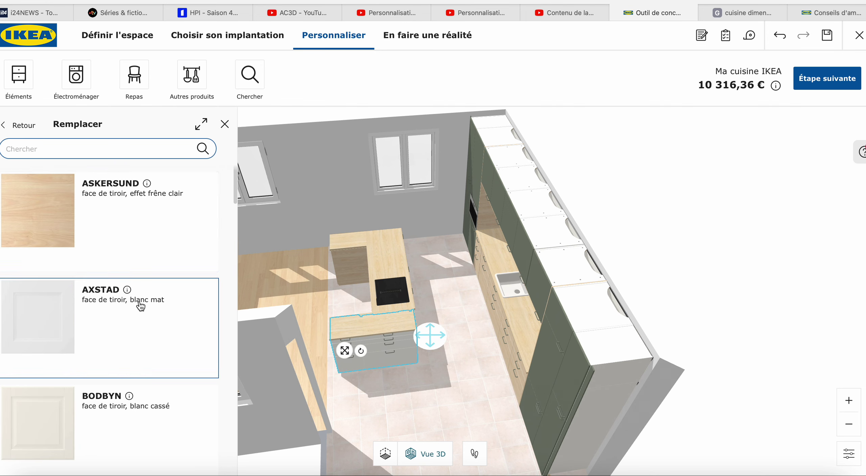
pyautogui.scroll(-10, 137, 271)
pyautogui.scroll(-12, 140, 306)
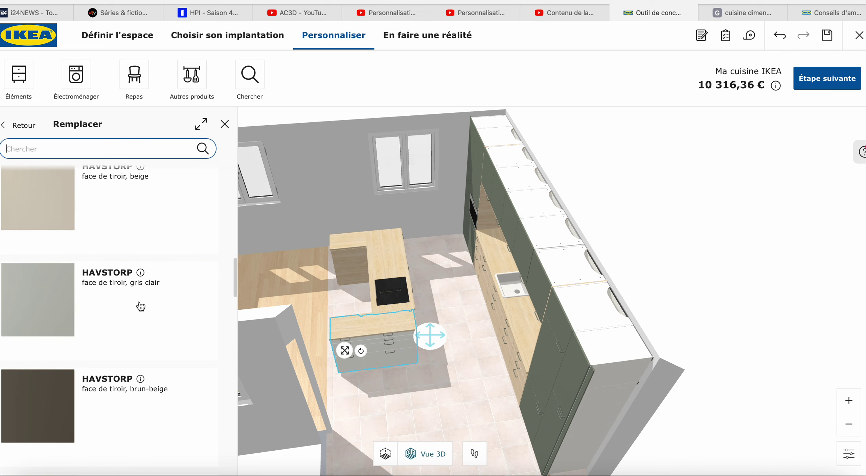
pyautogui.scroll(-10, 151, 321)
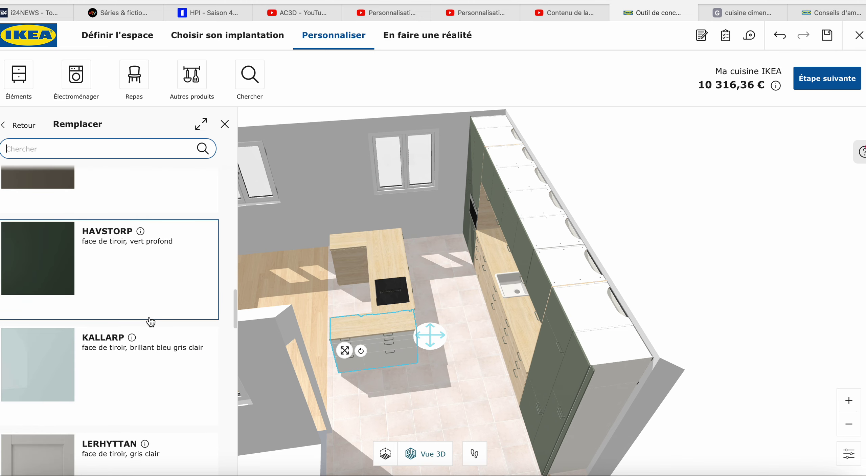
pyautogui.scroll(-4, 149, 321)
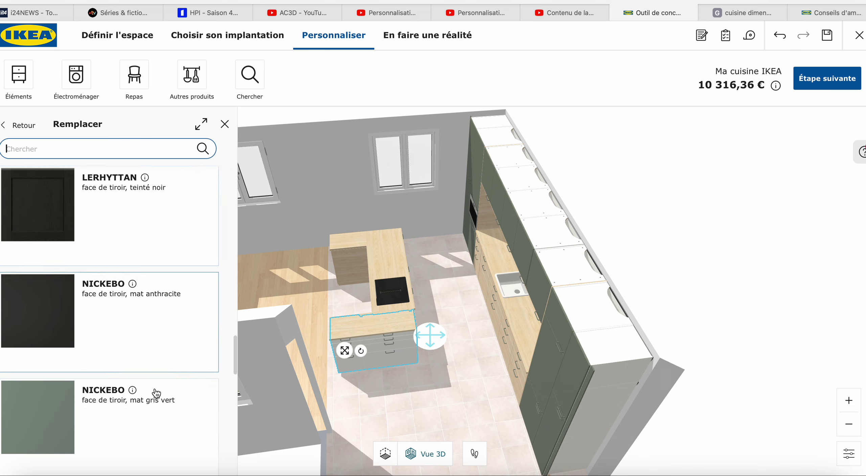
pyautogui.click(158, 396)
pyautogui.click(423, 389)
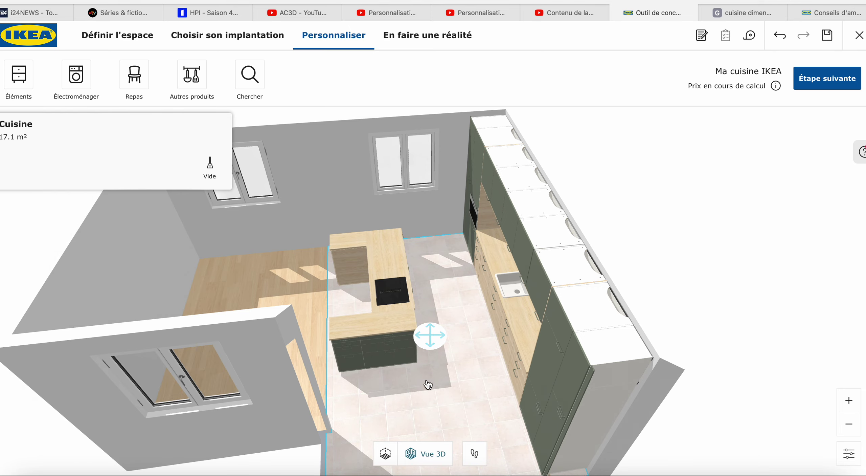
# Step: Select the end cabinets of both island legs together and add an ASKERSUND light ash effect left finishing panel
pyautogui.moveTo(369, 287); pyautogui.dragTo(431, 300)
pyautogui.click(323, 394)
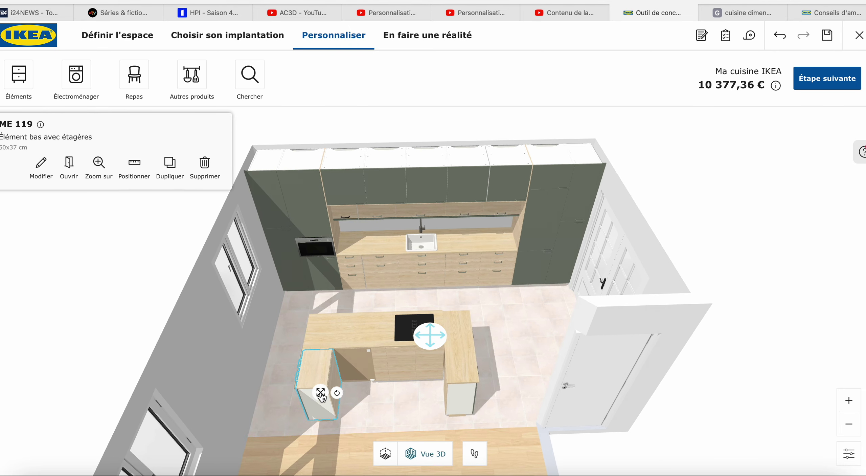
pyautogui.keyDown('shift'); pyautogui.click(459, 409); pyautogui.keyUp('shift')
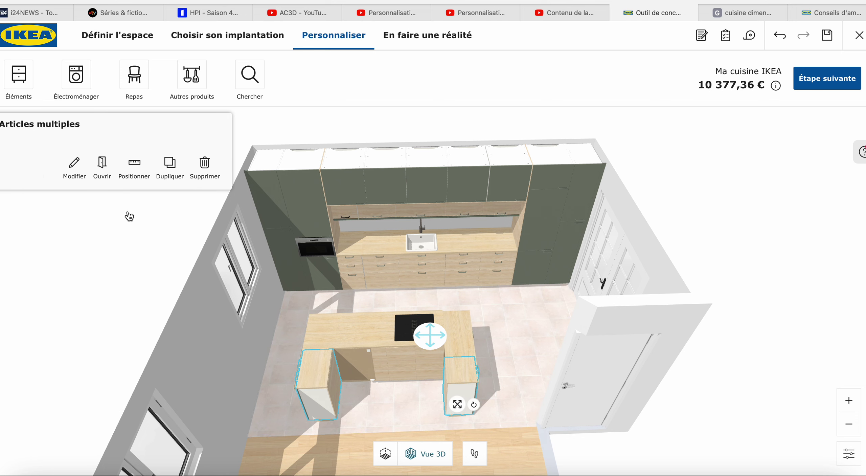
pyautogui.click(74, 175)
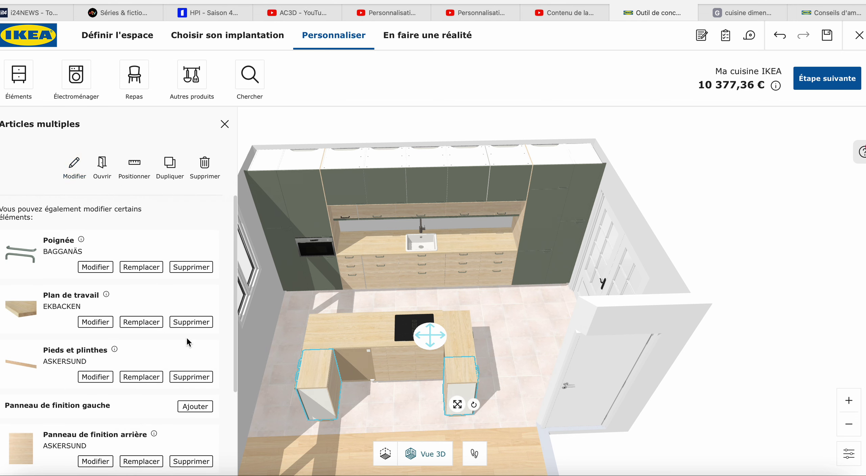
pyautogui.click(199, 406)
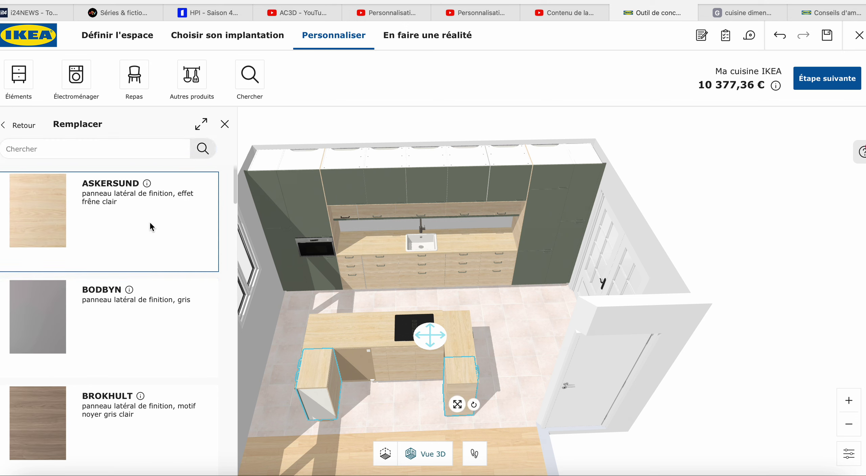
pyautogui.click(29, 127)
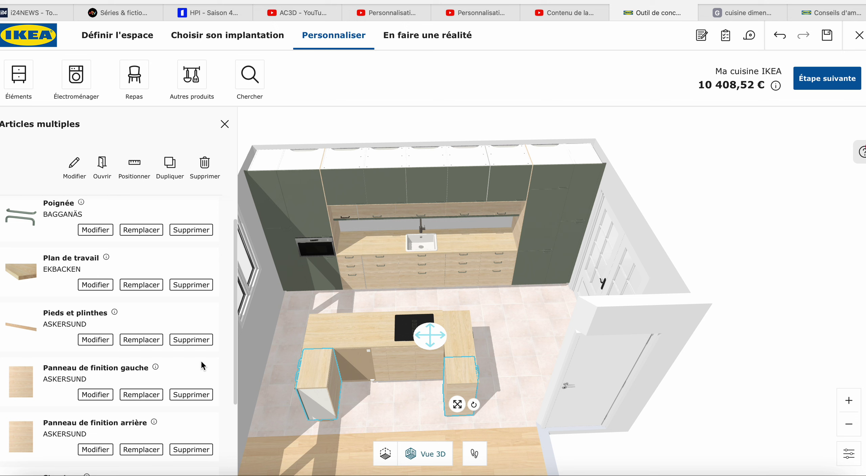
pyautogui.scroll(-2, 201, 365)
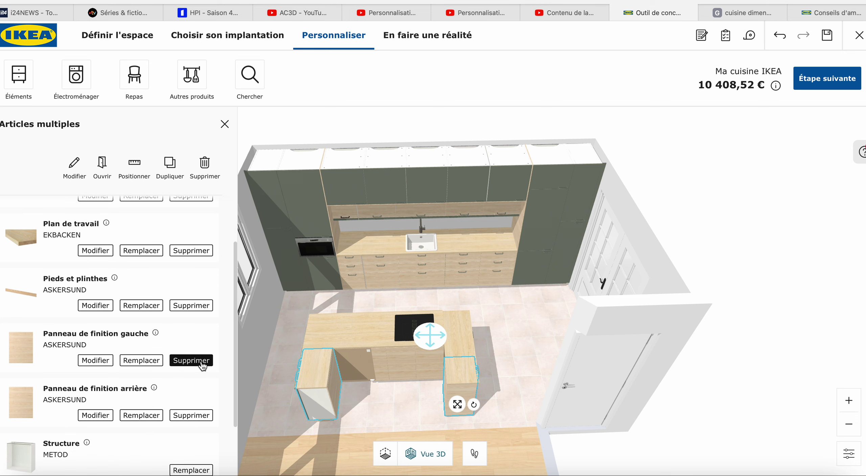
pyautogui.scroll(-1, 202, 365)
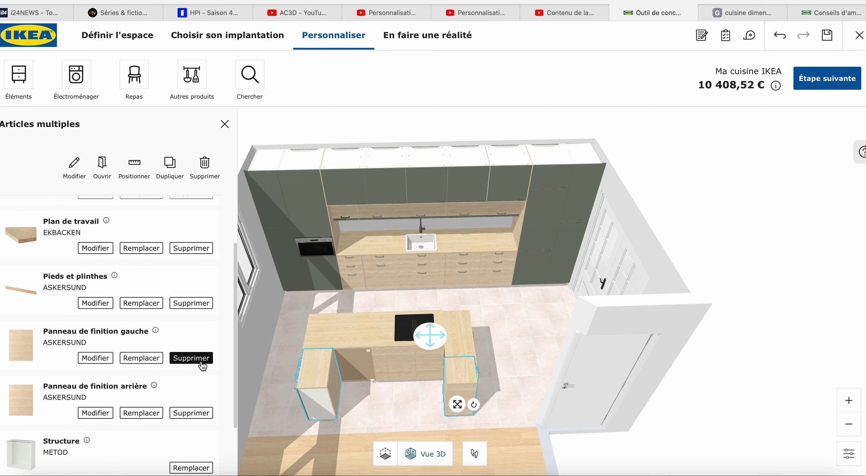
pyautogui.click(191, 357)
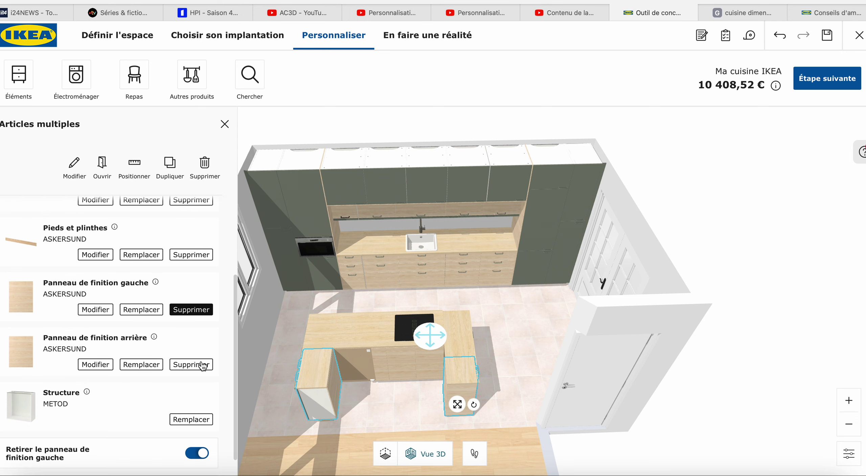
pyautogui.click(203, 366)
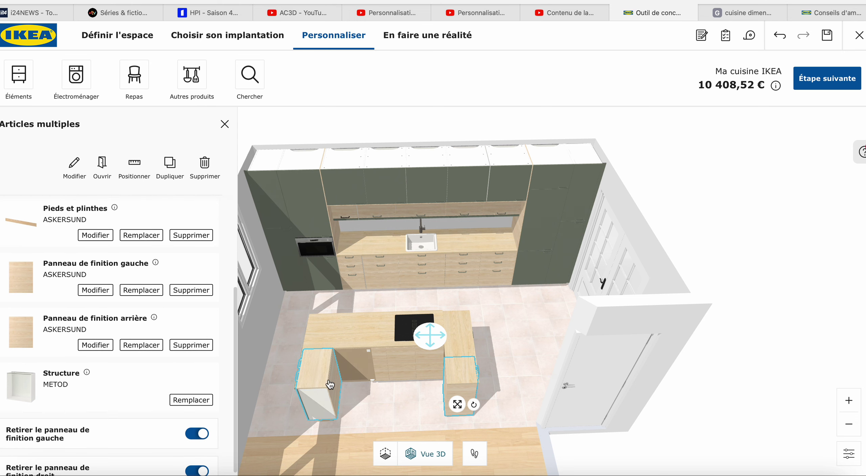
# Step: Add an ASKERSUND light ash effect right finishing panel to the ME 119 shelf cabinet at the island leg's end, applied to the selection only
pyautogui.click(321, 394)
pyautogui.click(321, 394)
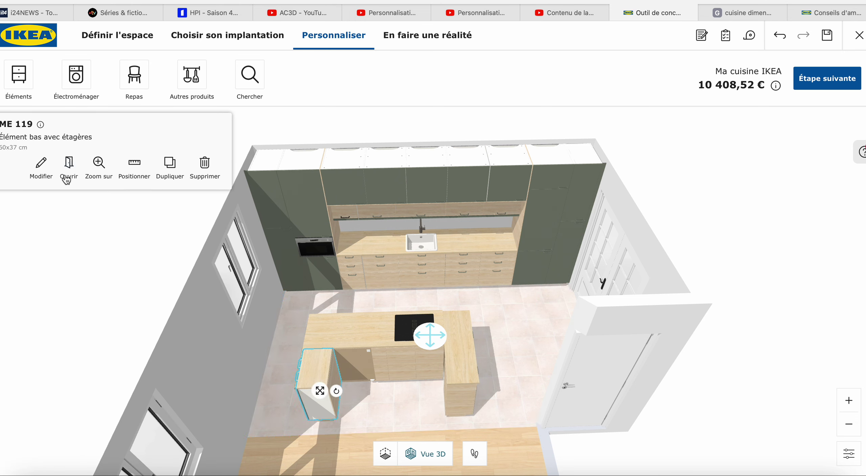
pyautogui.click(40, 169)
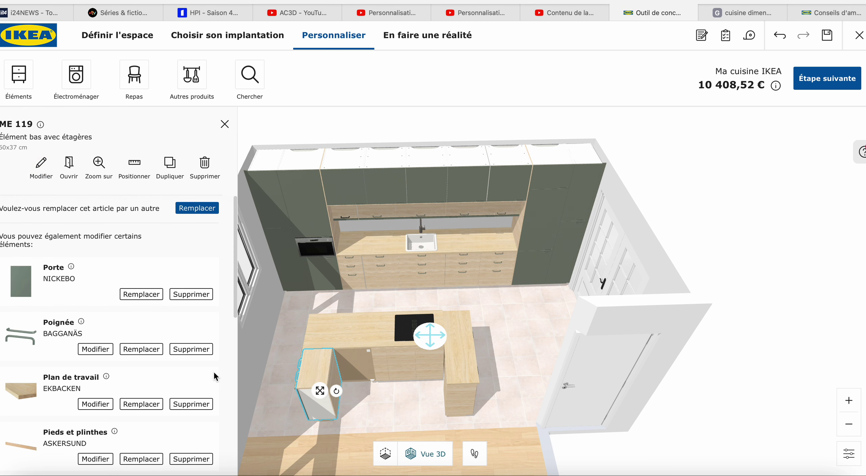
pyautogui.scroll(-2, 213, 376)
pyautogui.scroll(-5, 214, 376)
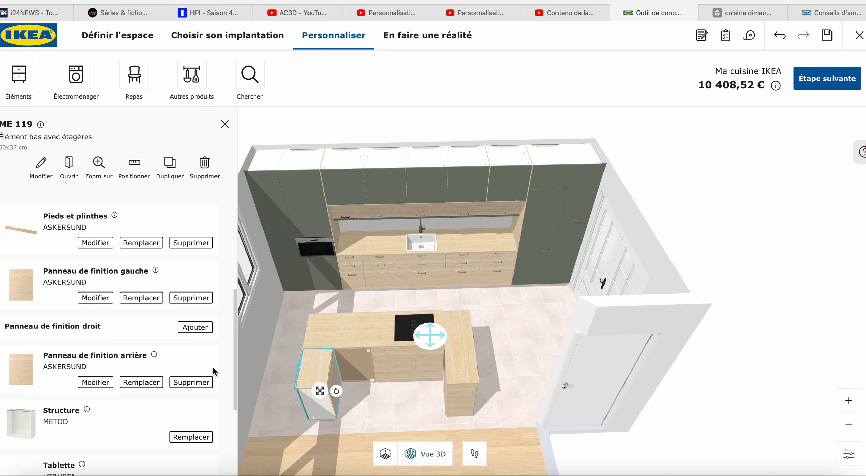
pyautogui.click(195, 327)
pyautogui.click(159, 243)
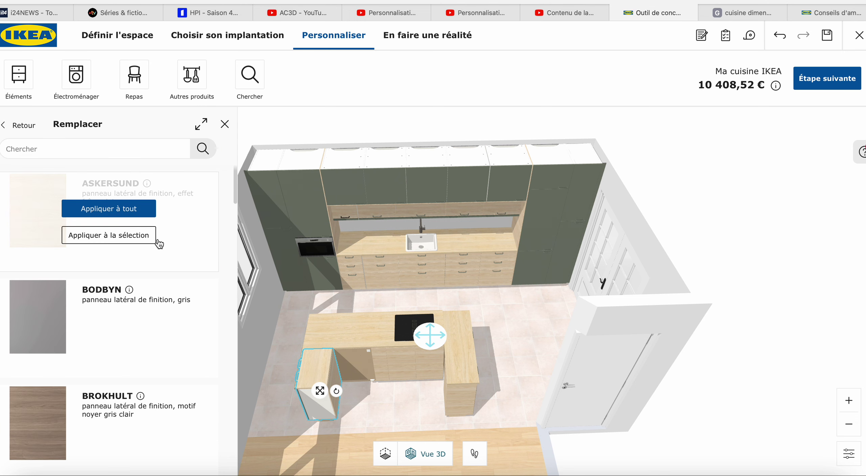
pyautogui.click(138, 233)
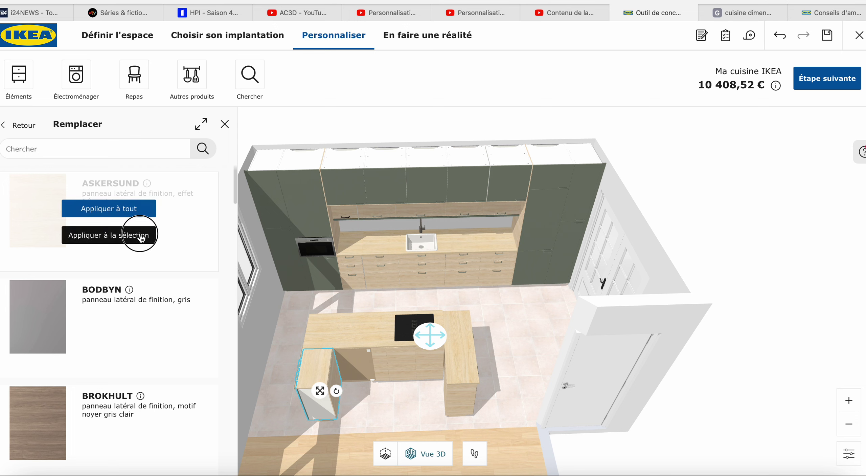
# Step: Review the component options of the island's ME/MA 429 oven cabinet and add MAXIMERA medium glass sides to its drawer
pyautogui.click(364, 349)
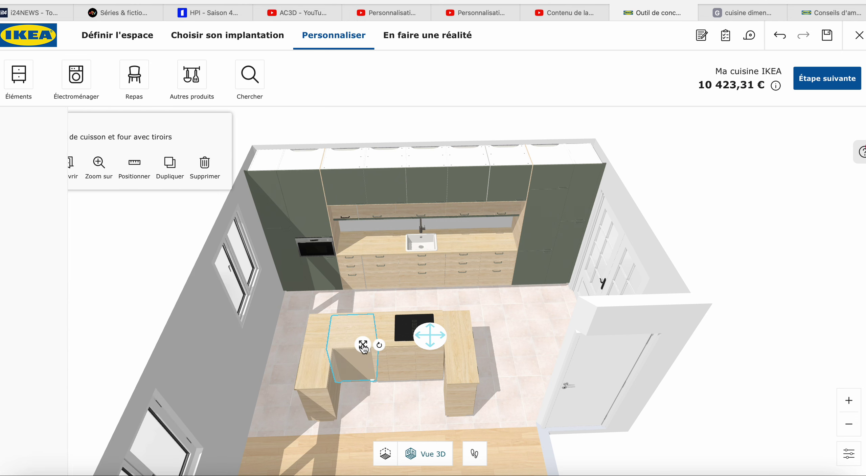
pyautogui.click(38, 163)
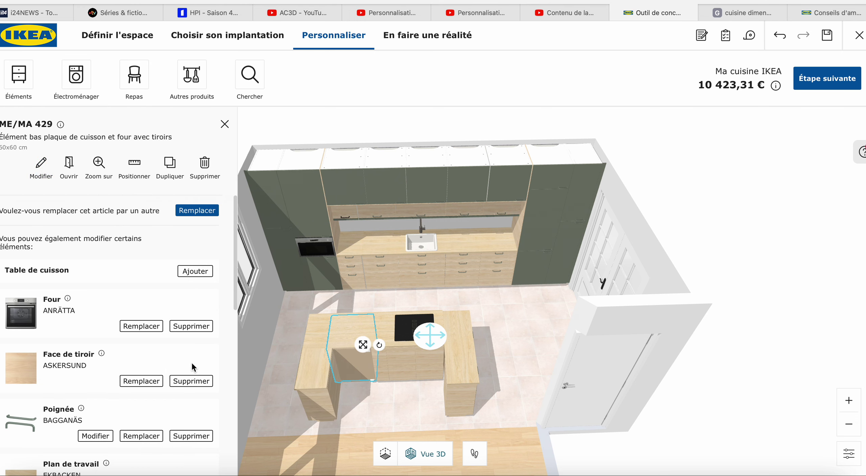
pyautogui.scroll(-3, 191, 362)
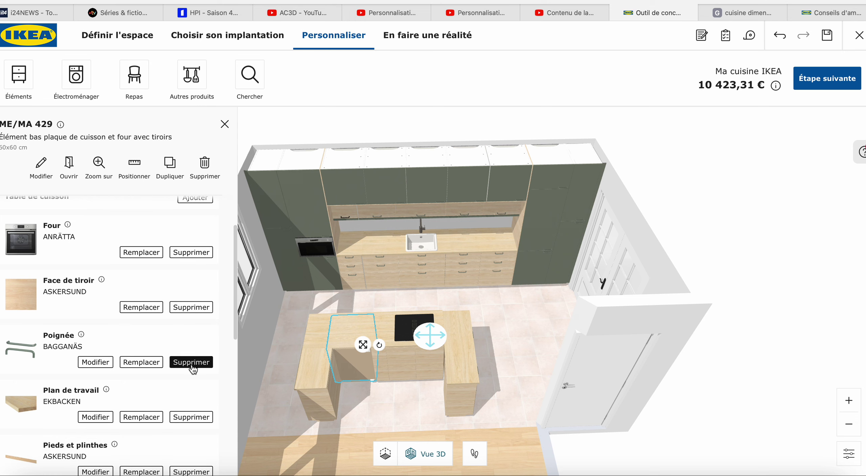
pyautogui.scroll(-3, 191, 364)
pyautogui.scroll(-3, 191, 368)
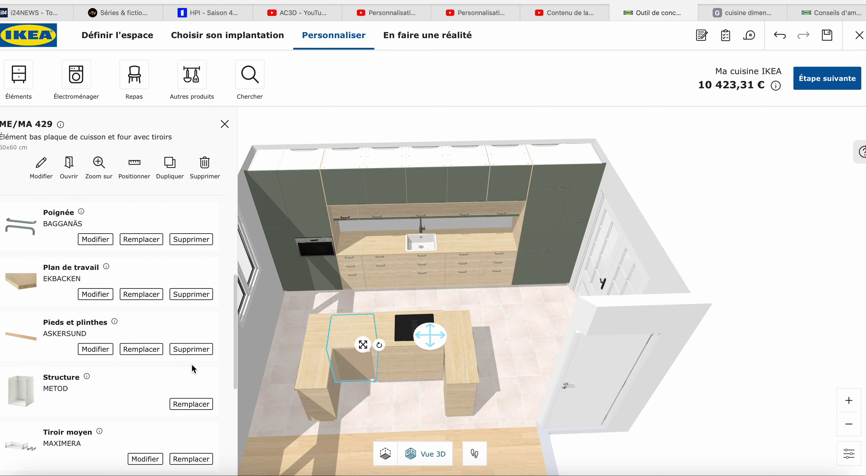
pyautogui.scroll(-1, 191, 368)
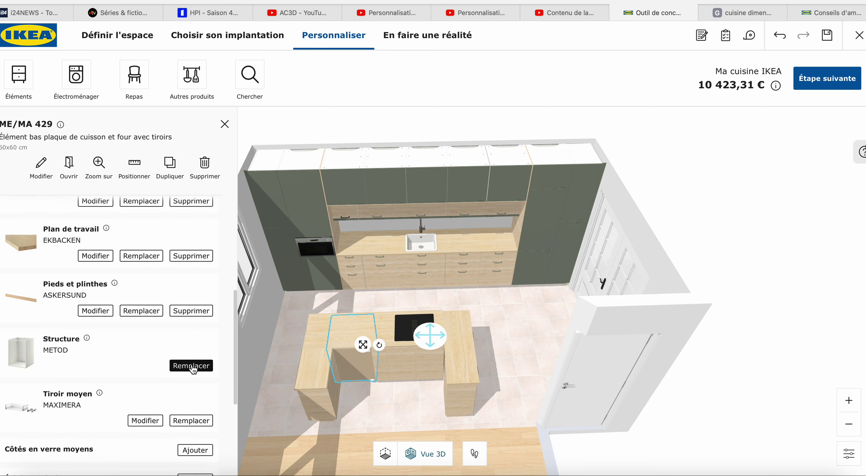
pyautogui.scroll(-2, 193, 368)
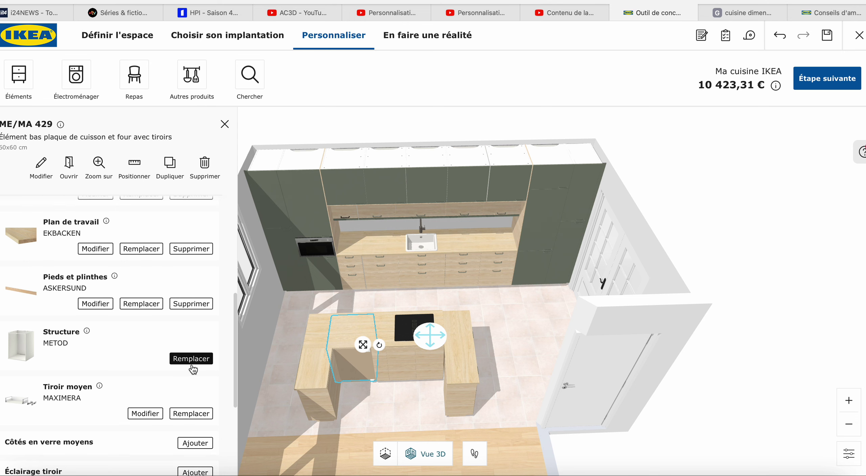
pyautogui.scroll(-2, 191, 365)
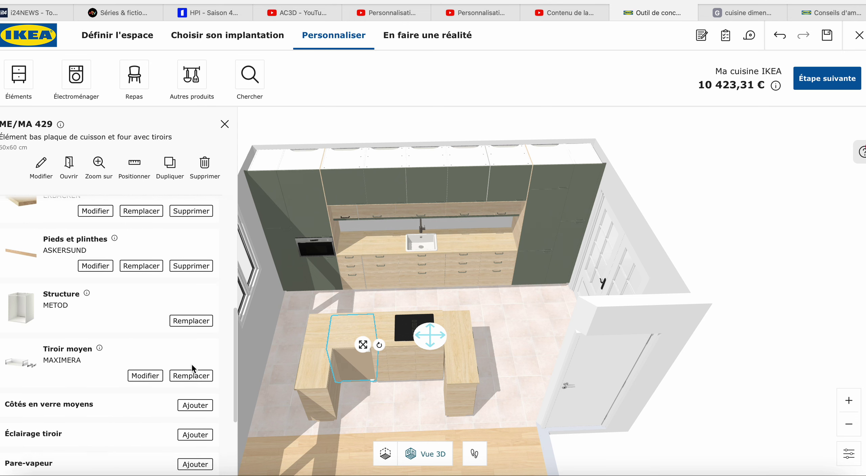
pyautogui.scroll(8, 192, 366)
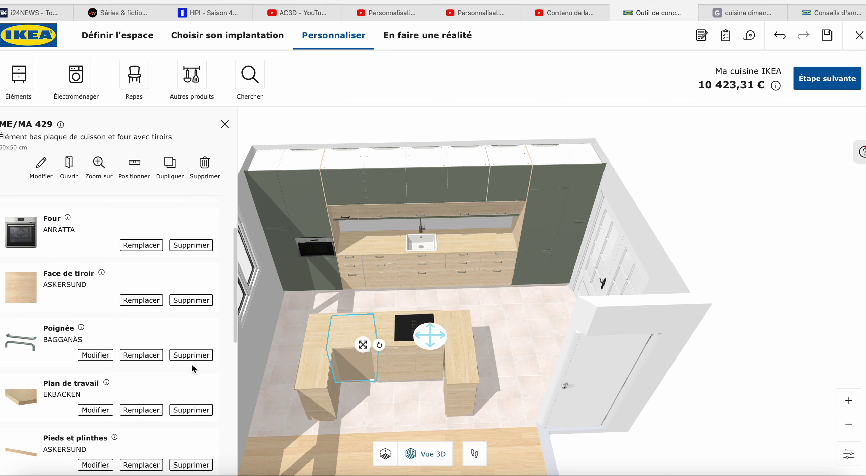
pyautogui.scroll(-9, 192, 366)
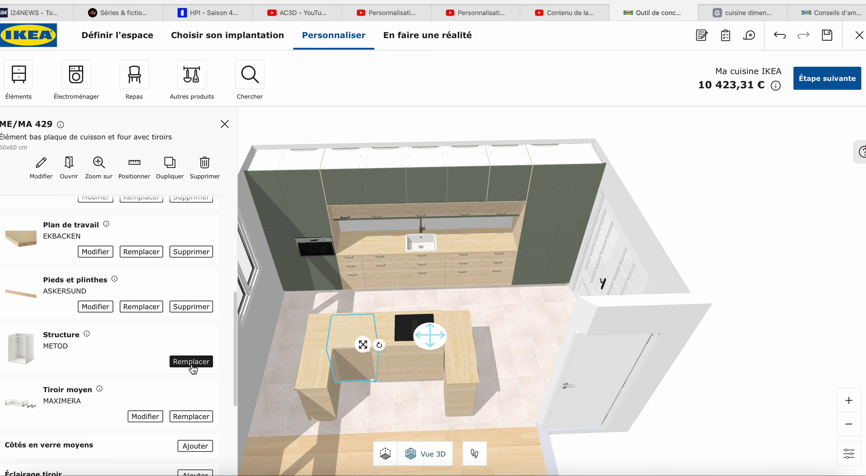
pyautogui.scroll(-3, 191, 367)
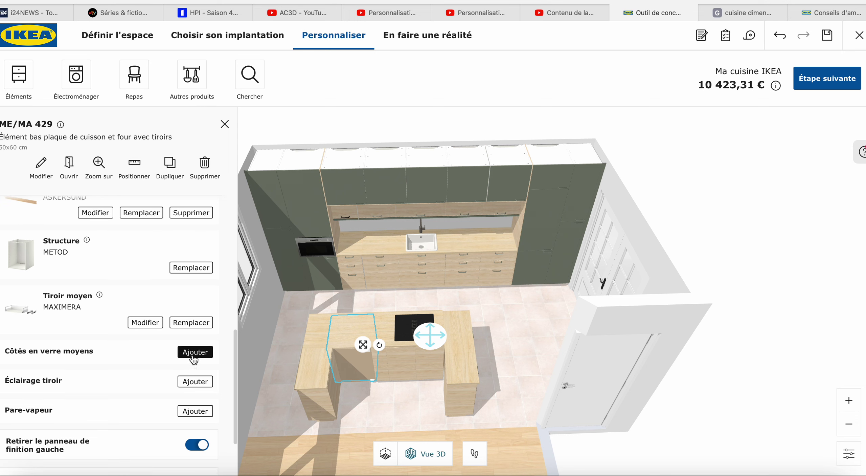
pyautogui.click(193, 357)
pyautogui.scroll(-4, 175, 369)
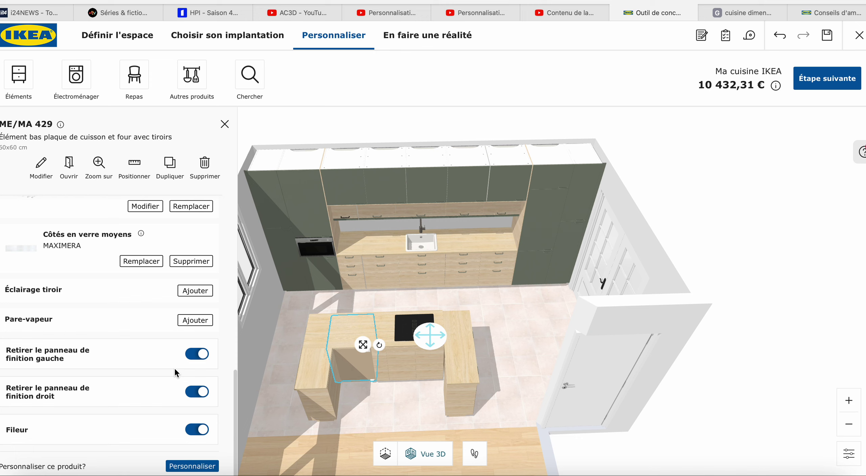
pyautogui.click(378, 422)
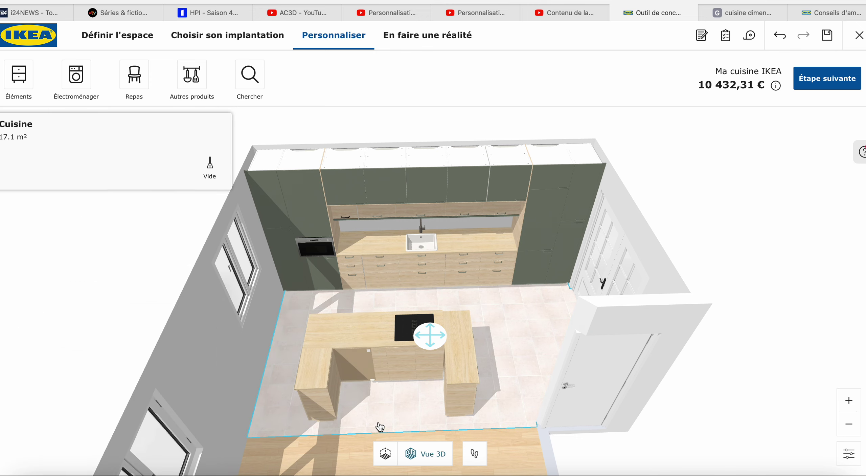
# Step: Add a freestanding finishing panel for base cabinets and place it across the front of the island's ME/MA 429 oven cabinet
pyautogui.click(19, 78)
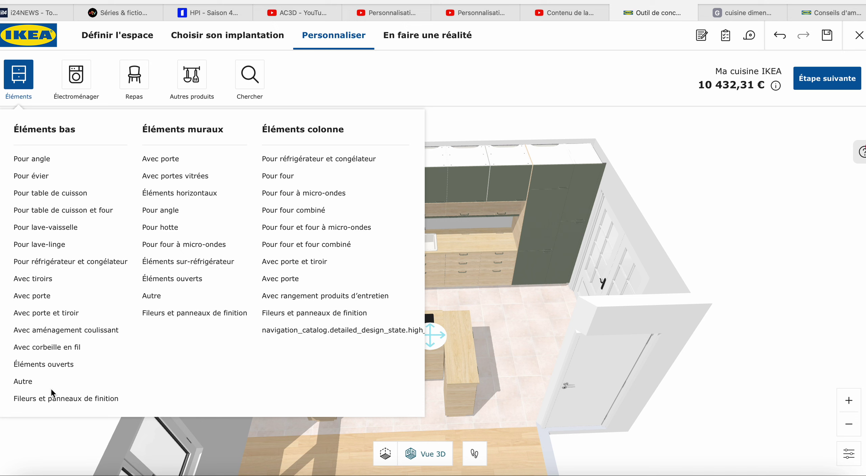
pyautogui.click(58, 397)
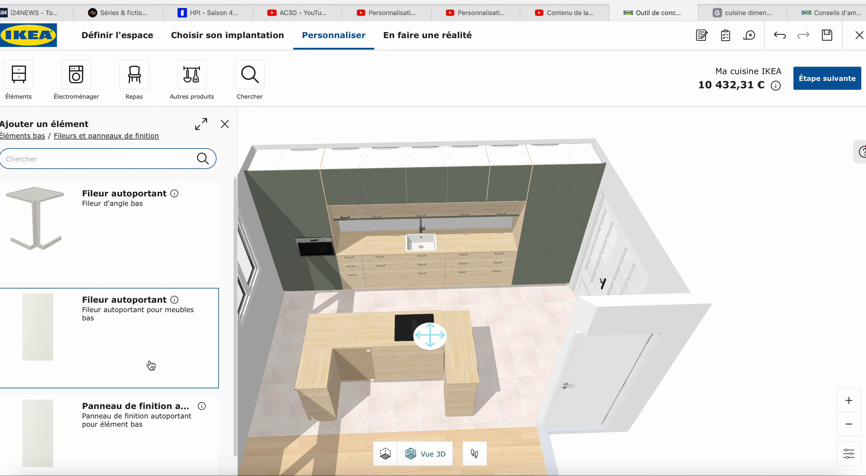
pyautogui.scroll(-1, 151, 365)
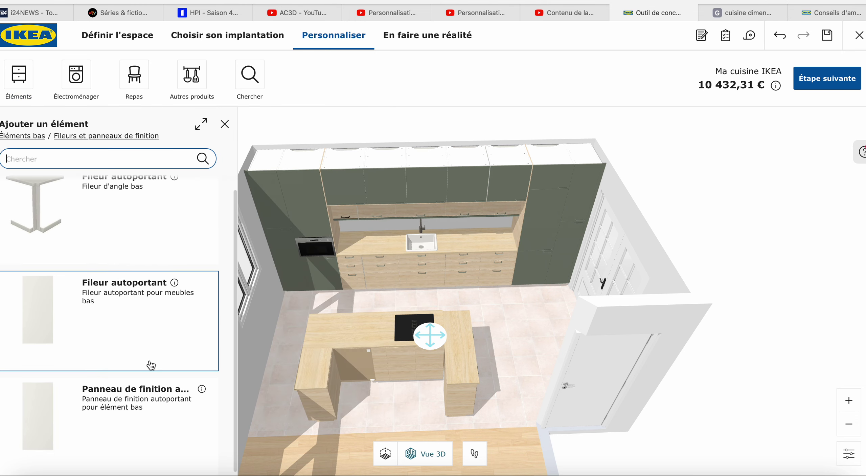
pyautogui.click(151, 406)
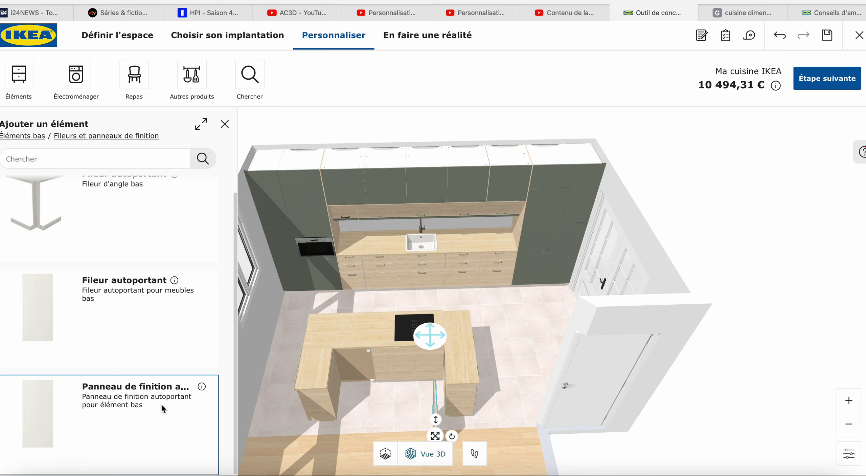
pyautogui.moveTo(427, 427); pyautogui.dragTo(355, 379)
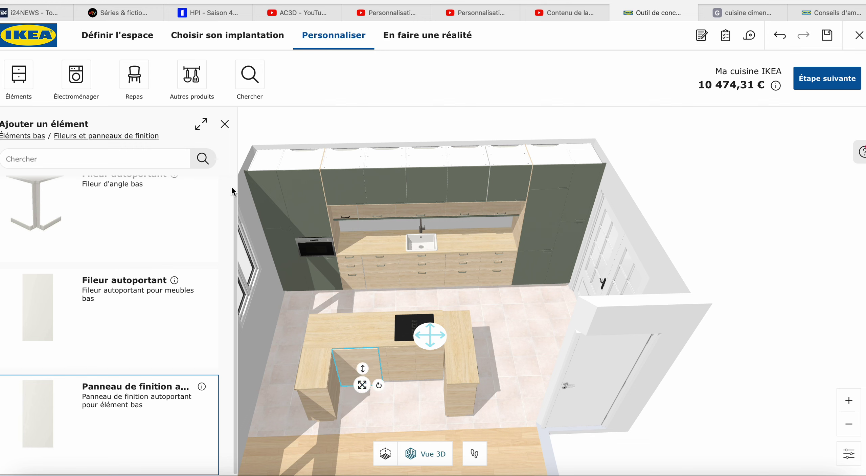
pyautogui.click(225, 124)
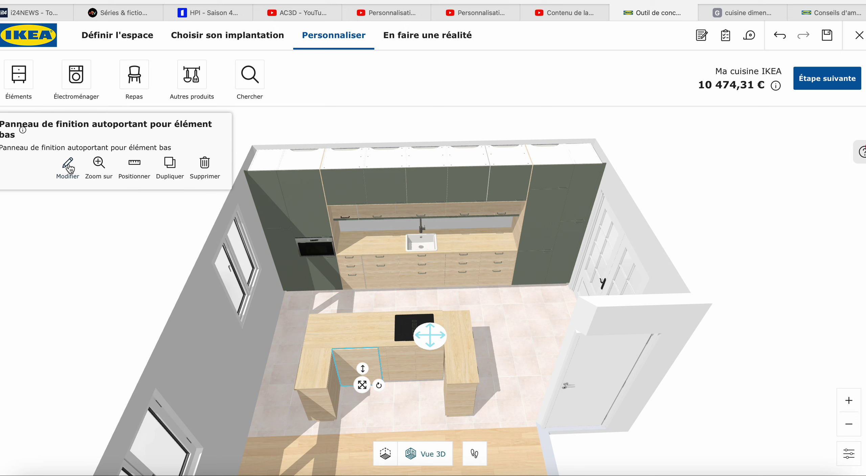
# Step: Edit the depth of the freestanding finishing panel and fine-tune its position against the front of the ME/MA 429 cabinet
pyautogui.click(68, 164)
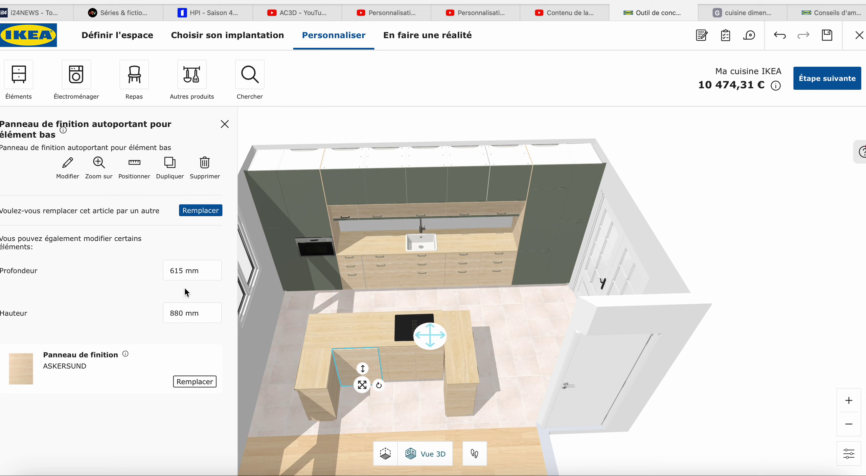
pyautogui.click(182, 274)
pyautogui.press('Return')
pyautogui.moveTo(362, 384)
pyautogui.mouseDown()
pyautogui.moveTo(366, 402)
pyautogui.moveTo(361, 385)
pyautogui.mouseUp()
pyautogui.click(357, 329)
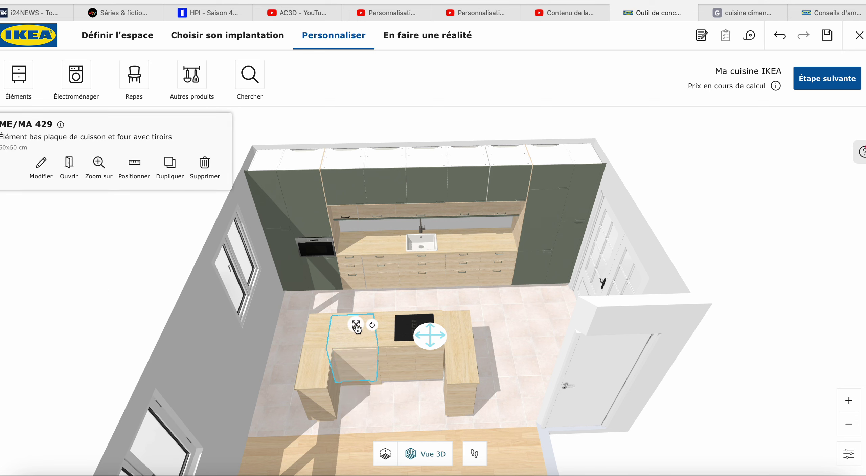
pyautogui.click(362, 377)
pyautogui.click(400, 409)
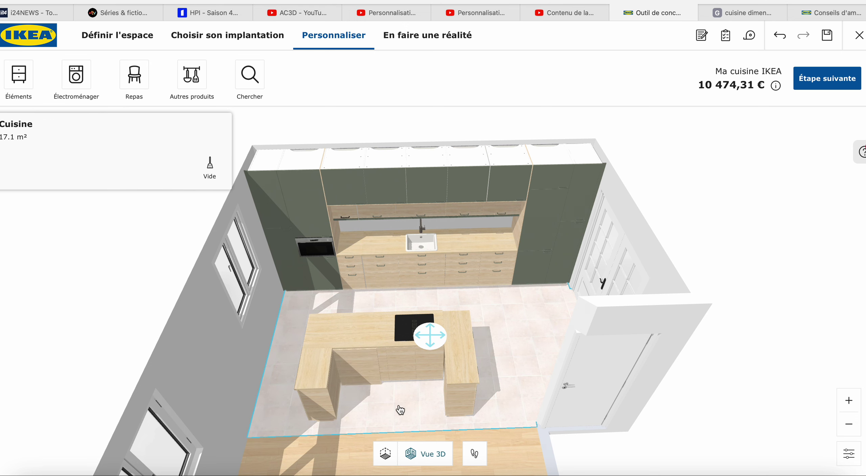
# Step: Examine the component options of the island's ME 4900 drawer cabinet, down to its finishing panel and filler settings
pyautogui.moveTo(504, 361); pyautogui.dragTo(555, 356)
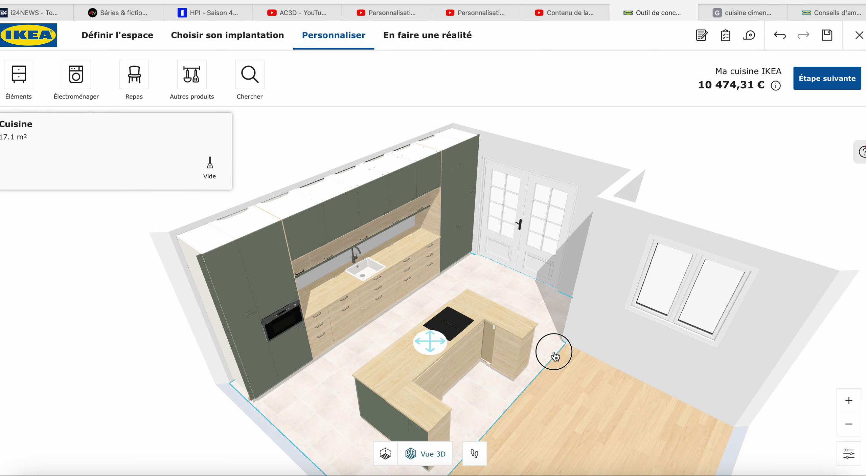
pyautogui.click(491, 343)
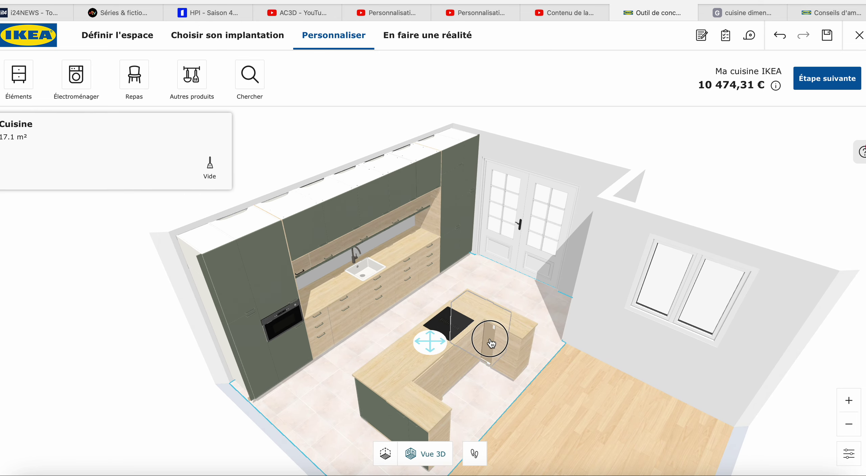
pyautogui.click(37, 174)
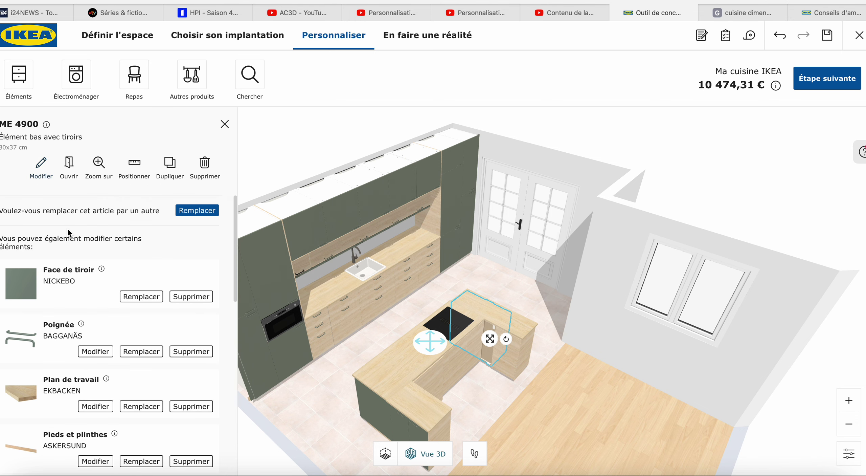
pyautogui.scroll(-3, 154, 368)
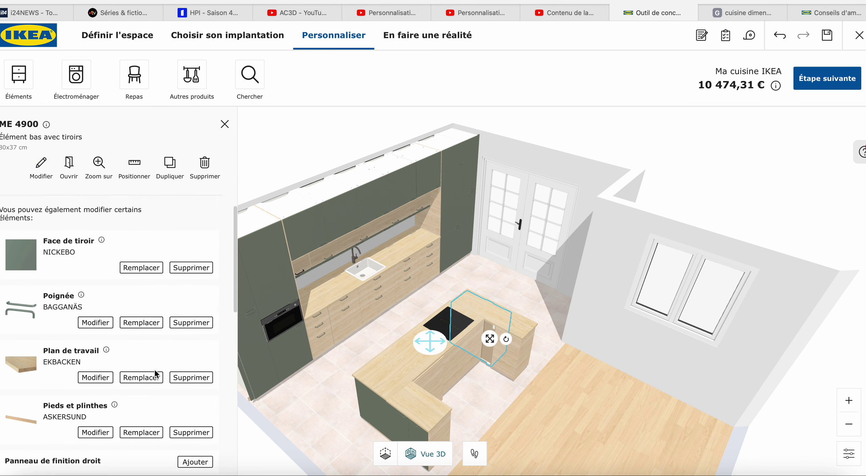
pyautogui.scroll(-3, 154, 369)
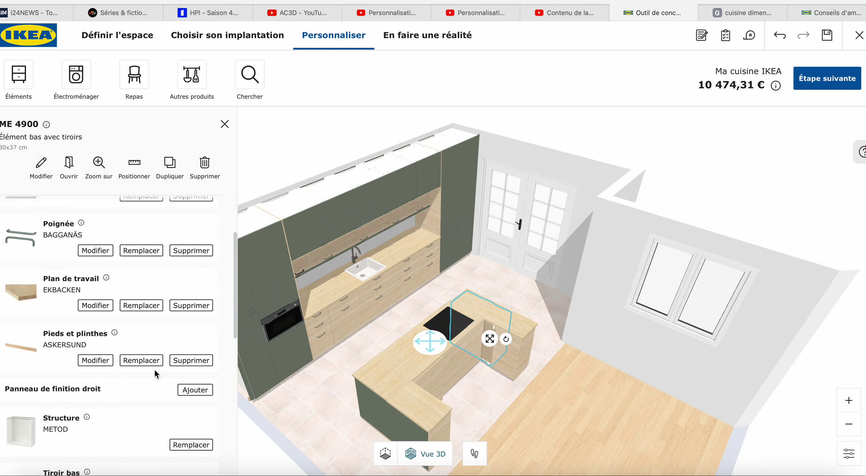
pyautogui.scroll(-3, 155, 370)
pyautogui.scroll(-5, 155, 371)
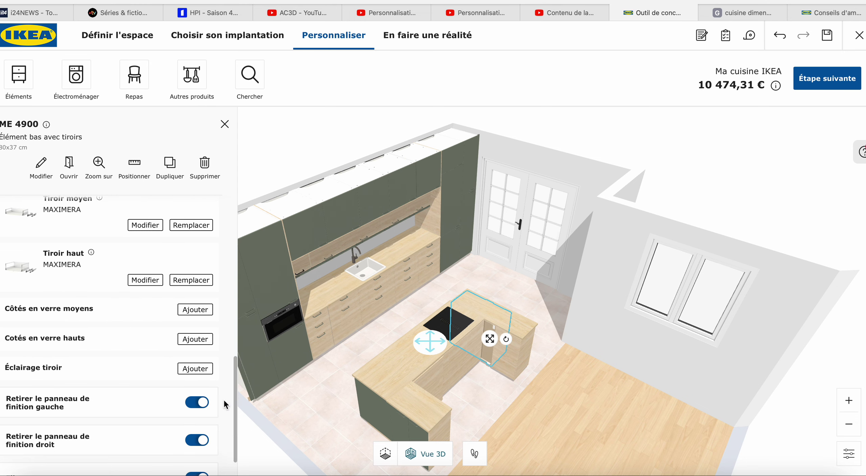
pyautogui.scroll(-2, 166, 386)
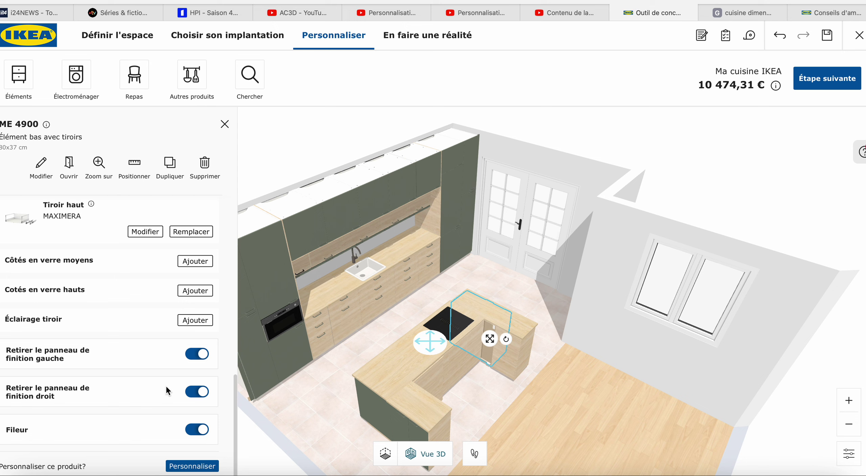
# Step: Duplicate the freestanding finishing panel, rotate the copy and place it along the inner side of the island leg with the ME 4900 cabinet
pyautogui.moveTo(410, 423); pyautogui.dragTo(464, 418)
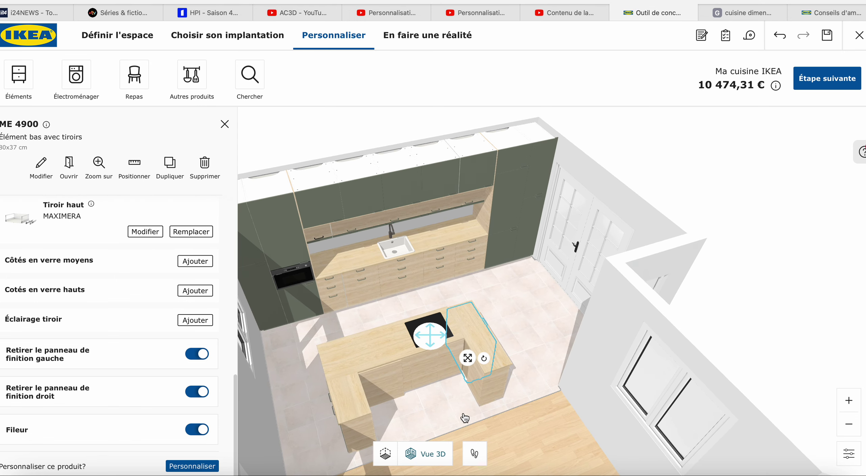
pyautogui.click(399, 388)
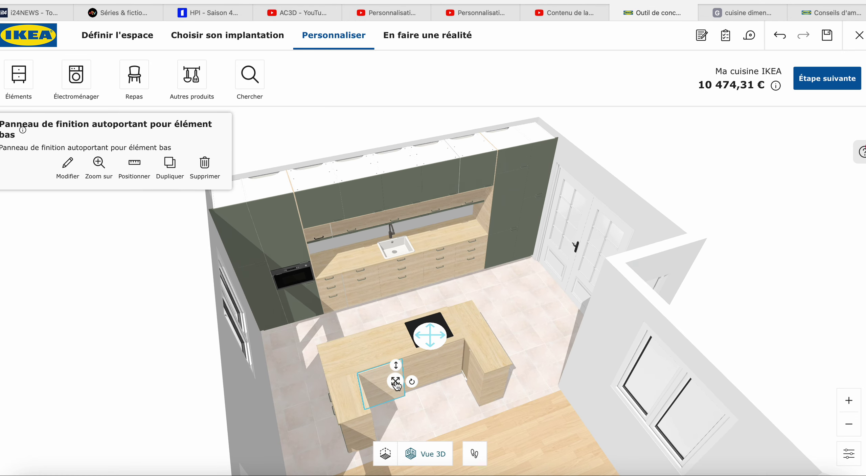
pyautogui.click(174, 175)
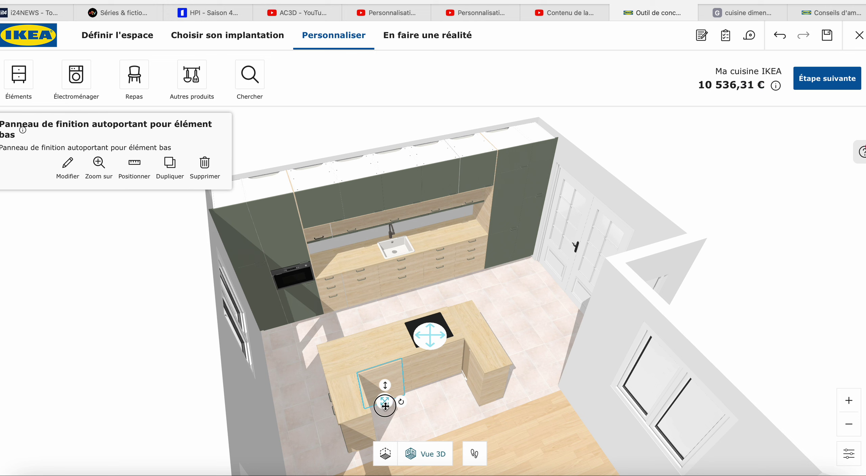
pyautogui.click(435, 389)
pyautogui.moveTo(460, 382); pyautogui.dragTo(442, 417)
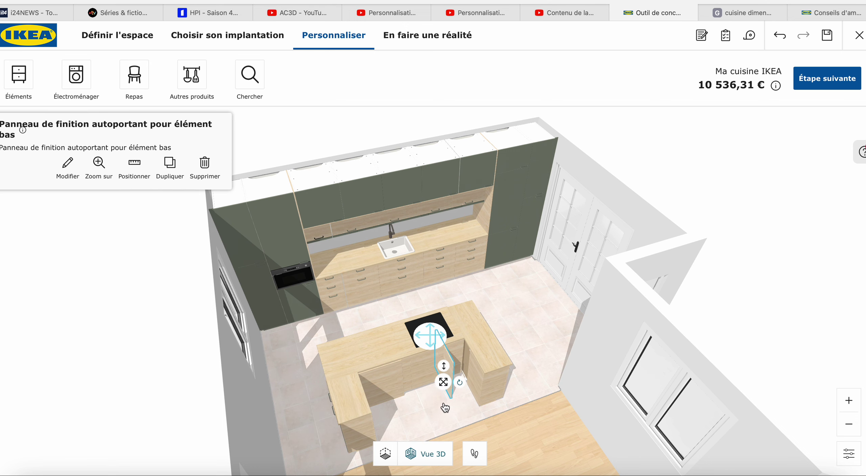
pyautogui.moveTo(443, 382); pyautogui.dragTo(464, 389)
pyautogui.moveTo(428, 421); pyautogui.dragTo(457, 446)
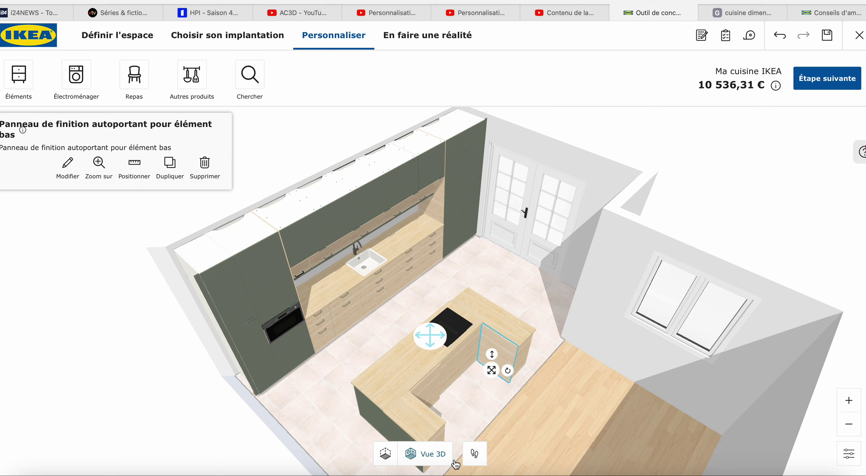
# Step: Remove the rear finishing panel from the ME 4880 drawer cabinet at the end of the island leg
pyautogui.click(519, 339)
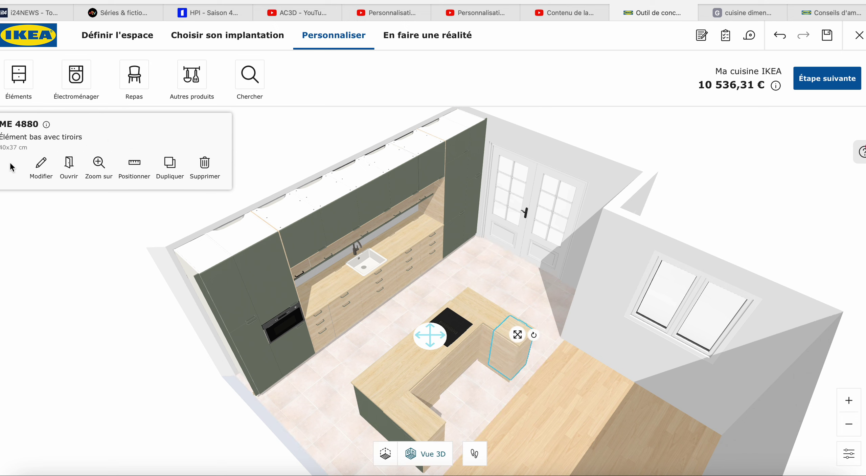
pyautogui.click(40, 164)
pyautogui.scroll(-2, 149, 398)
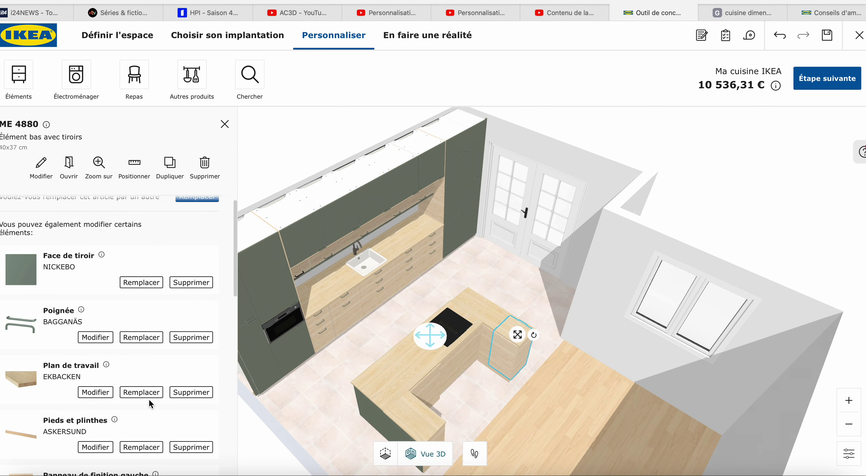
pyautogui.scroll(-5, 148, 398)
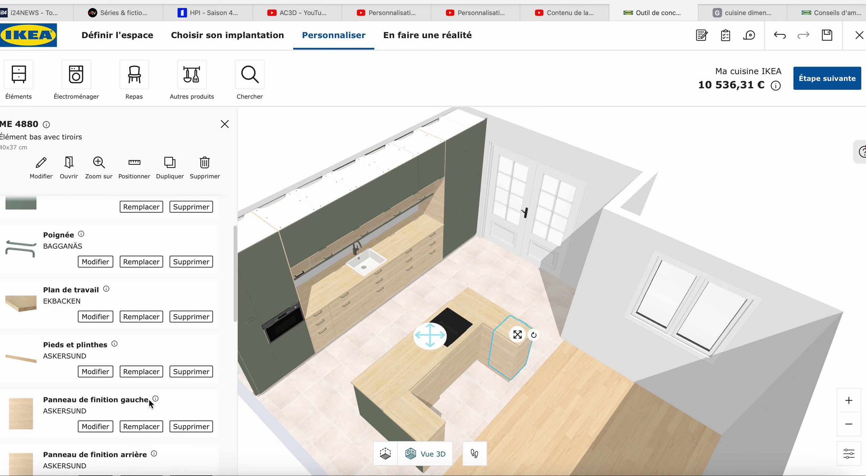
pyautogui.click(192, 418)
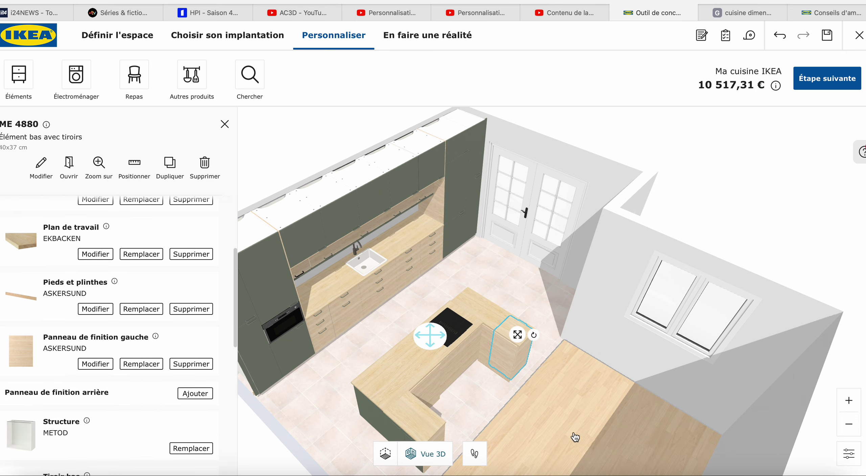
# Step: Remove the rear finishing panels from the island's ME 218 pull-out cabinet and the adjacent hob cabinet together
pyautogui.moveTo(575, 437); pyautogui.dragTo(532, 444)
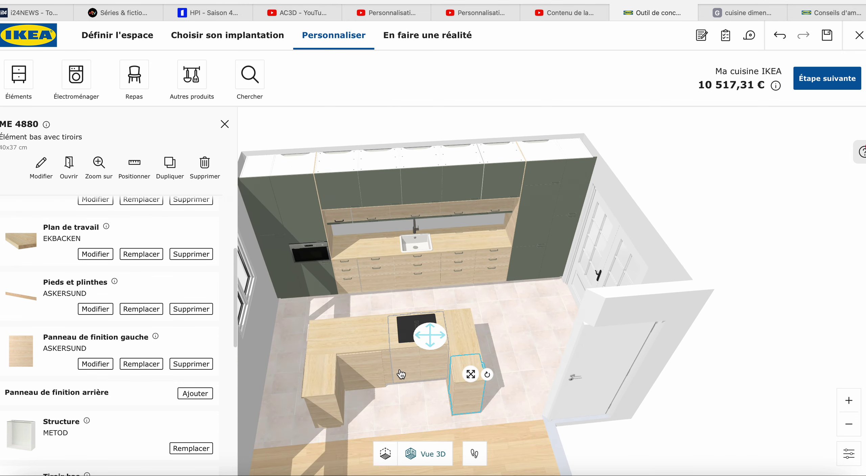
pyautogui.click(389, 367)
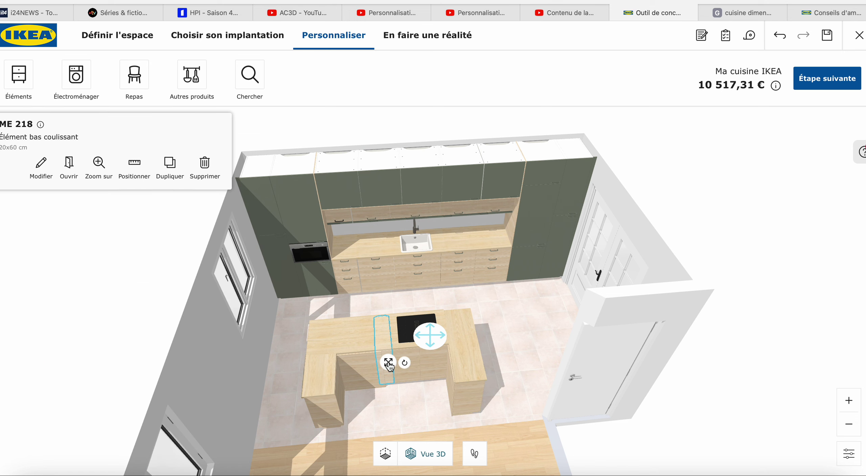
pyautogui.keyDown('shift'); pyautogui.click(420, 365); pyautogui.keyUp('shift')
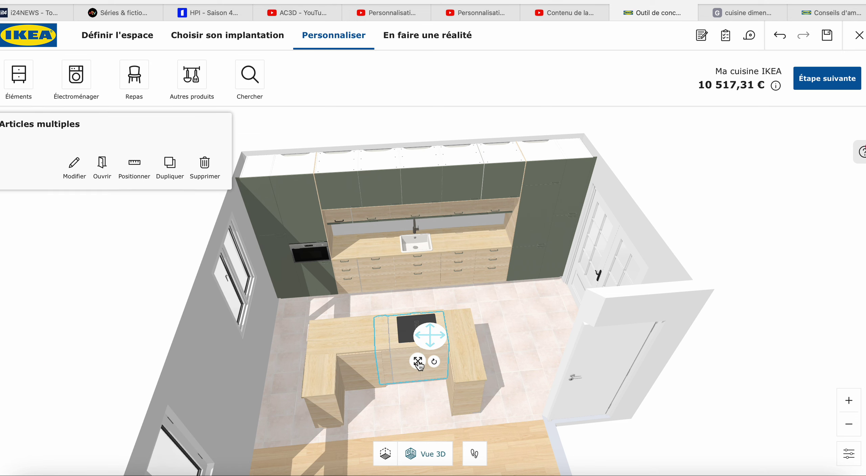
pyautogui.click(74, 164)
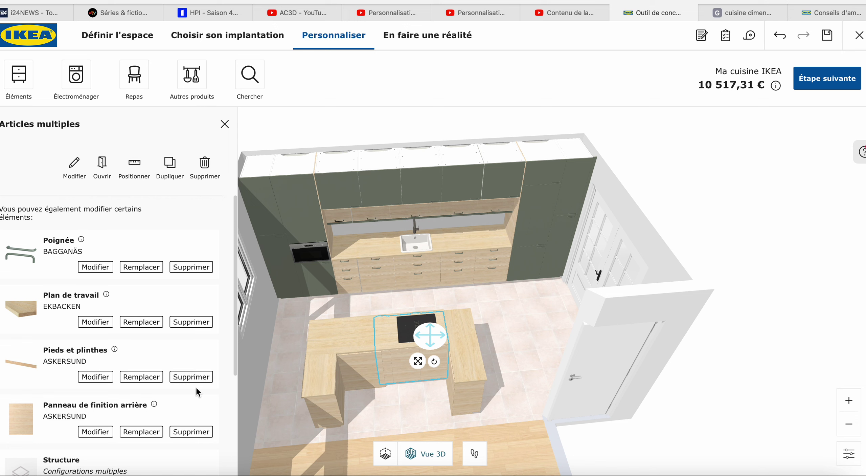
pyautogui.click(183, 432)
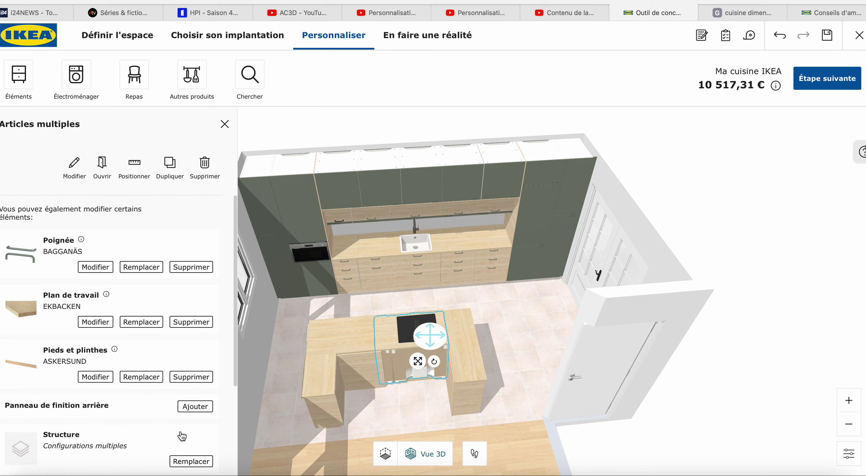
# Step: Set the depth of the freestanding finishing panel beside the ME 218 cabinet to 620 mm
pyautogui.click(354, 377)
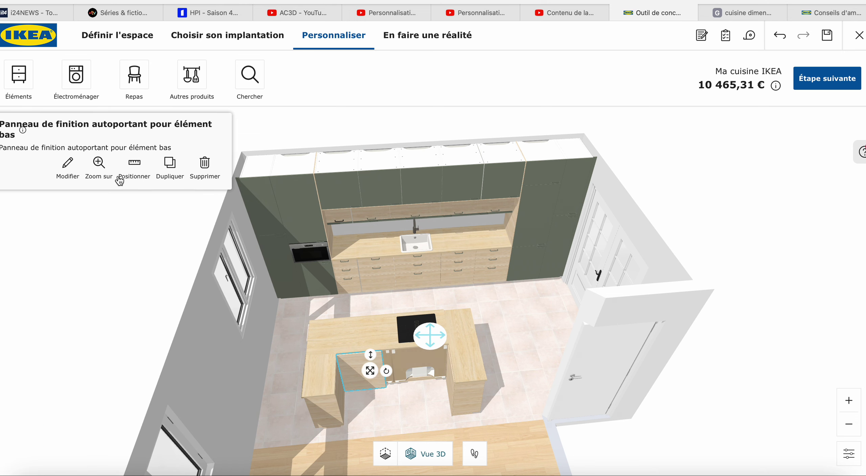
pyautogui.click(68, 168)
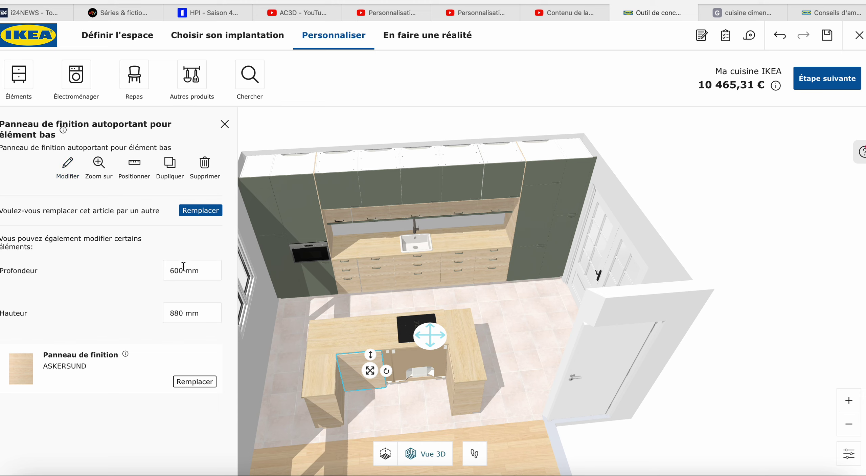
pyautogui.moveTo(184, 270); pyautogui.dragTo(168, 270)
pyautogui.write('12')
pyautogui.press('Return')
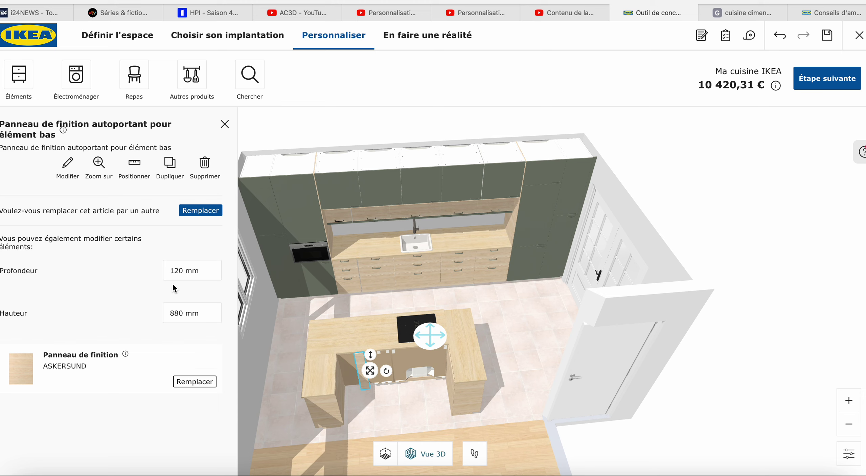
pyautogui.click(180, 273)
pyautogui.press('Return')
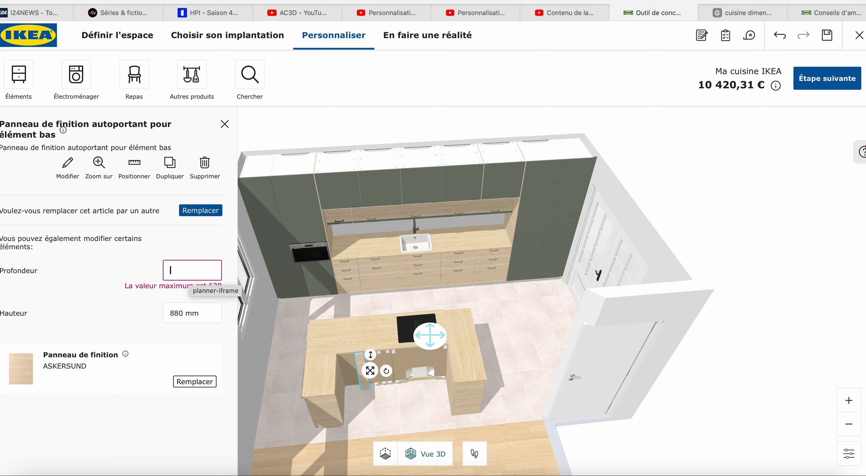
pyautogui.write('62')
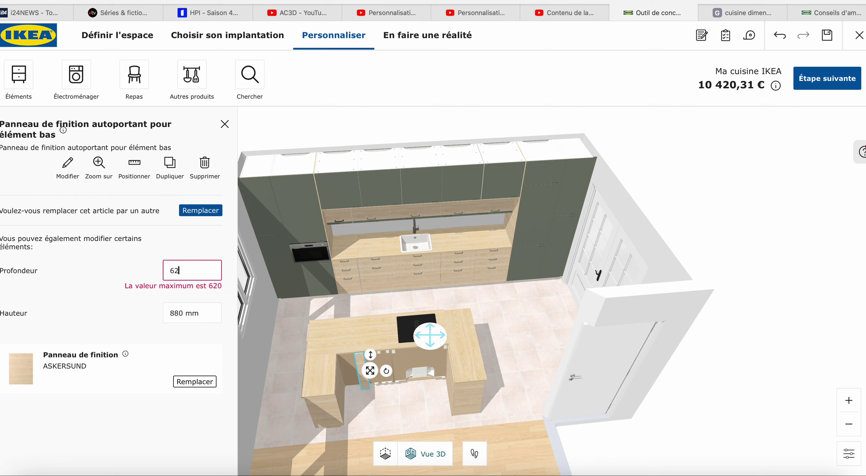
pyautogui.write('0')
pyautogui.press('Return')
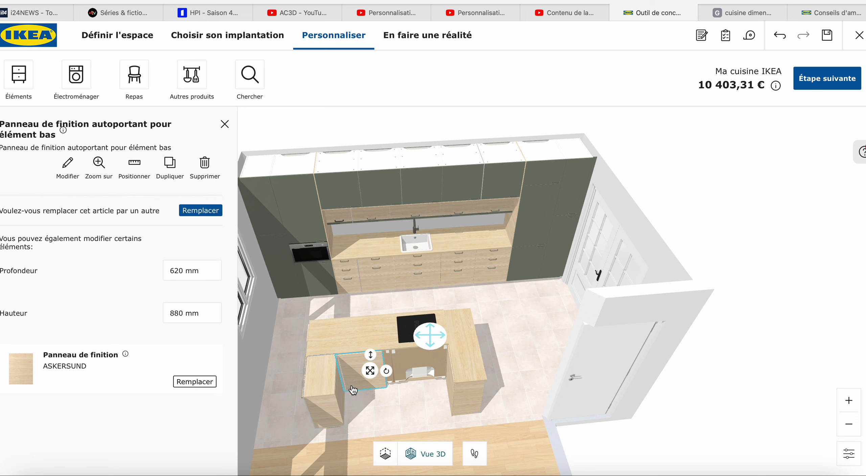
# Step: Try covering the back of the hob cabinet with a duplicate of the freestanding finishing panel, and delete the copy
pyautogui.click(170, 163)
pyautogui.moveTo(368, 396); pyautogui.dragTo(427, 379)
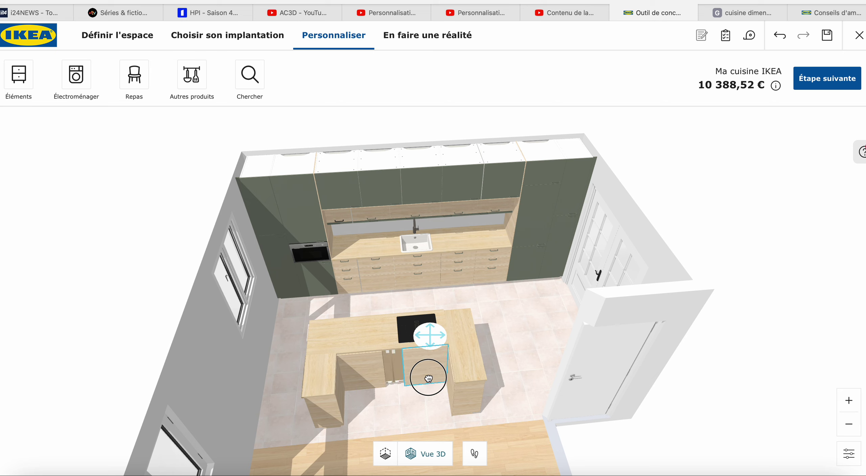
pyautogui.moveTo(429, 378)
pyautogui.mouseDown()
pyautogui.moveTo(422, 415)
pyautogui.moveTo(432, 380)
pyautogui.mouseUp()
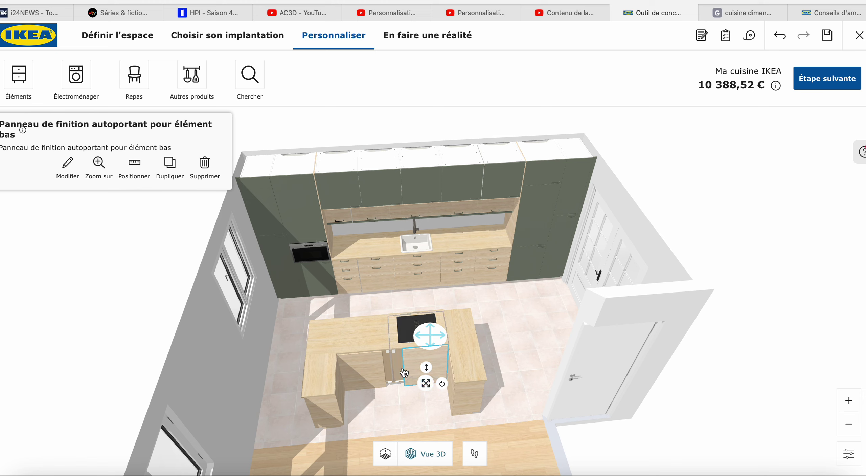
pyautogui.click(205, 162)
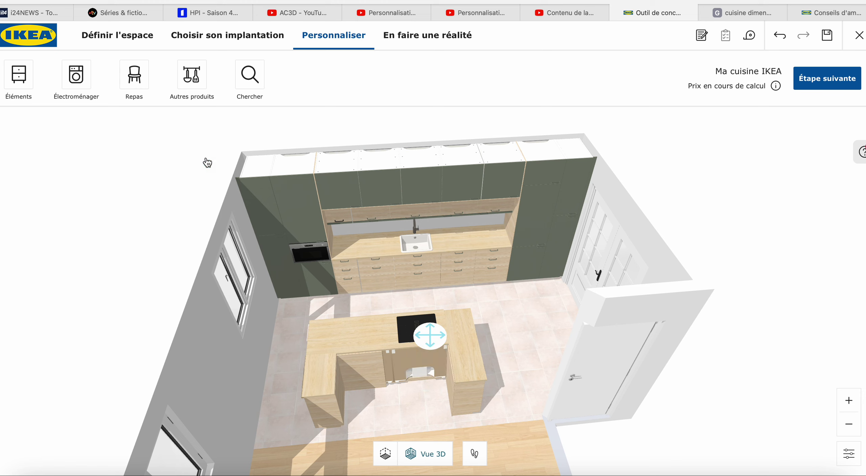
# Step: Add an ASKERSUND light ash rear finishing panel to the island's hob cabinet only
pyautogui.click(419, 367)
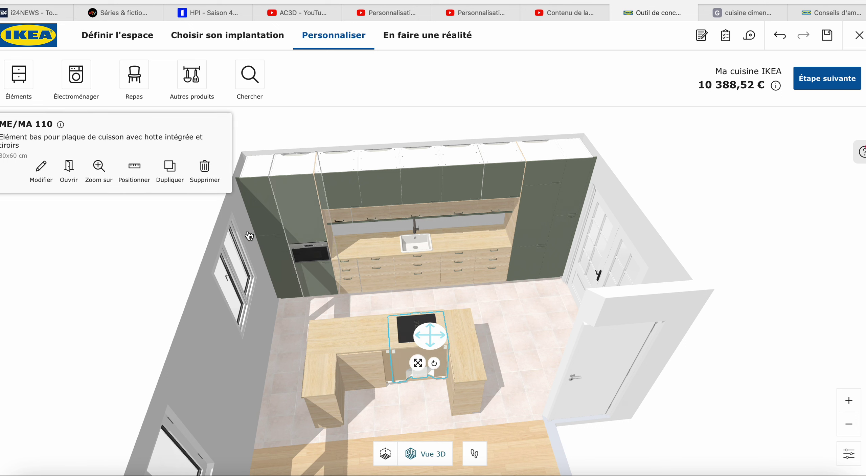
pyautogui.click(40, 166)
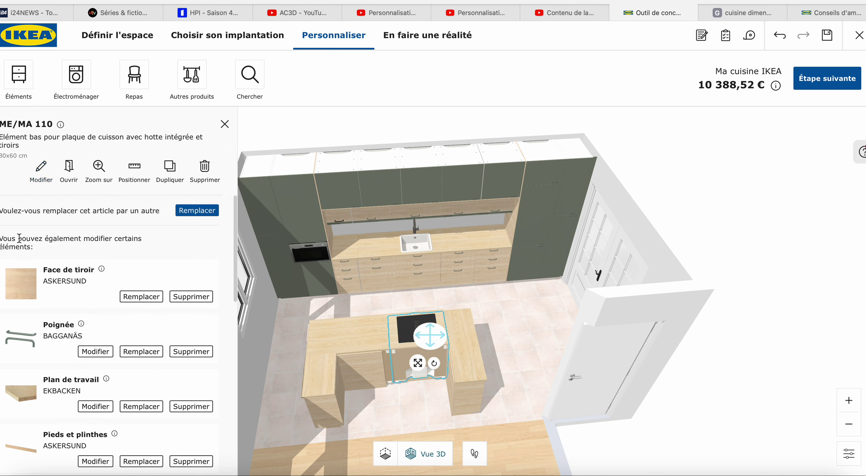
pyautogui.scroll(-5, 151, 442)
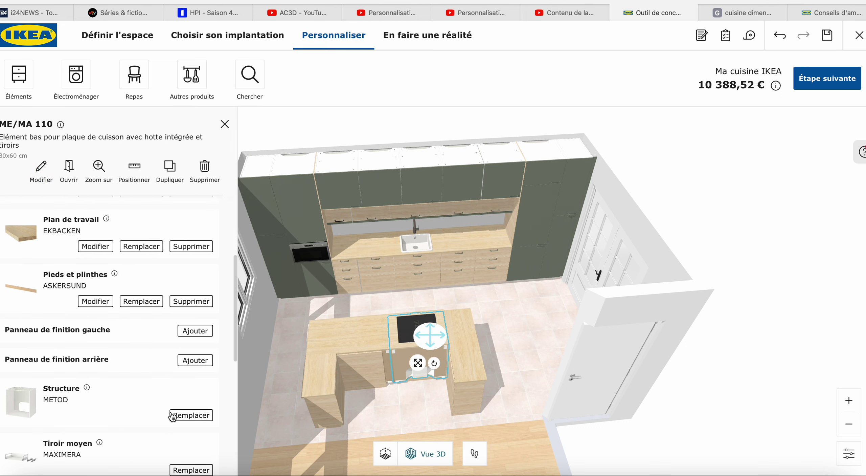
pyautogui.click(195, 360)
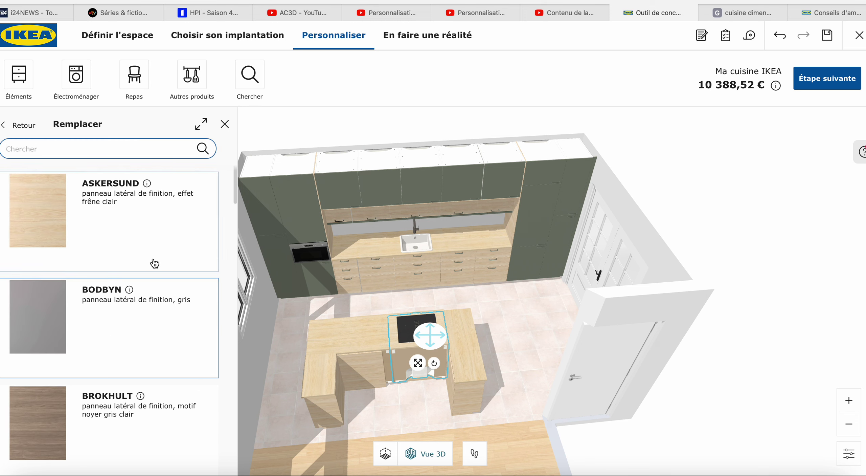
pyautogui.moveTo(139, 243)
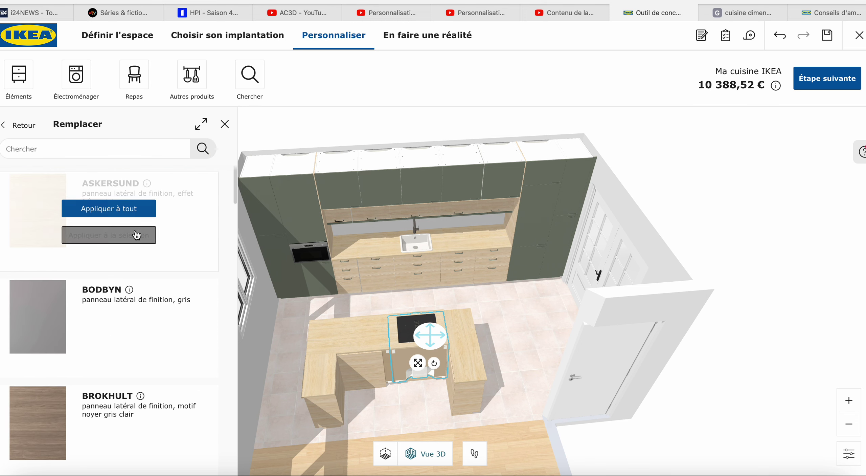
pyautogui.click(137, 236)
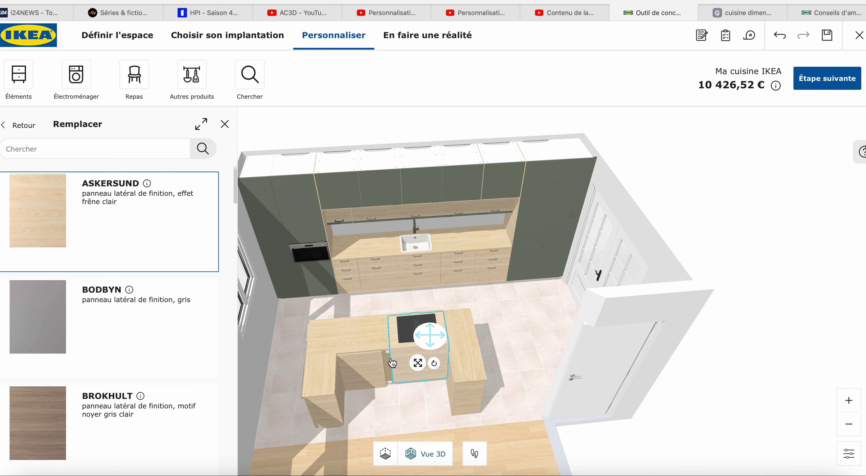
# Step: Add an ASKERSUND light ash rear finishing panel to the island's ME 218 pull-out cabinet
pyautogui.click(382, 352)
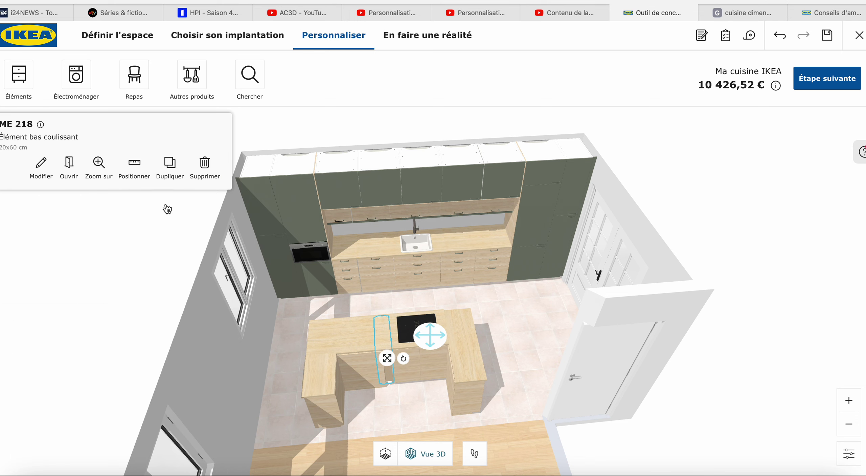
pyautogui.click(45, 172)
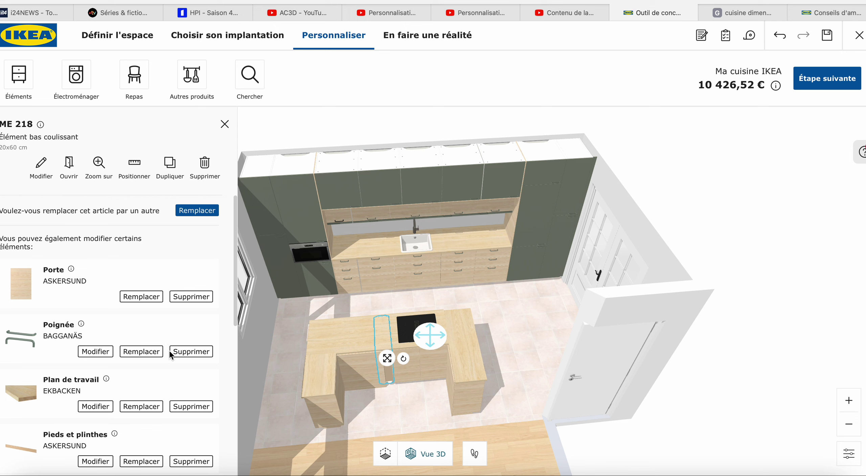
pyautogui.scroll(-4, 183, 379)
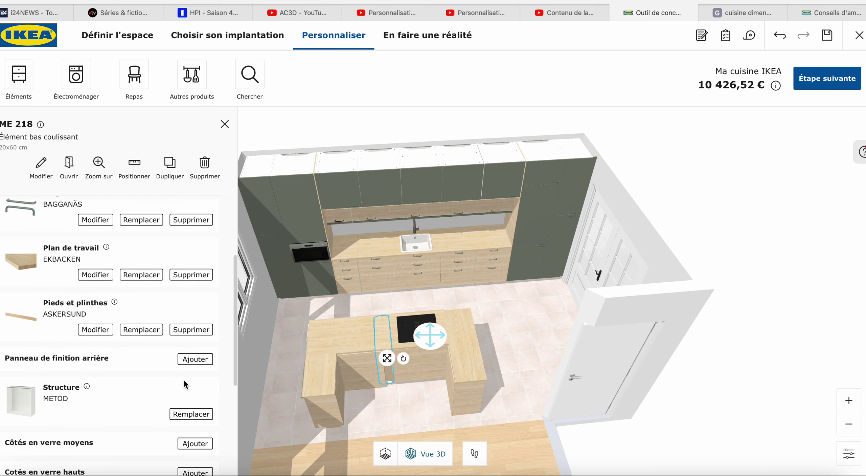
pyautogui.click(202, 359)
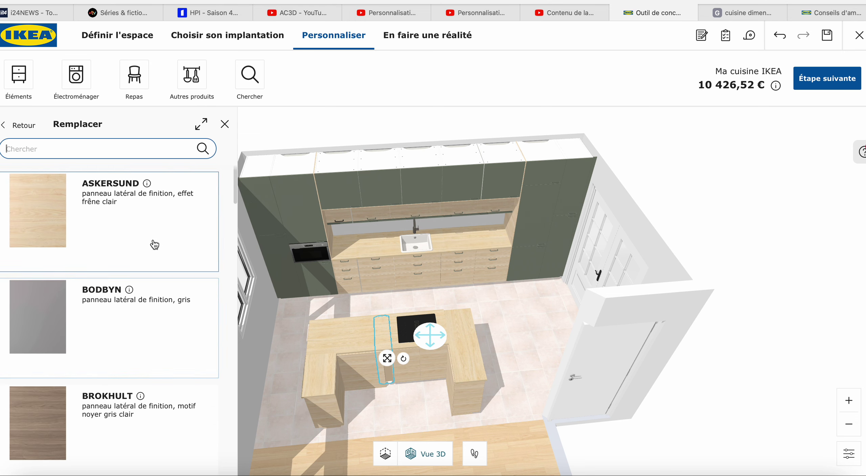
pyautogui.click(155, 245)
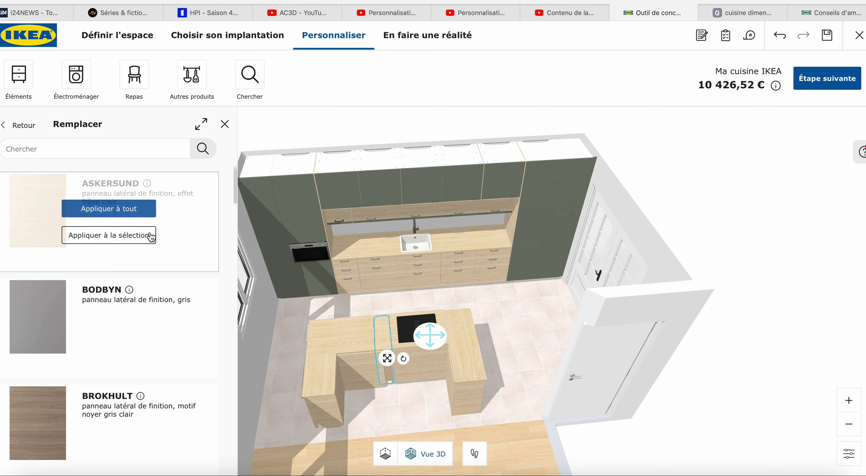
pyautogui.click(138, 211)
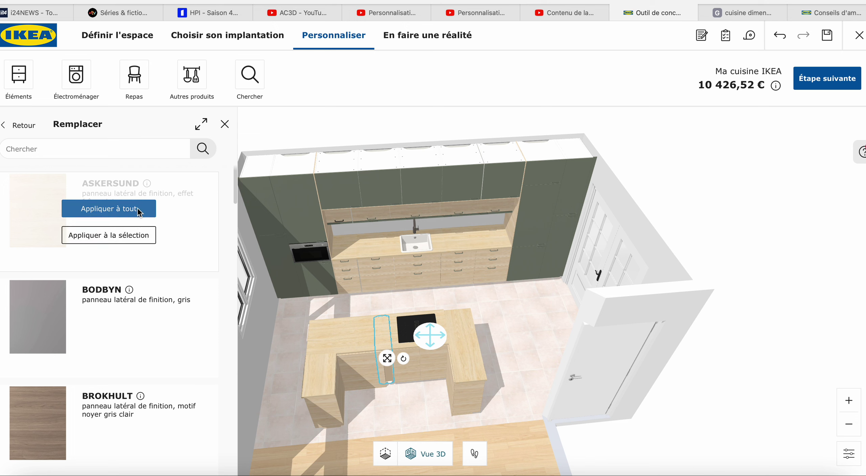
# Step: Set the depth of the freestanding finishing panel beside the ME 218 cabinet to 600 mm and adjust its position
pyautogui.click(355, 369)
pyautogui.moveTo(364, 389); pyautogui.dragTo(358, 367)
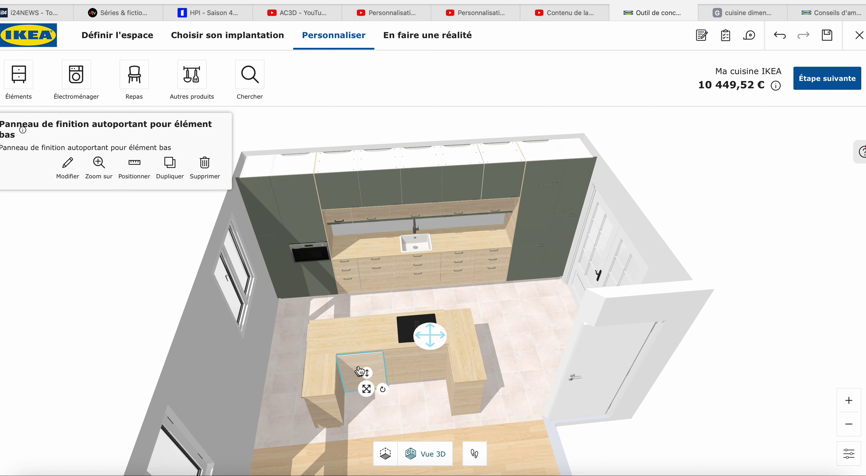
pyautogui.click(68, 165)
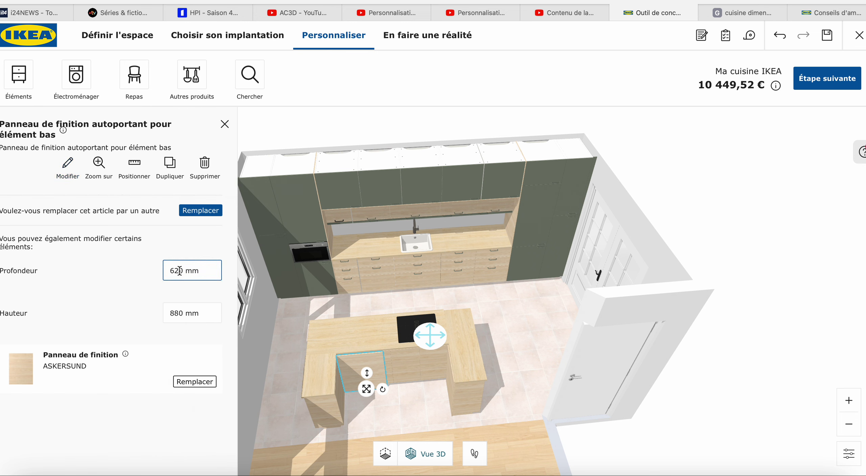
pyautogui.press('Return')
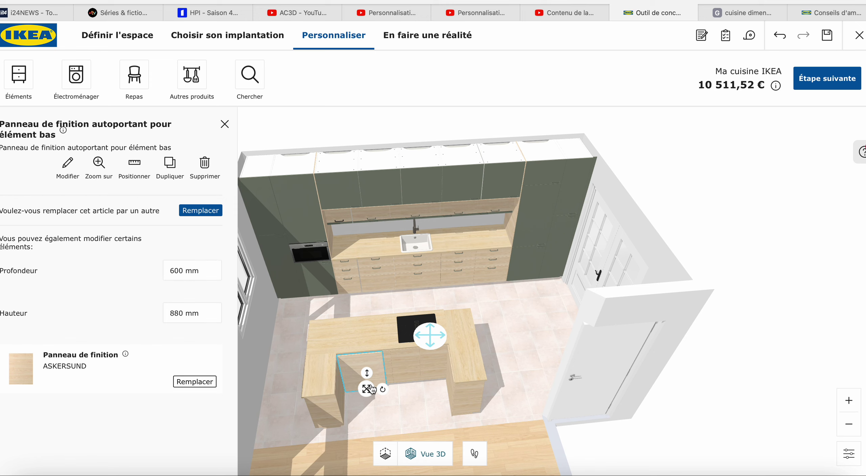
pyautogui.moveTo(367, 388)
pyautogui.mouseDown()
pyautogui.moveTo(368, 401)
pyautogui.moveTo(367, 388)
pyautogui.mouseUp()
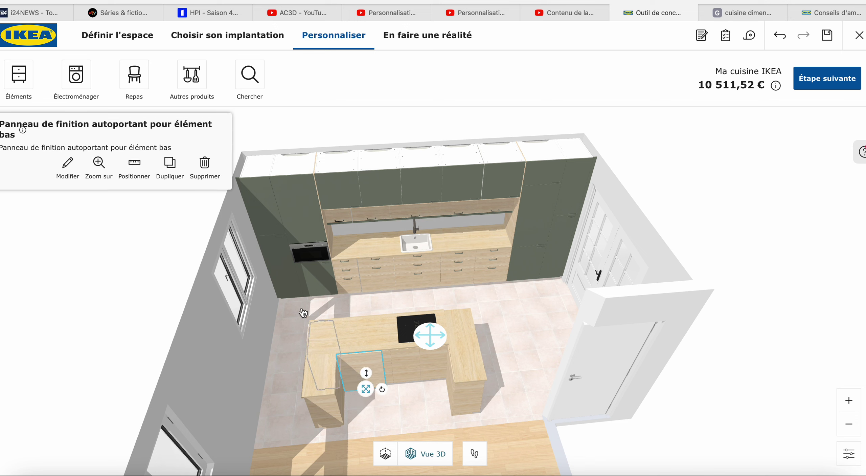
# Step: Adjust the freestanding panel's depth again and move it back against the rear of the island cabinets
pyautogui.click(67, 169)
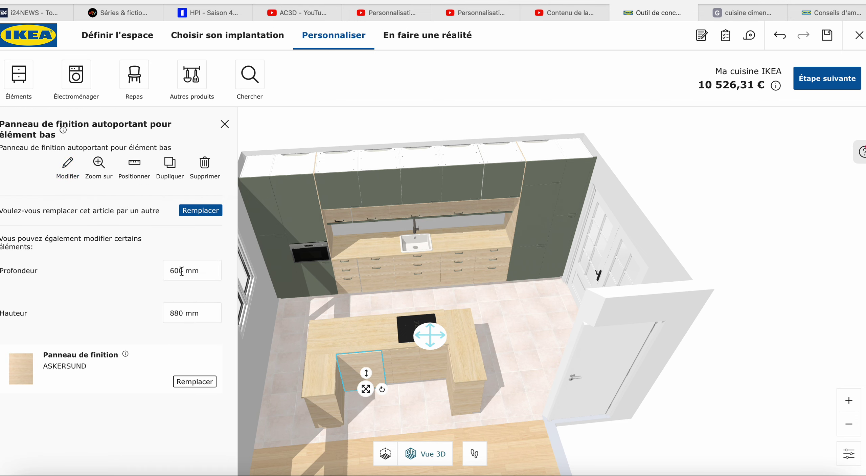
pyautogui.moveTo(183, 271); pyautogui.dragTo(170, 271)
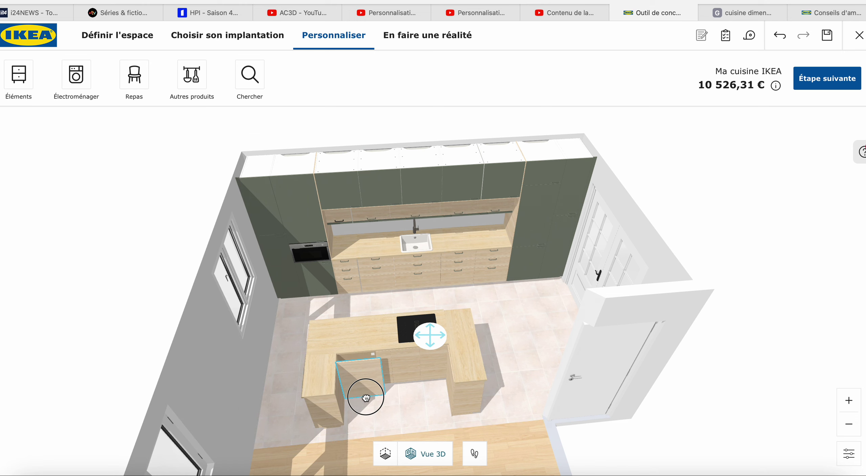
pyautogui.click(366, 389)
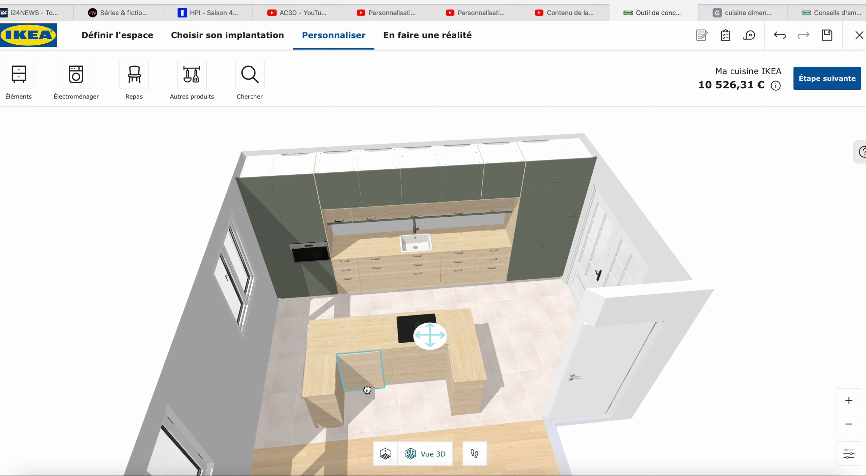
pyautogui.click(393, 421)
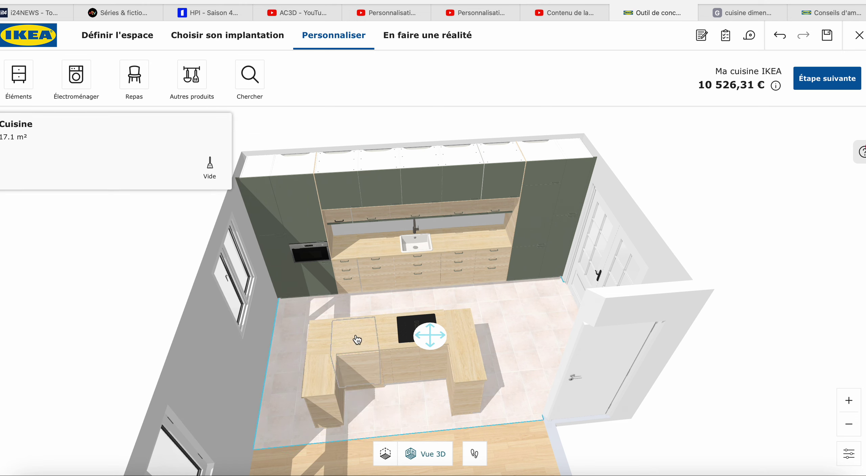
# Step: Open the custom worktop configurator from the ME 219 cabinet and delete the separate worktop pieces over both island legs
pyautogui.click(327, 345)
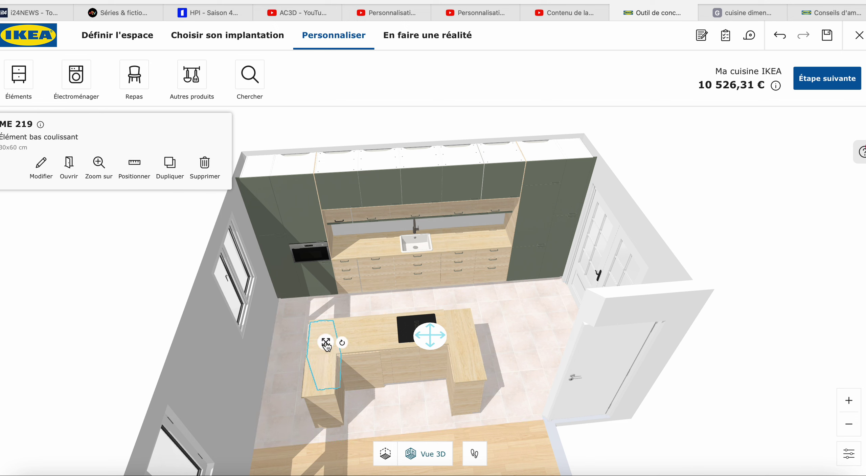
pyautogui.click(41, 171)
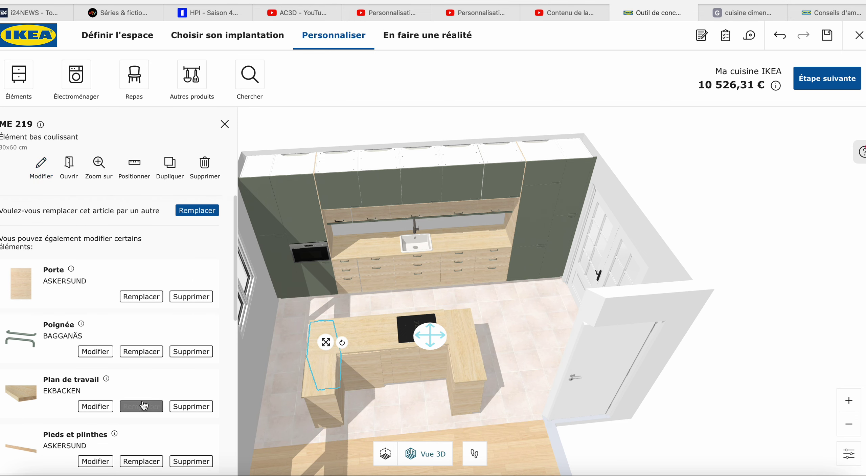
pyautogui.click(94, 405)
pyautogui.click(192, 385)
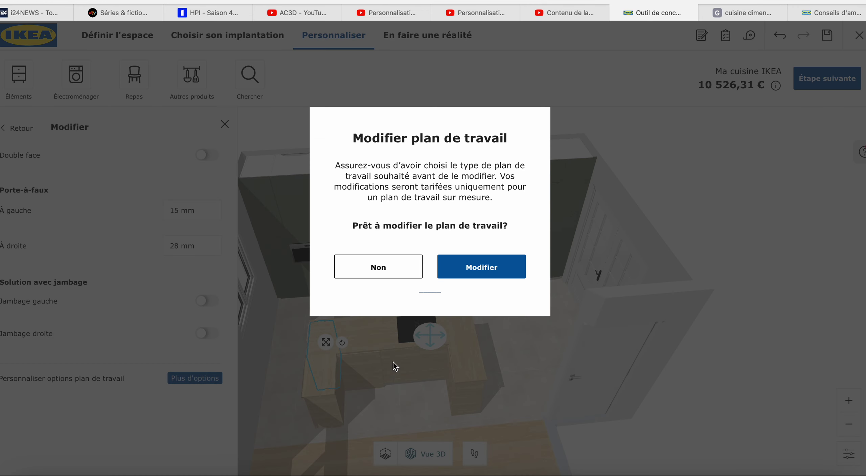
pyautogui.click(461, 273)
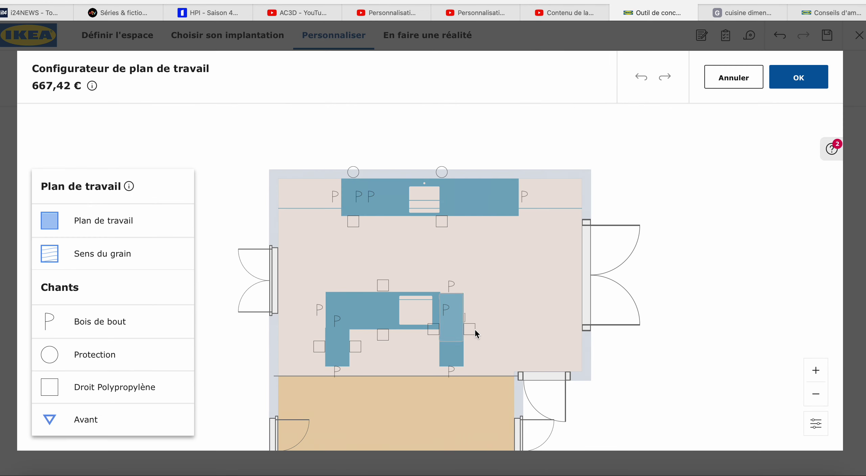
pyautogui.click(376, 284)
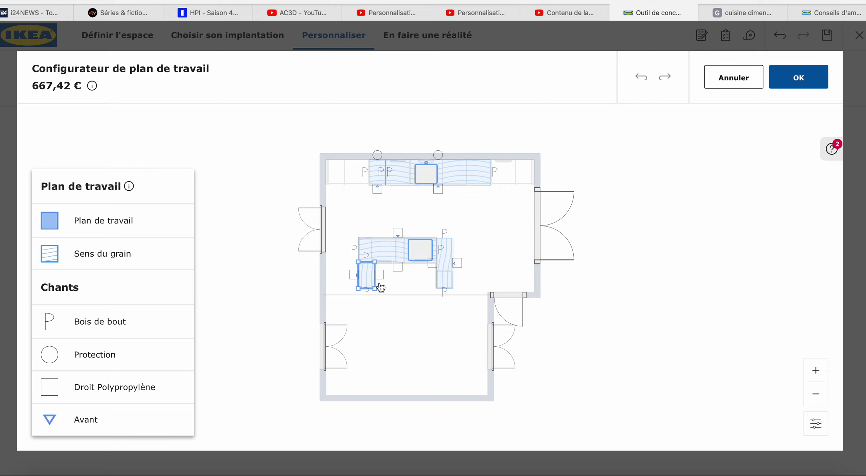
pyautogui.scroll(5, 380, 296)
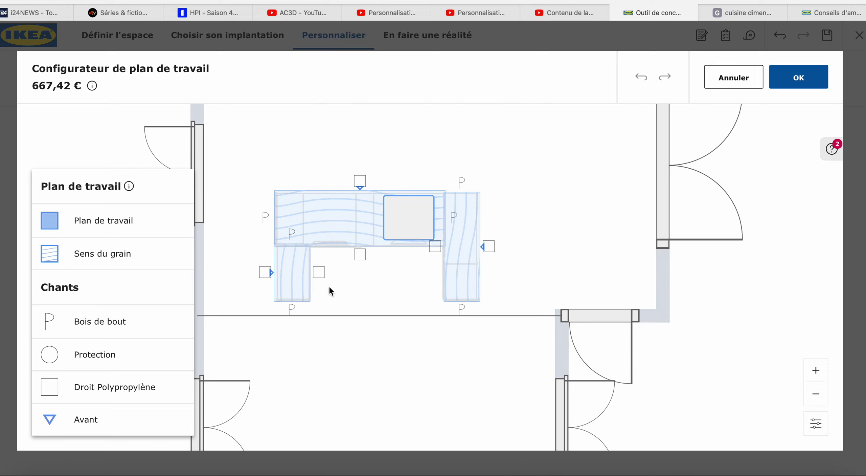
pyautogui.click(290, 277)
pyautogui.click(211, 355)
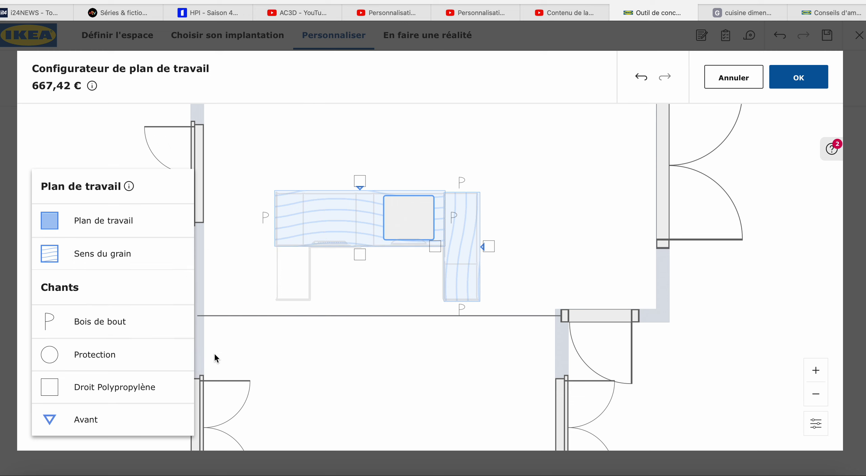
pyautogui.click(464, 294)
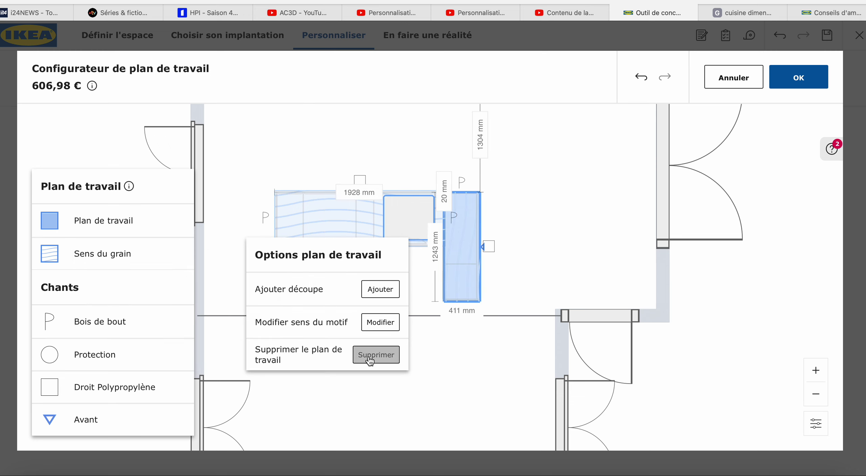
pyautogui.click(373, 360)
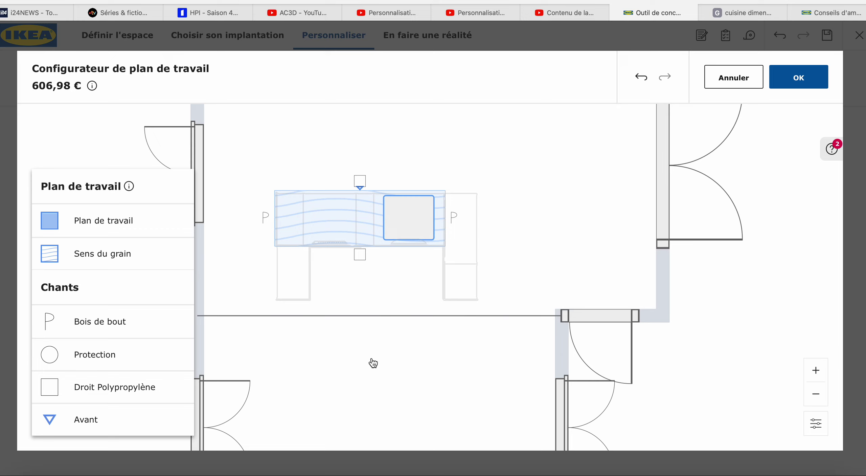
# Step: Extend the remaining island worktop sideways and towards the leg ends to cover the whole U-shape, and apply the change
pyautogui.click(439, 231)
pyautogui.click(444, 231)
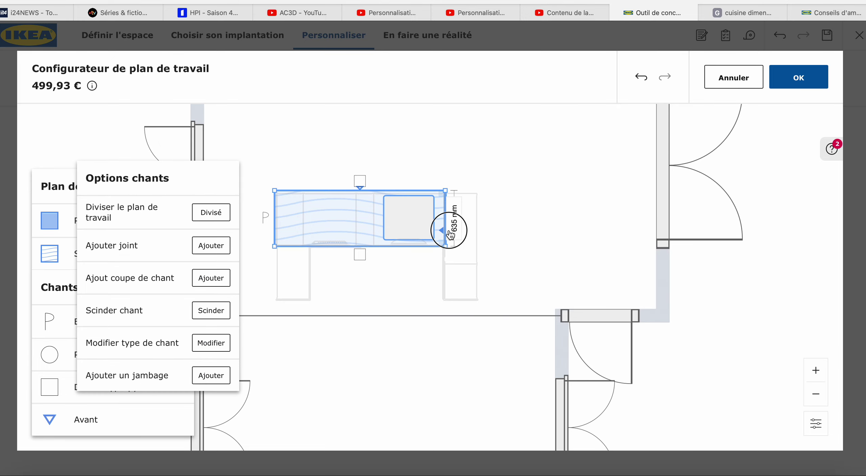
pyautogui.moveTo(450, 233); pyautogui.dragTo(470, 232)
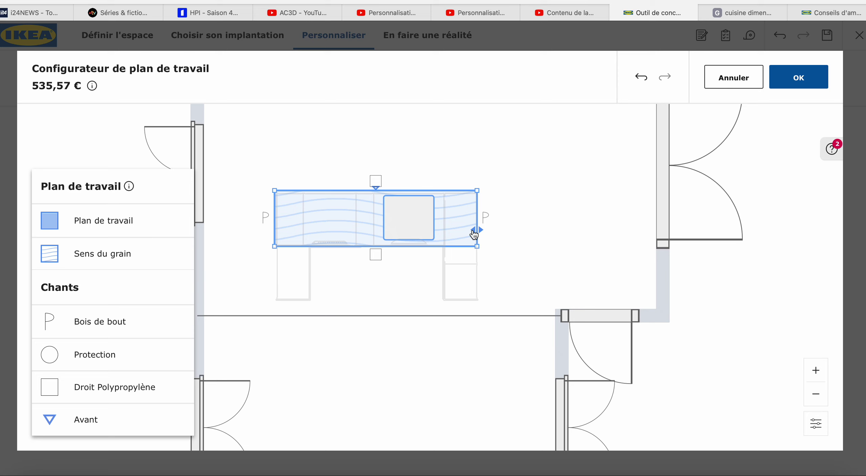
pyautogui.moveTo(415, 252); pyautogui.dragTo(416, 302)
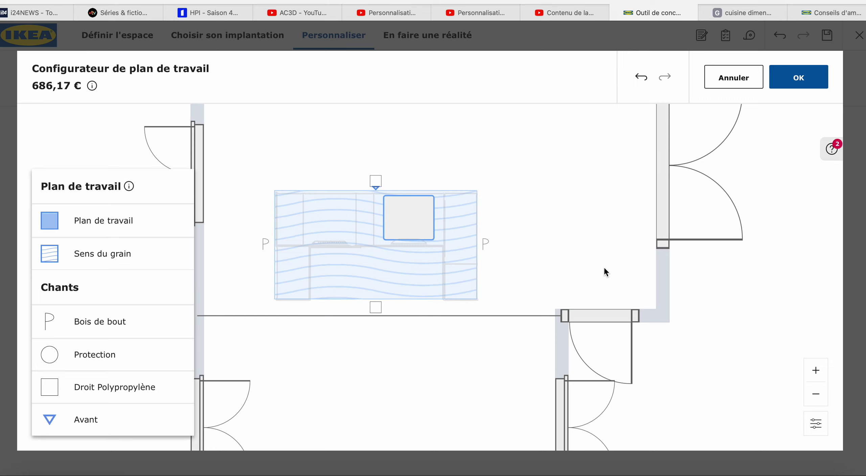
pyautogui.click(783, 79)
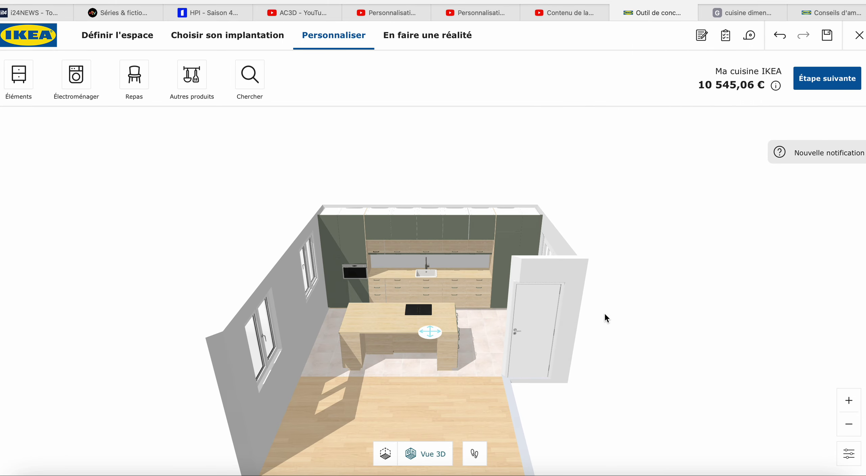
# Step: Turn off the display of cabinet fronts in the 3D kitchen view
pyautogui.moveTo(661, 344); pyautogui.dragTo(300, 334)
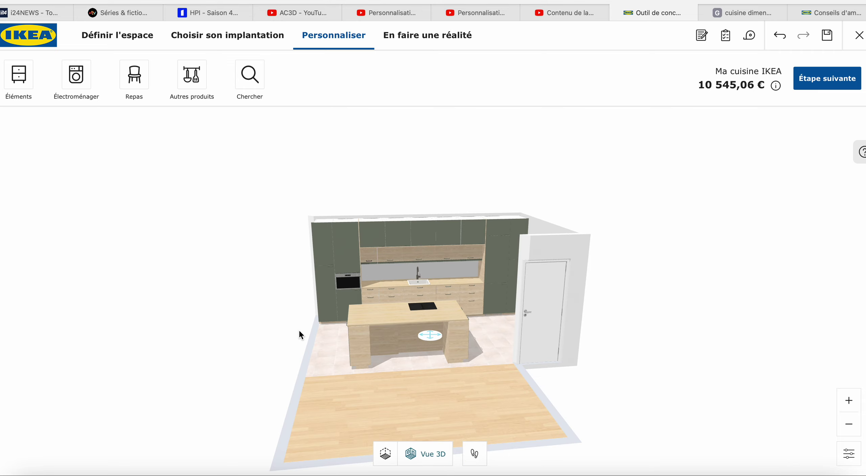
pyautogui.moveTo(484, 391); pyautogui.dragTo(464, 402)
pyautogui.click(848, 454)
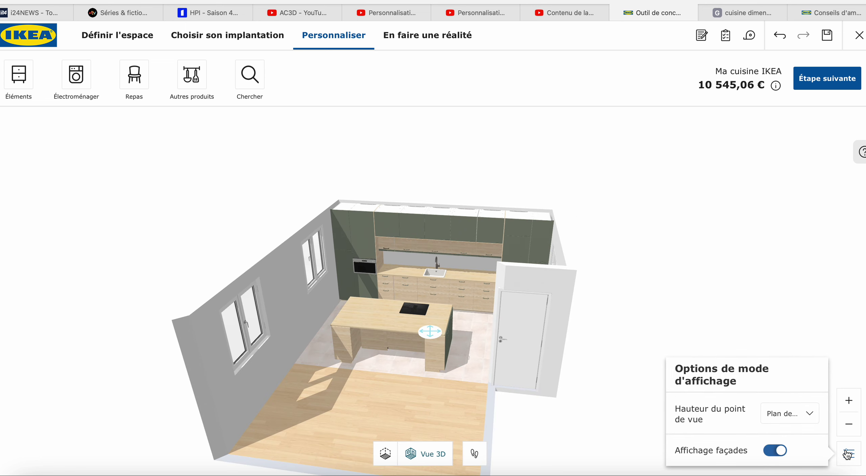
pyautogui.click(771, 451)
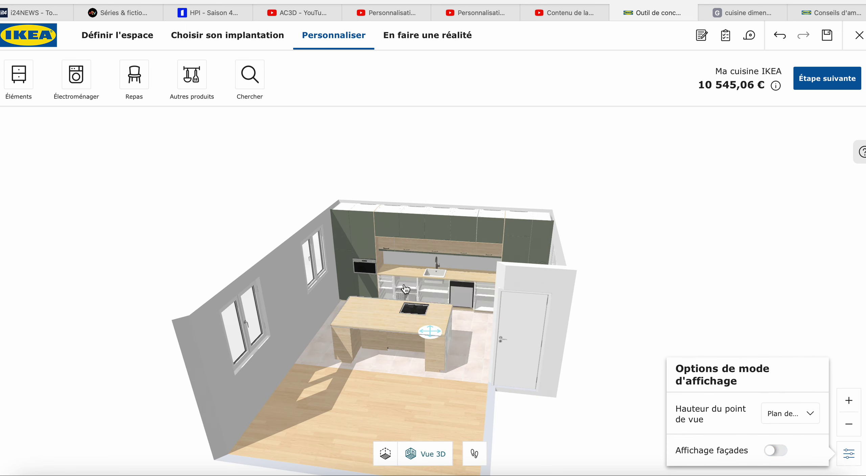
# Step: Open the doors of the tall cabinets at both ends of the back wall to view their interiors
pyautogui.click(351, 241)
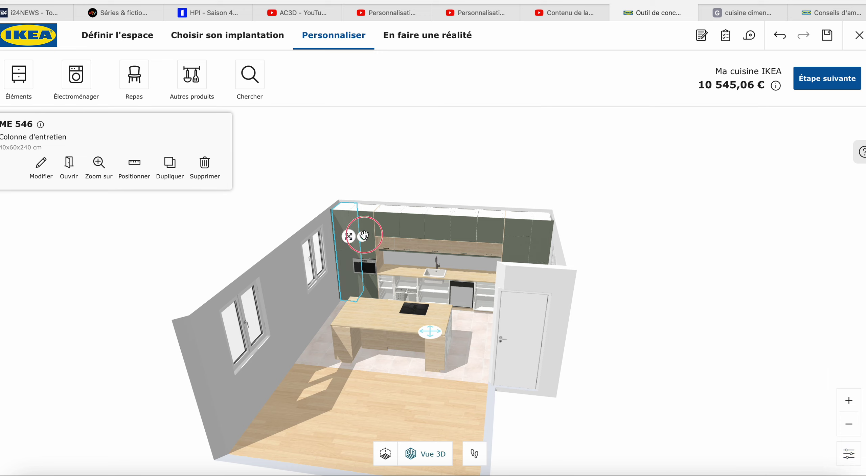
pyautogui.keyDown('shift'); pyautogui.click(369, 239); pyautogui.keyUp('shift')
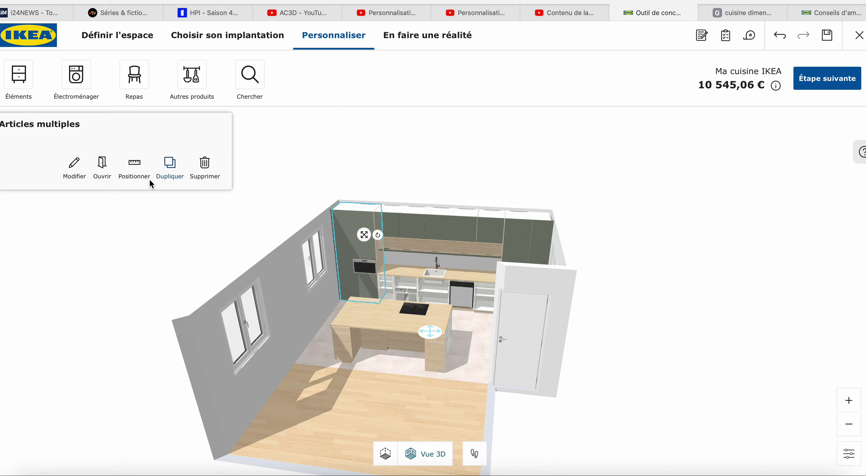
pyautogui.click(101, 166)
pyautogui.click(523, 241)
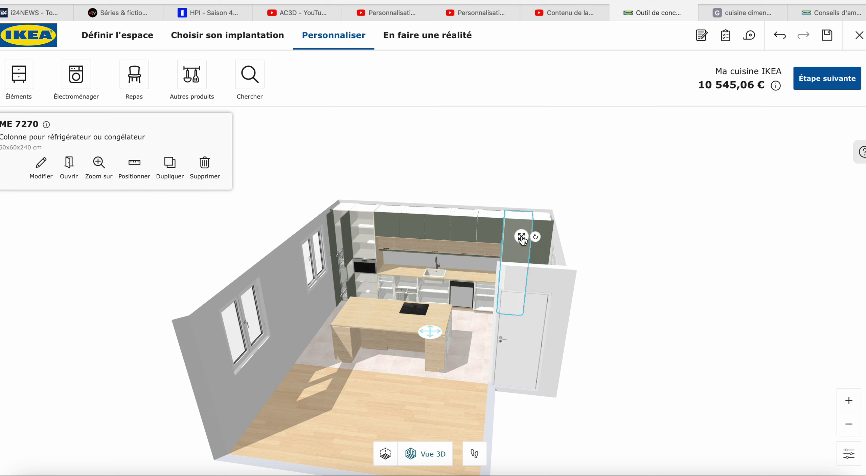
pyautogui.keyDown('shift'); pyautogui.click(538, 254); pyautogui.keyUp('shift')
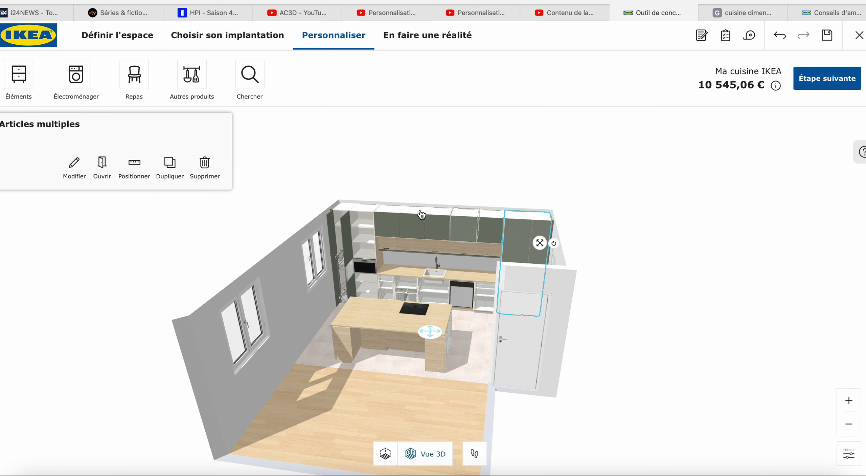
pyautogui.click(102, 167)
pyautogui.moveTo(674, 217); pyautogui.dragTo(683, 258)
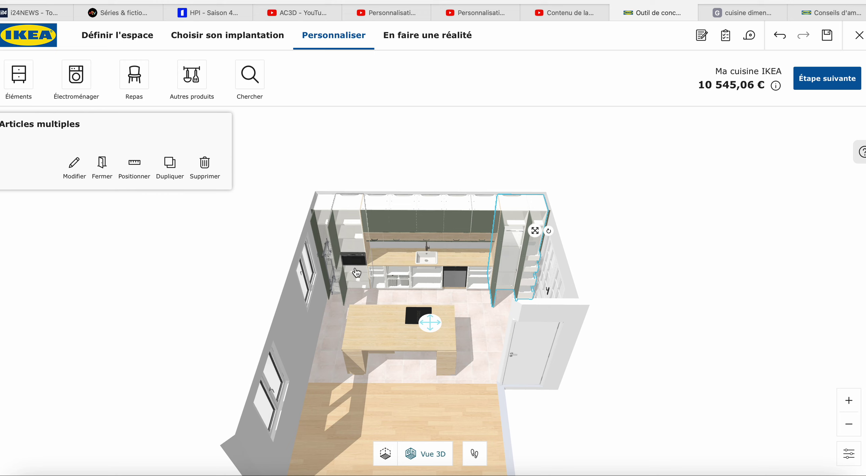
# Step: Start customising the ME 750 microwave column and accept turning it into a personalised cabinet
pyautogui.click(329, 256)
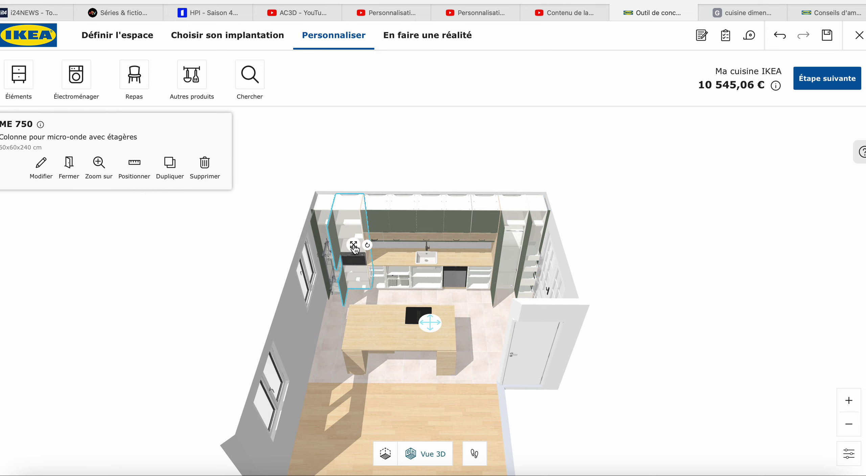
pyautogui.click(41, 166)
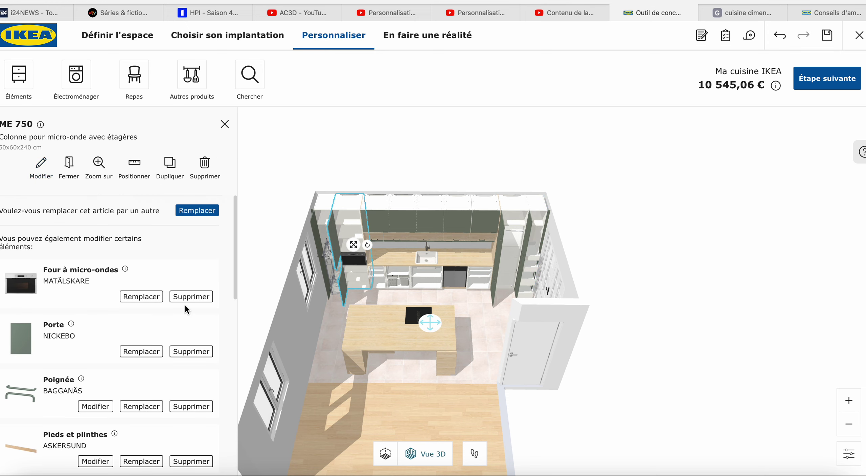
pyautogui.scroll(-10, 191, 324)
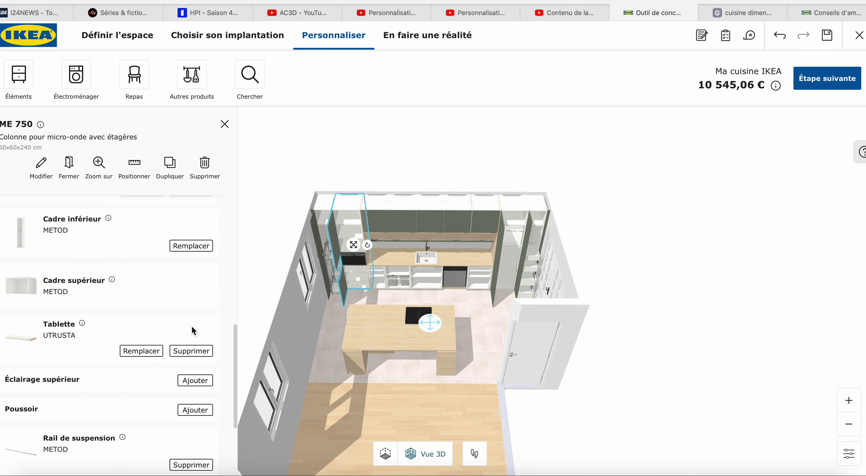
pyautogui.scroll(-5, 192, 328)
pyautogui.click(205, 466)
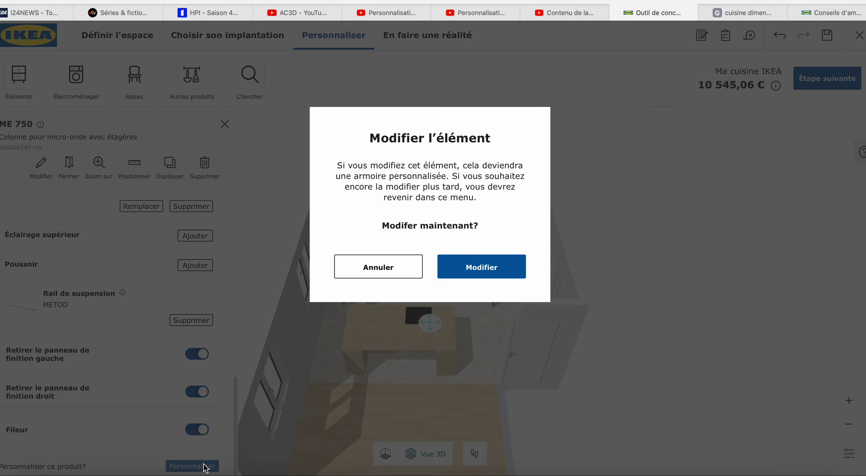
pyautogui.click(494, 268)
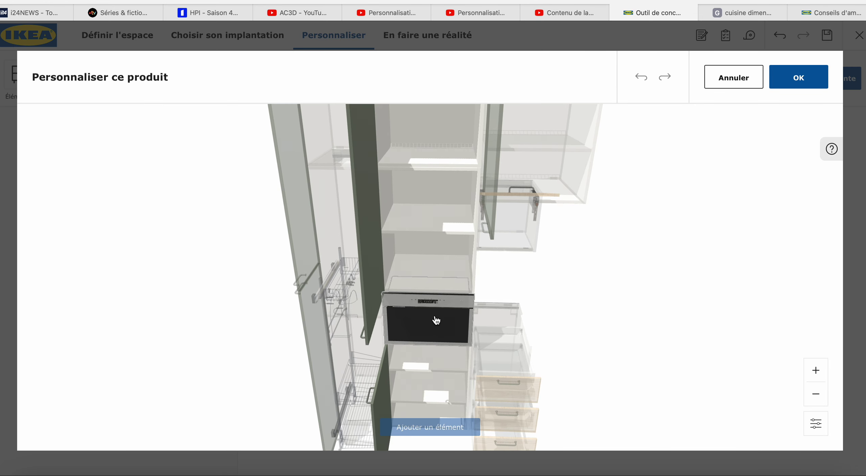
# Step: Hide the adjacent furniture and delete the 80 cm high door below the microwave
pyautogui.moveTo(638, 346); pyautogui.dragTo(647, 309)
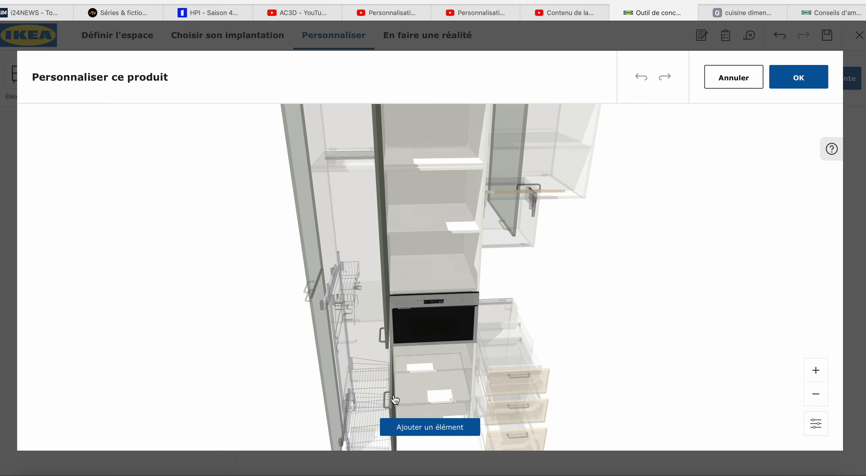
pyautogui.click(732, 341)
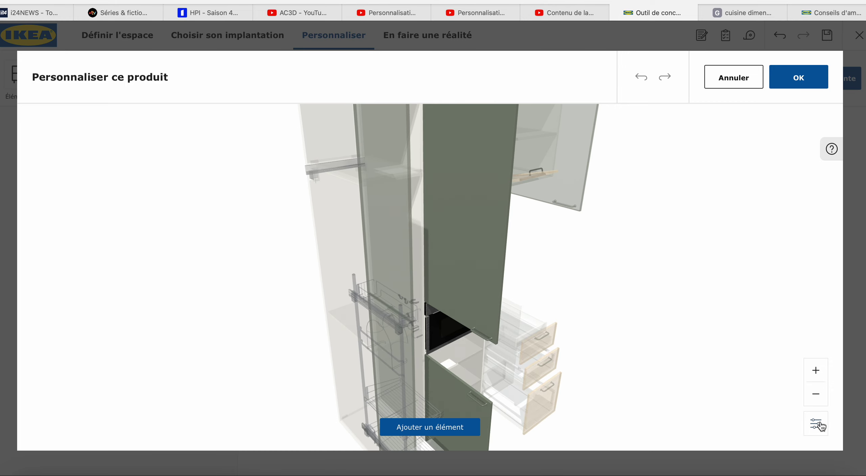
pyautogui.click(819, 423)
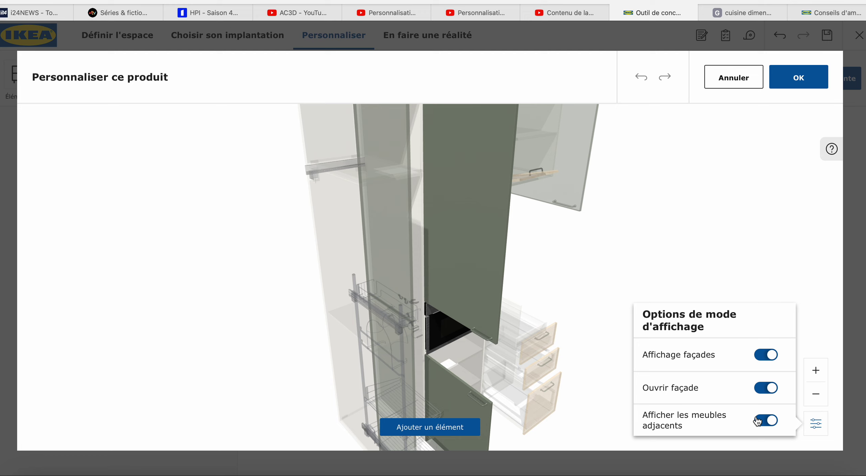
pyautogui.click(759, 422)
pyautogui.click(464, 402)
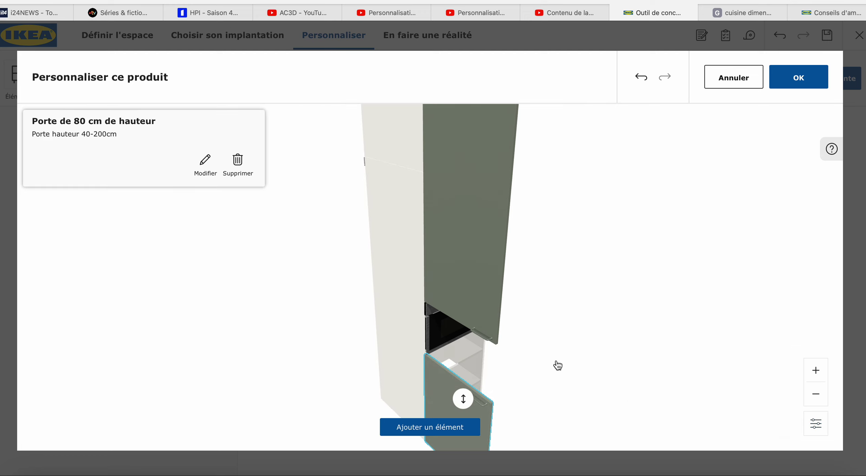
pyautogui.moveTo(556, 363); pyautogui.dragTo(508, 369)
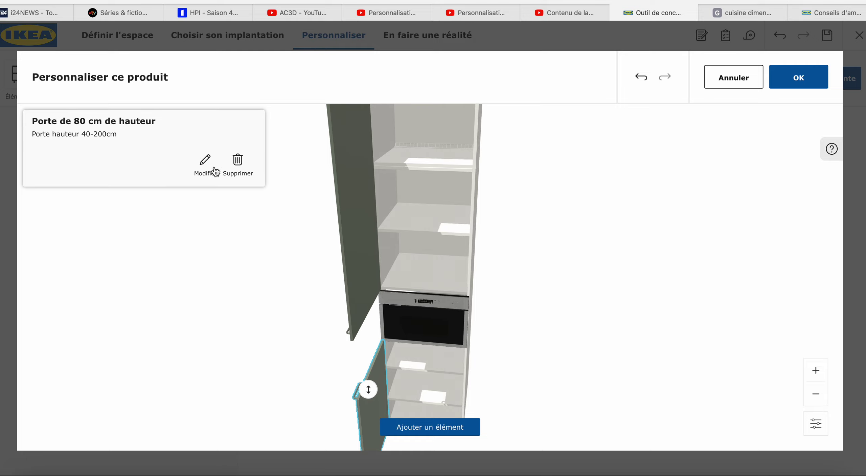
pyautogui.click(243, 168)
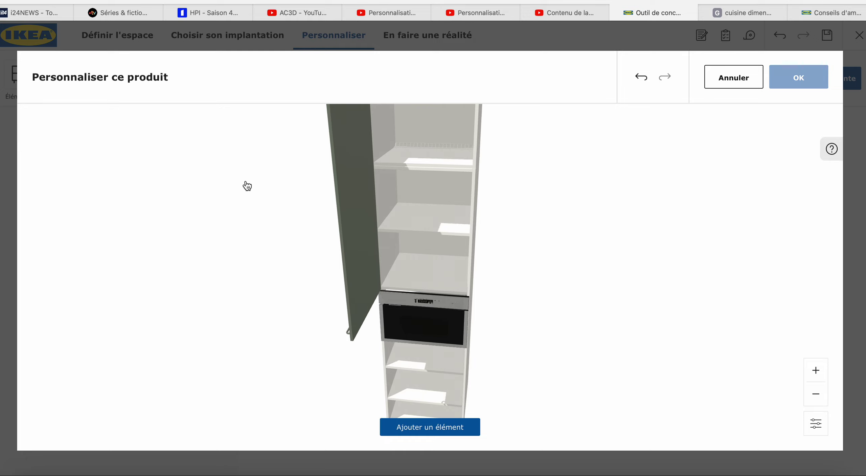
# Step: Add a 100 cm high door to the lower part of the microwave column and apply the customisation
pyautogui.click(424, 432)
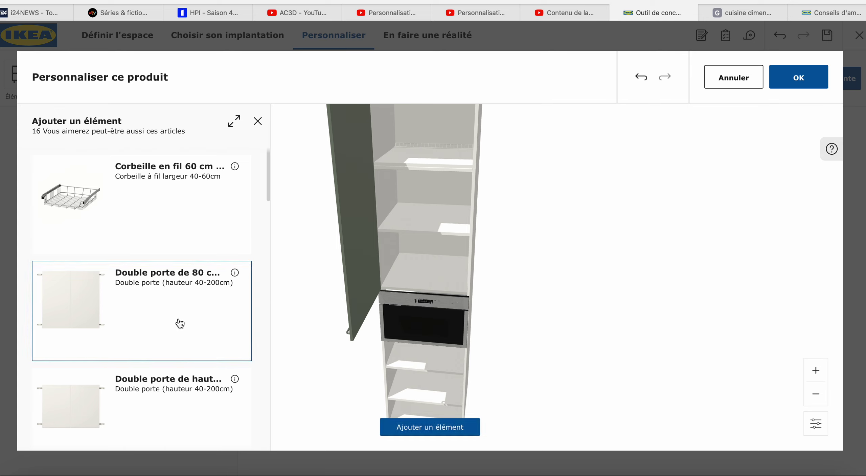
pyautogui.scroll(-1, 180, 323)
pyautogui.scroll(-1, 180, 323)
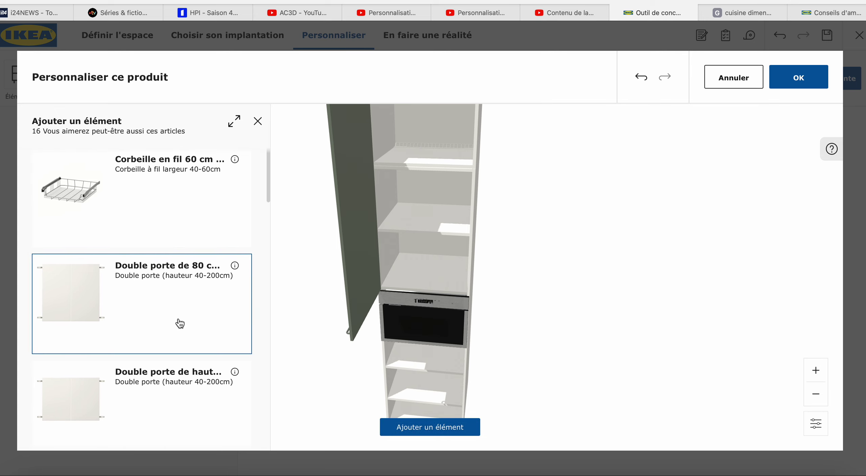
pyautogui.scroll(-10, 180, 323)
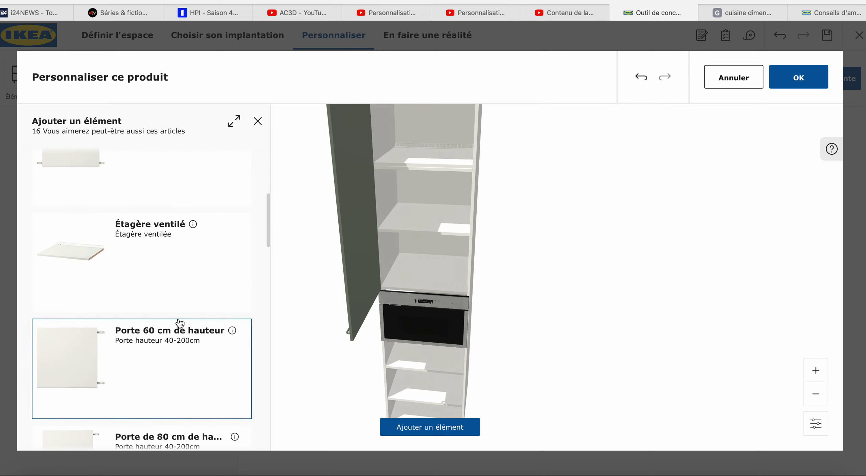
pyautogui.scroll(-3, 180, 323)
pyautogui.scroll(-3, 180, 323)
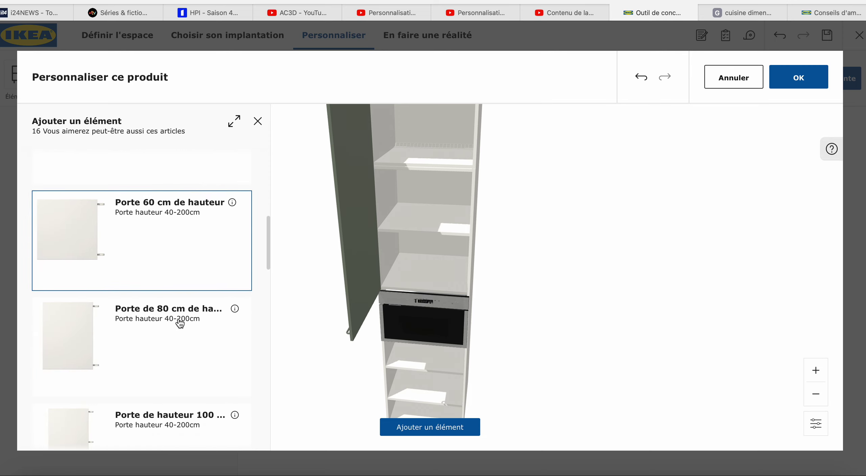
pyautogui.click(201, 409)
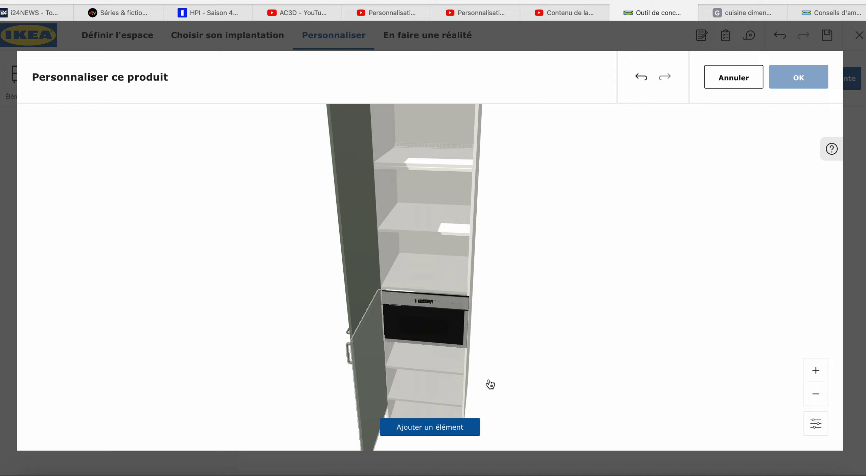
pyautogui.click(811, 77)
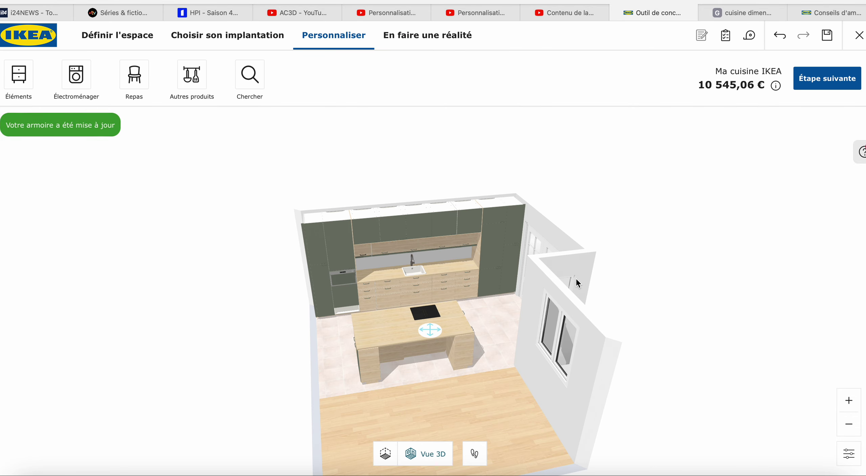
# Step: Reopen the customised microwave column for product personalisation
pyautogui.moveTo(664, 219); pyautogui.dragTo(689, 219)
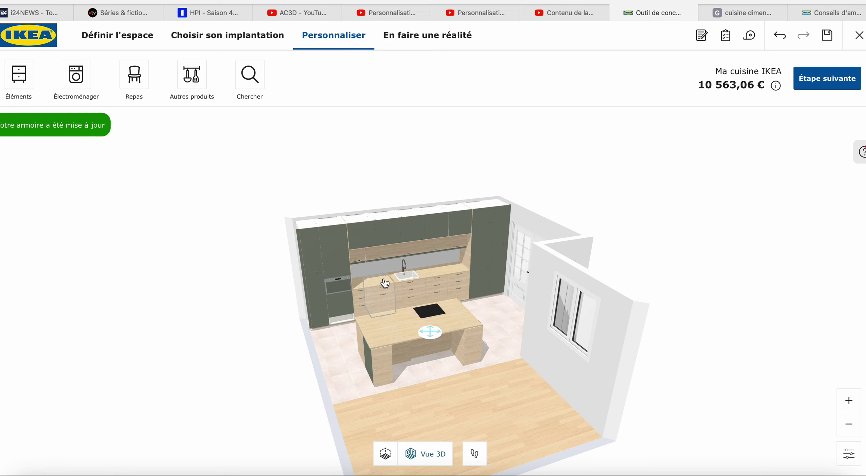
pyautogui.click(339, 307)
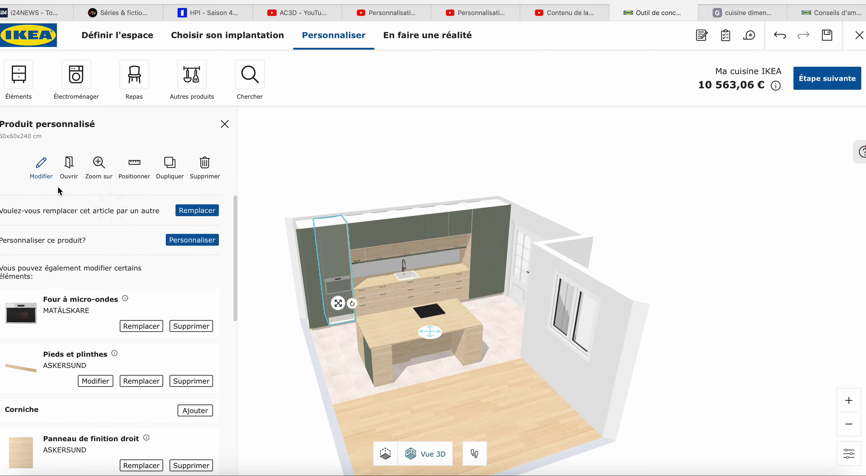
pyautogui.click(192, 239)
pyautogui.click(602, 335)
pyautogui.moveTo(601, 333); pyautogui.dragTo(561, 339)
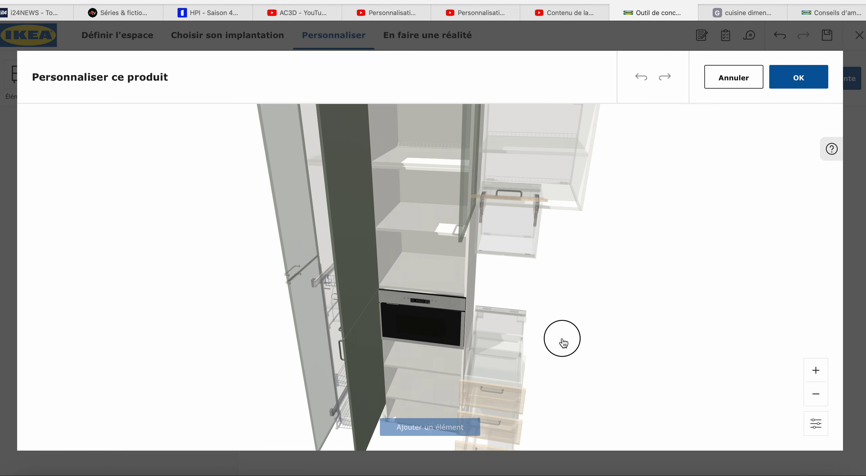
# Step: Move the 100 cm high door further down the front of the microwave column
pyautogui.click(364, 356)
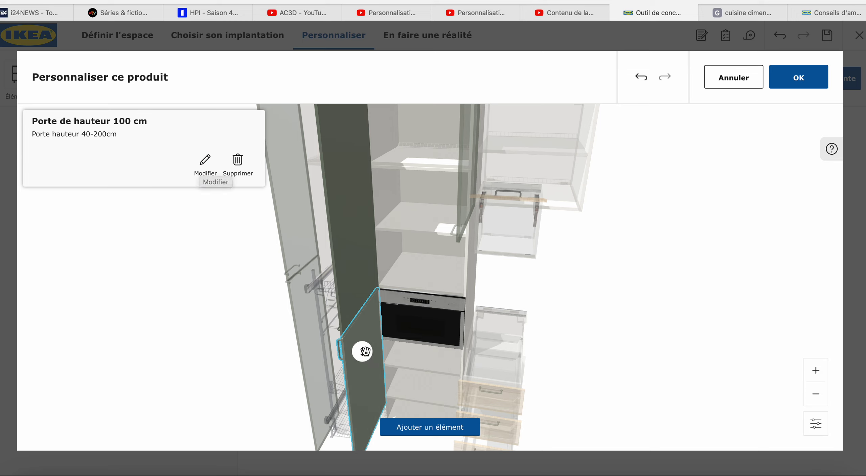
pyautogui.moveTo(362, 352); pyautogui.dragTo(358, 373)
pyautogui.moveTo(424, 410); pyautogui.dragTo(431, 436)
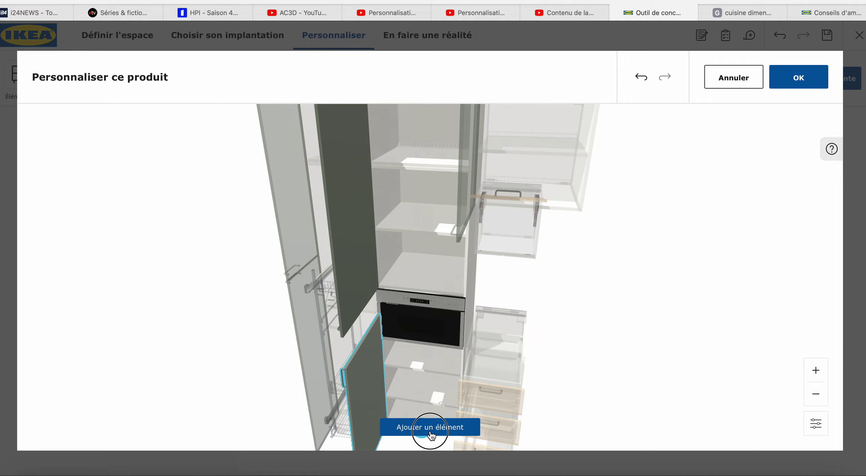
pyautogui.moveTo(430, 431); pyautogui.dragTo(434, 448)
# Step: Check the modification options of the 100 cm high door, close them, and delete the door
pyautogui.moveTo(599, 361); pyautogui.dragTo(580, 344)
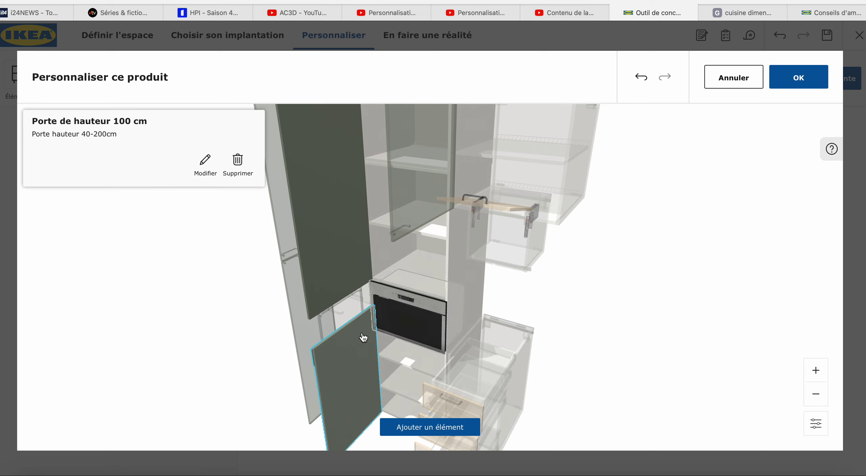
pyautogui.click(205, 164)
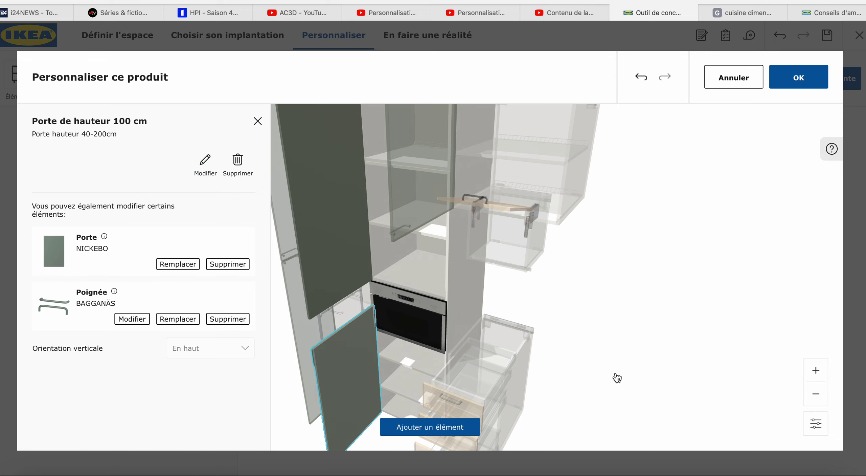
pyautogui.click(648, 354)
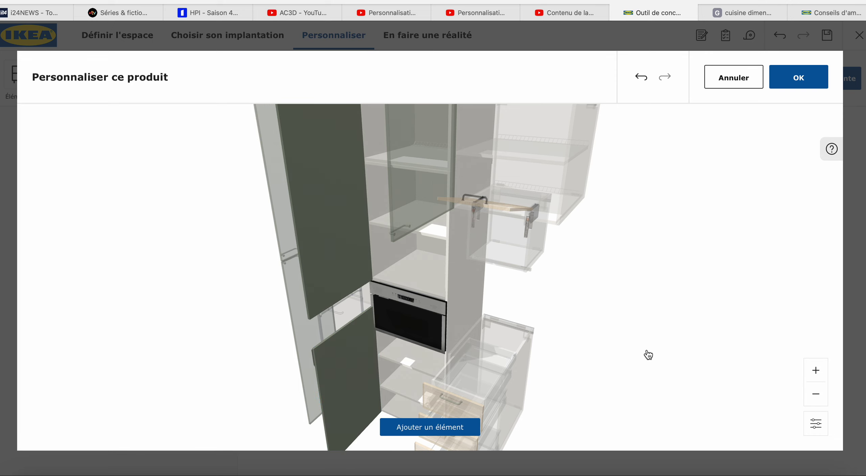
pyautogui.click(362, 381)
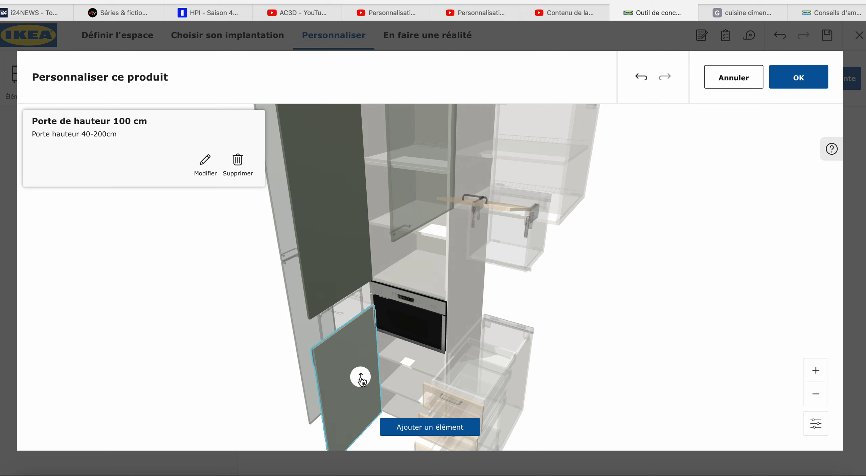
pyautogui.click(238, 168)
pyautogui.click(401, 359)
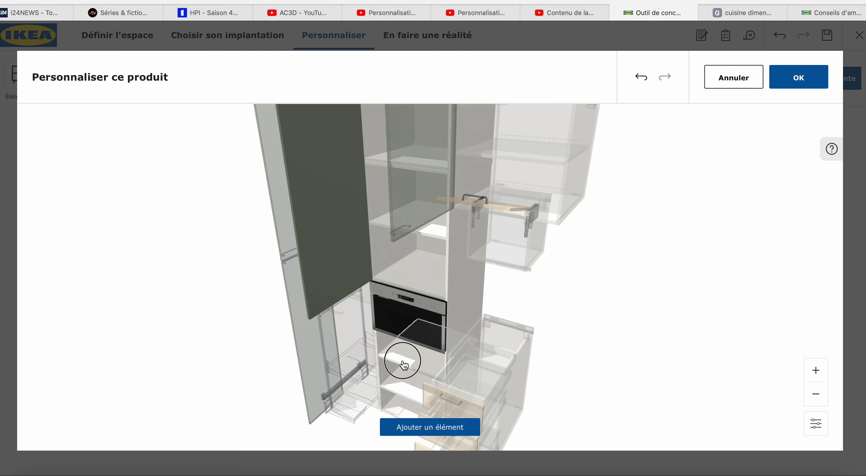
# Step: Delete the two shelves from the compartment below the microwave in the column
pyautogui.click(240, 168)
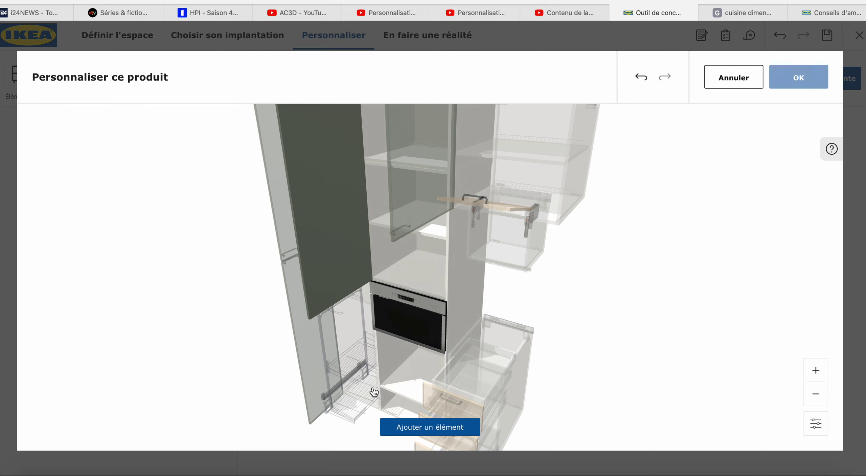
pyautogui.click(401, 393)
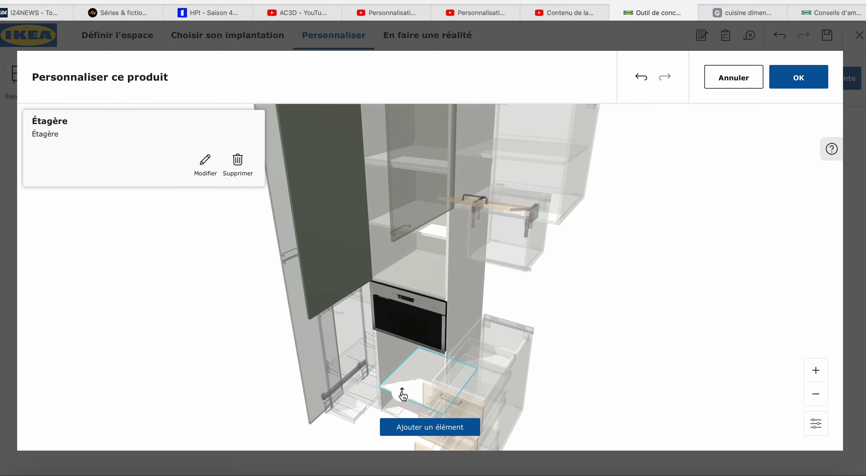
pyautogui.click(238, 167)
# Step: Add a 120 cm high door to the lower part of the microwave column
pyautogui.click(419, 425)
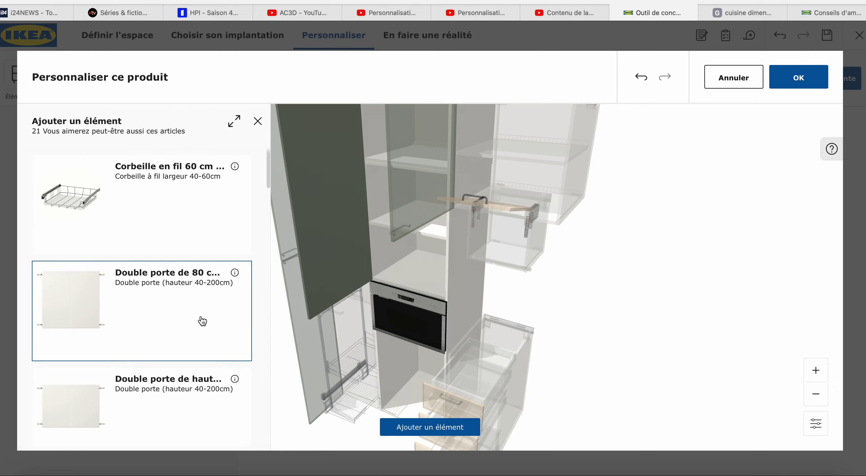
pyautogui.scroll(-15, 202, 321)
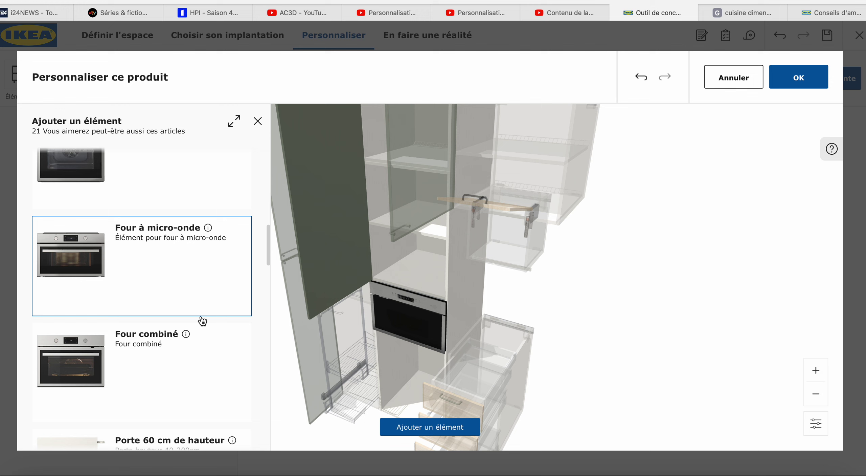
pyautogui.scroll(-10, 202, 320)
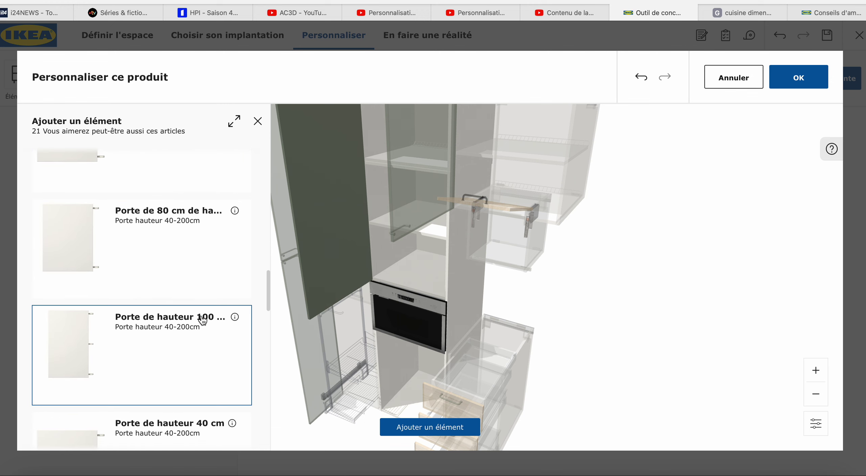
pyautogui.scroll(-4, 203, 321)
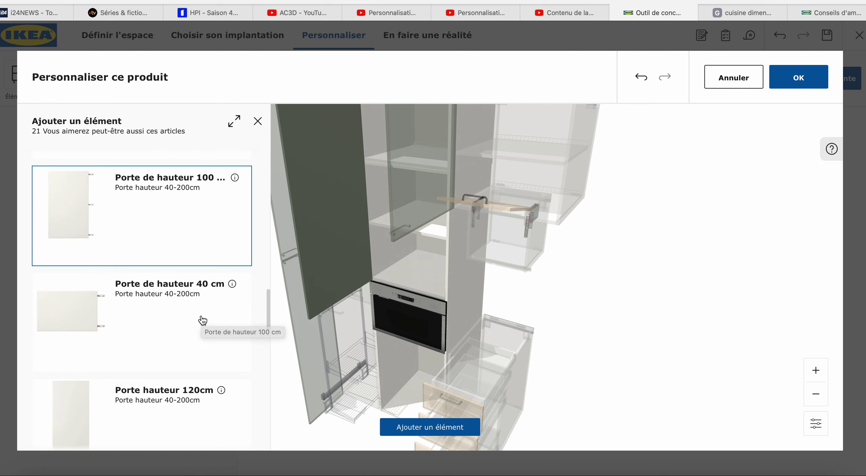
pyautogui.click(190, 384)
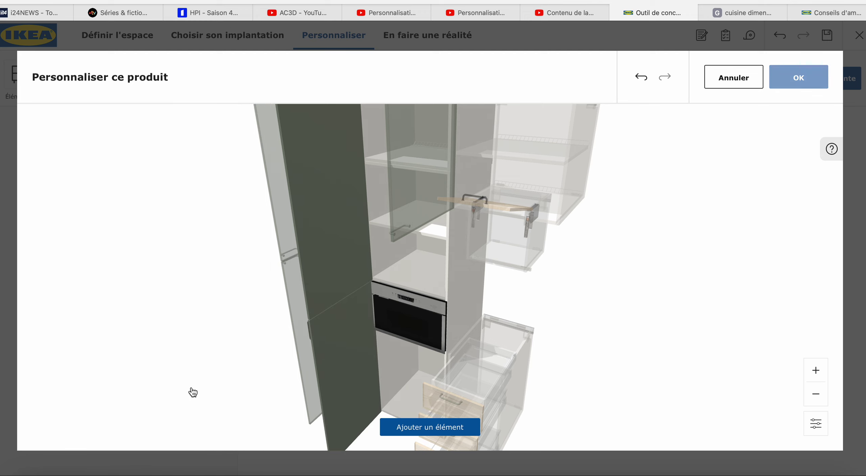
pyautogui.click(421, 427)
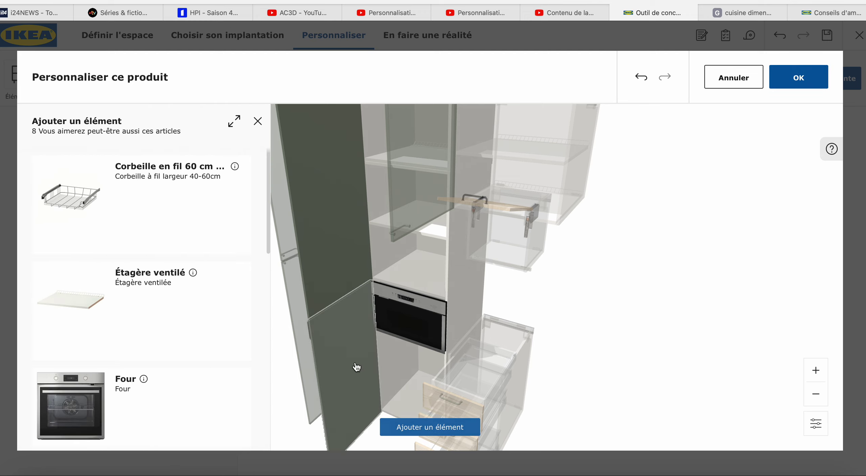
pyautogui.click(164, 273)
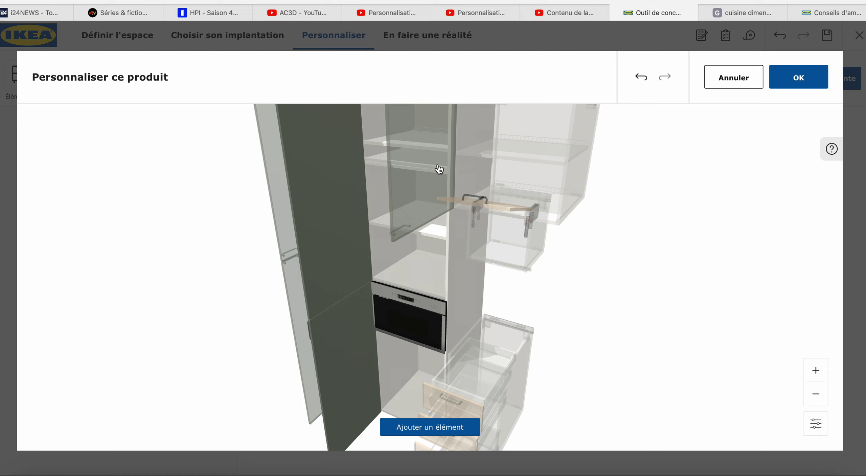
pyautogui.click(641, 78)
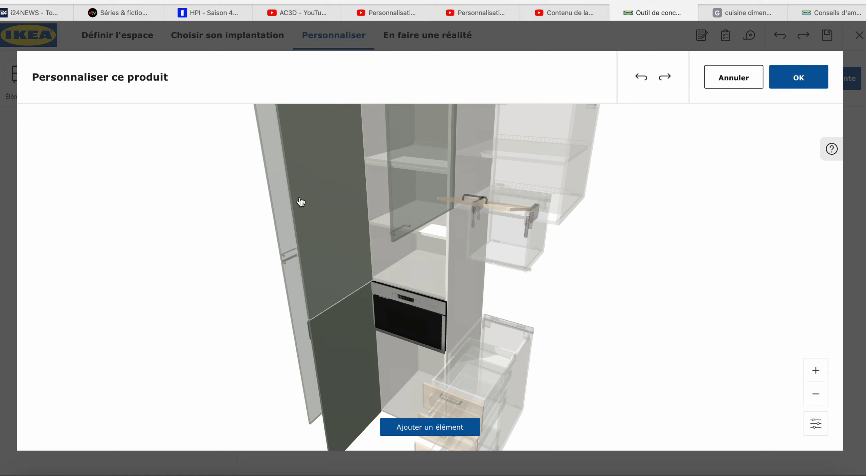
# Step: Add a 30 cm high interior drawer to the compartment below the microwave
pyautogui.moveTo(299, 199); pyautogui.dragTo(331, 209)
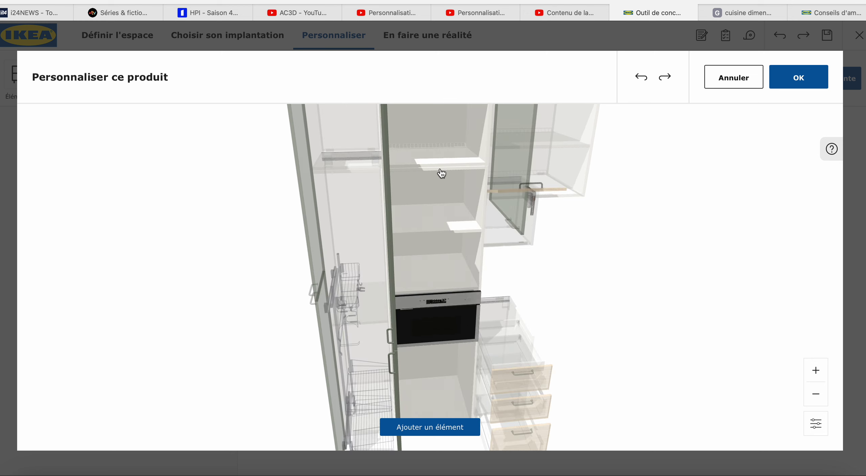
pyautogui.scroll(2, 442, 170)
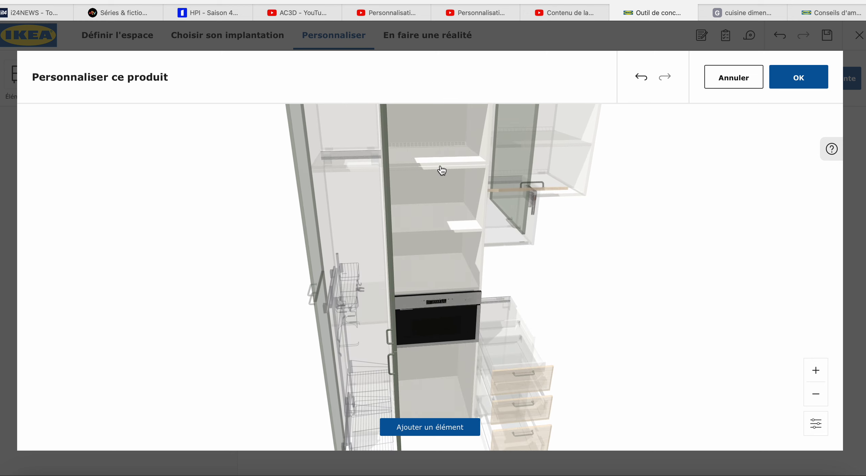
pyautogui.moveTo(443, 167); pyautogui.dragTo(443, 183)
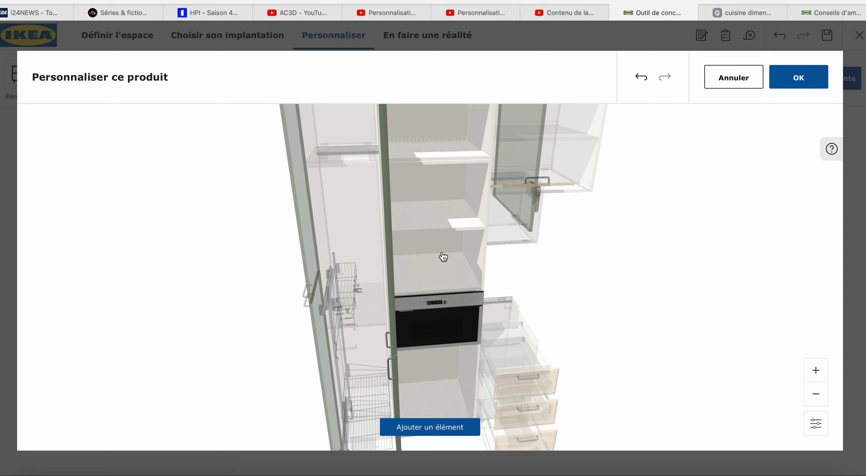
pyautogui.scroll(2, 435, 183)
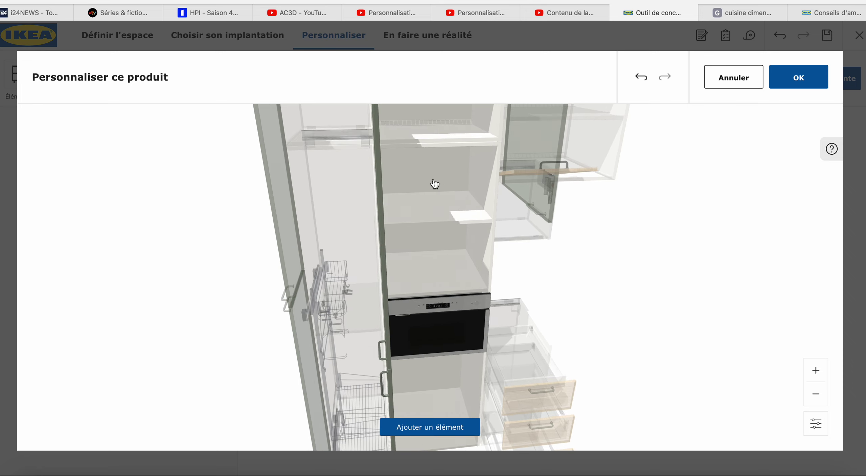
pyautogui.scroll(-1, 458, 237)
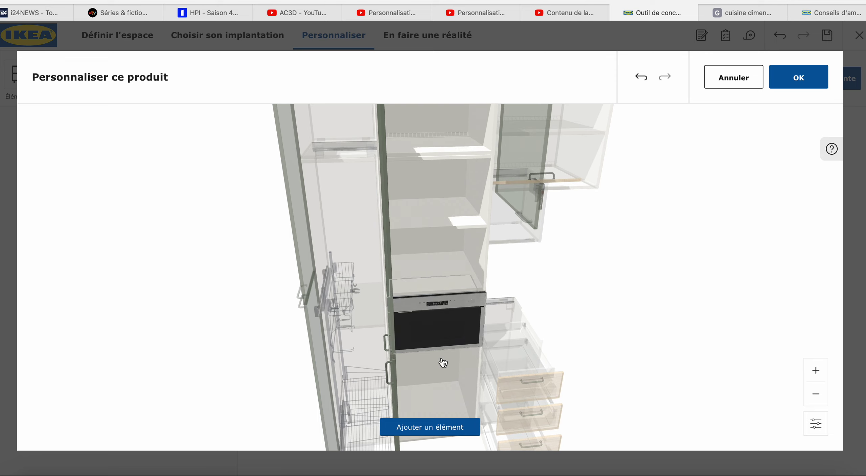
pyautogui.click(443, 430)
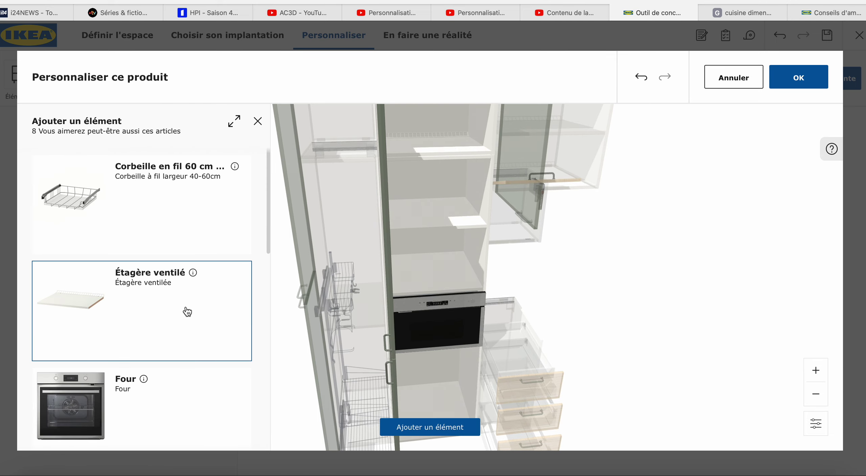
pyautogui.scroll(-4, 186, 310)
pyautogui.scroll(-5, 186, 310)
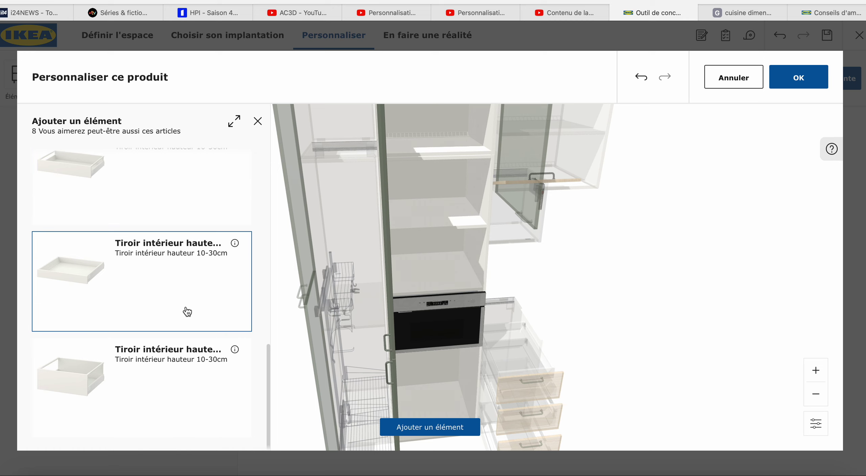
pyautogui.click(203, 368)
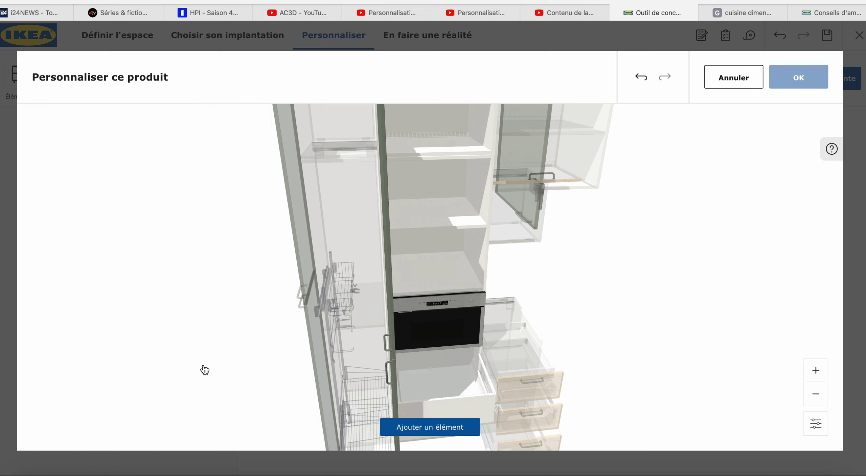
# Step: Add a ventilated shelf to the column and move it down from the upper part into the compartment below the microwave
pyautogui.click(443, 428)
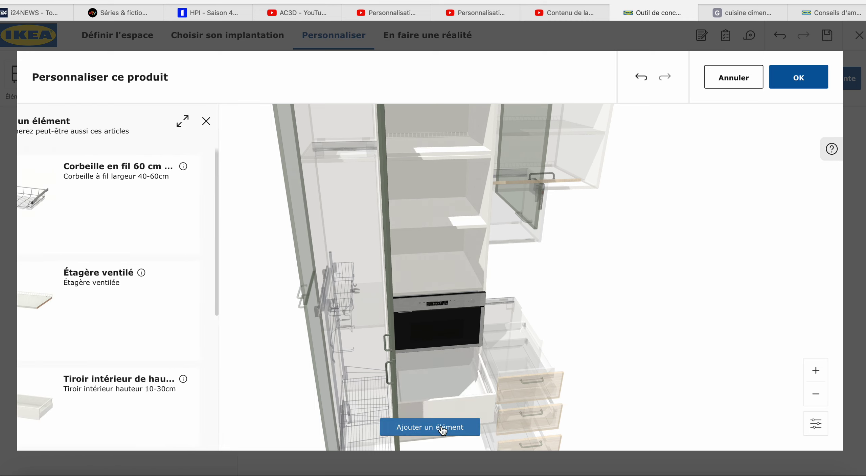
pyautogui.scroll(-2, 233, 282)
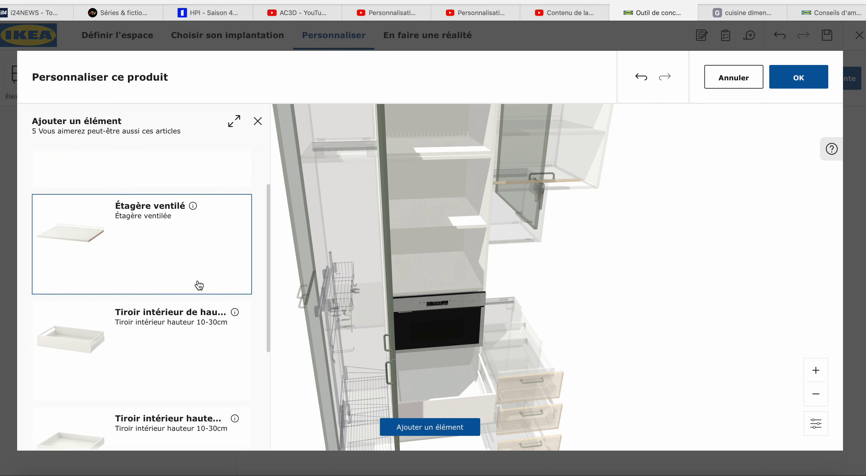
pyautogui.scroll(-5, 199, 284)
pyautogui.scroll(3, 200, 284)
pyautogui.scroll(3, 190, 275)
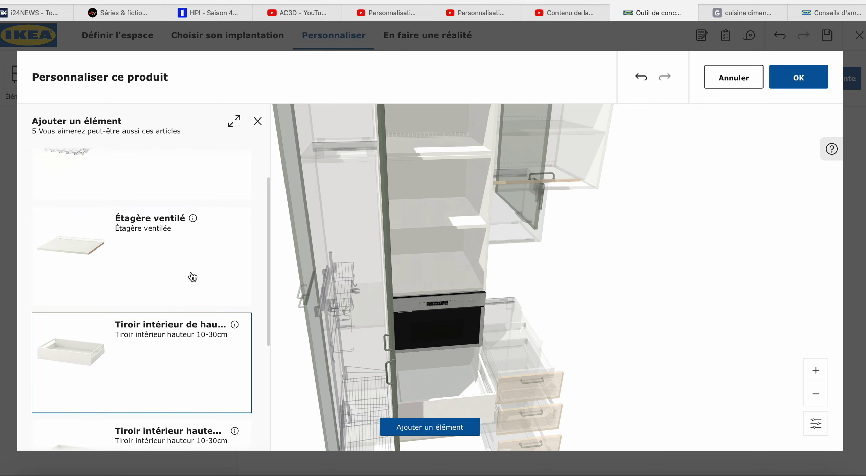
pyautogui.click(171, 232)
pyautogui.click(459, 133)
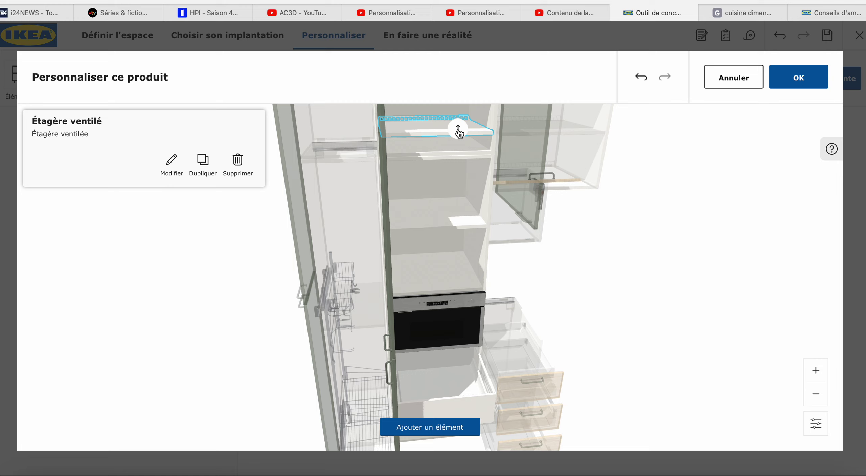
pyautogui.moveTo(458, 132); pyautogui.dragTo(460, 395)
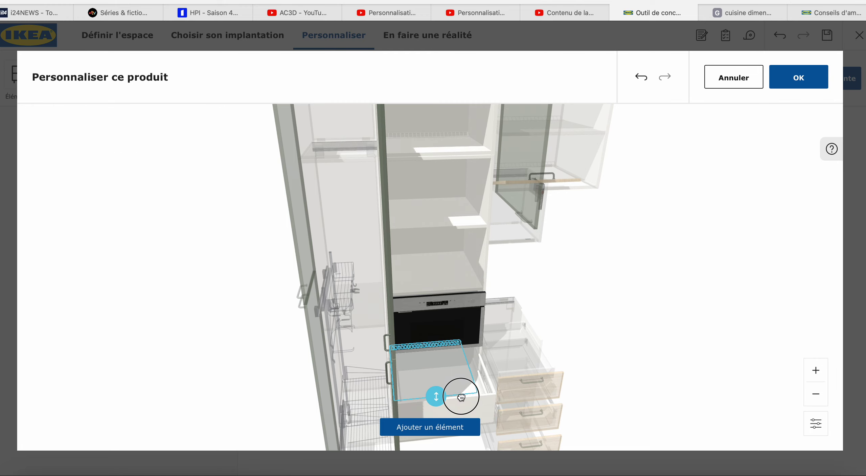
# Step: Move the 30 cm interior drawer down to the base of the microwave column
pyautogui.moveTo(628, 342); pyautogui.dragTo(601, 342)
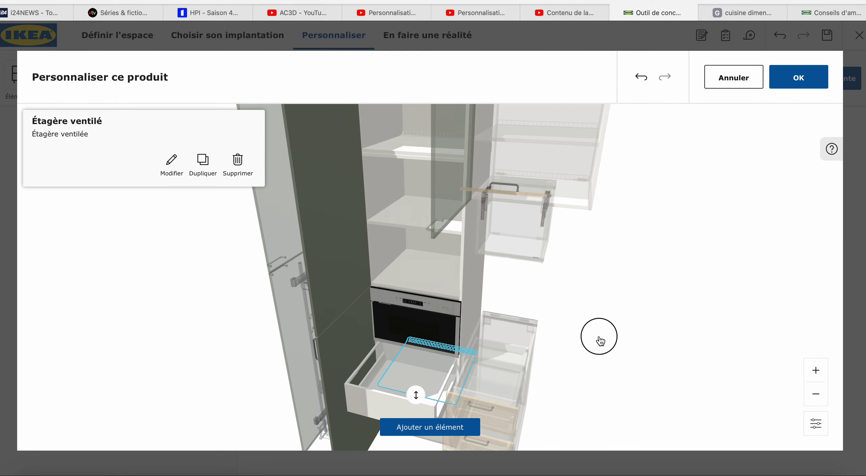
pyautogui.moveTo(584, 405); pyautogui.dragTo(585, 341)
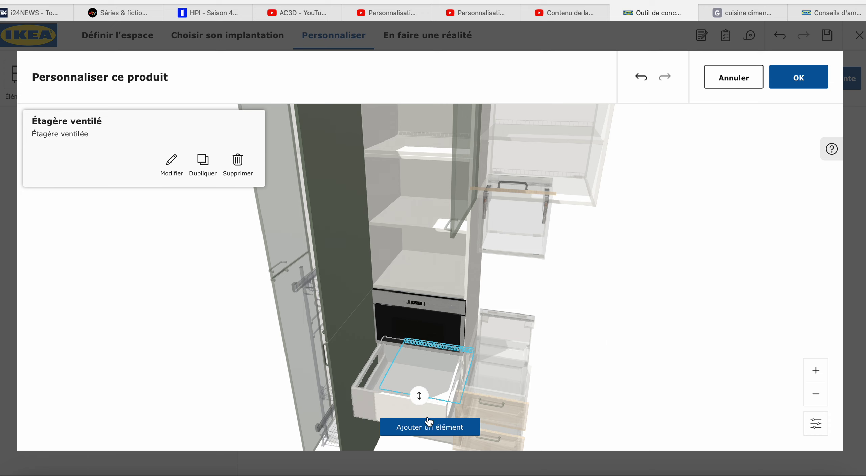
pyautogui.moveTo(417, 415)
pyautogui.mouseDown()
pyautogui.moveTo(411, 409)
pyautogui.moveTo(420, 426)
pyautogui.mouseUp()
pyautogui.click(820, 398)
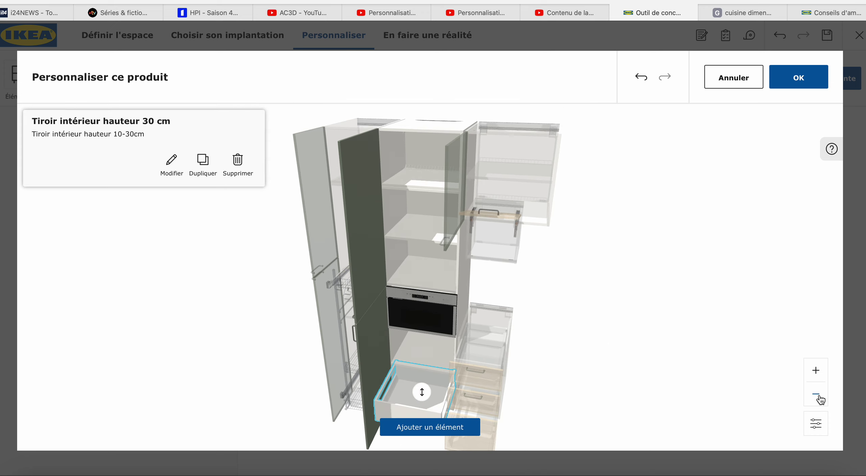
pyautogui.moveTo(653, 358); pyautogui.dragTo(659, 360)
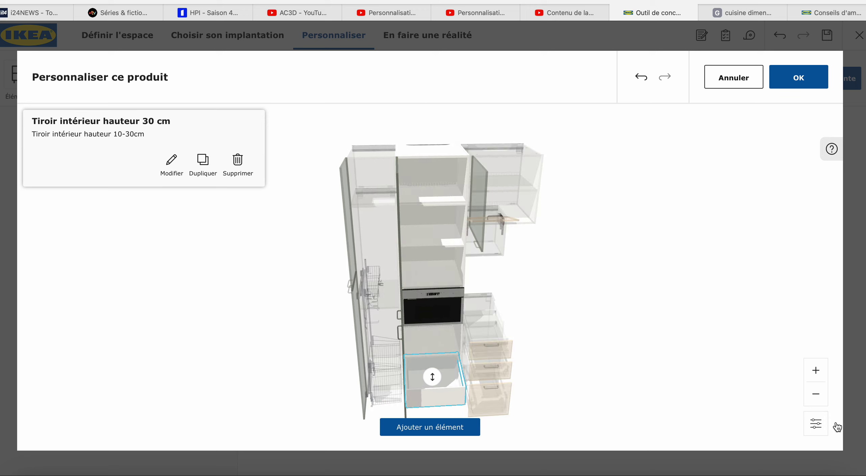
# Step: Hide the adjacent furniture and raise the ventilated shelf to just beneath the microwave
pyautogui.click(818, 426)
pyautogui.click(762, 422)
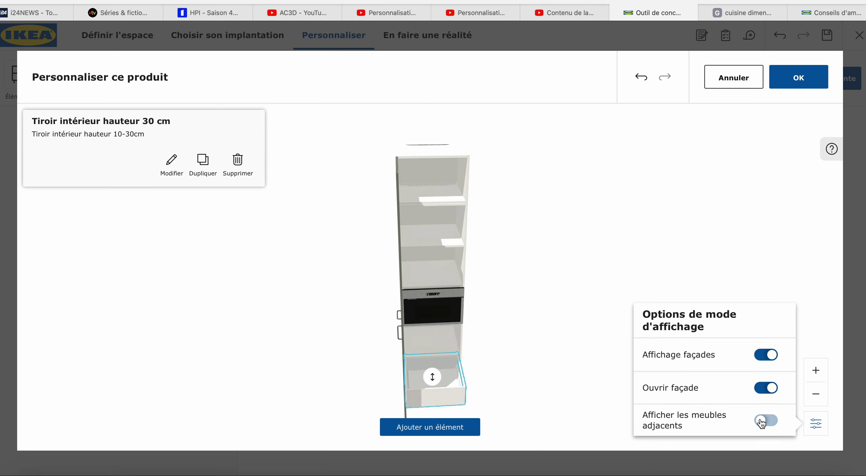
pyautogui.moveTo(568, 356); pyautogui.dragTo(487, 357)
pyautogui.click(416, 348)
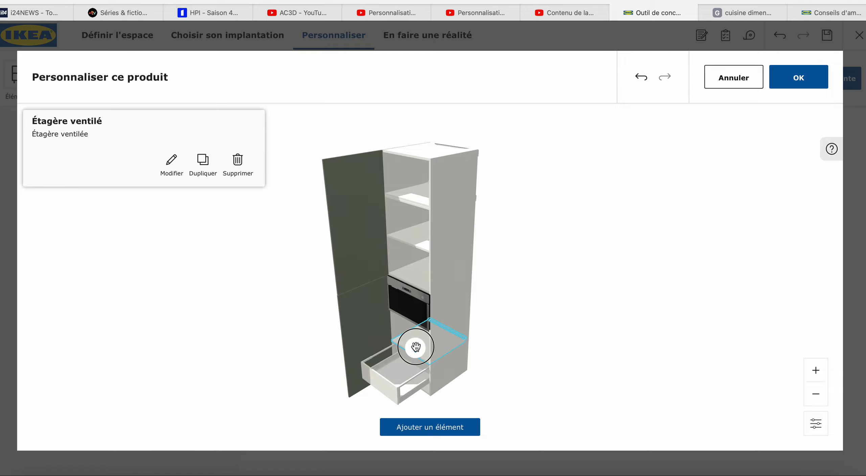
pyautogui.moveTo(415, 347); pyautogui.dragTo(415, 341)
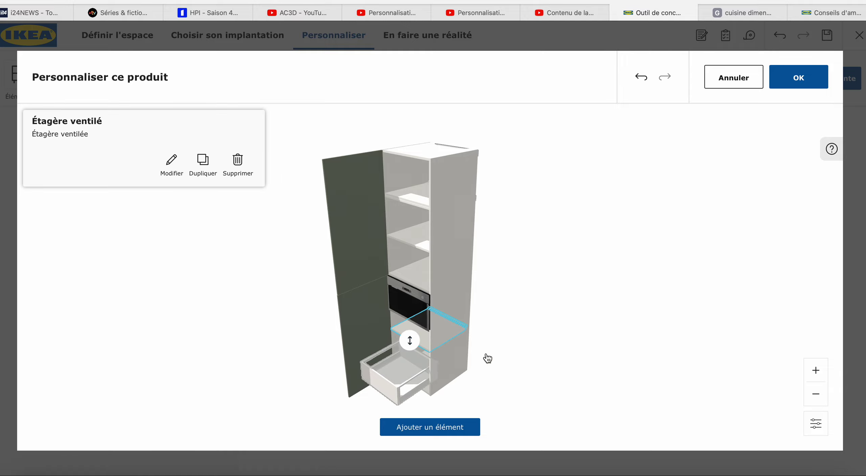
# Step: Apply the microwave column's customisation to the kitchen design
pyautogui.click(812, 77)
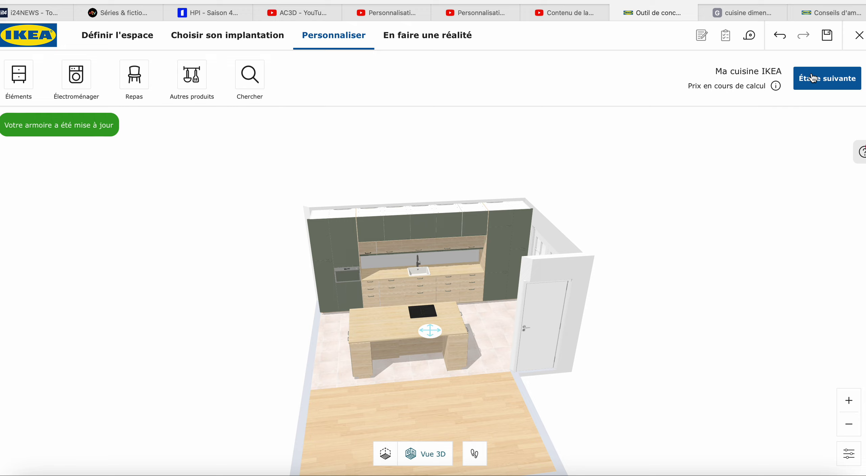
pyautogui.moveTo(673, 247); pyautogui.dragTo(434, 304)
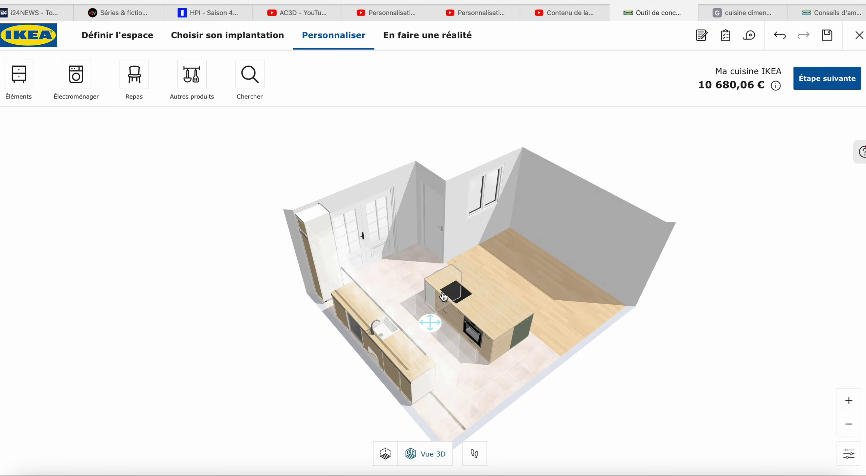